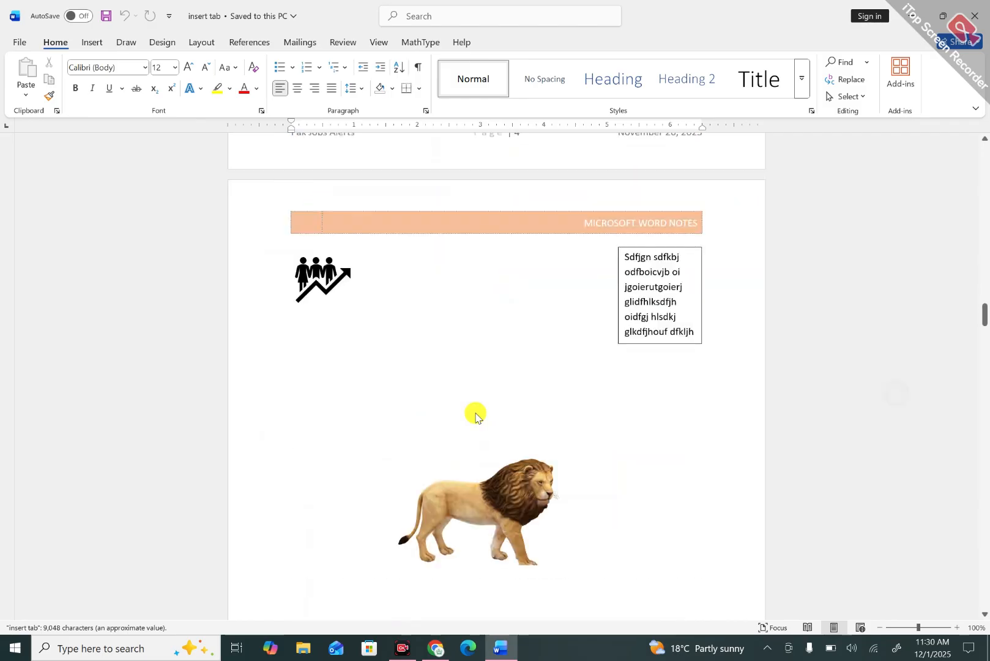
- Insert a blank page after the symbols below the chart on the document's last page
scroll(476, 416, "down", 20)
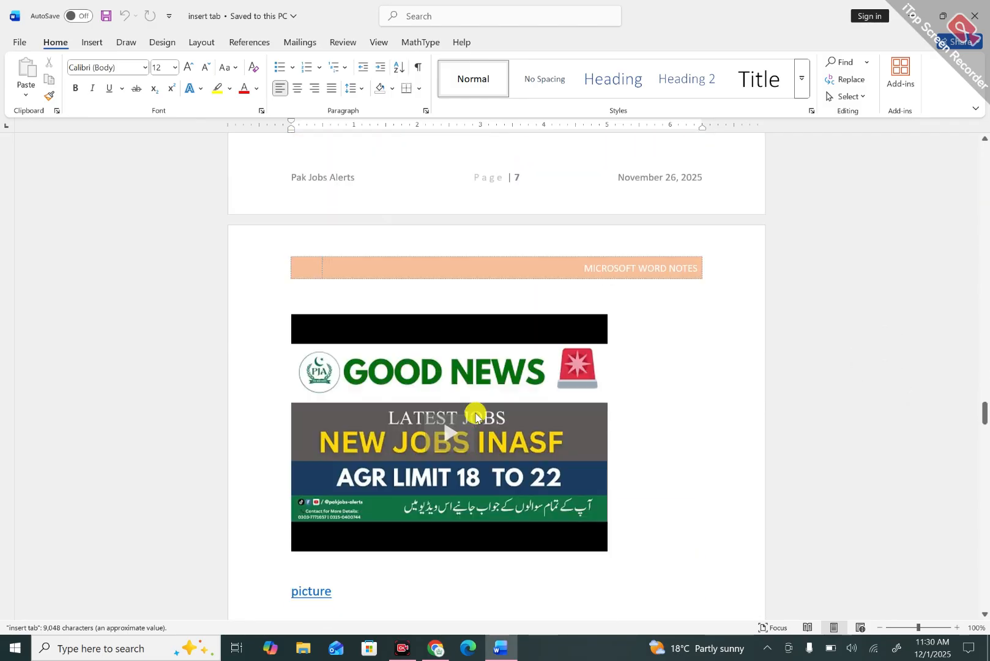
scroll(476, 416, "down", 15)
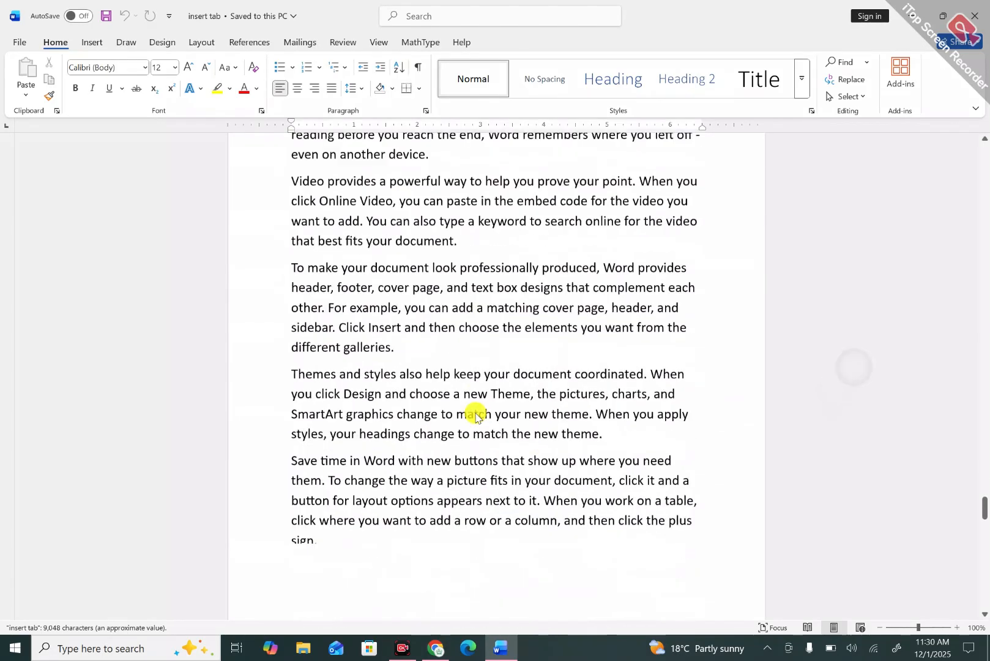
scroll(475, 416, "up", 5)
scroll(476, 416, "down", 3)
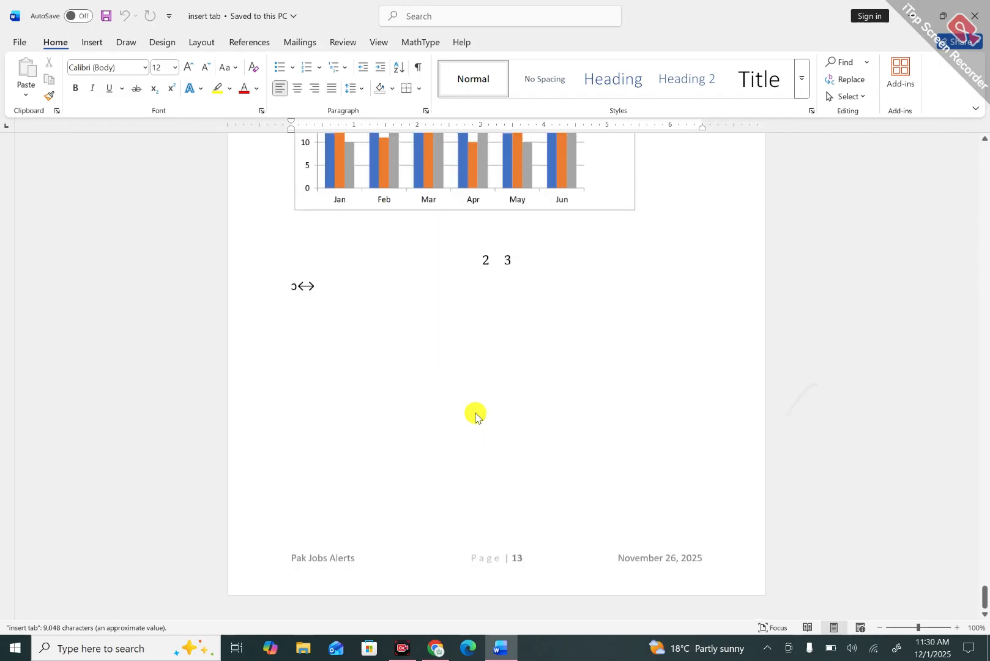
left_click(304, 322)
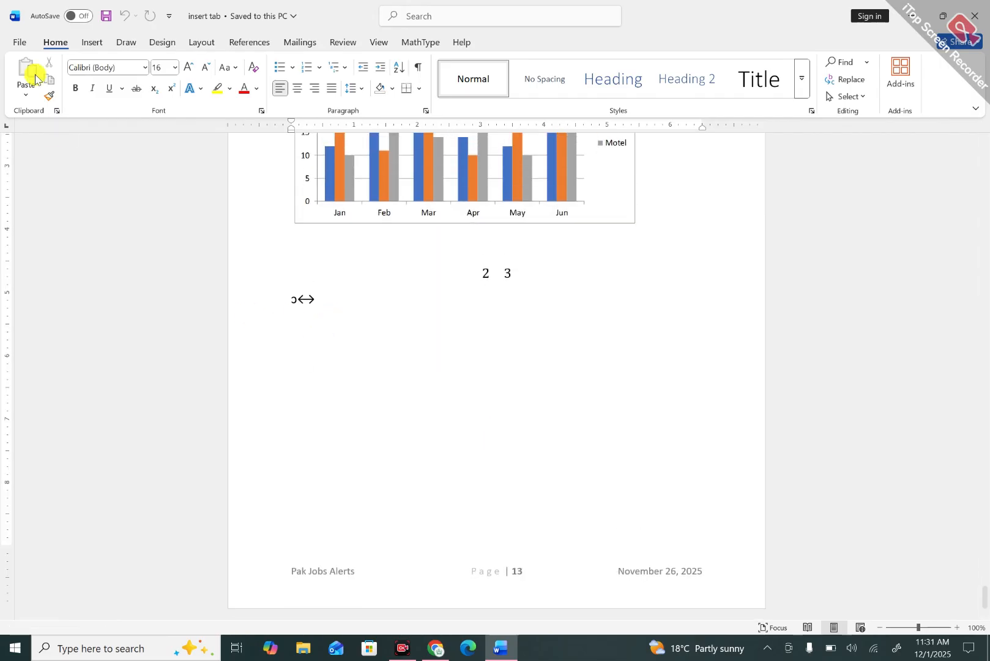
left_click(93, 42)
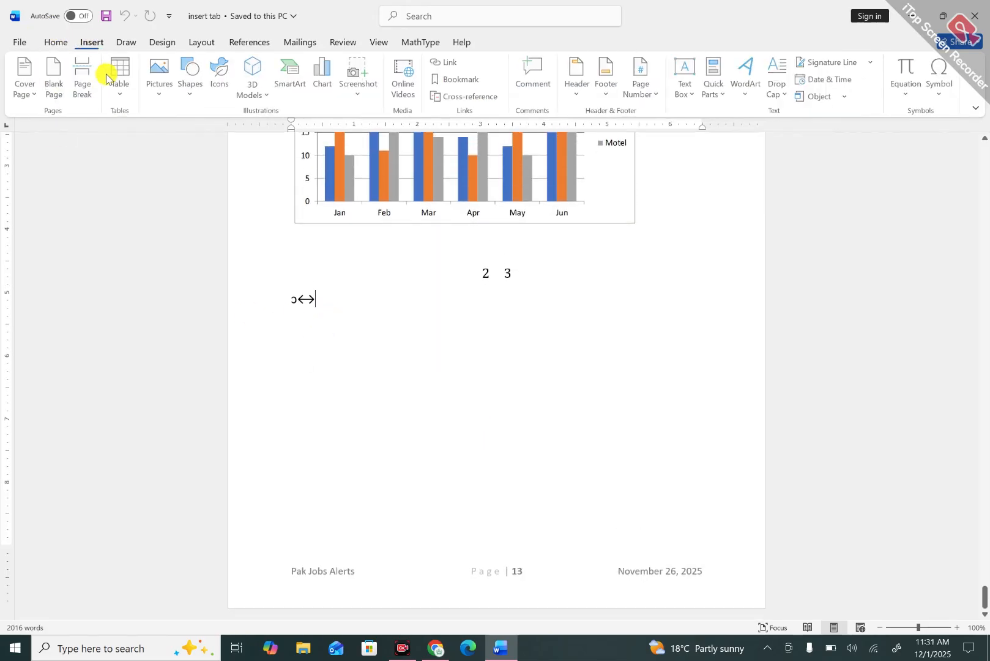
left_click(53, 81)
scroll(305, 335, "down", 10)
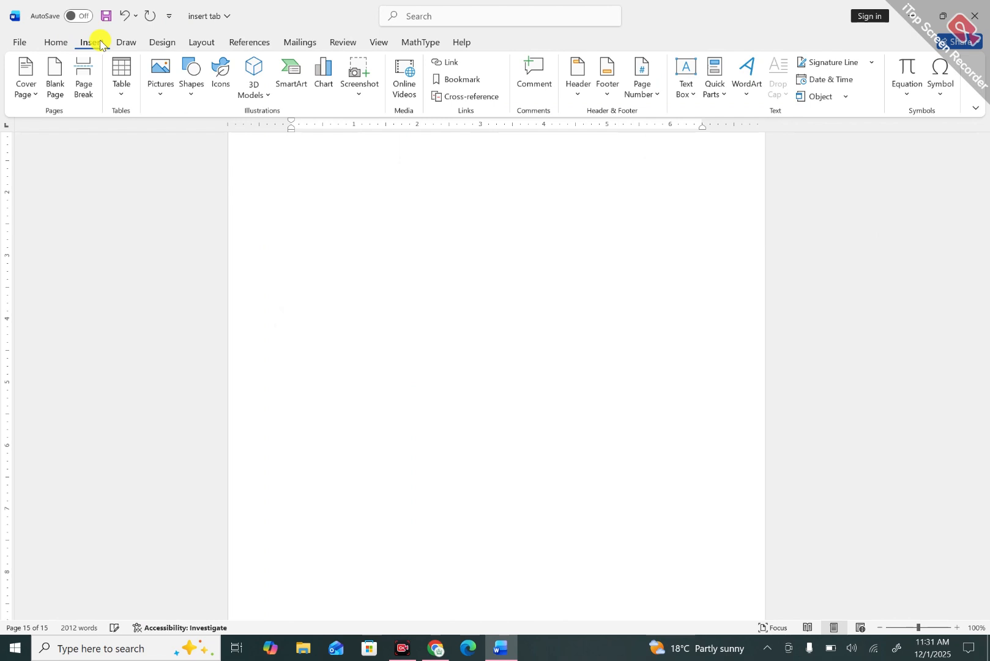
left_click(160, 43)
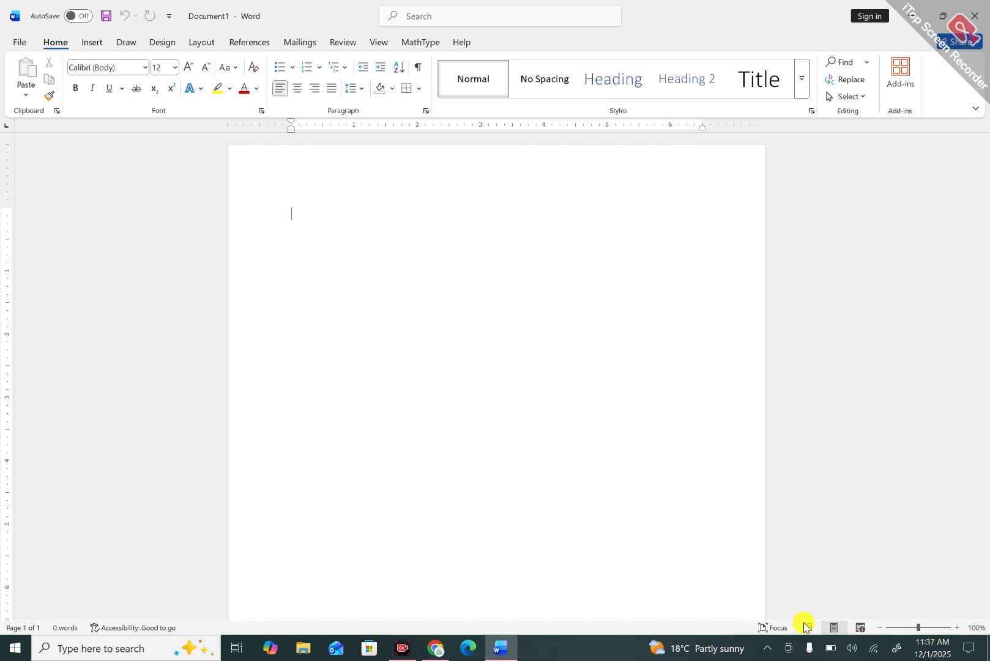
- Generate ten paragraphs of sample text in the empty document with =rand(10)
type("rand")
key("BackSpace")
key("BackSpace")
key("BackSpace")
key("BackSpace")
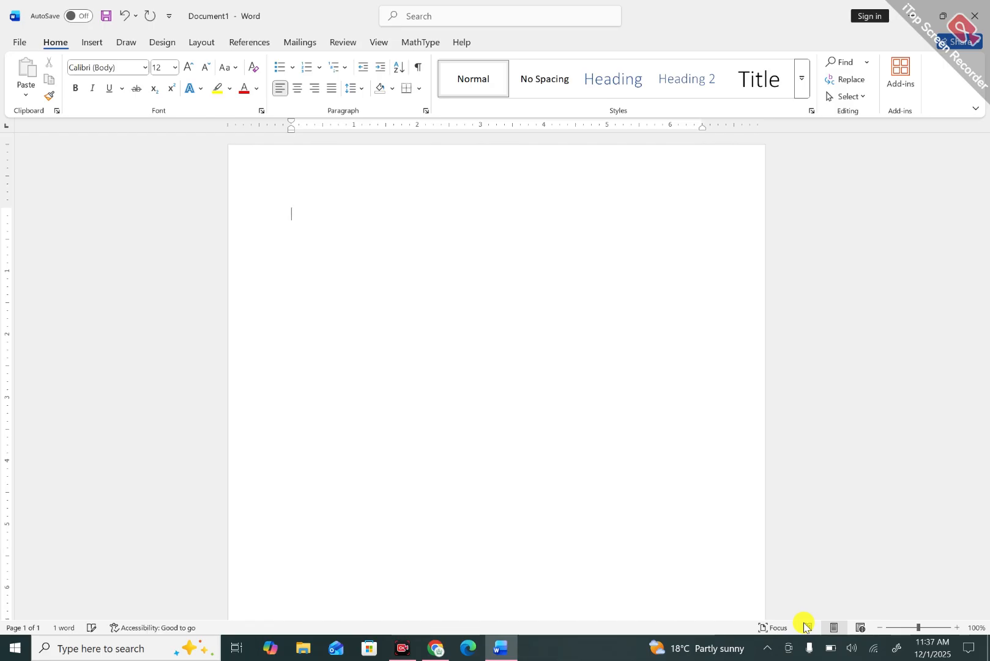
type("=rand(10)")
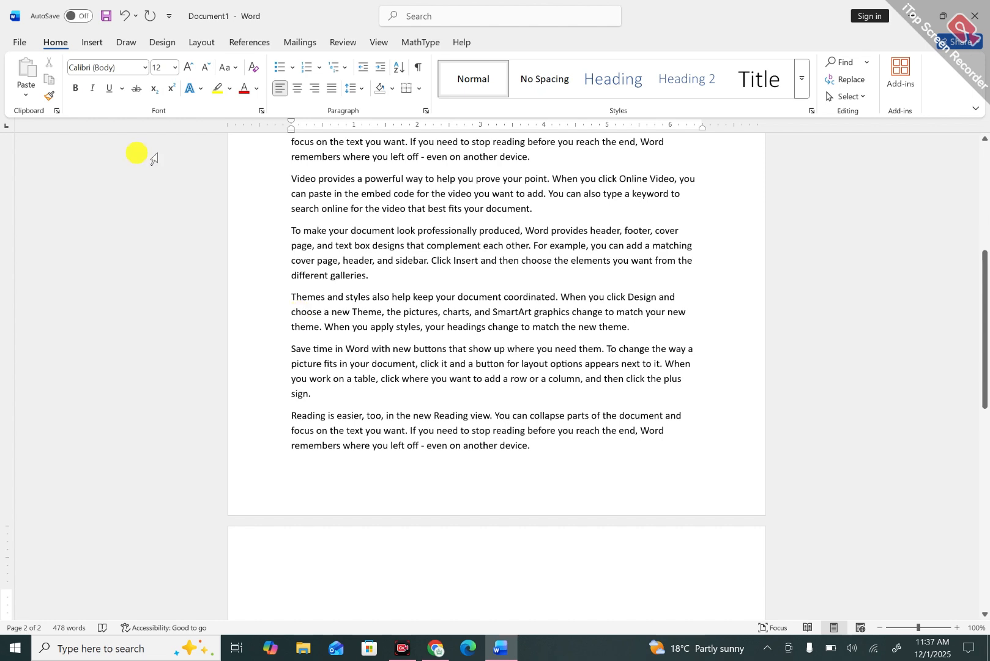
- Make room above the first paragraph and enter the title "Design Tab" there
left_click(163, 41)
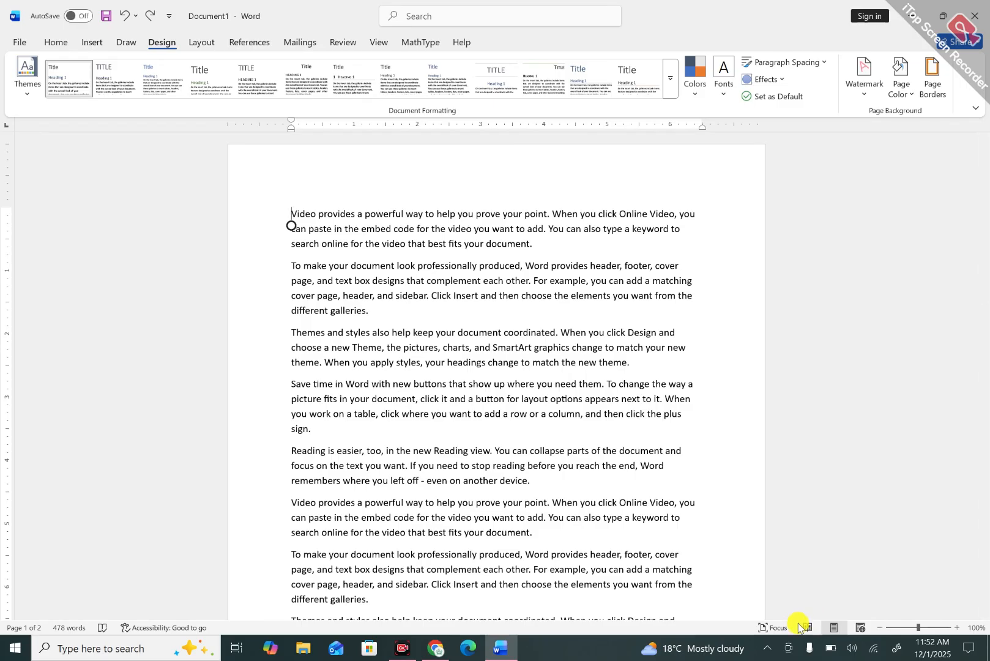
key("Return")
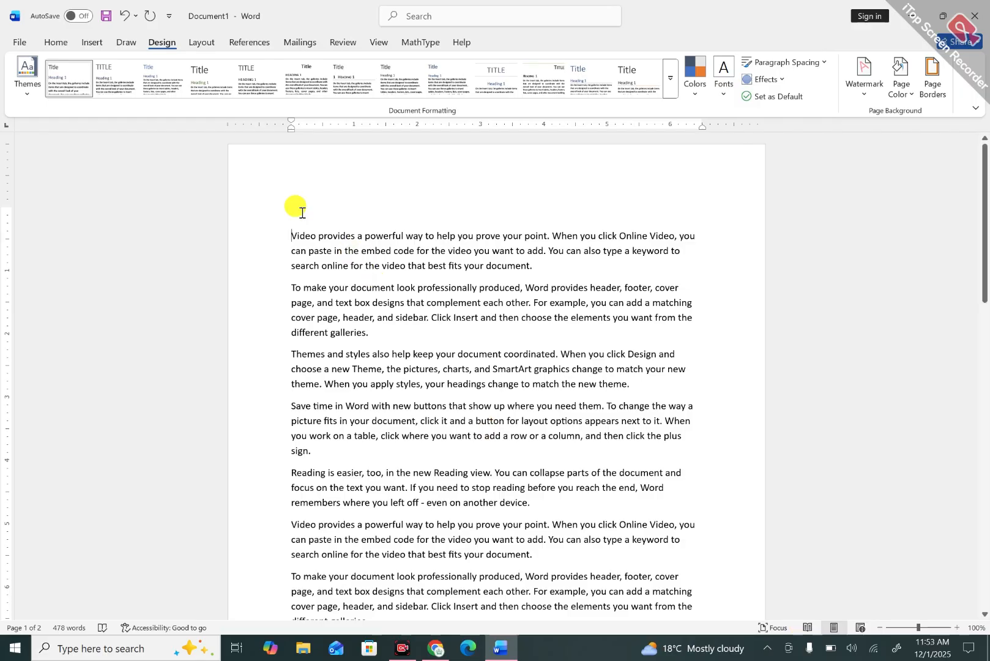
key("Return")
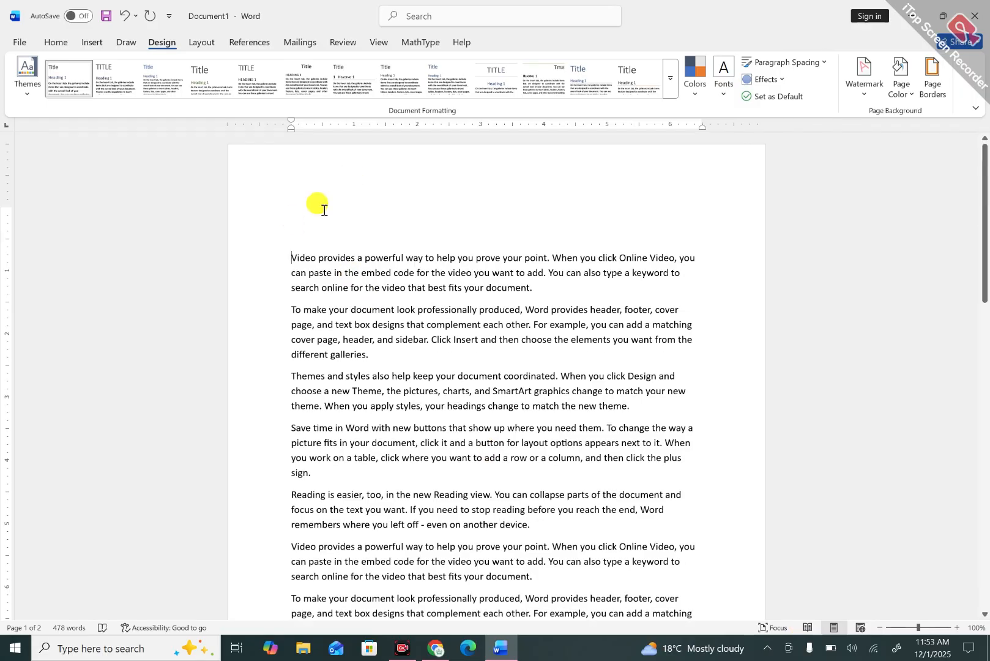
left_click(324, 210)
type("Desogn")
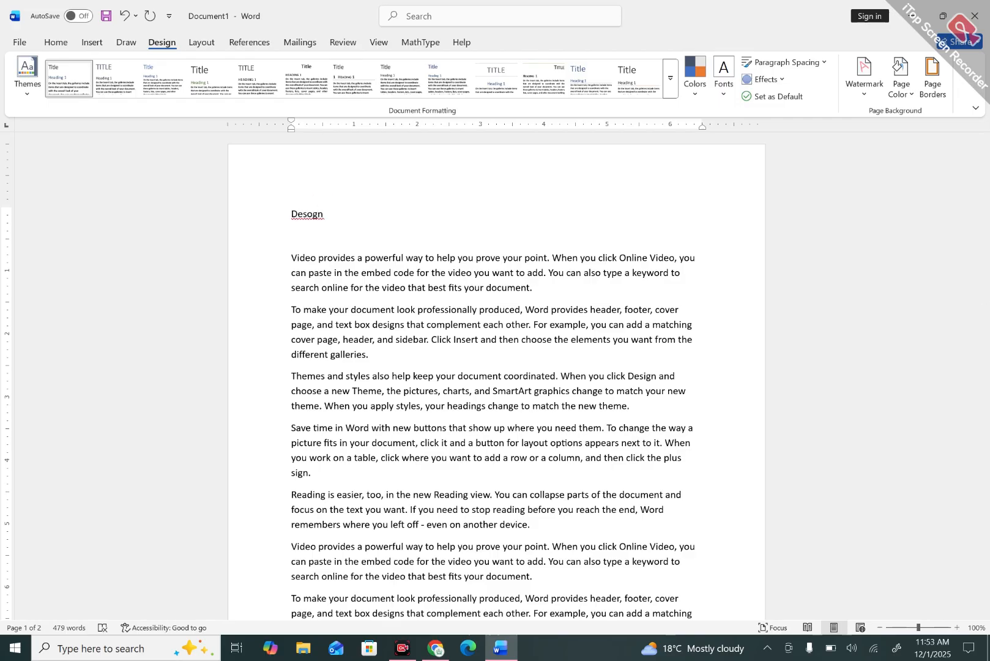
key("BackSpace")
key("BackSpace")
key("BackSpace")
key("BackSpace")
type("ign")
left_click(321, 210)
type("Tab")
- Add the line "From beginning to advance" directly below the title
key("Return")
type("F")
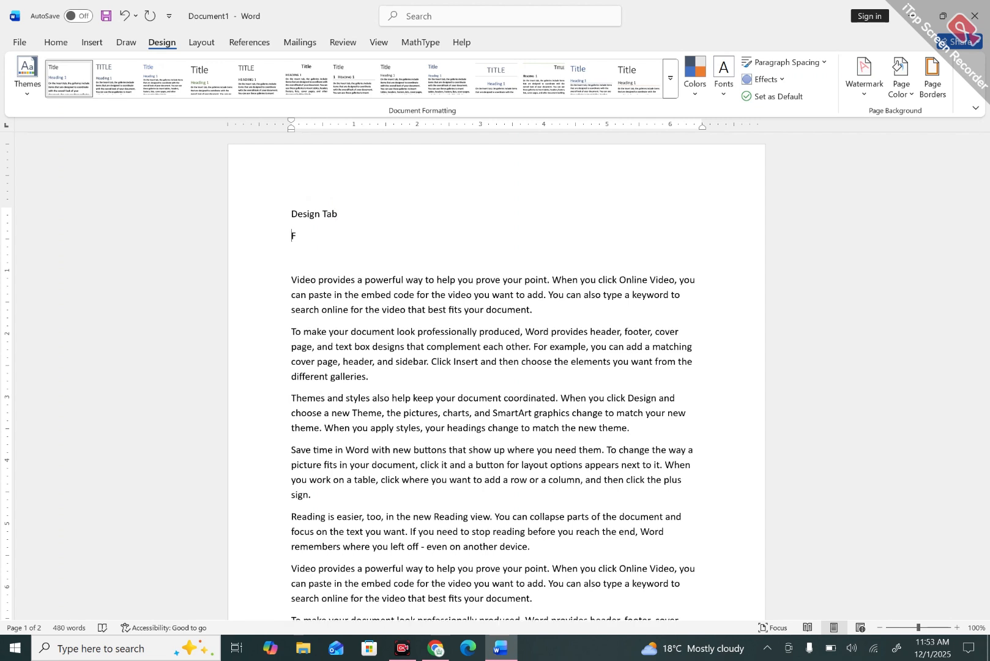
type("rom beggninnig to ad")
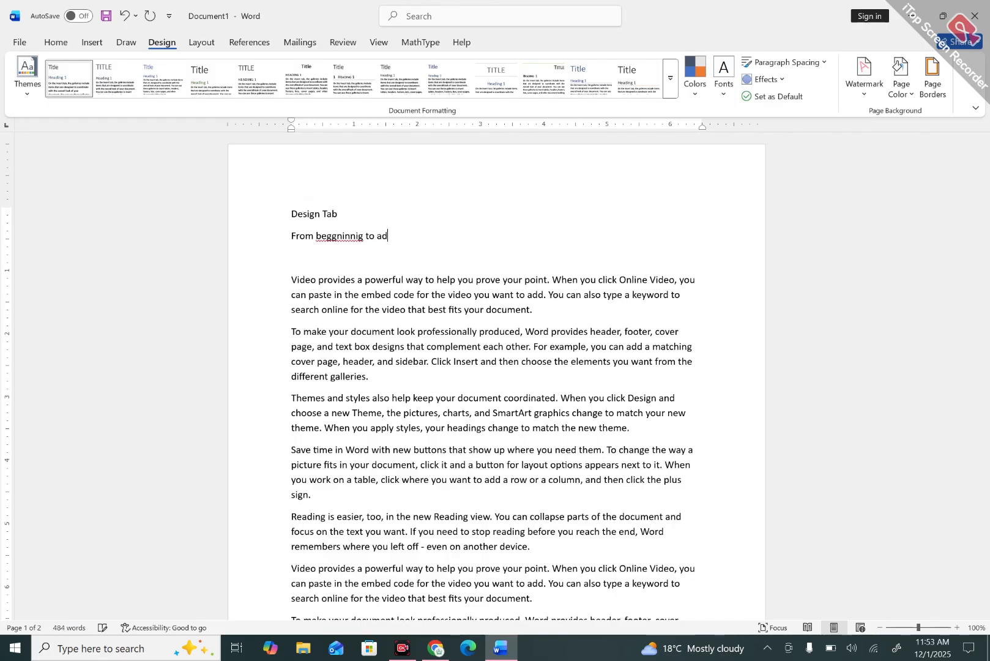
type("vance")
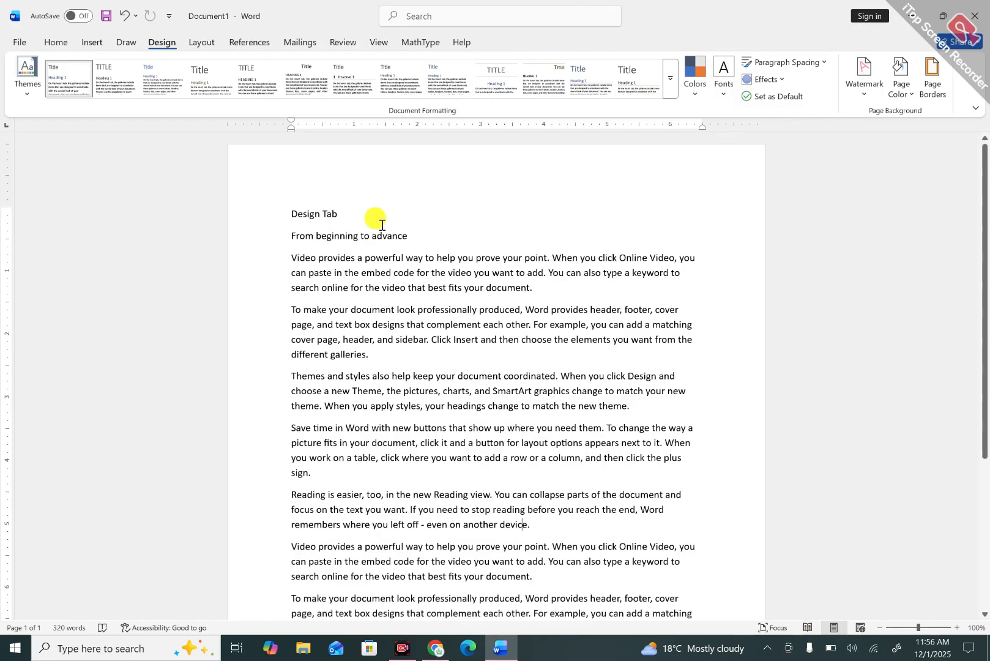
- Apply the document style set with a centred uppercase title between two lines, and give "Design Tab" the Title style
left_click_drag(347, 218, 270, 224)
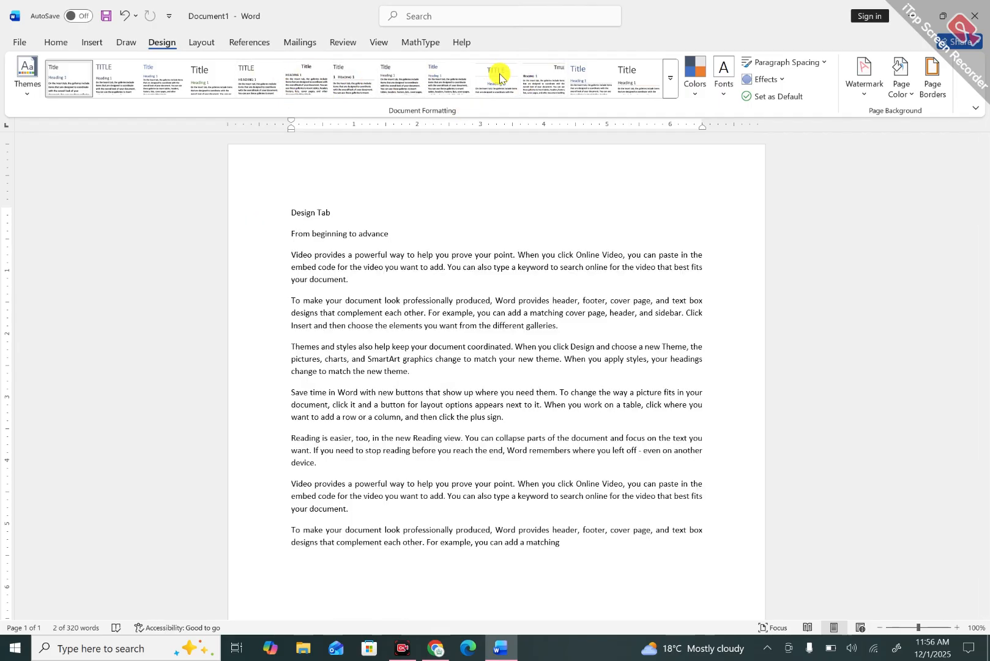
left_click(497, 76)
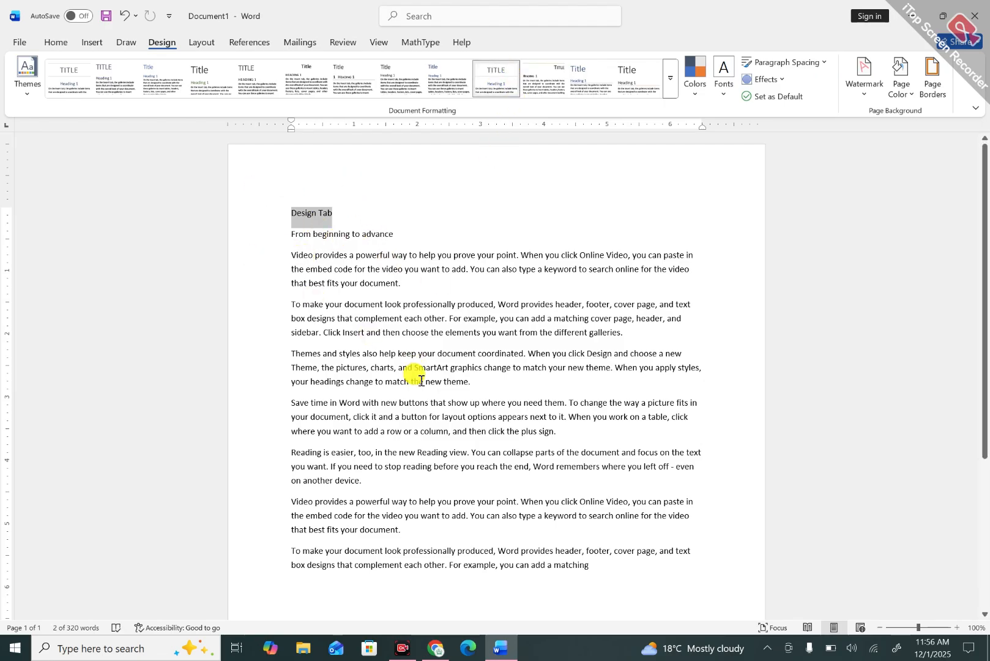
left_click(56, 42)
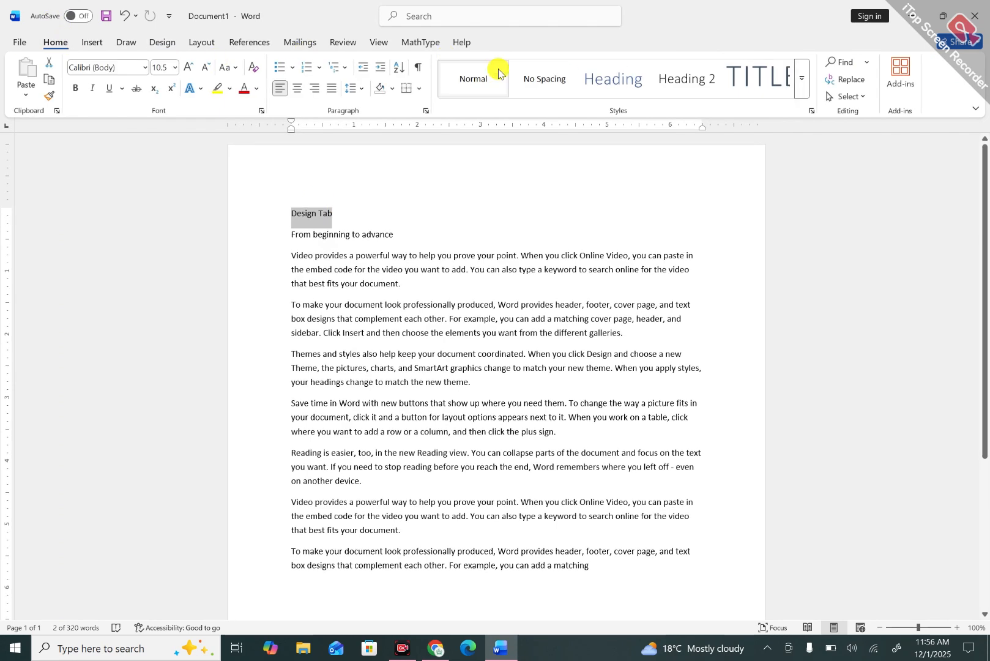
left_click(762, 77)
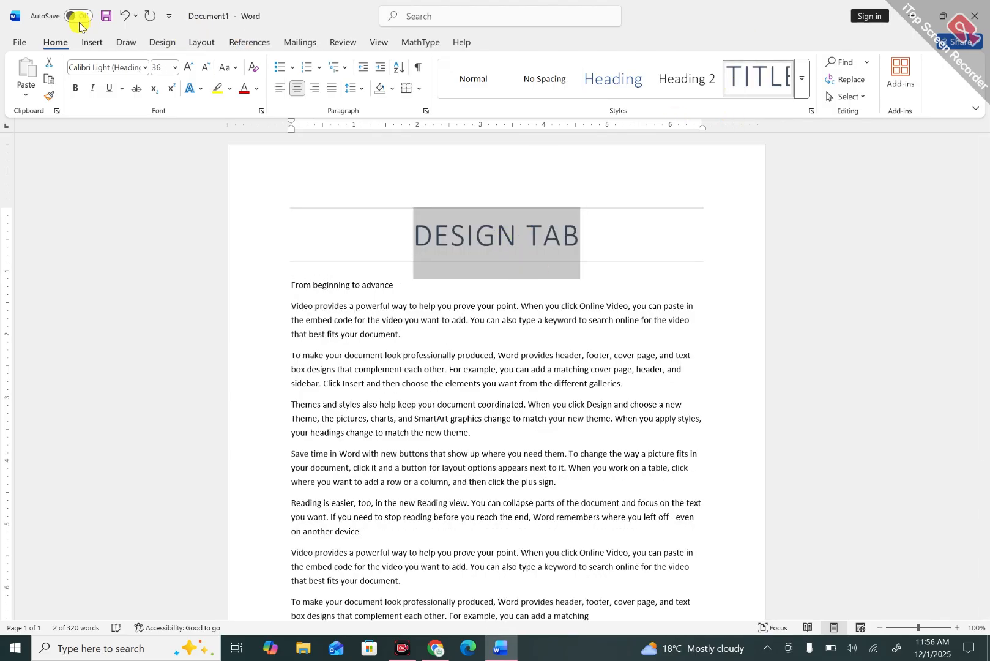
left_click(162, 42)
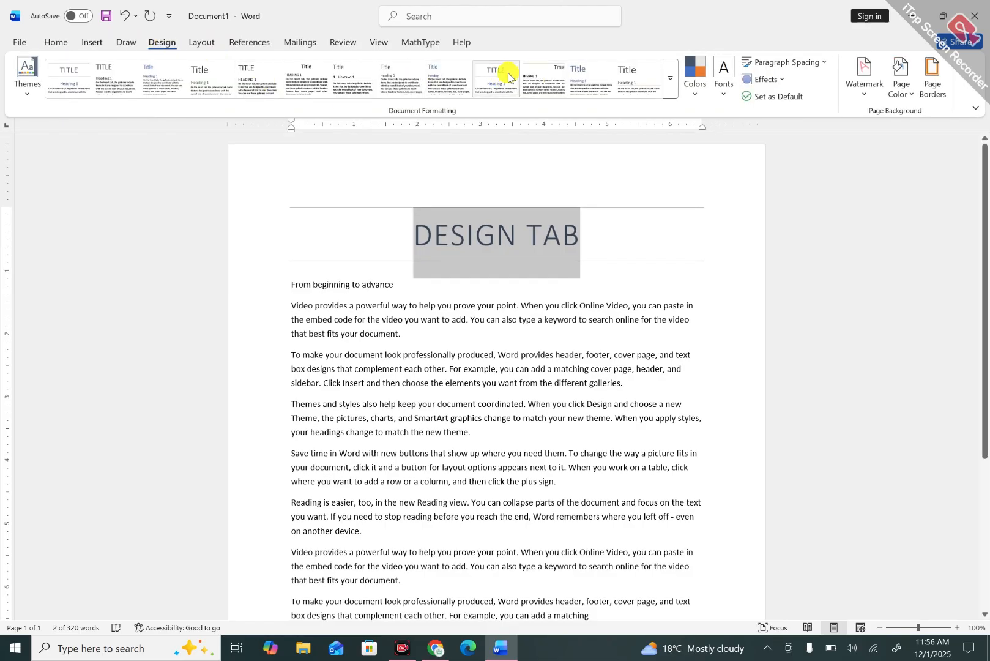
- Apply the Heading 1 style to the line "From beginning to advance"
left_click(386, 285)
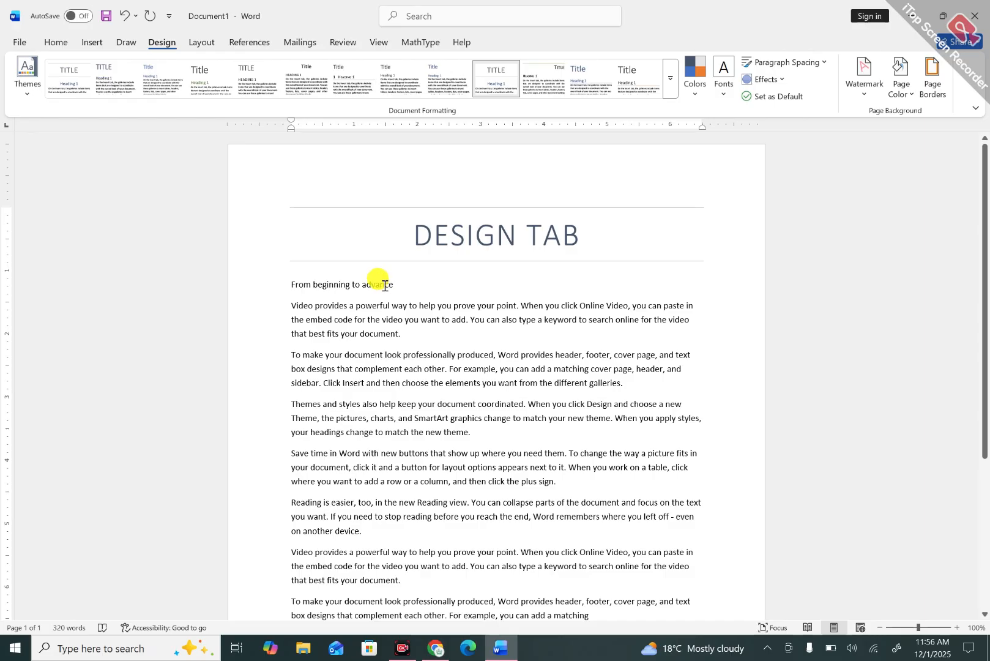
left_click(285, 283)
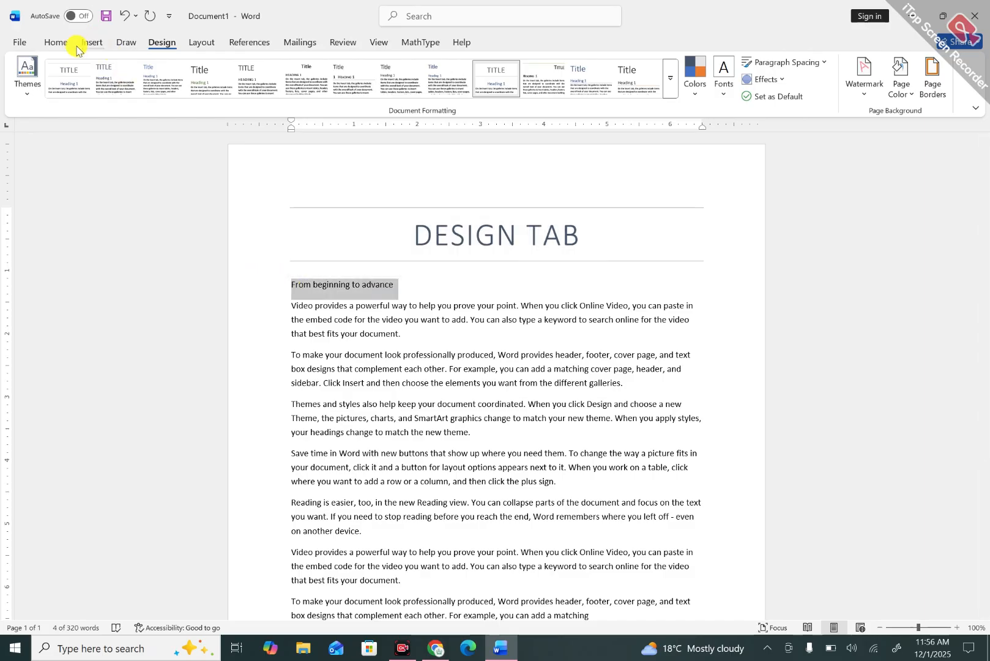
left_click(56, 42)
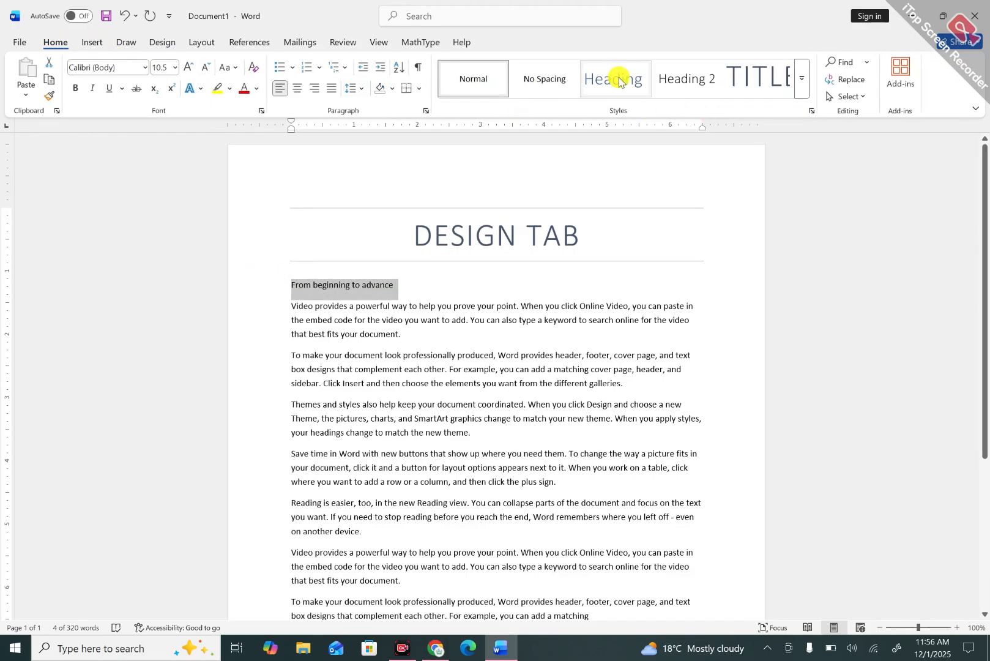
left_click(619, 81)
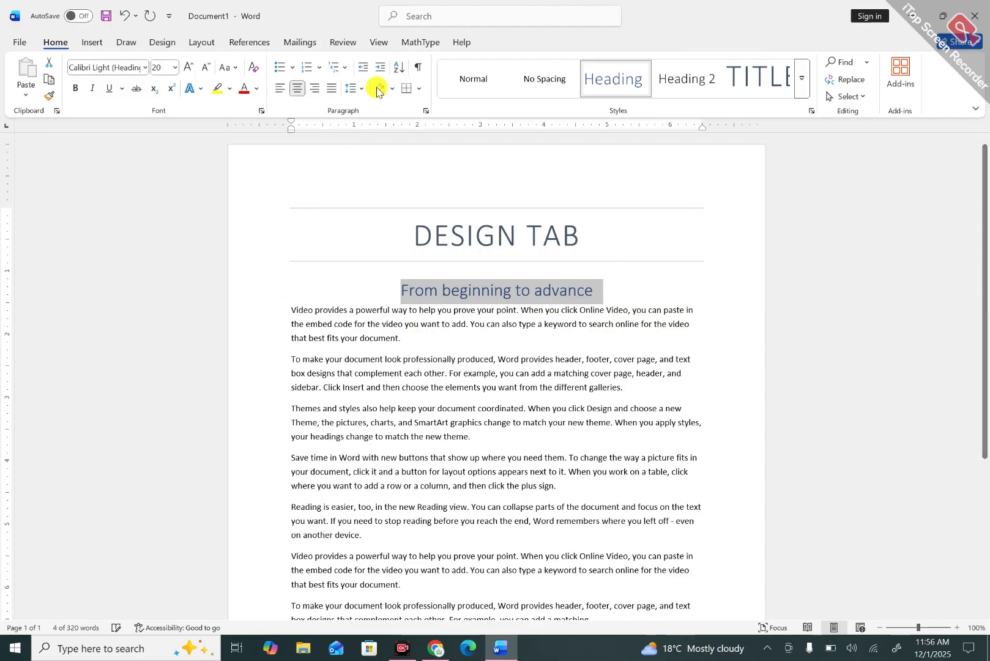
- Try the style set with a plain left-aligned title, and return to the one with a centred title between lines
left_click(160, 42)
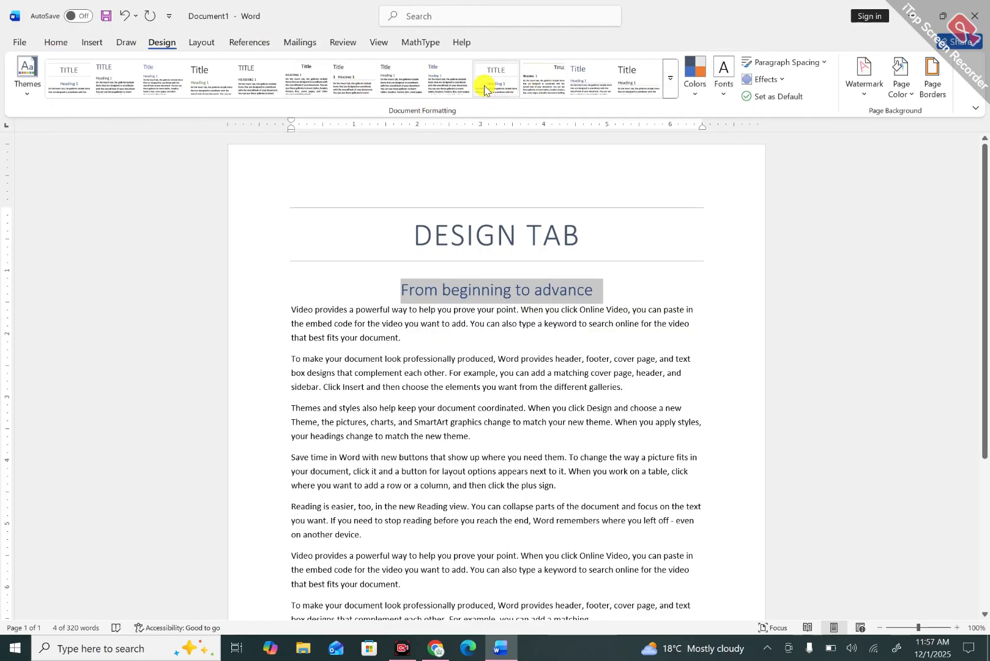
left_click(512, 76)
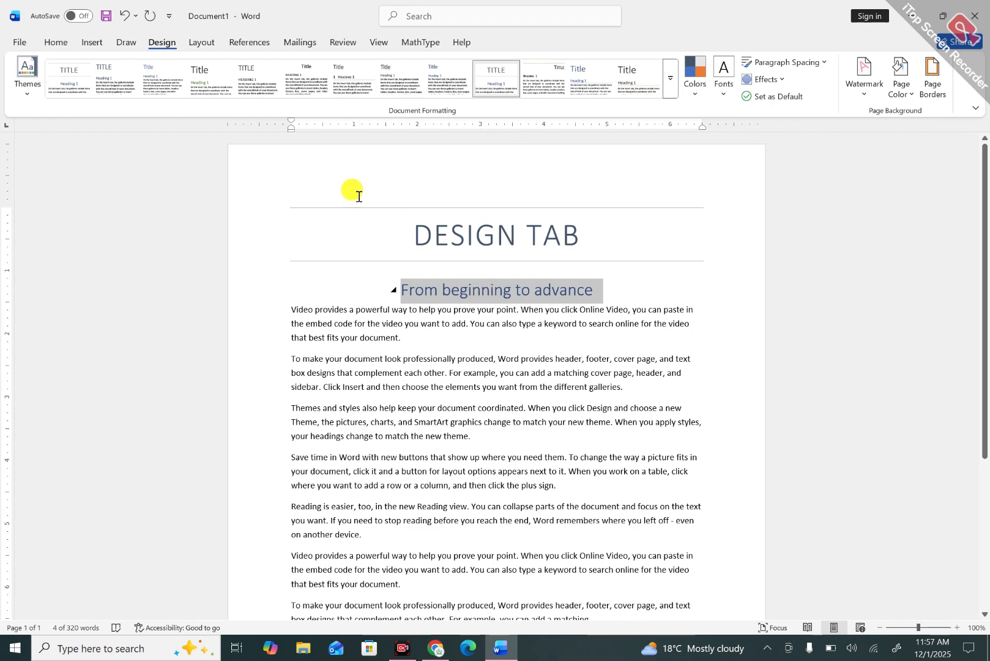
left_click(111, 77)
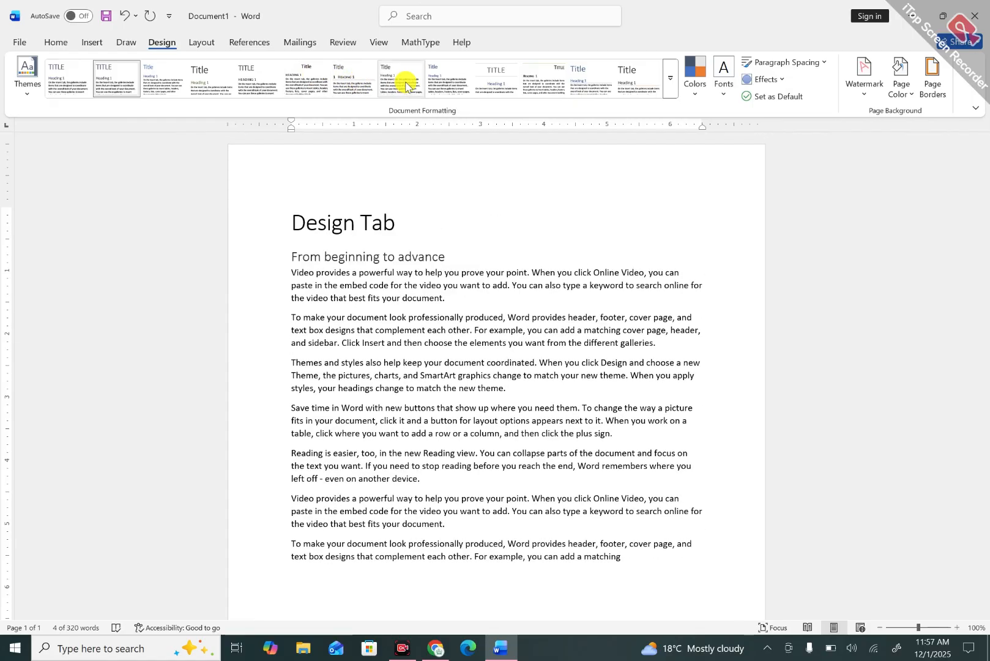
left_click(496, 79)
- Apply the Subtitle style to all body paragraphs below the "From beginning to advance" heading
left_click(309, 249)
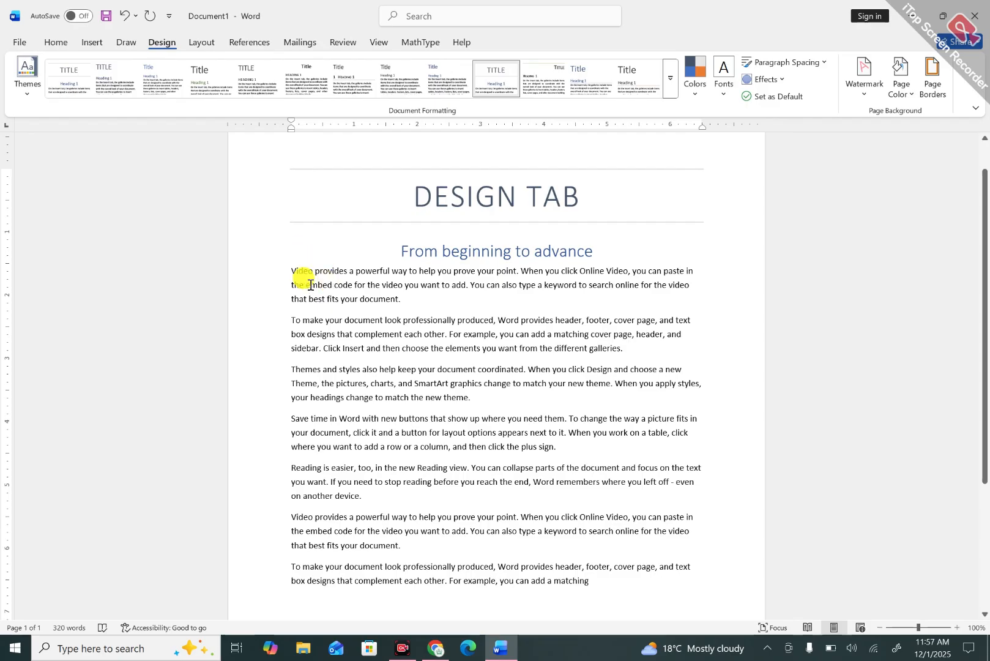
left_click_drag(292, 270, 605, 582)
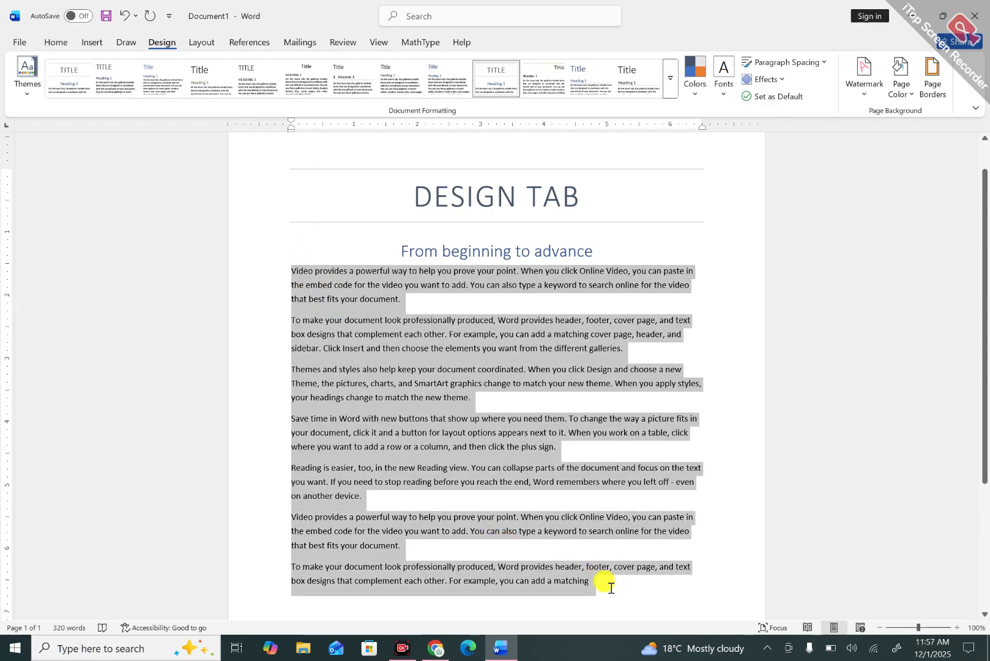
left_click(54, 41)
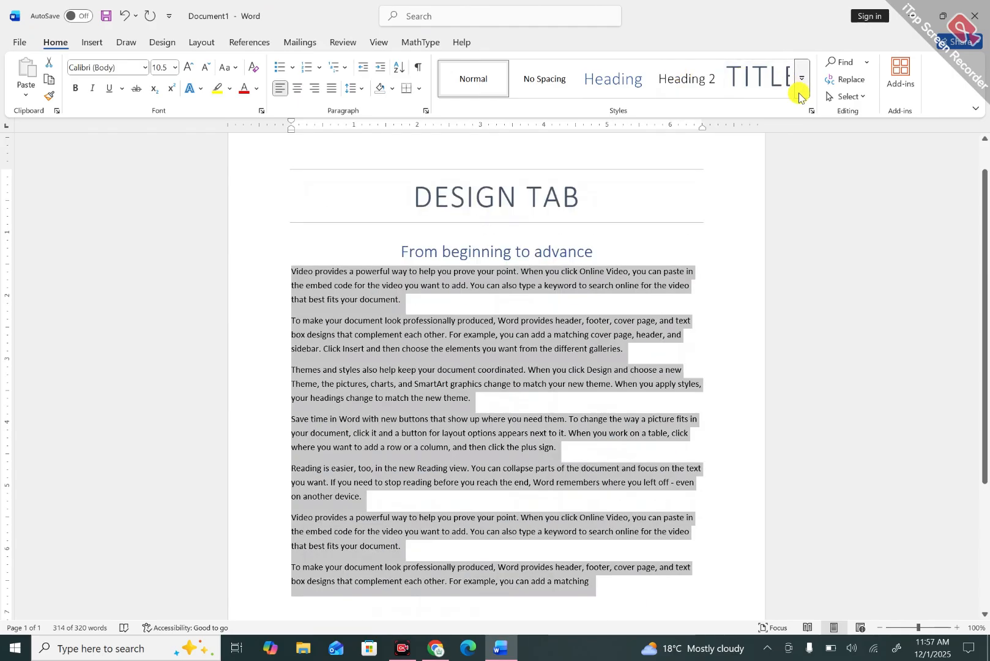
left_click(802, 90)
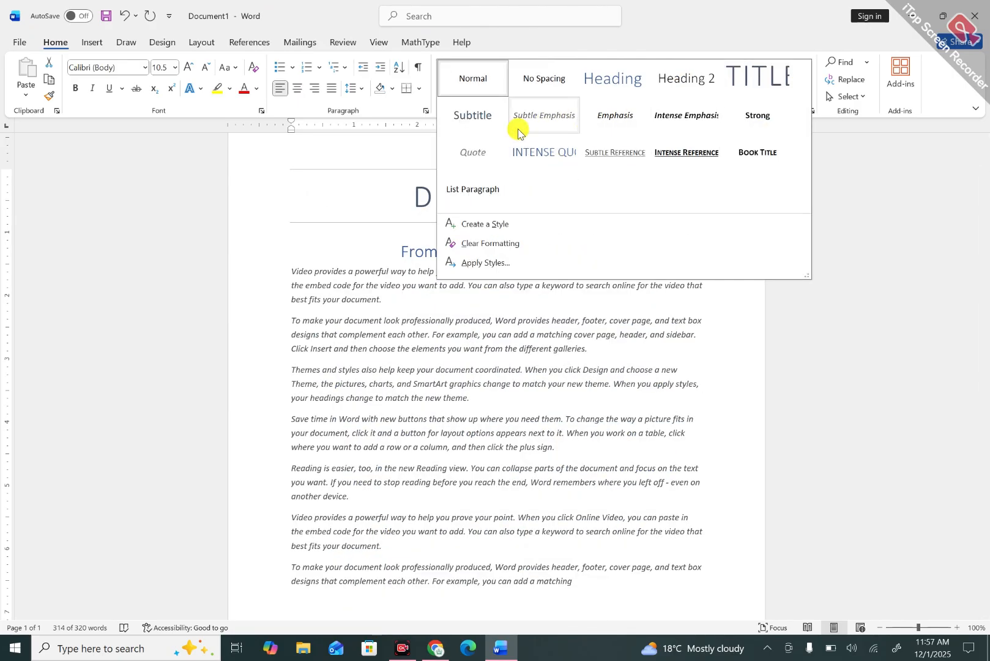
left_click(484, 116)
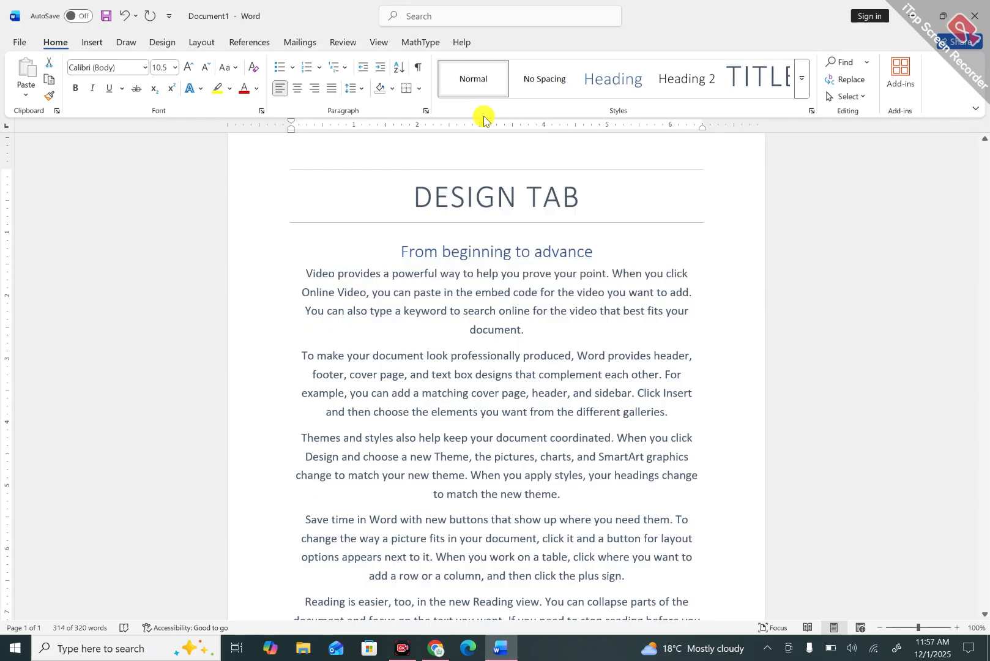
left_click(581, 428)
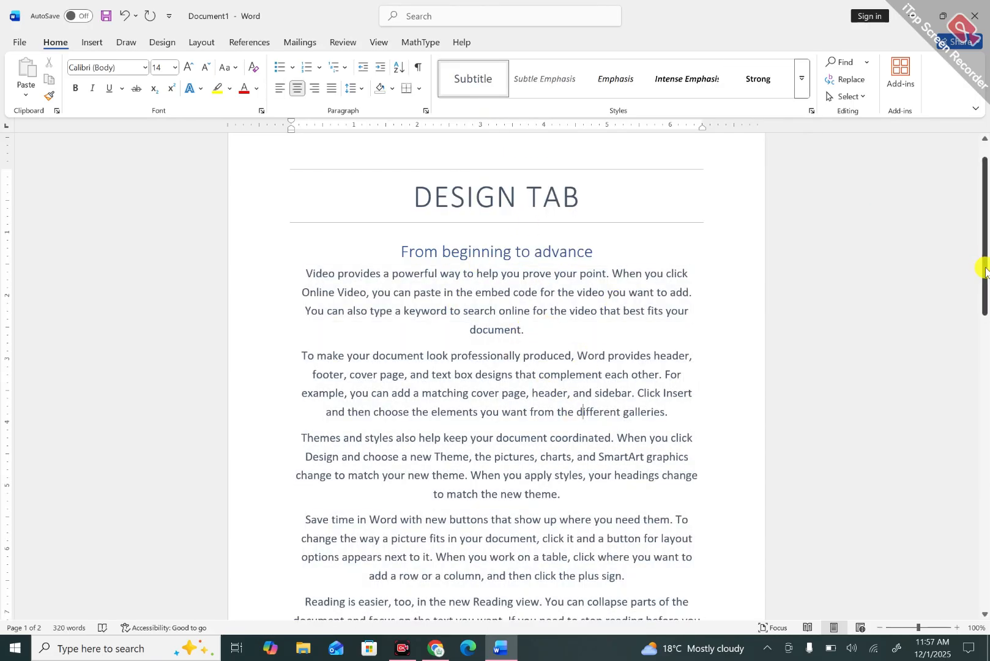
mouse_move(986, 269)
left_mouse_down()
mouse_move(983, 349)
mouse_move(984, 281)
left_mouse_up()
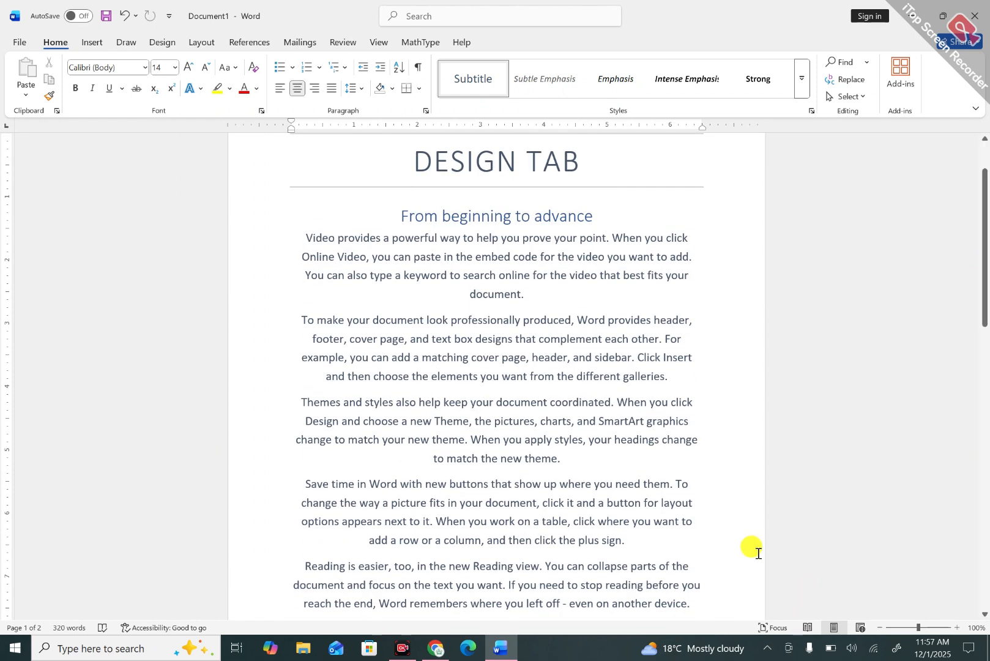
- Apply the Office theme to the document, and replace it with the Wood Type theme
left_click(164, 43)
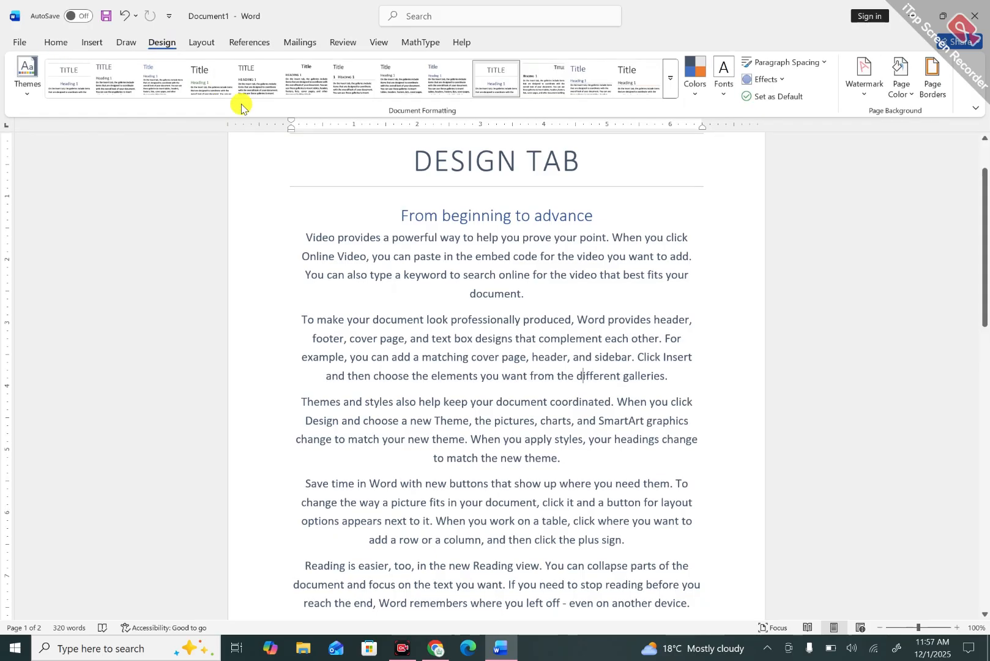
left_click(27, 98)
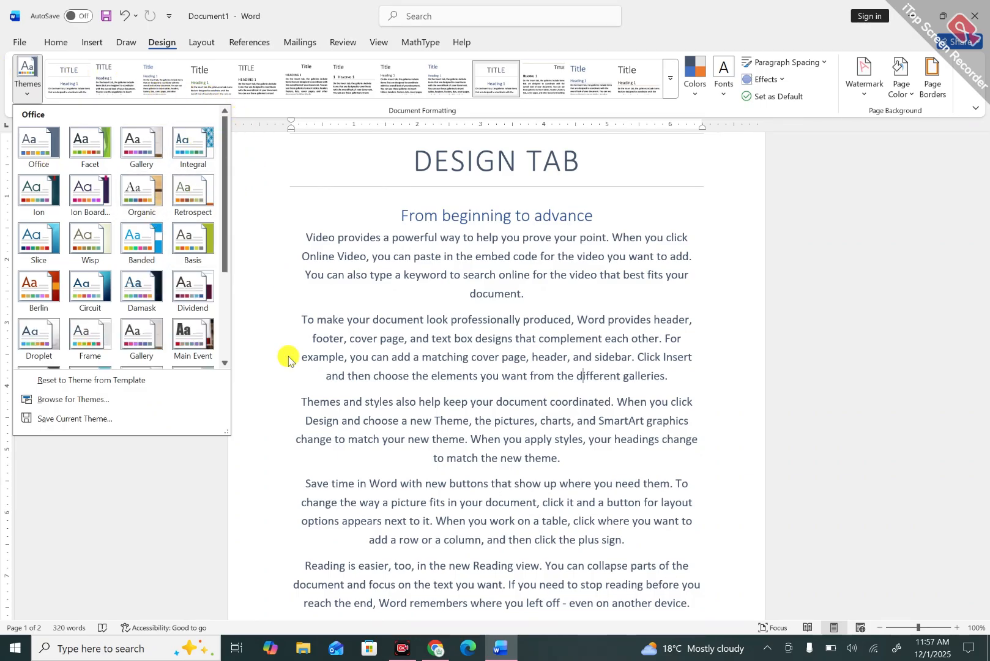
left_click(43, 153)
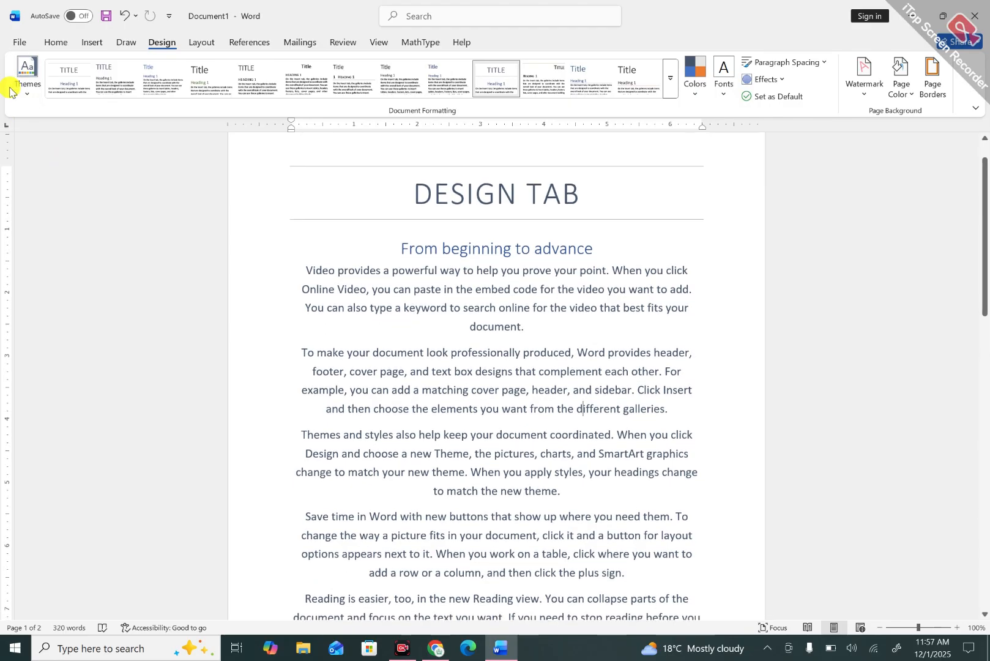
left_click(28, 92)
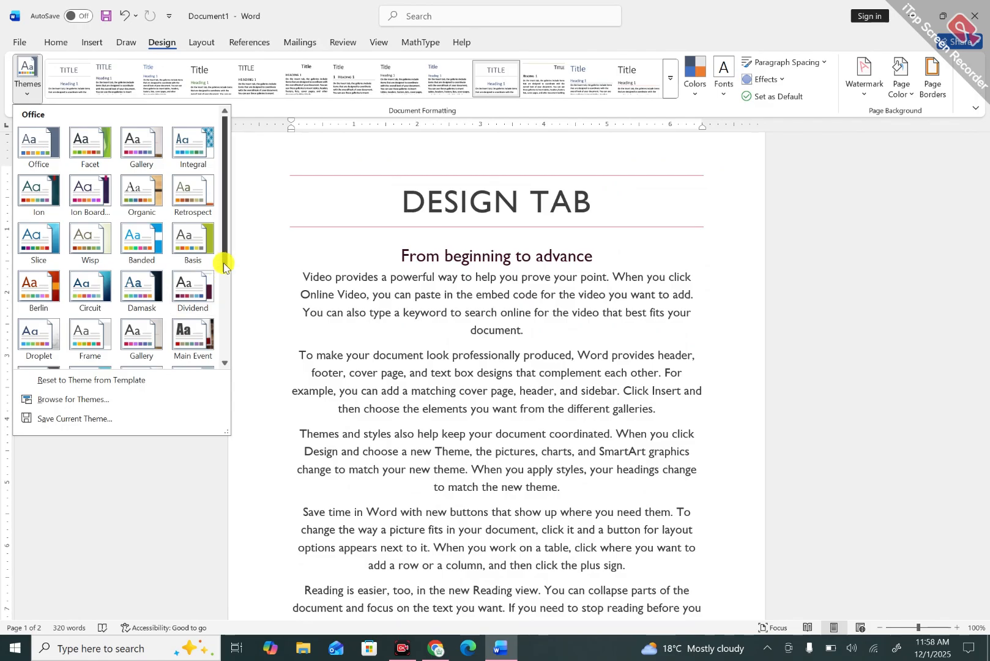
left_click_drag(225, 266, 229, 325)
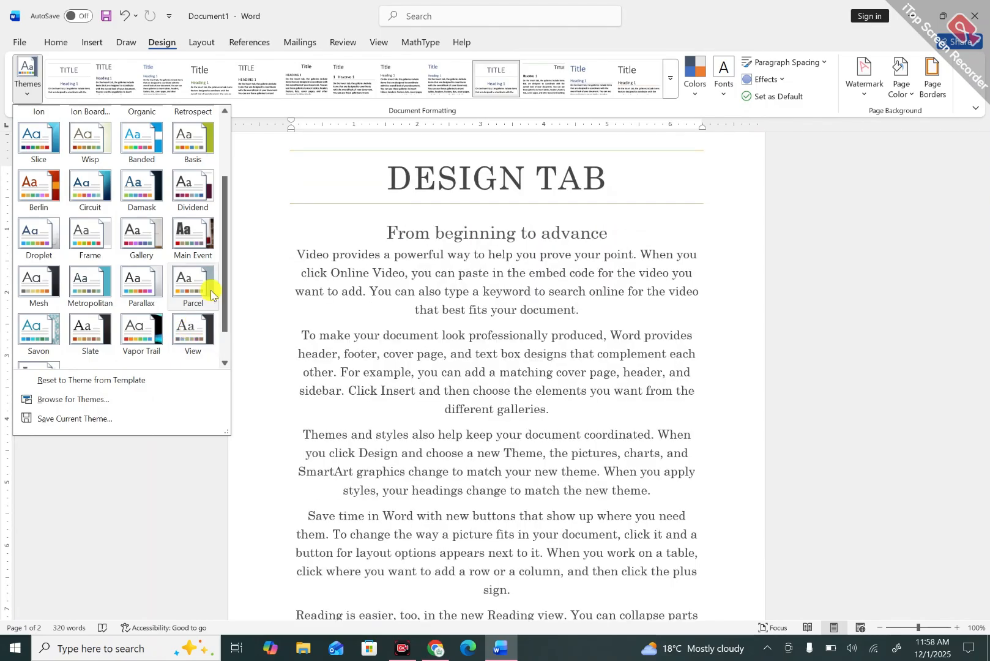
left_click_drag(225, 263, 223, 322)
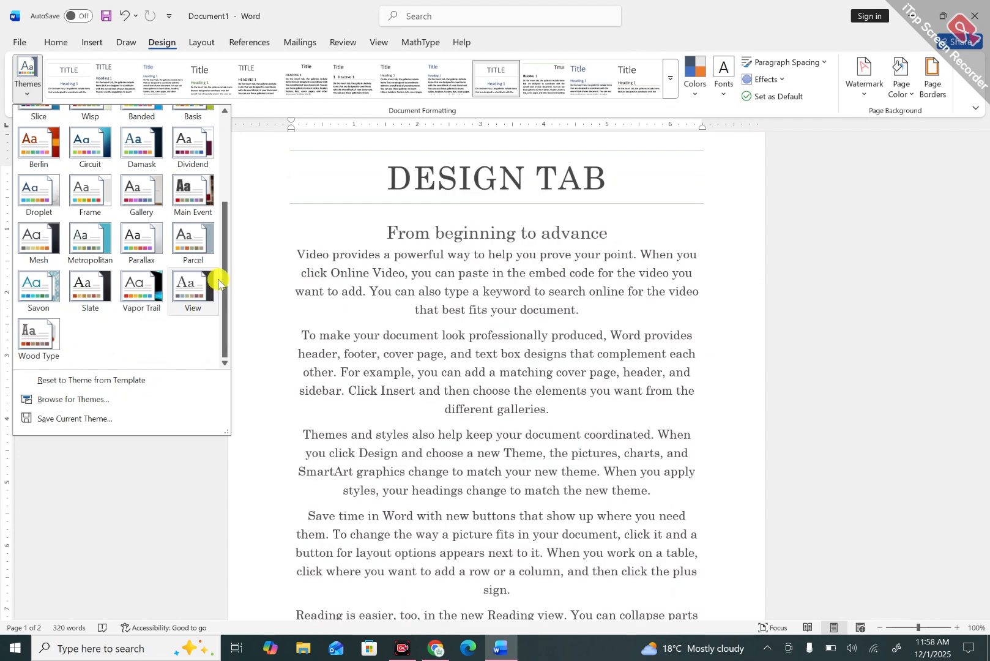
left_click_drag(224, 276, 210, 134)
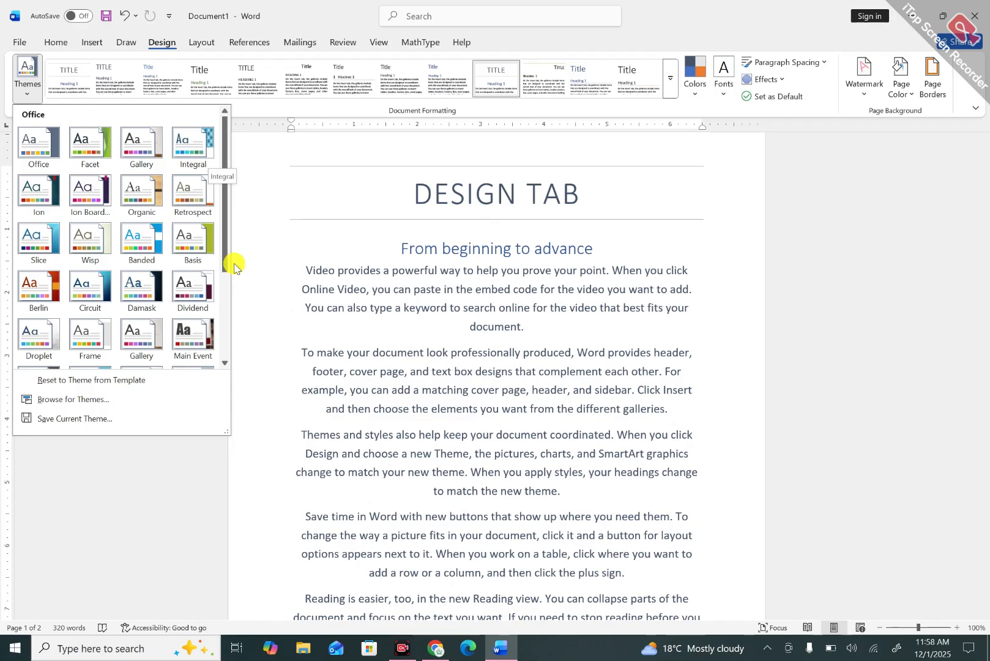
scroll(225, 339, "down", 3)
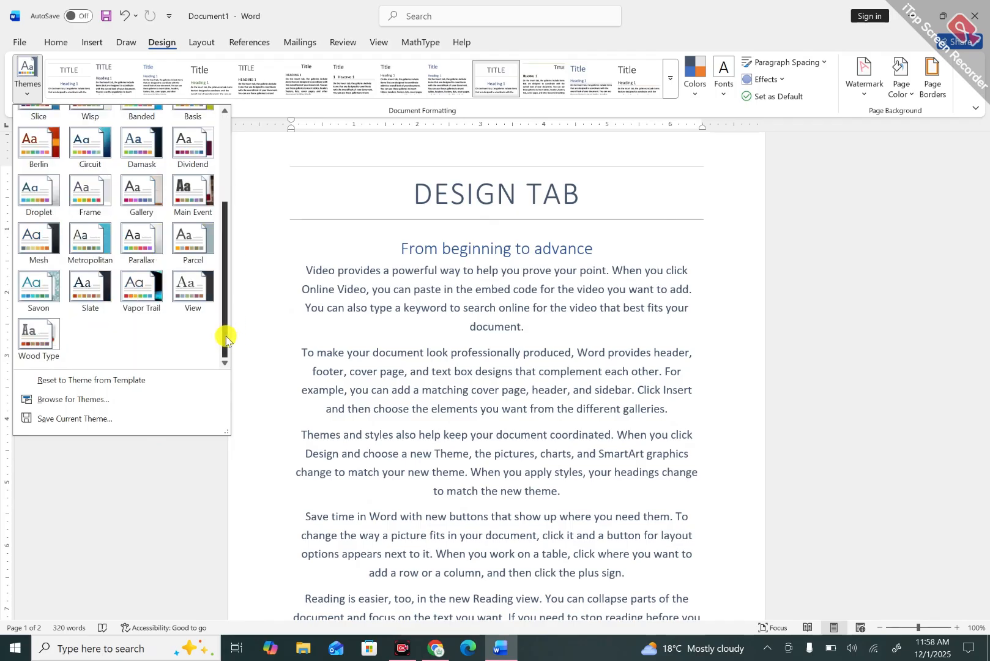
left_click(38, 334)
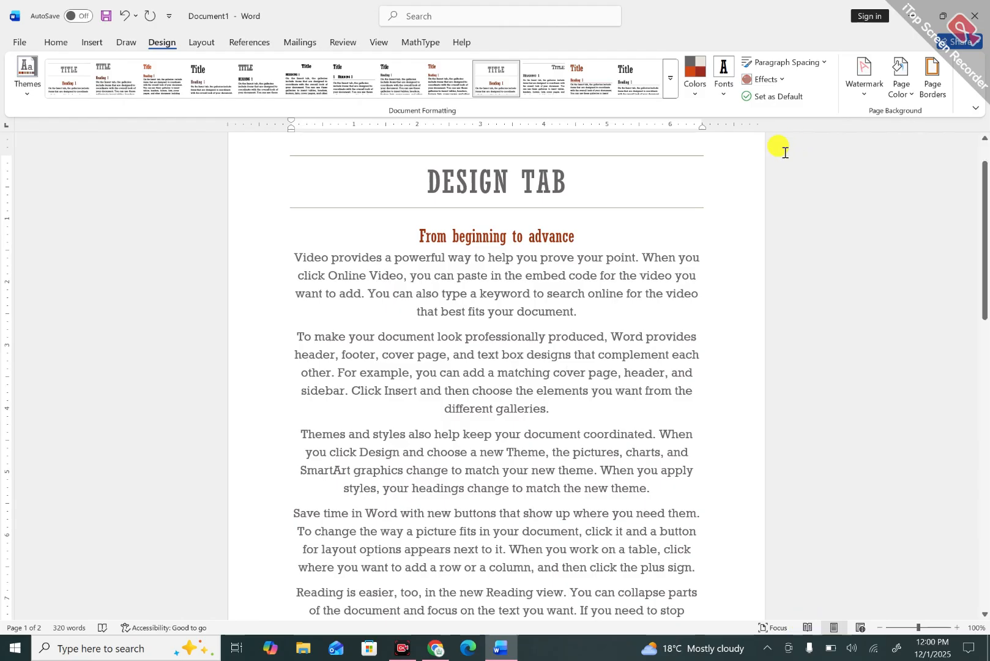
- Set the document's theme colours to Green and look through the available style sets without applying one
left_click(695, 99)
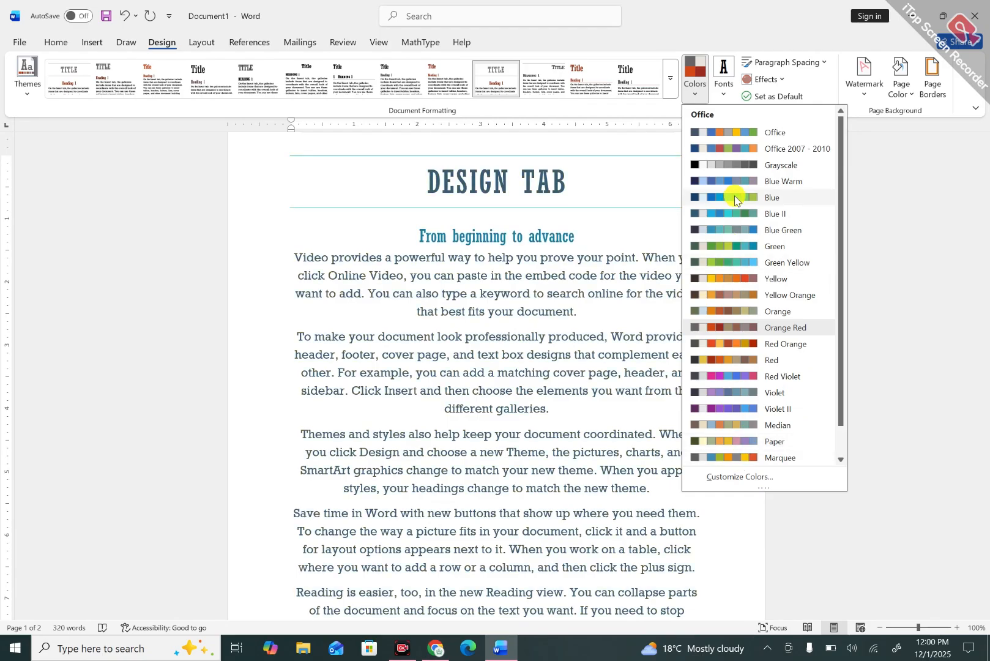
left_click(727, 247)
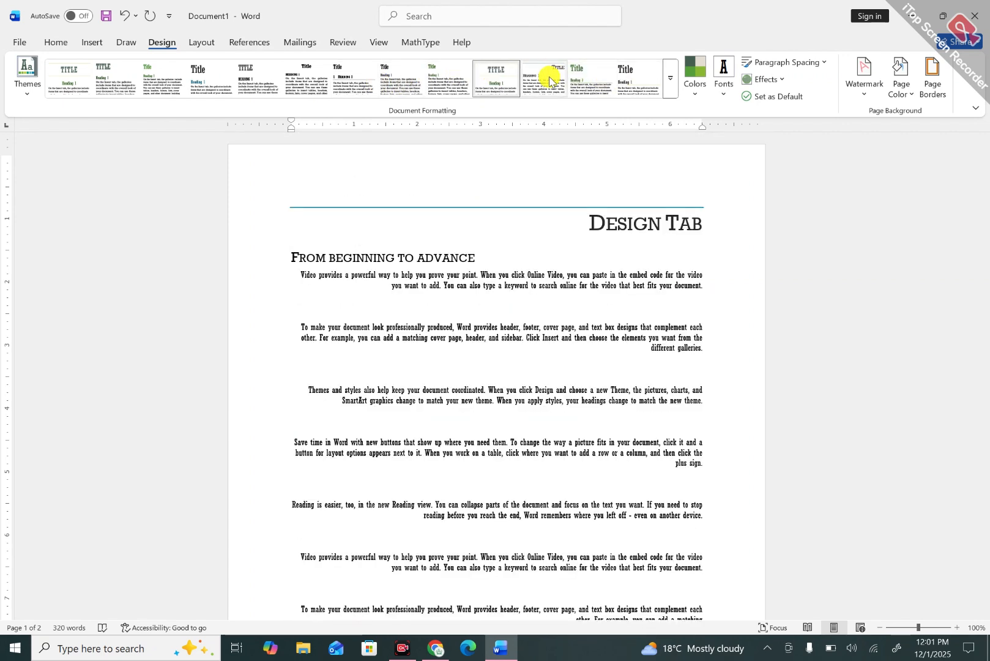
left_click(672, 89)
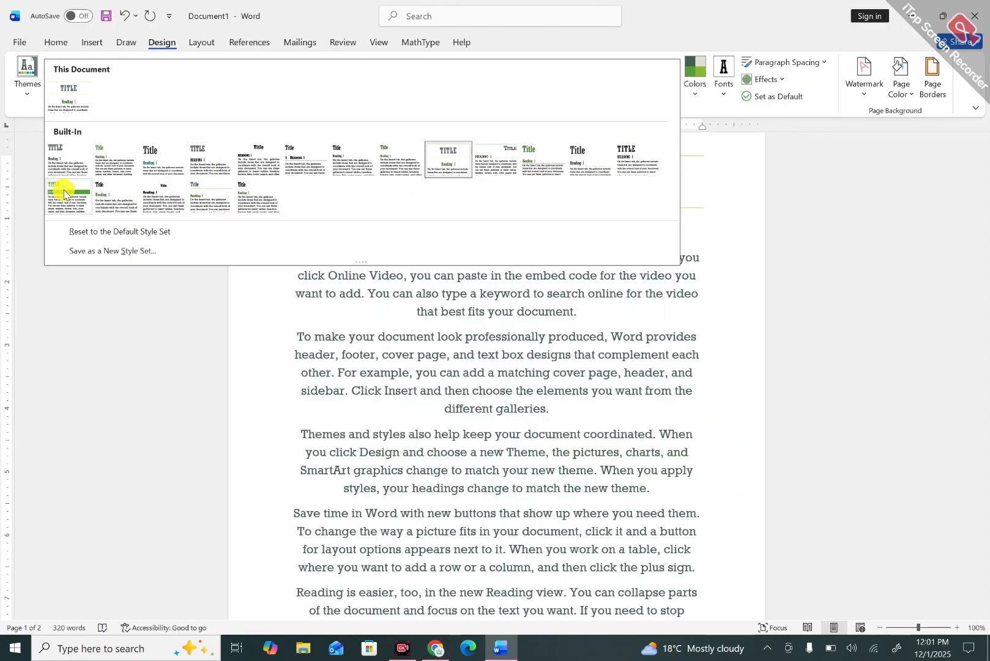
left_click(574, 376)
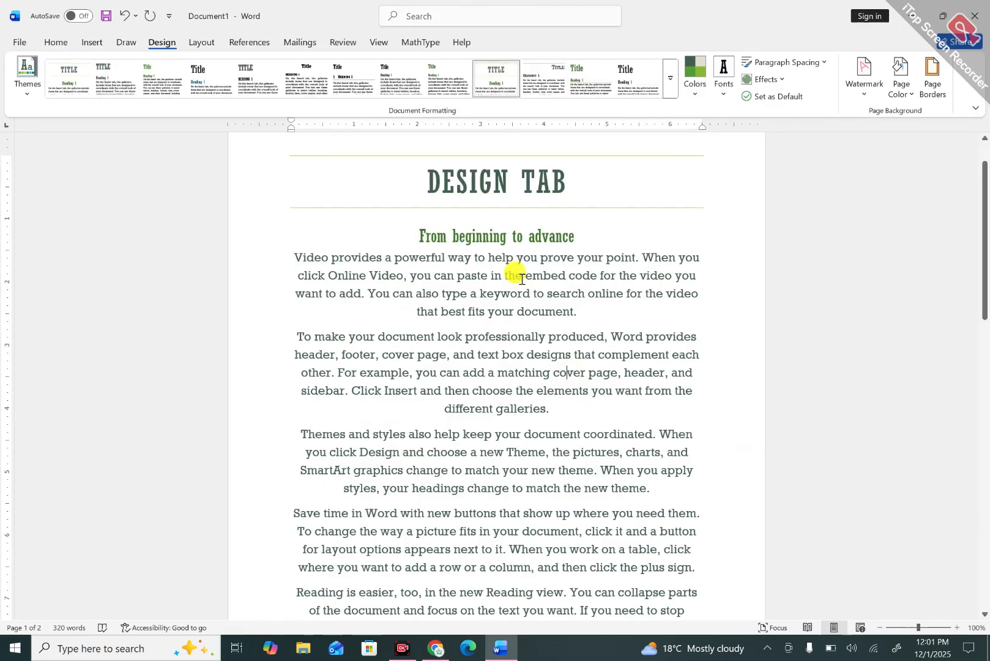
left_click(530, 312)
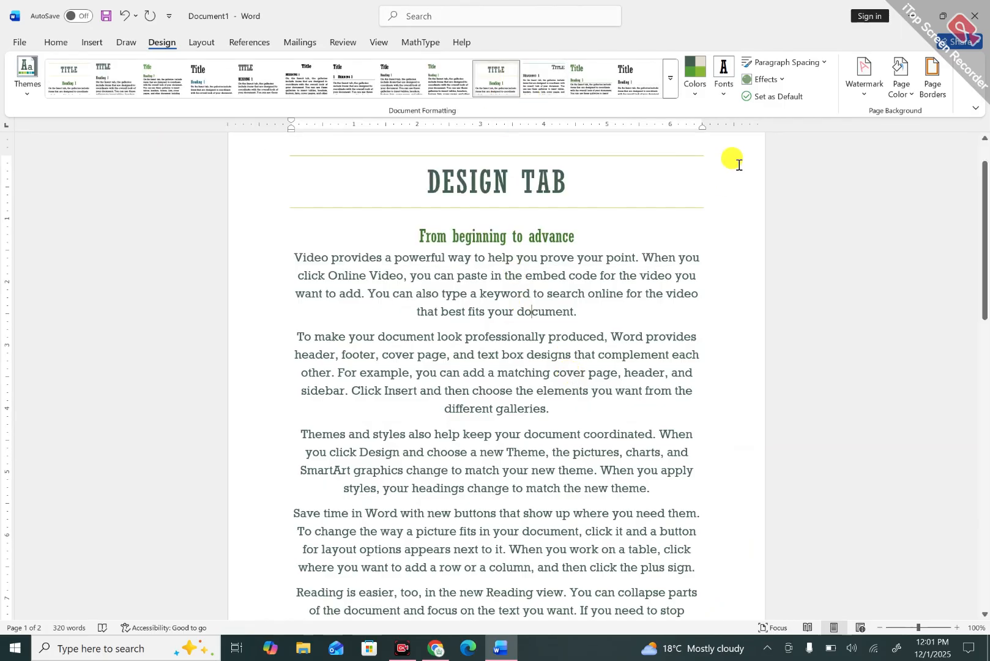
- Try the Consolas-Verdana theme fonts, and switch the document to the Calibri-Cambria font set
left_click(723, 92)
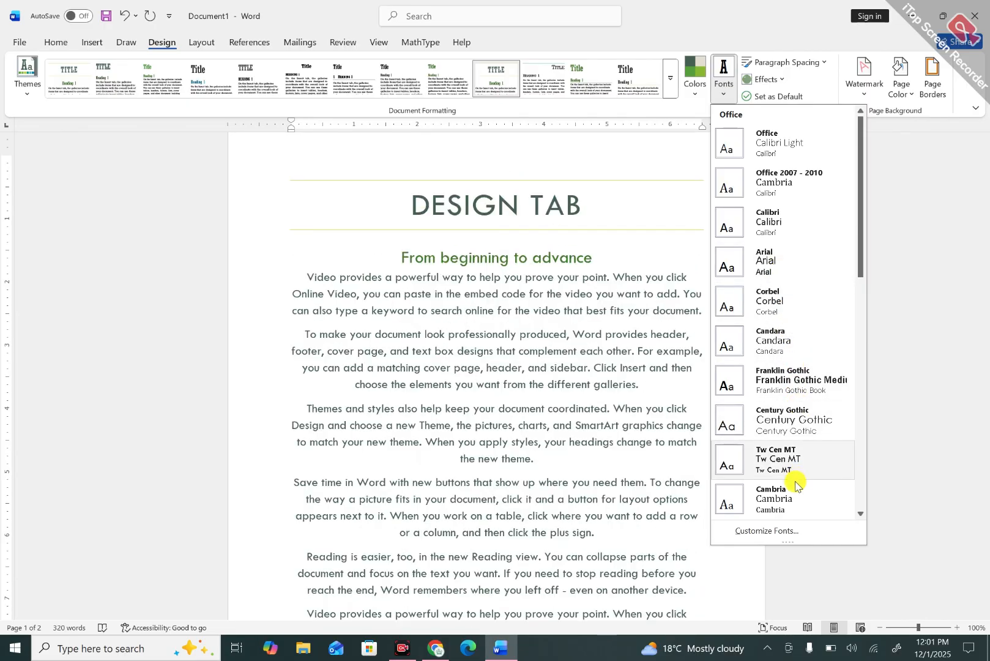
left_click_drag(859, 249, 860, 381)
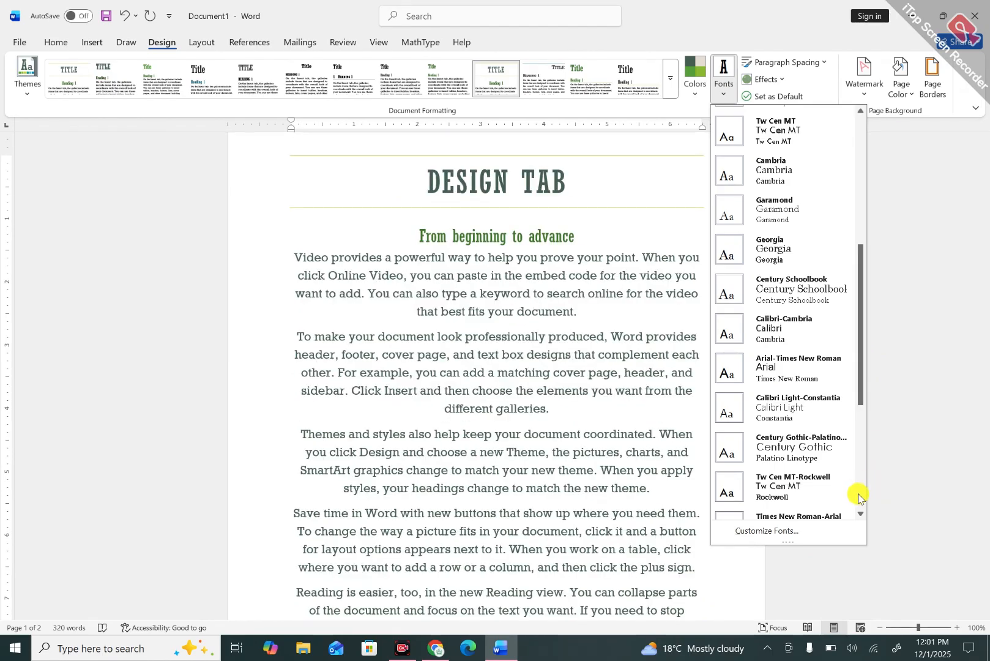
scroll(859, 497, "down", 3)
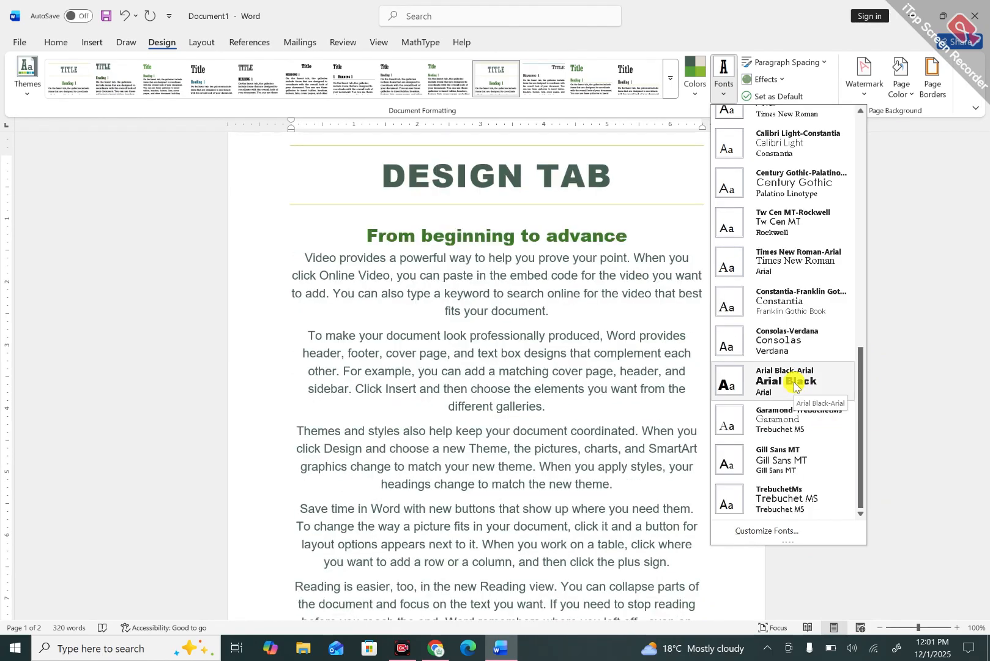
left_click(792, 336)
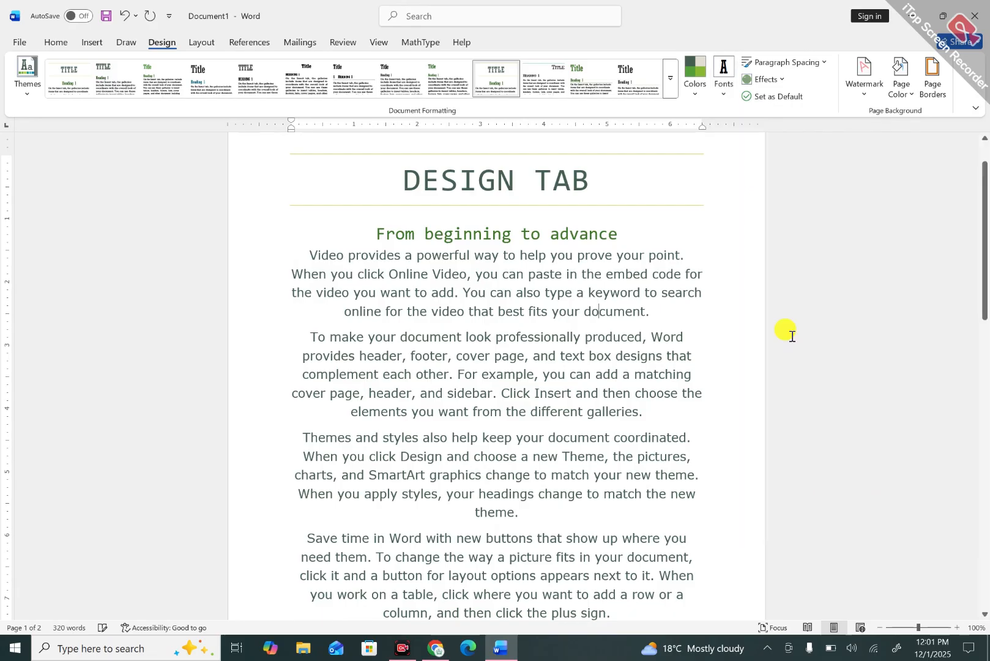
left_click(725, 79)
left_click(778, 217)
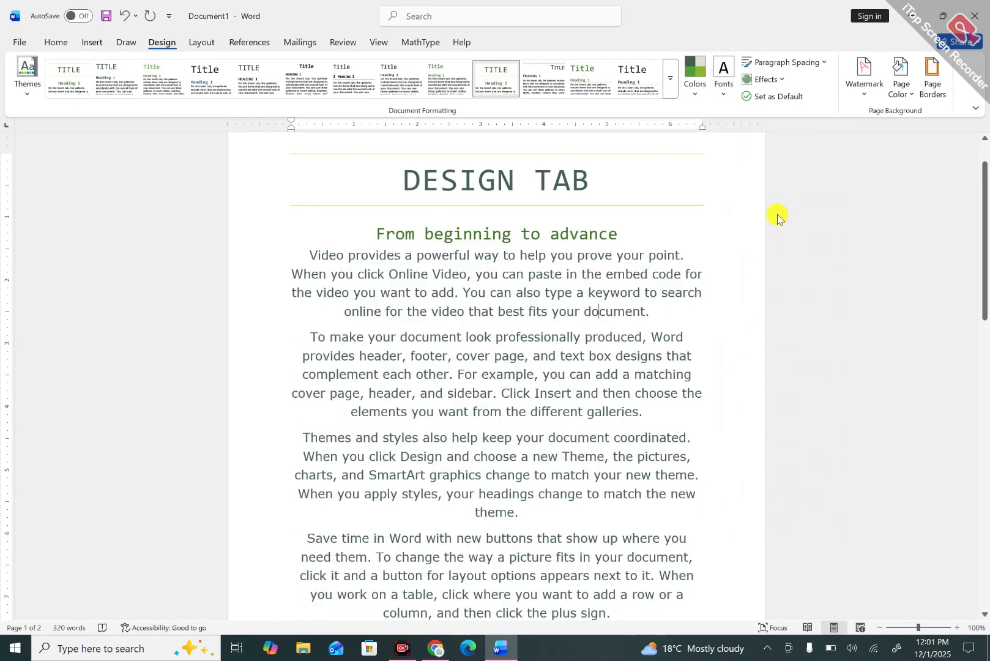
- Set the document's paragraph spacing to Tight and look over the available theme effects
left_click(825, 67)
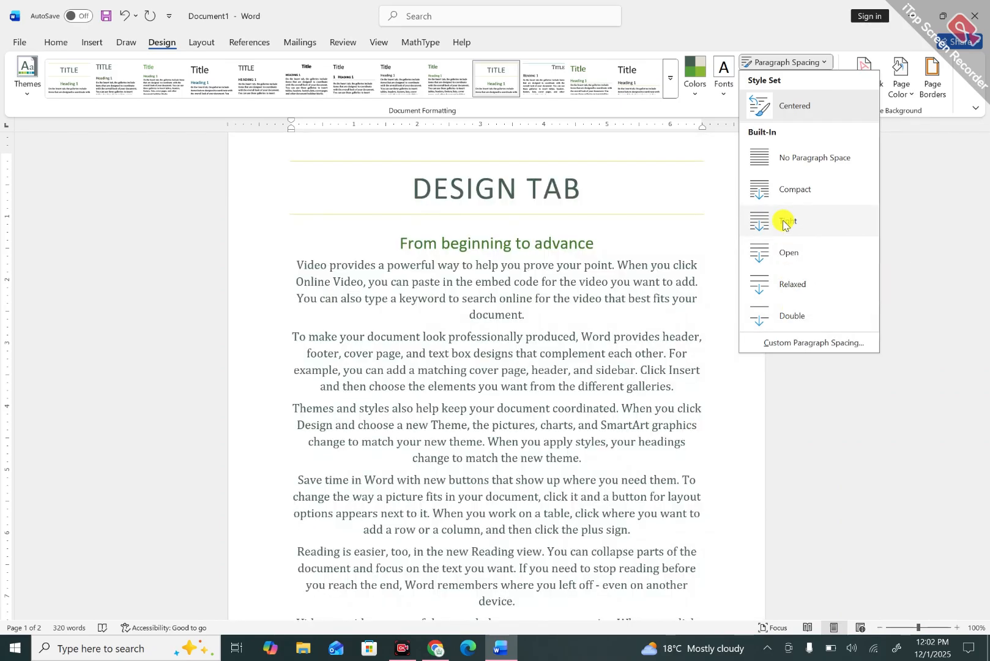
left_click(783, 222)
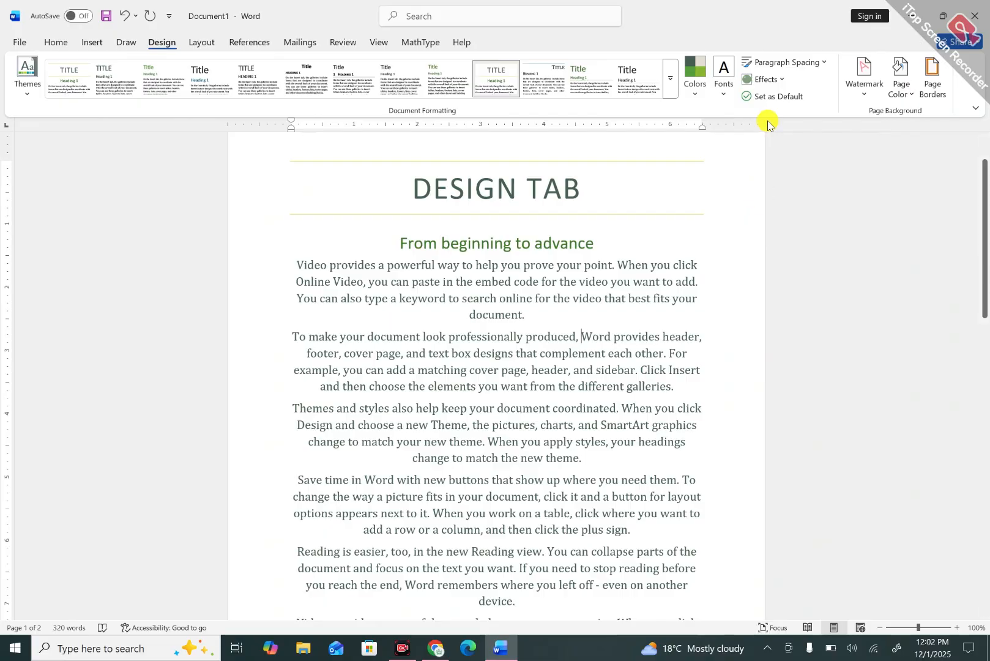
left_click(783, 82)
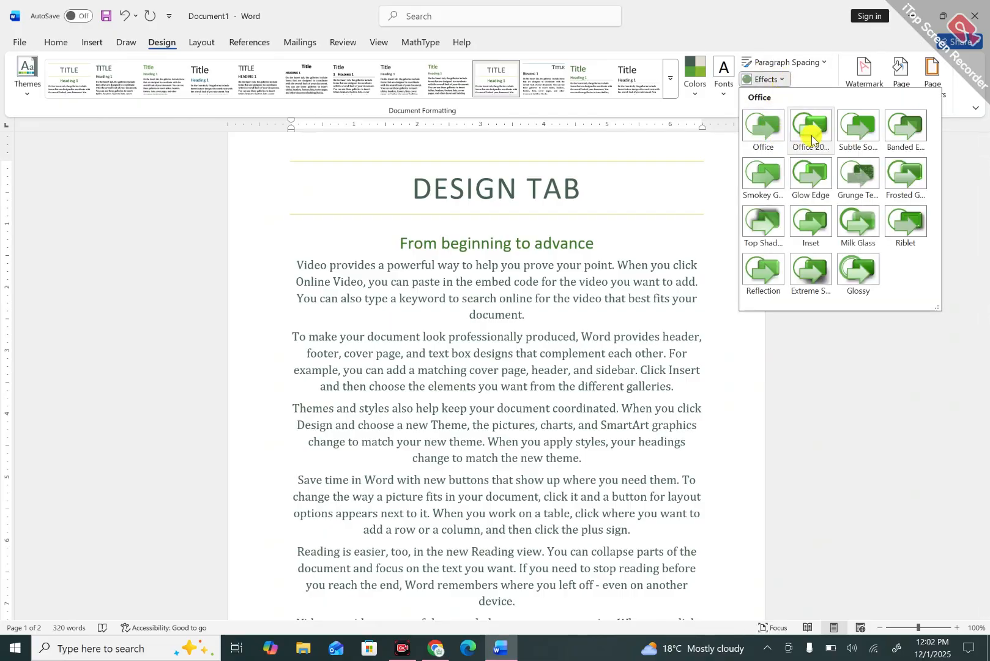
left_click(801, 625)
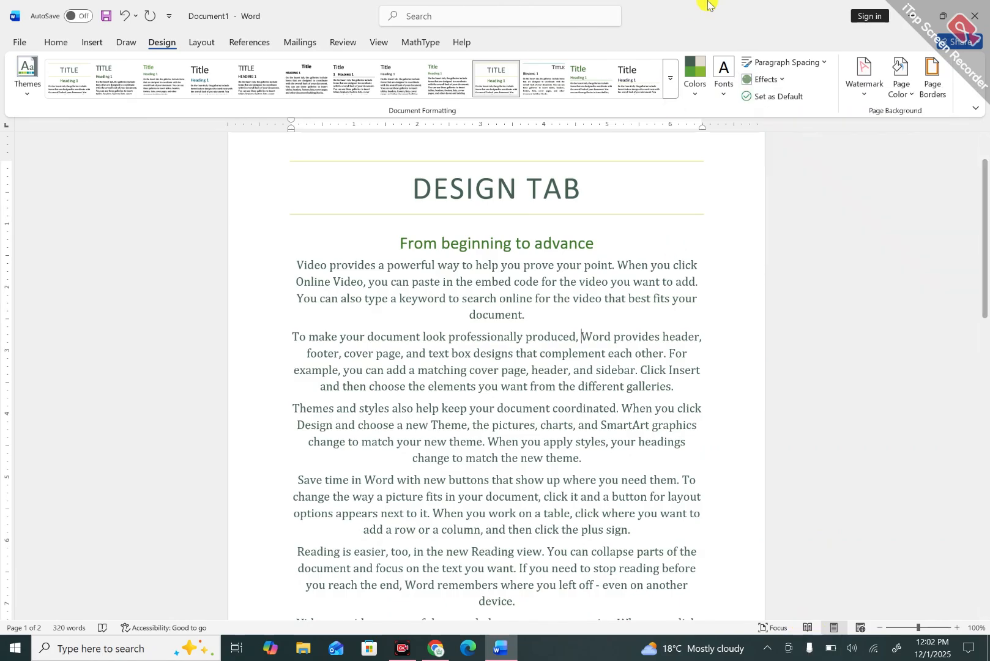
left_click(786, 80)
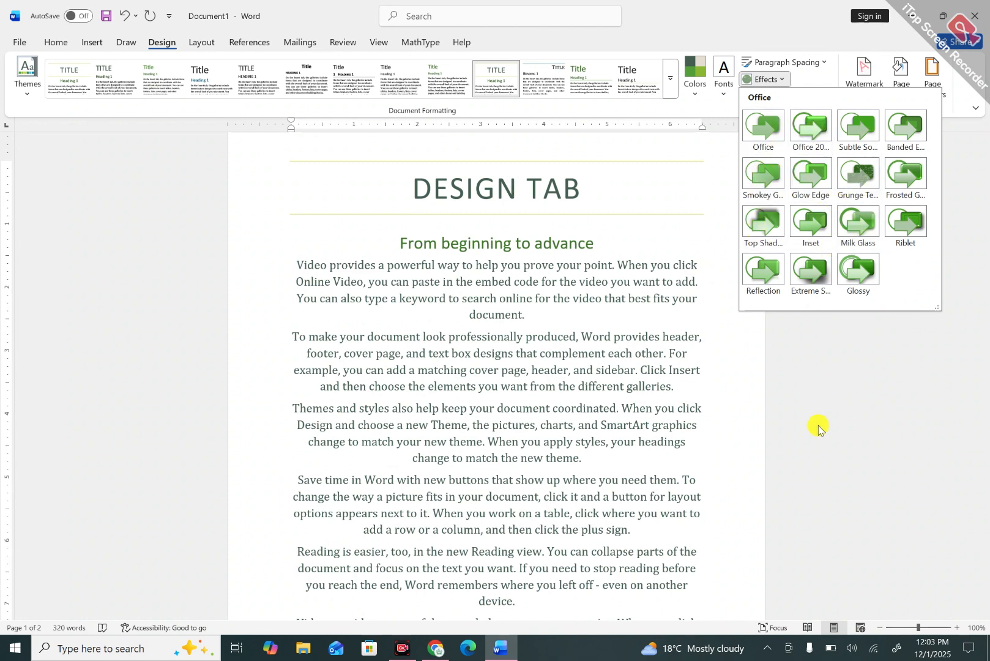
left_click(803, 622)
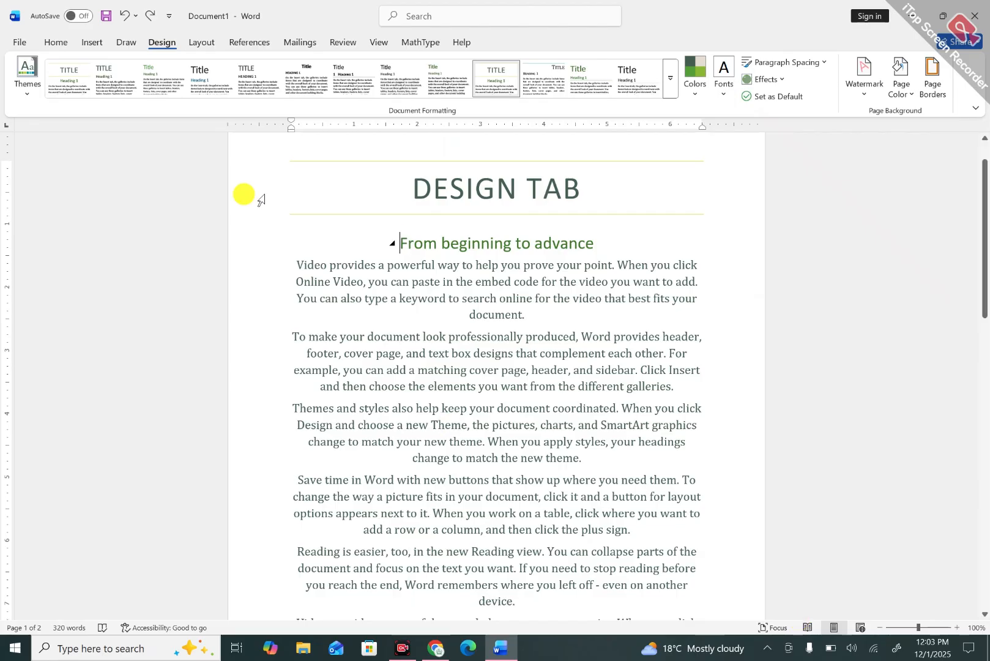
- Draw a smiley face shape about 1.47" high and 1.42" wide beside the "From beginning to advance" heading
left_click(89, 43)
left_click(190, 74)
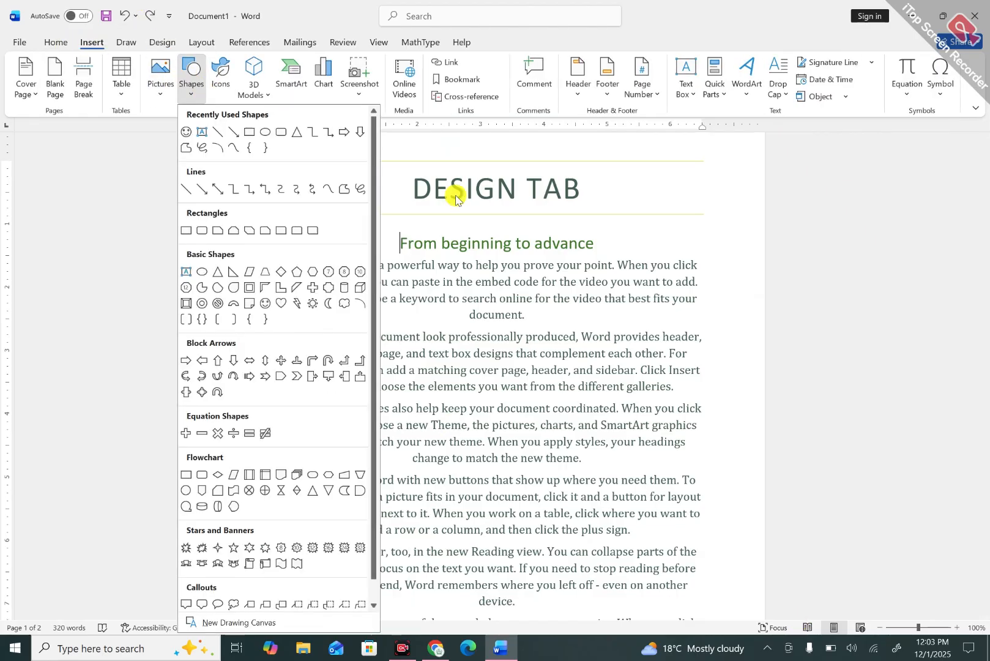
left_click(186, 132)
mouse_move(607, 236)
left_mouse_down()
mouse_move(645, 258)
mouse_move(697, 330)
left_mouse_up()
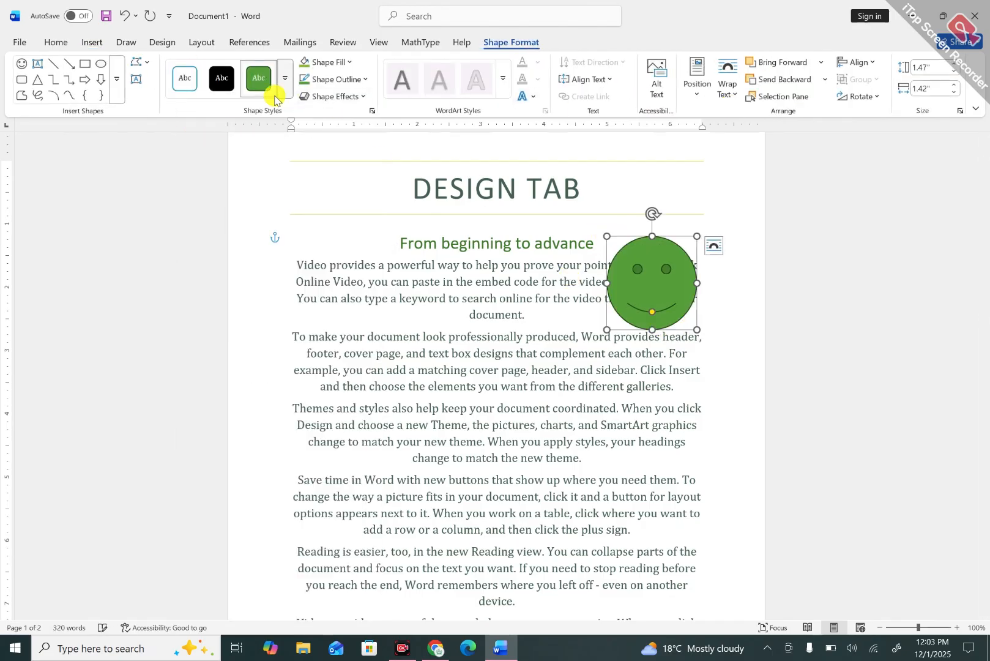
- Apply the Reflection theme effects to the document with the smiley face shape selected
left_click(171, 40)
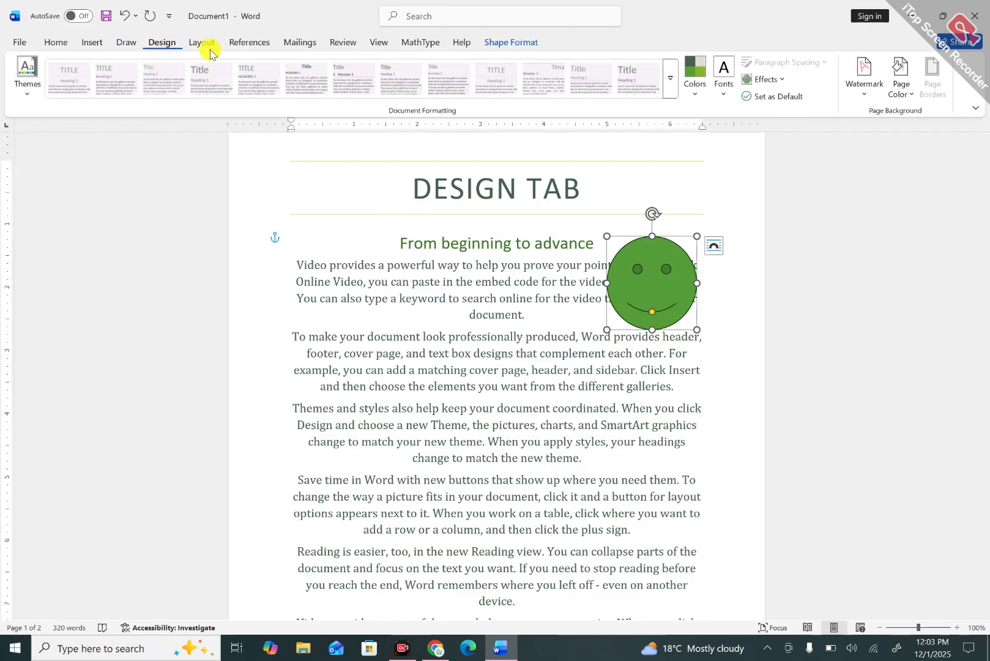
left_click(765, 78)
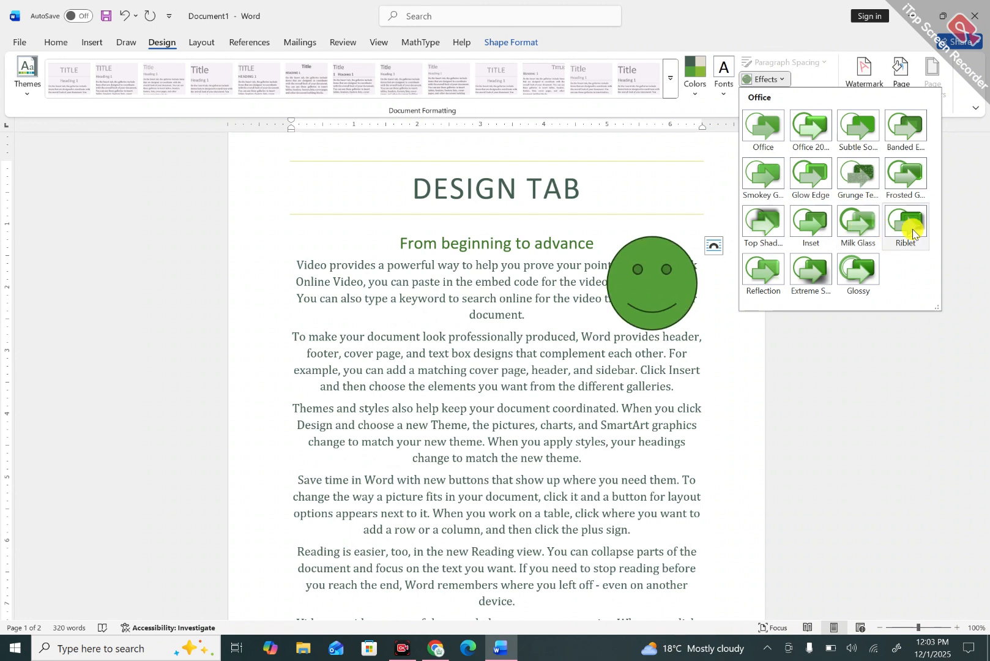
left_click(750, 269)
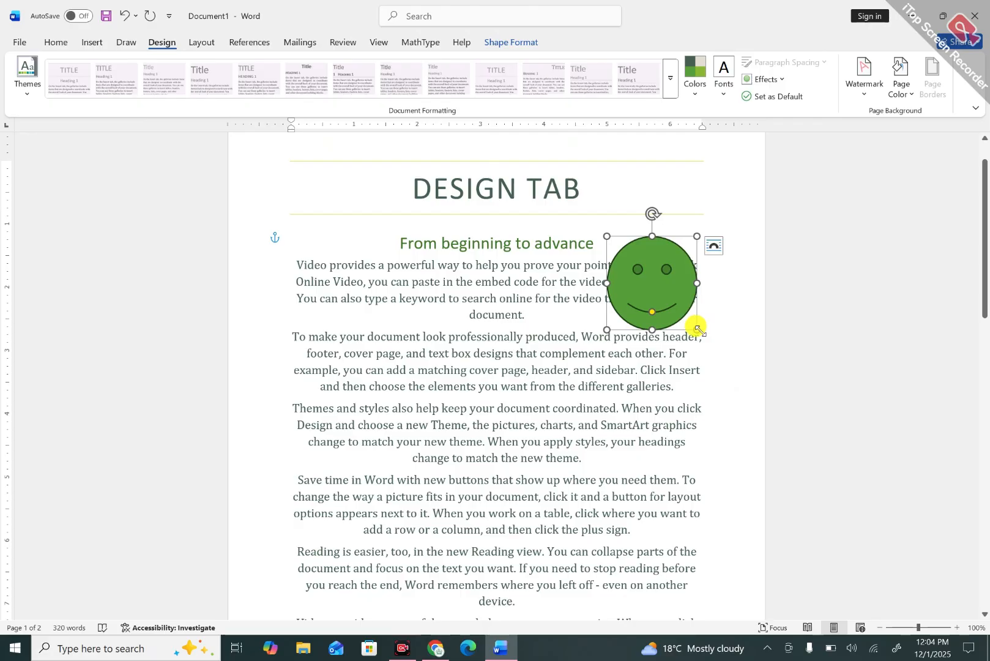
- Shrink the smiley face to about the title's height, place it just after "DESIGN TAB", and deselect it
left_click_drag(697, 330, 635, 188)
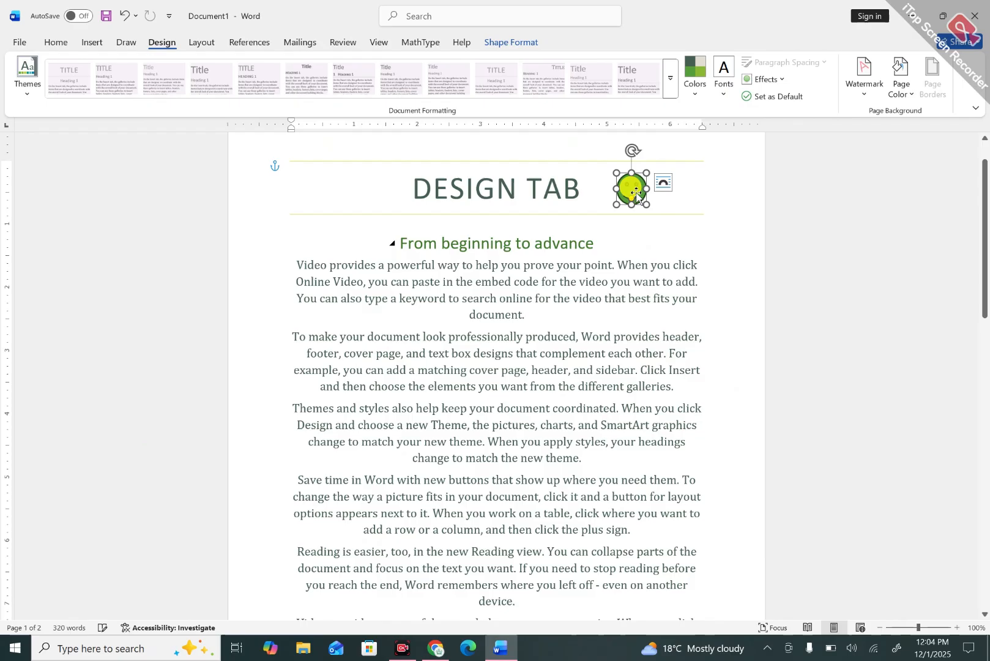
left_click(695, 290)
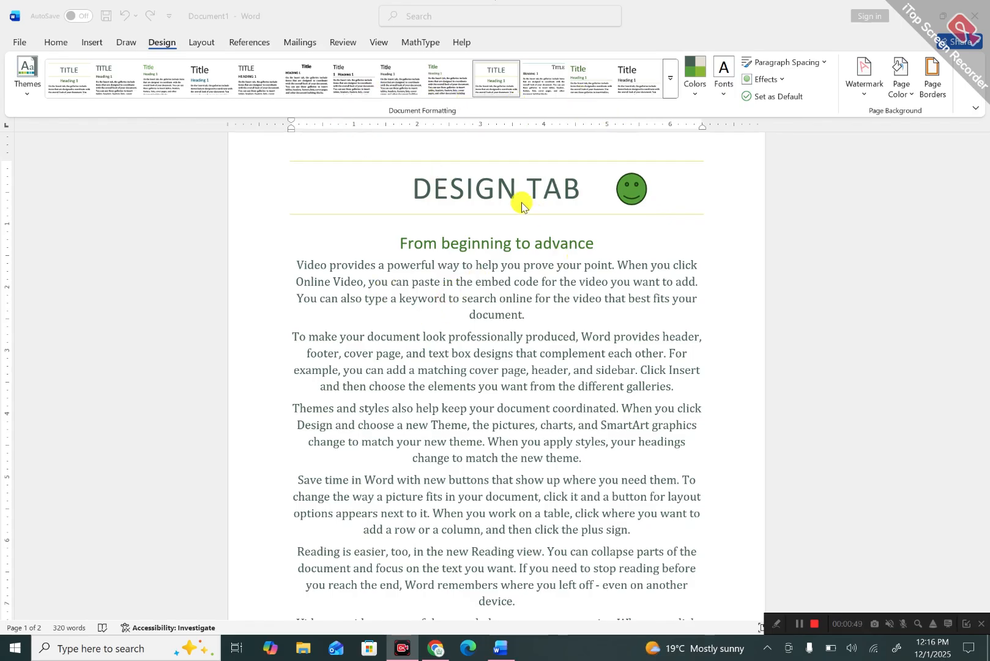
- Look through the built-in watermark designs in the Confidential, Disclaimers and Urgent categories
left_click(866, 98)
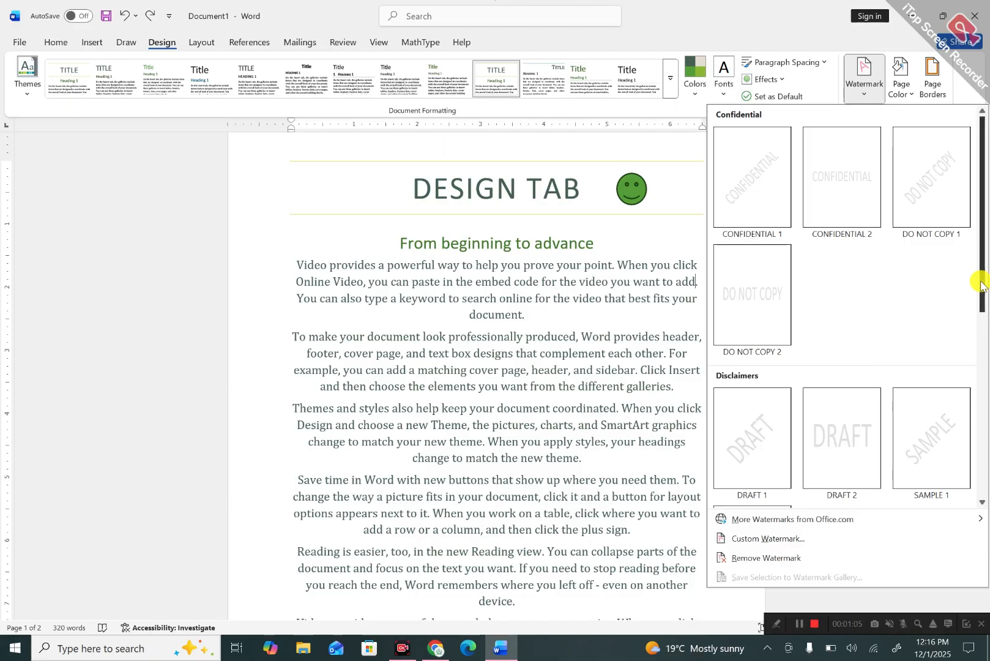
left_click_drag(981, 283, 976, 512)
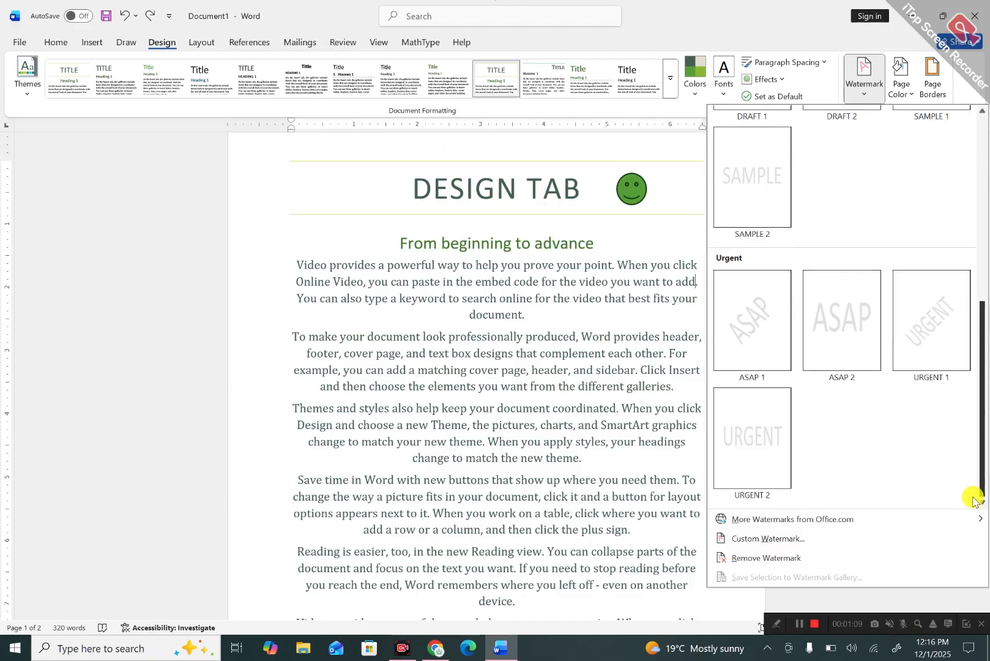
left_click(802, 623)
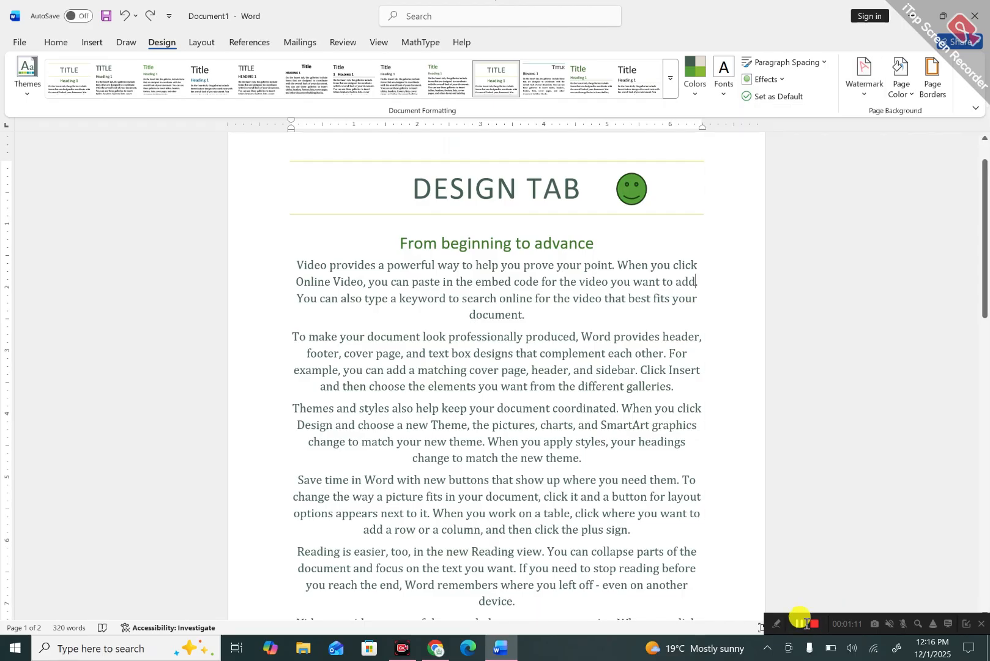
- Add a custom text watermark reading "Pak o" to the document
left_click(869, 87)
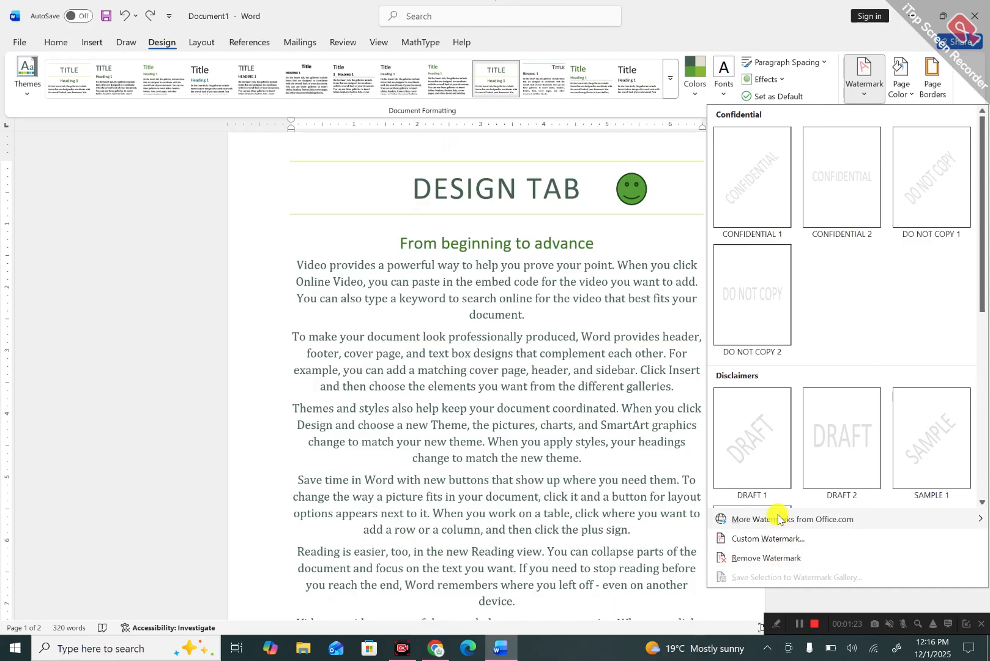
mouse_move(785, 529)
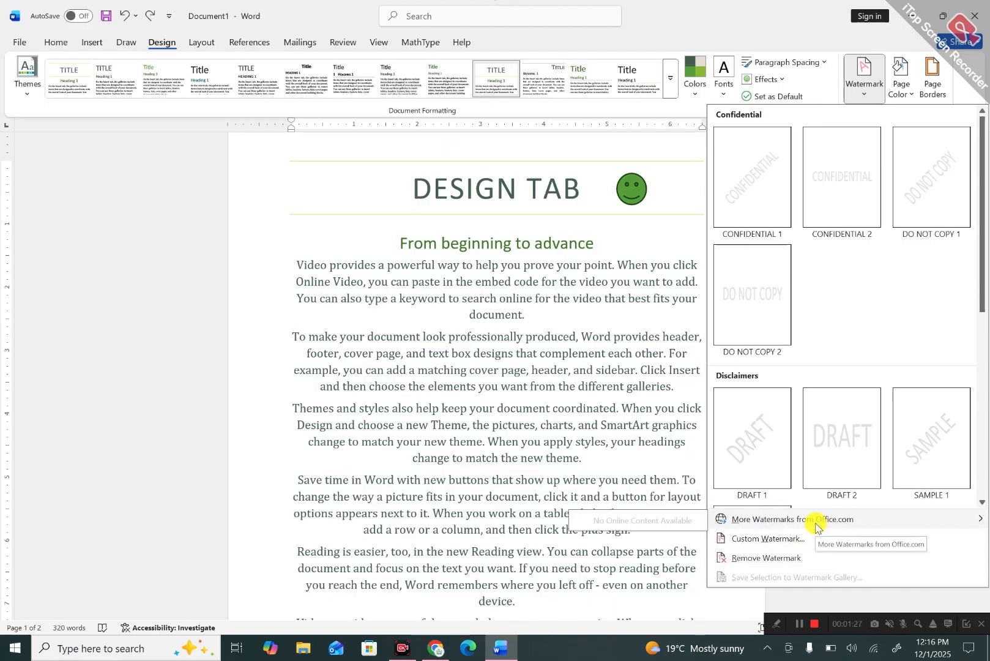
left_click(768, 538)
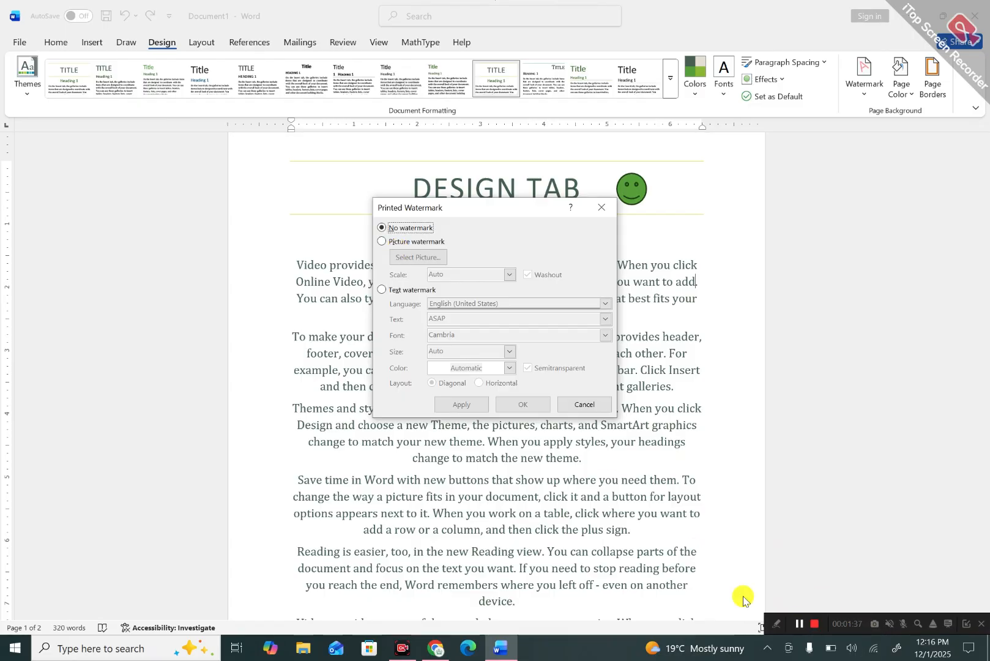
left_click(381, 243)
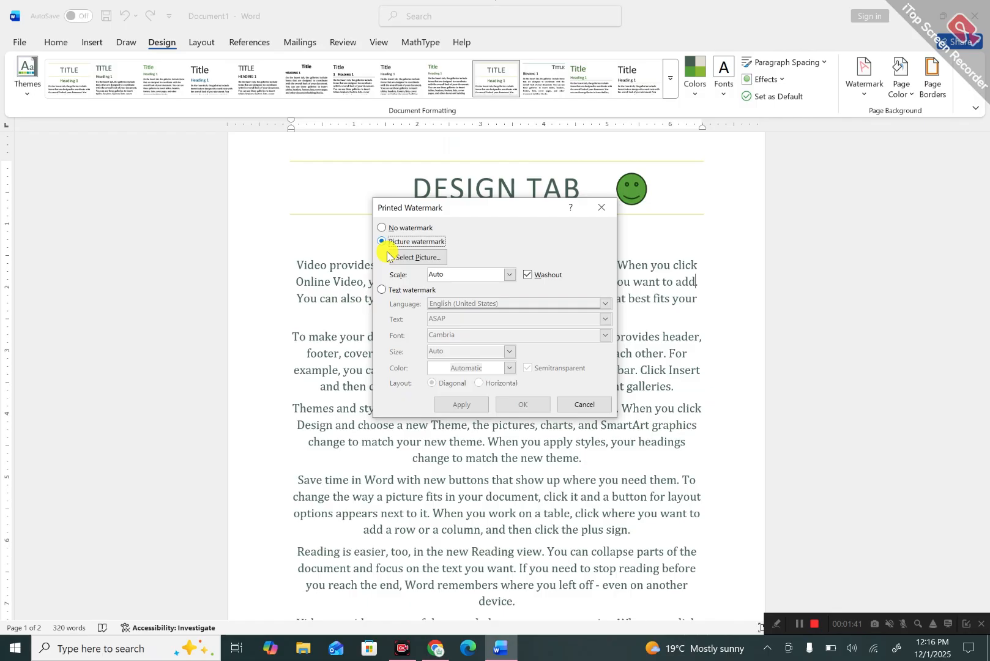
left_click(382, 291)
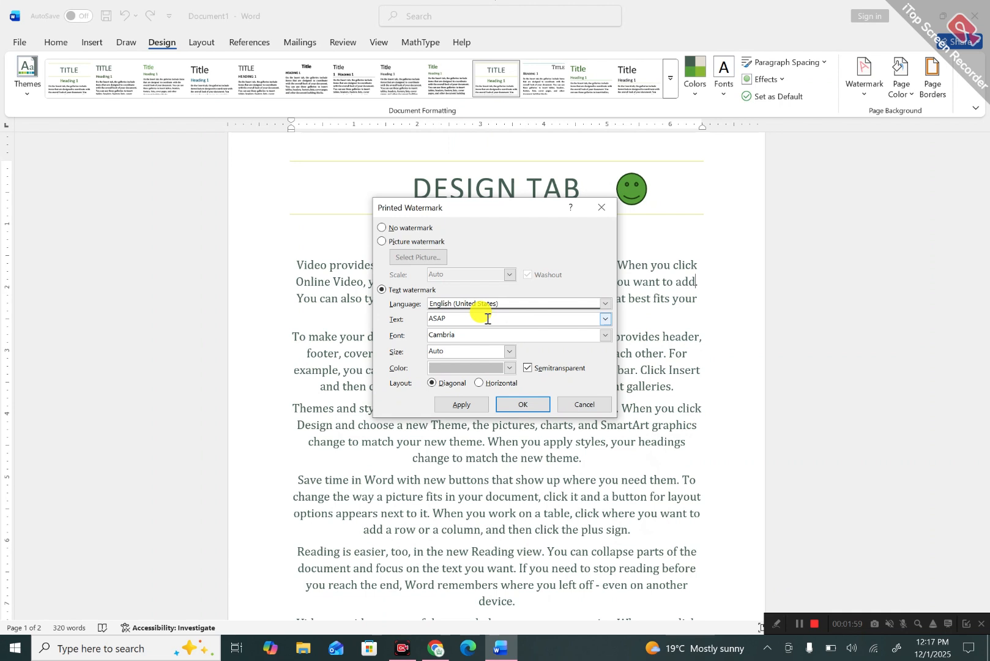
left_click_drag(487, 318, 432, 322)
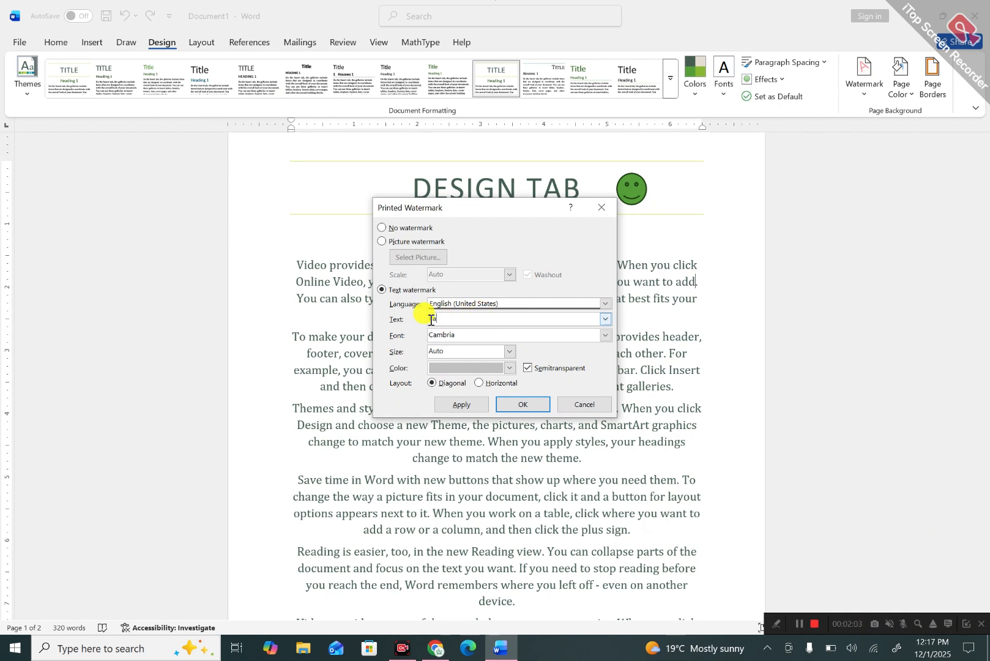
key("Return")
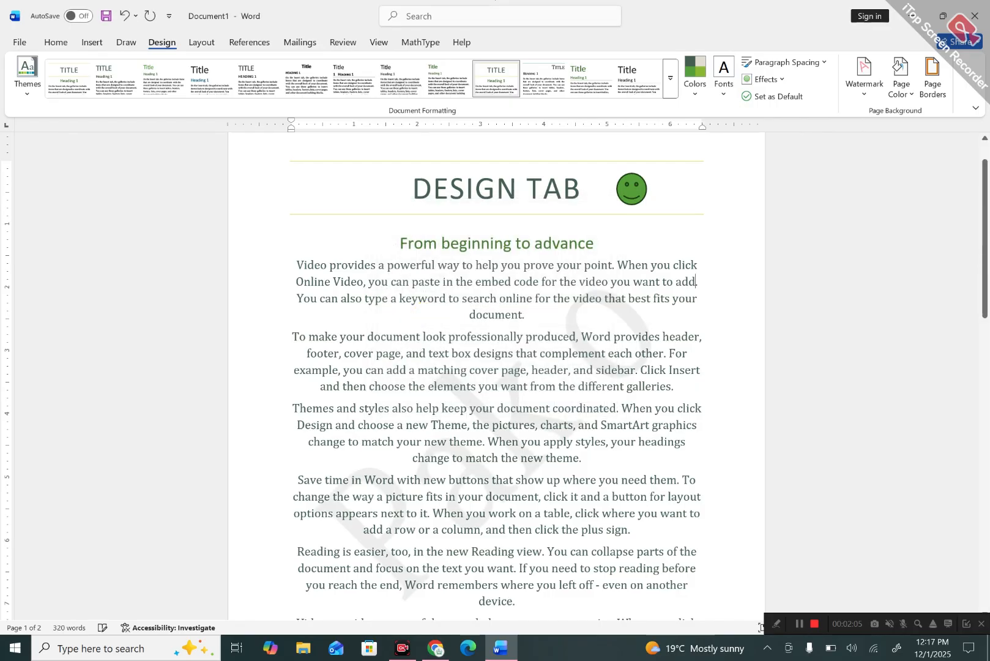
key("BackSpace")
type("Jo")
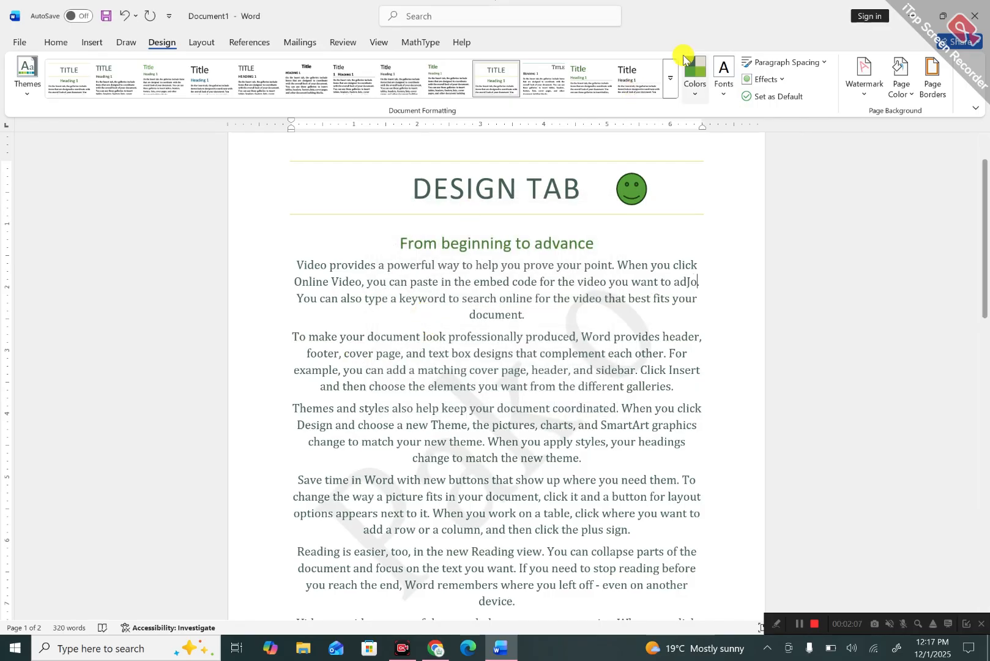
- Change the custom watermark's text to "Pak jobs Alerts" and apply it to the document
left_click(871, 93)
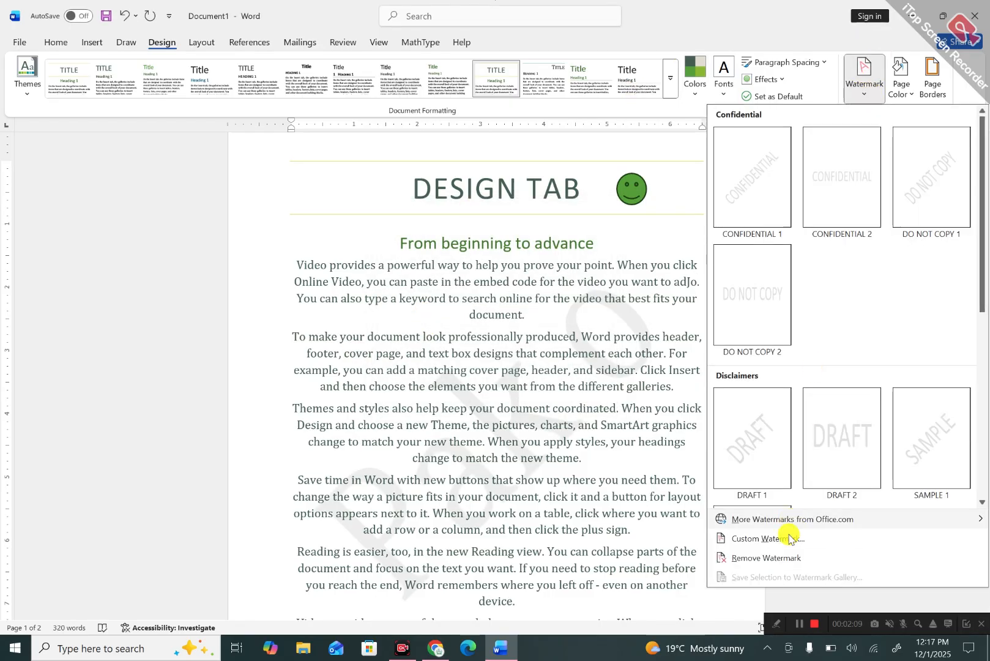
left_click(768, 538)
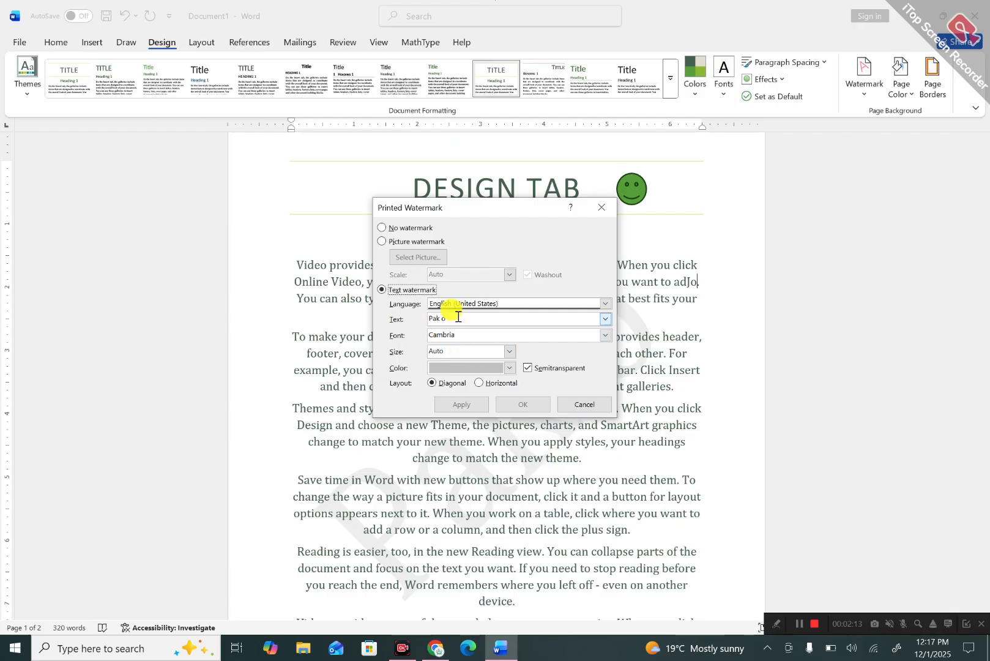
key("BackSpace")
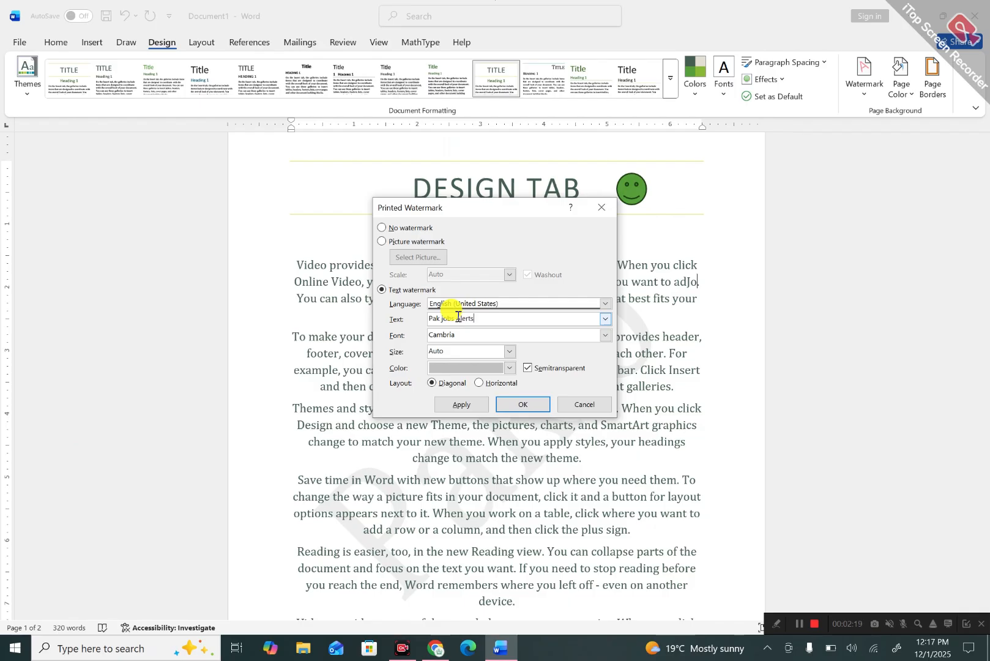
left_click(460, 404)
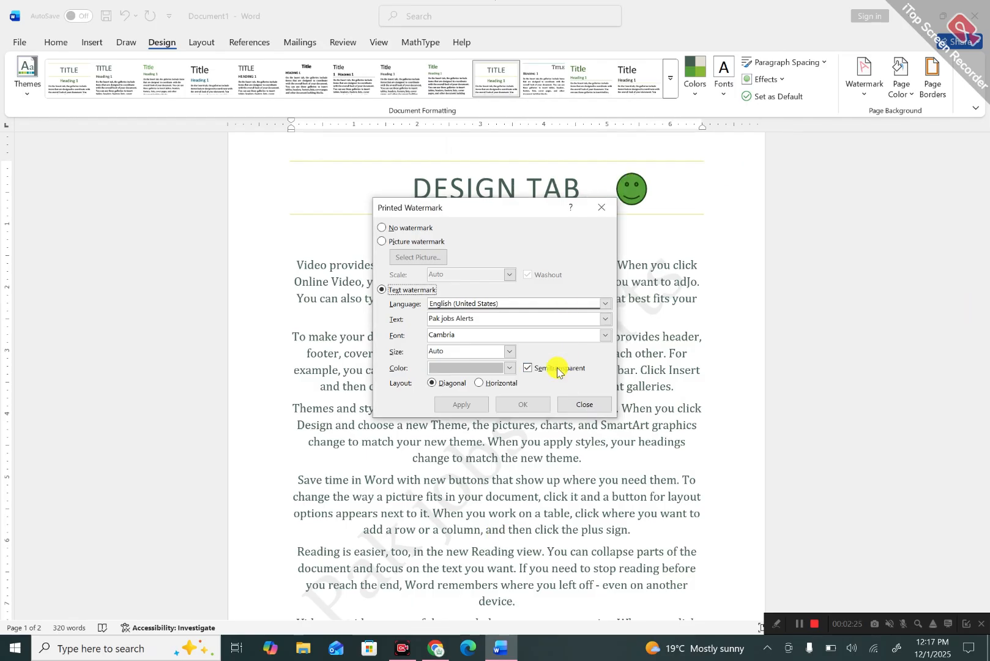
left_click(601, 208)
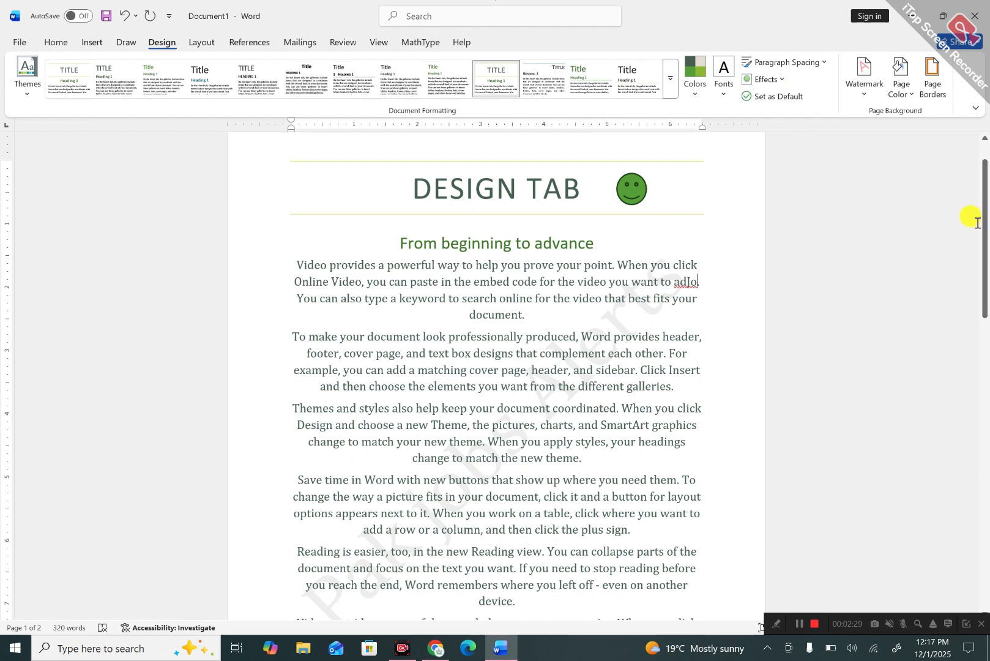
left_click_drag(984, 221, 987, 246)
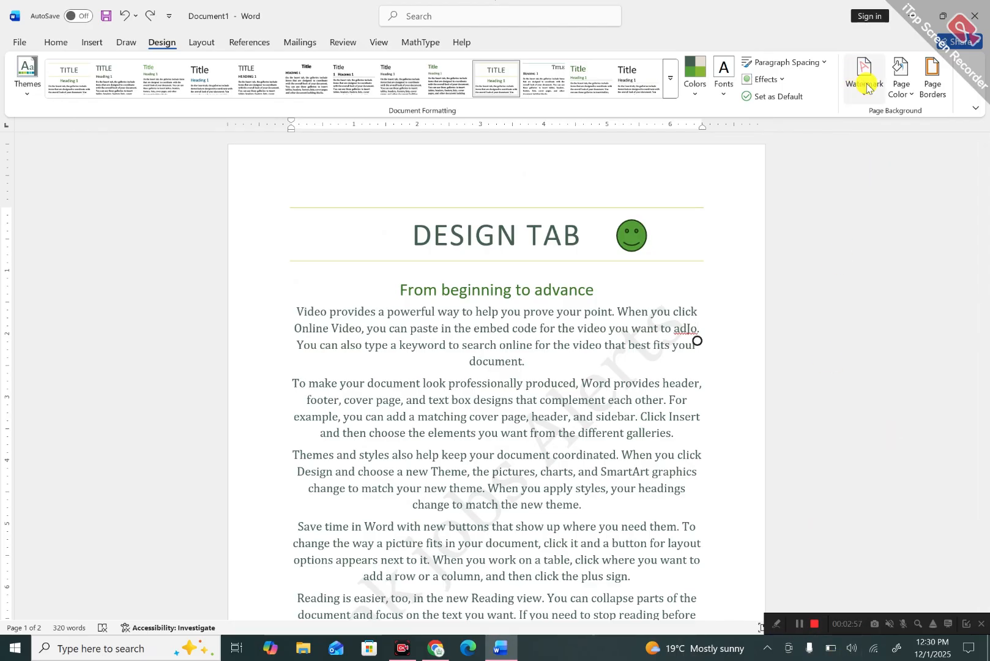
- Replace the text watermark with a picture watermark from the local file IMG_20251201_122102.jpg, then check it down the page
left_click(865, 79)
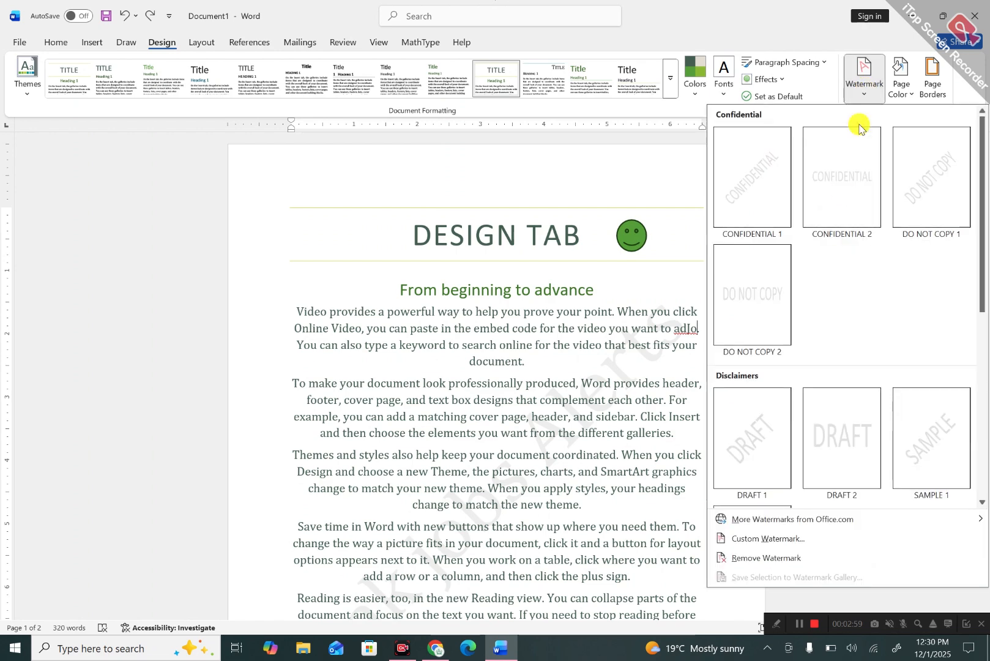
left_click(758, 539)
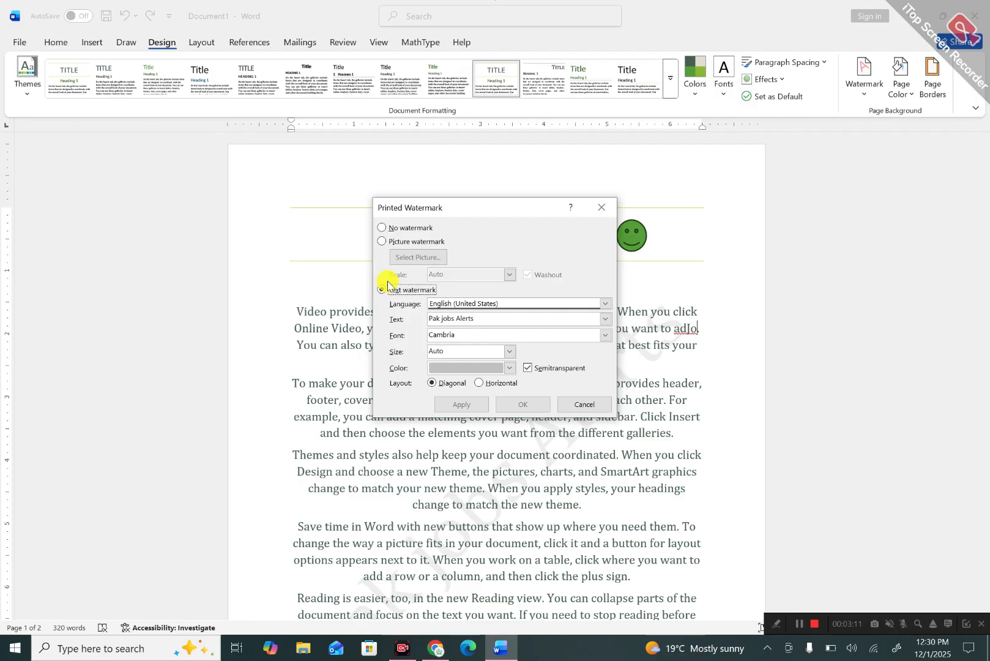
left_click(383, 242)
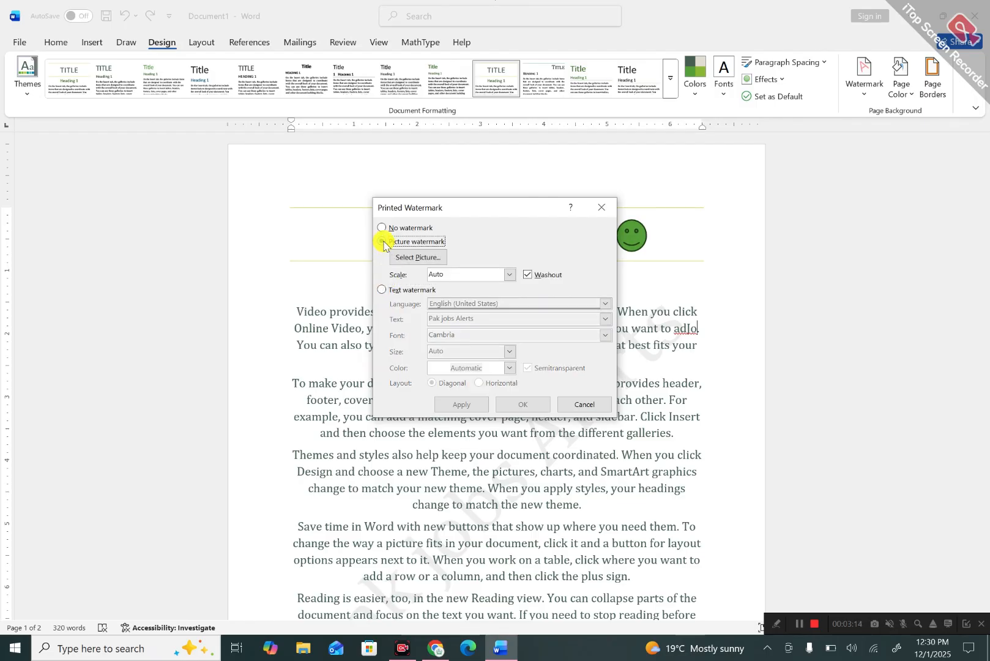
left_click(413, 258)
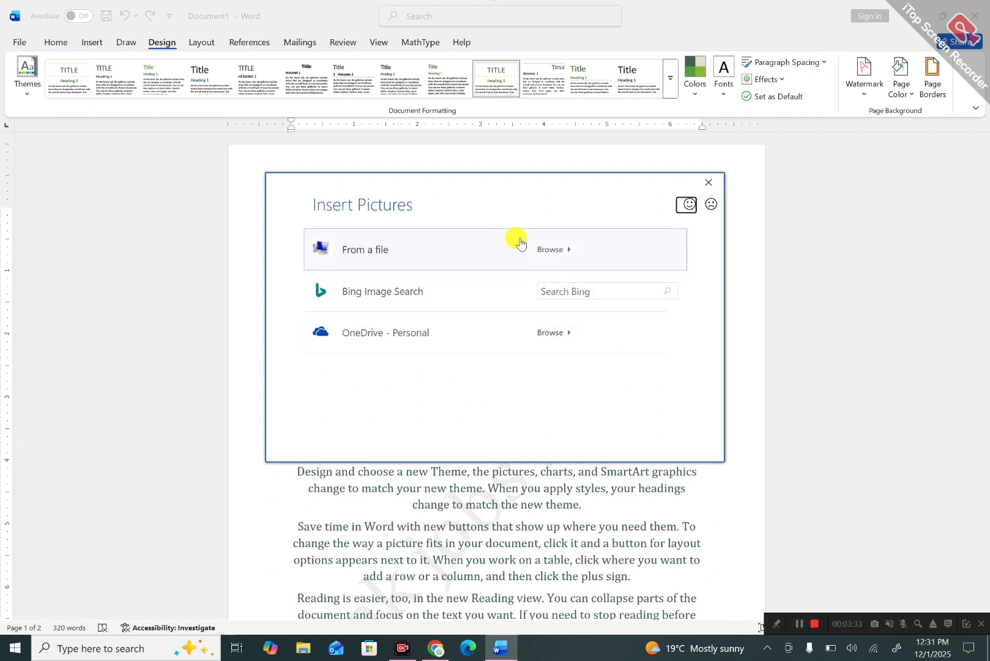
left_click(428, 246)
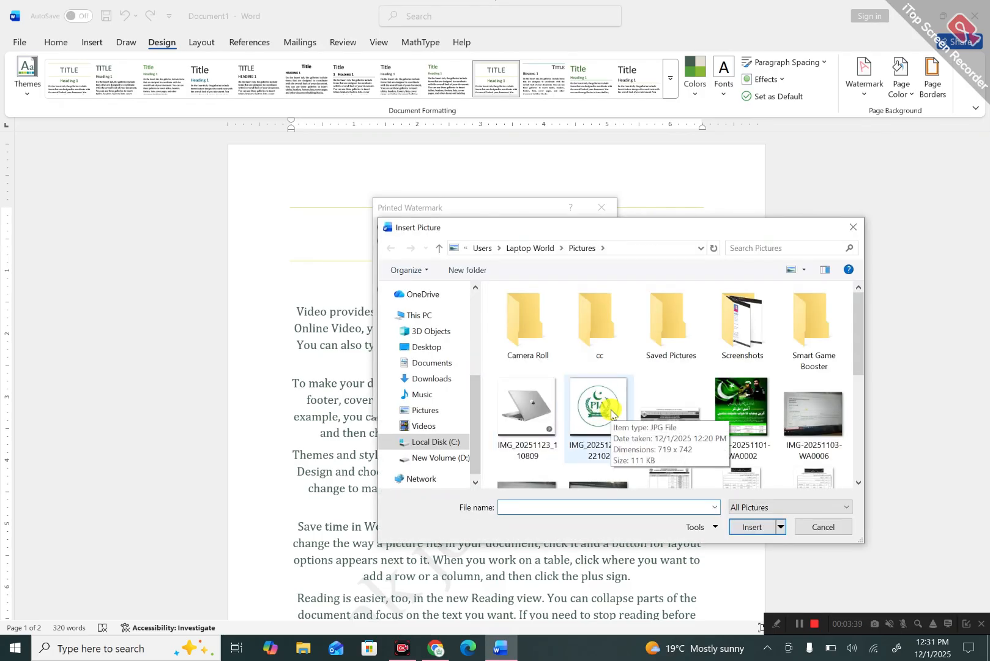
left_click(612, 414)
left_click(752, 527)
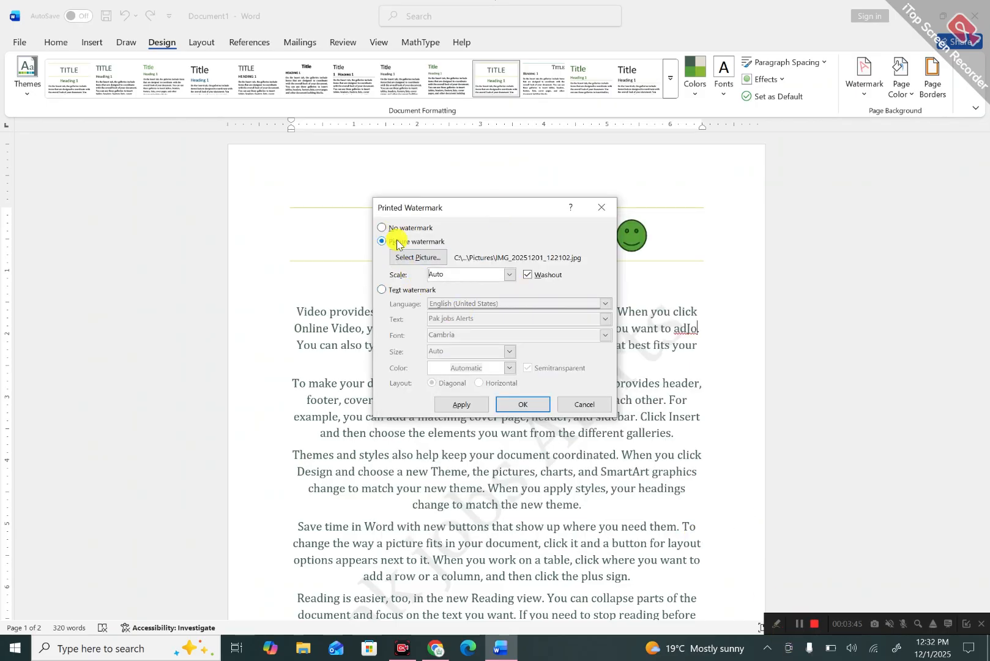
left_click(480, 410)
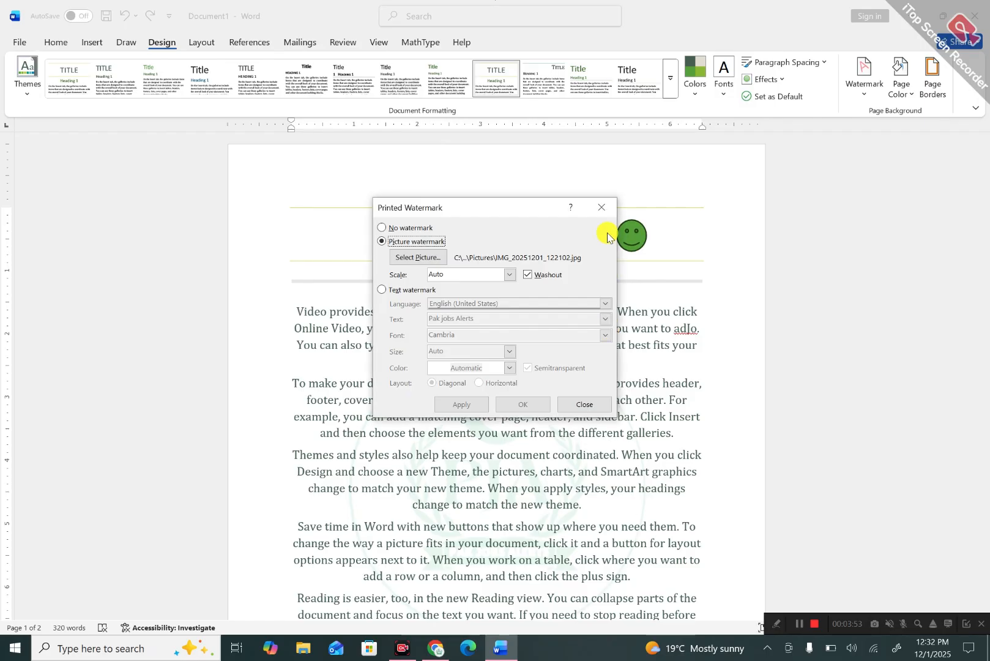
left_click(603, 208)
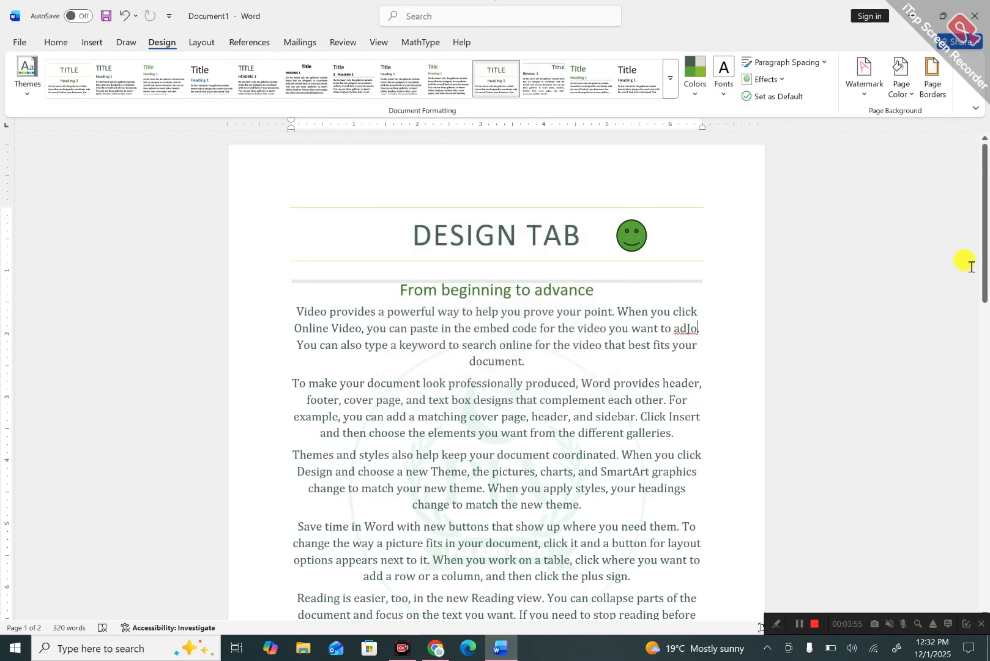
left_click_drag(985, 276, 979, 323)
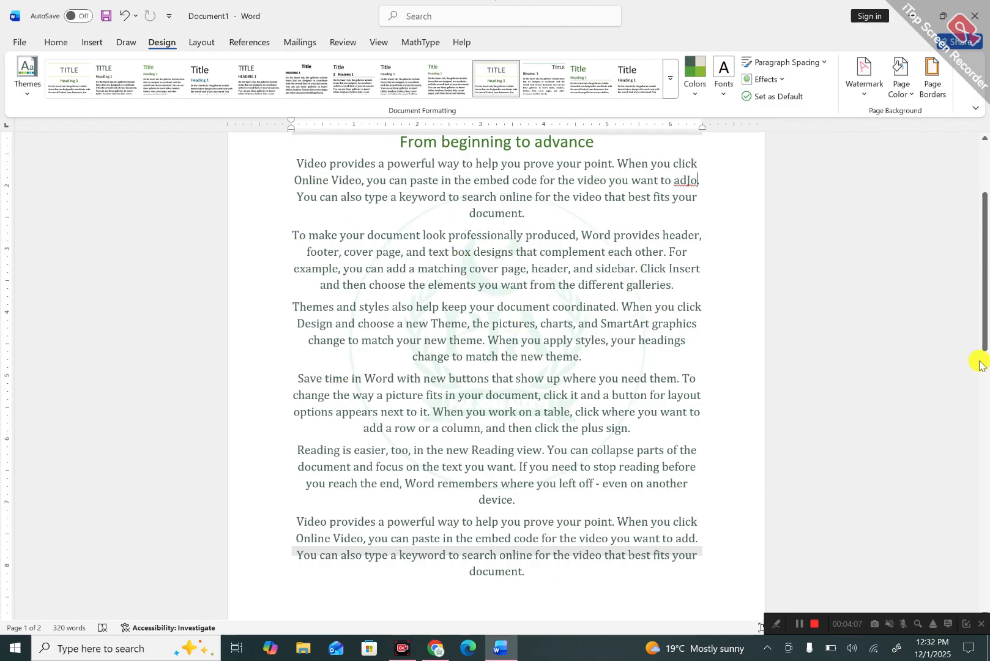
left_click_drag(985, 343, 978, 269)
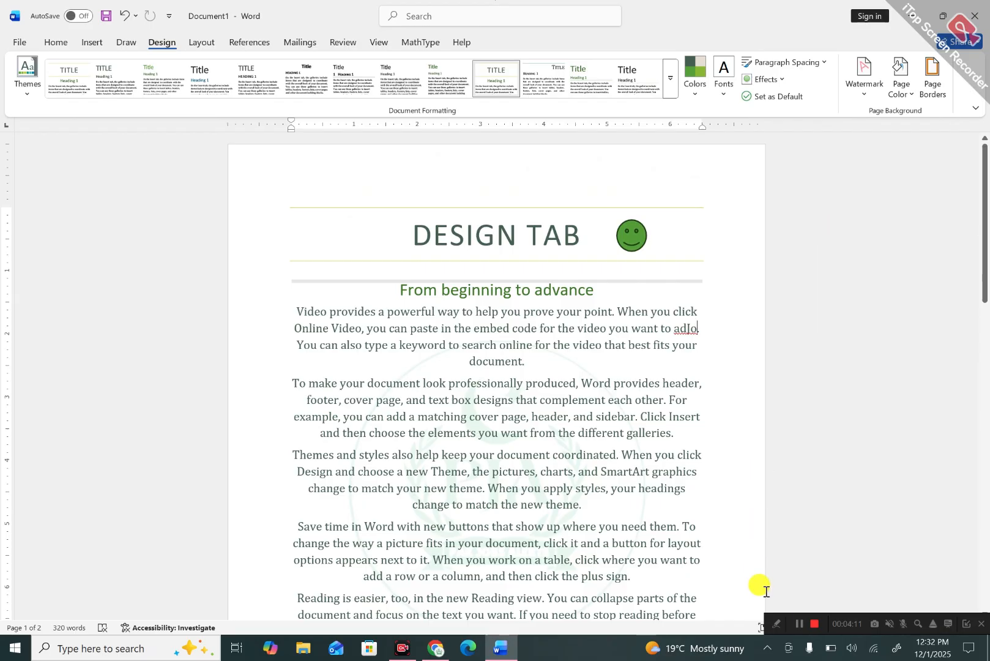
left_click(800, 627)
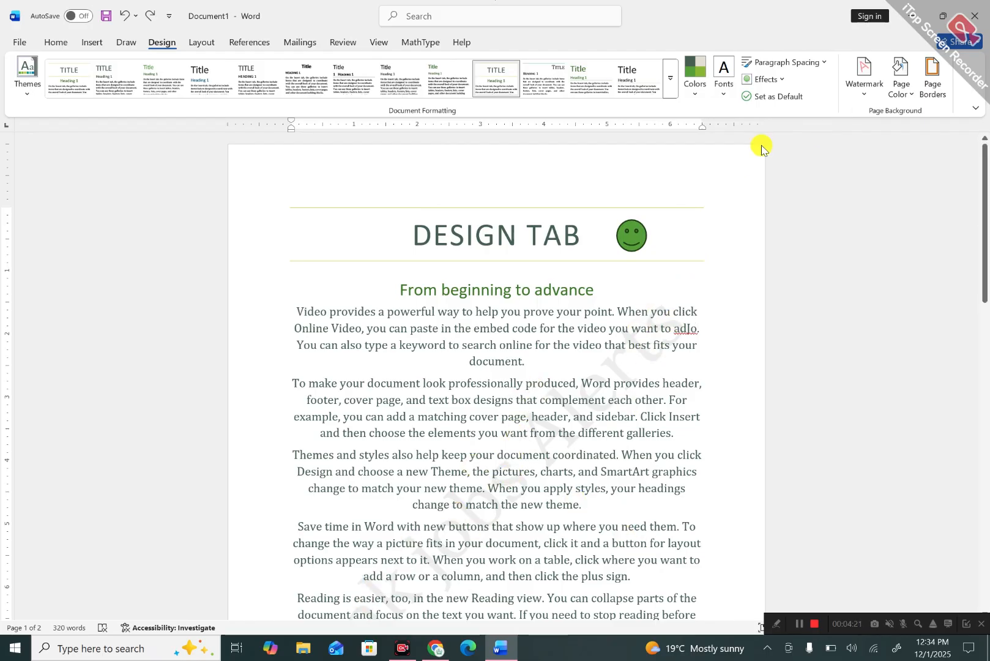
- Set the "Pak jobs Alerts" text watermark's colour to the standard purple and apply it
left_click(865, 83)
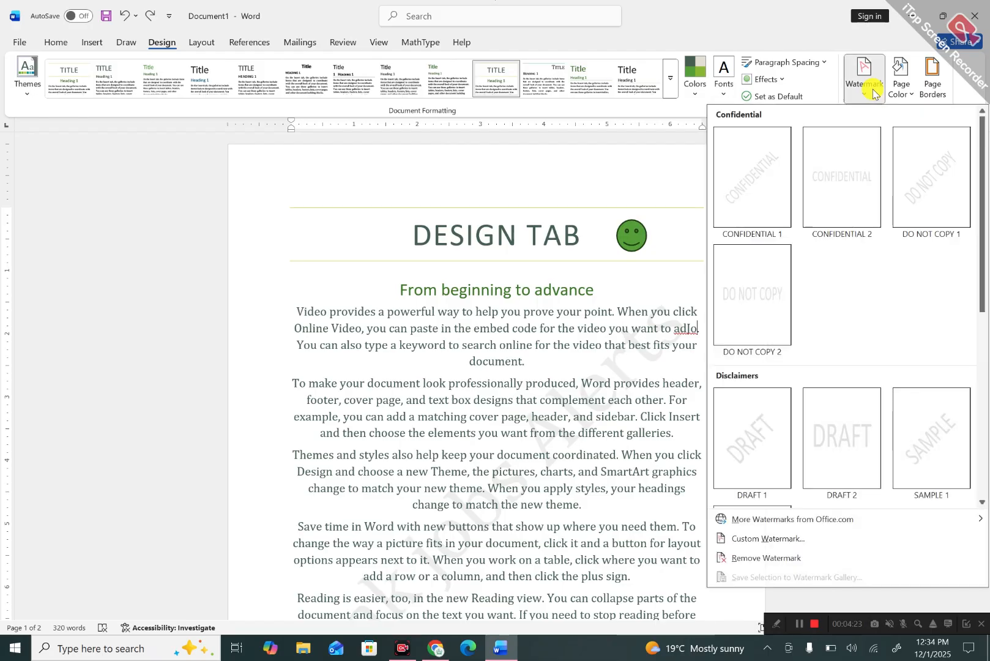
left_click(768, 540)
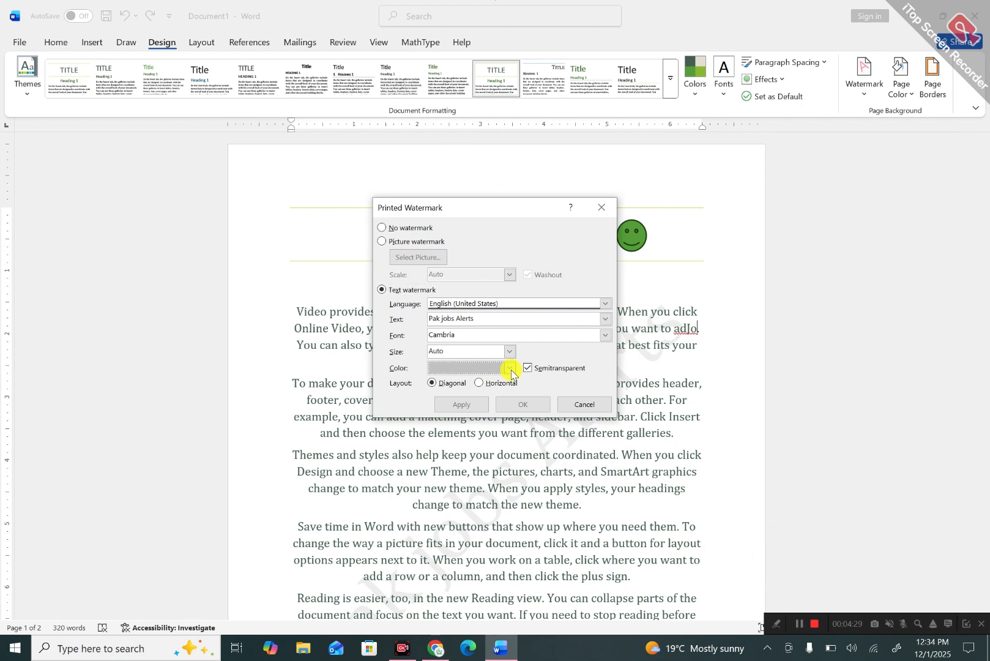
left_click(510, 369)
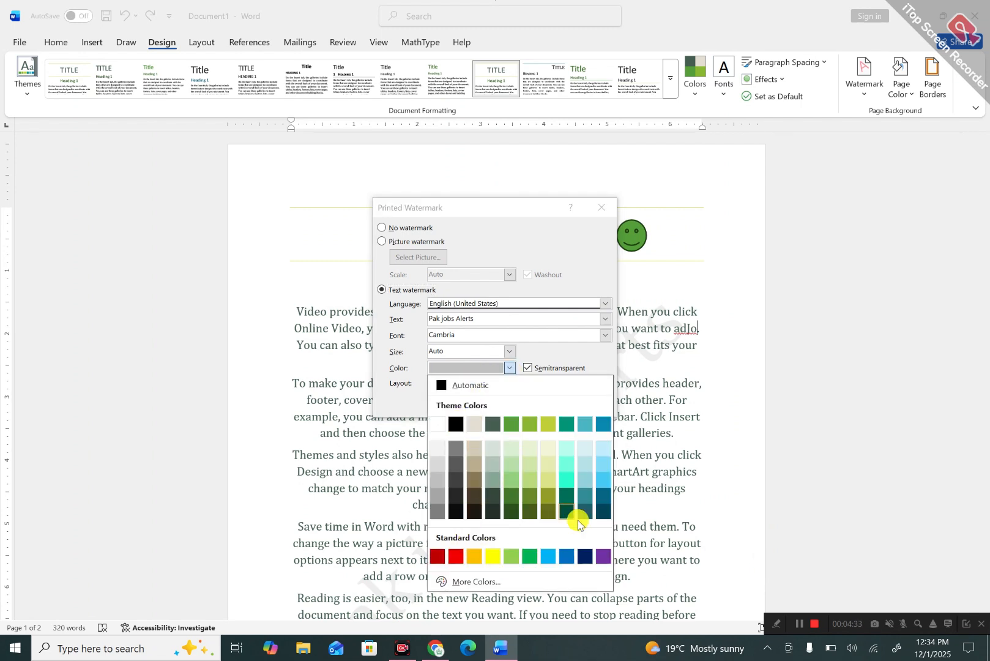
left_click(604, 556)
left_click(457, 403)
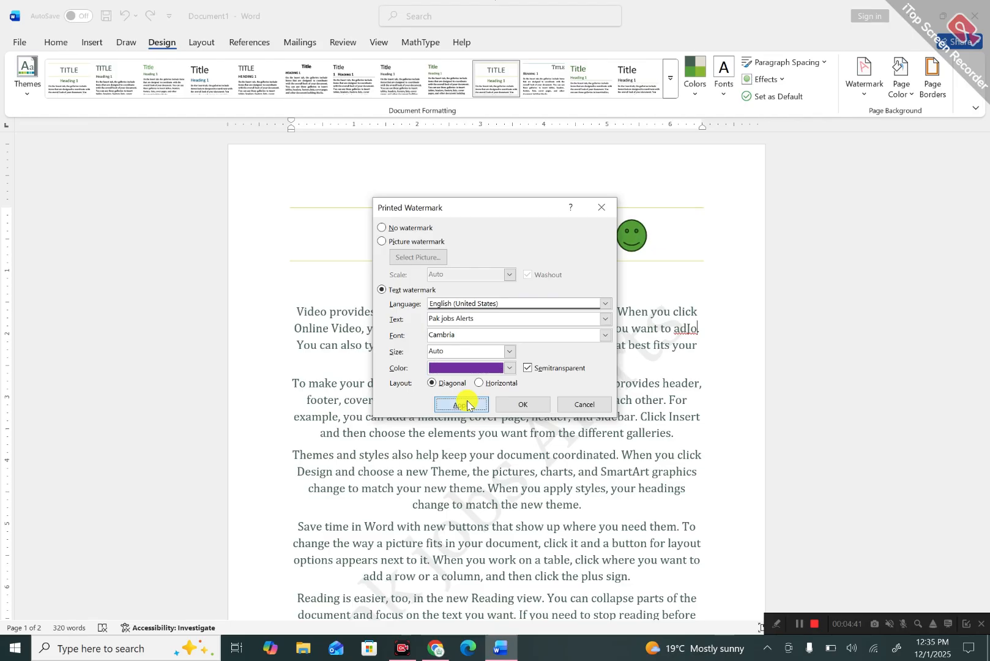
left_click(592, 402)
mouse_move(984, 283)
left_mouse_down()
mouse_move(983, 358)
mouse_move(975, 298)
left_mouse_up()
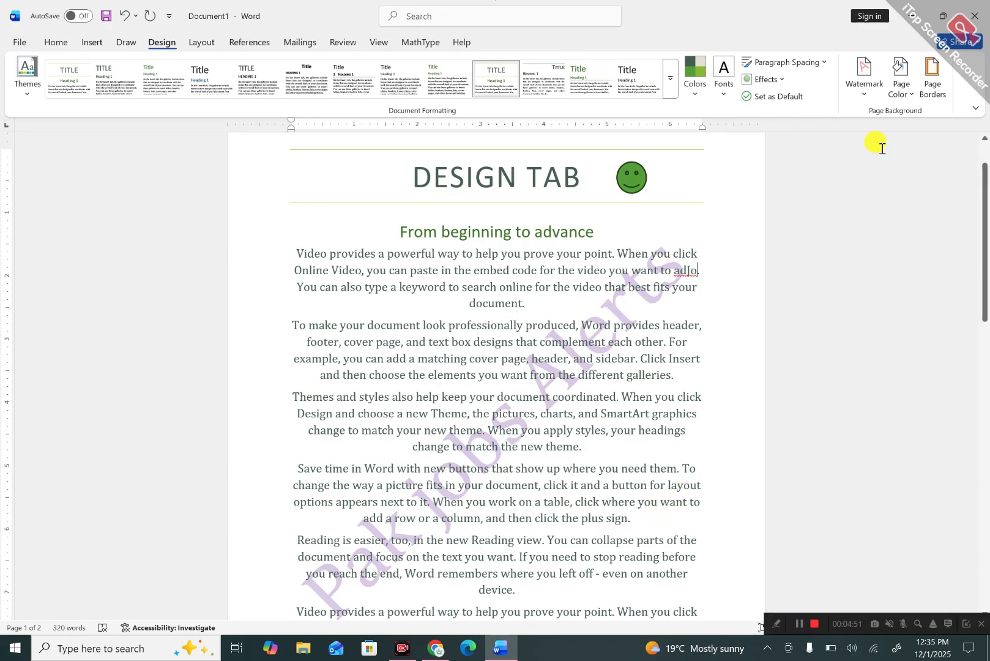
- Set the "Pak jobs Alerts" text watermark's colour to light gray from the theme colours and apply it
left_click(862, 82)
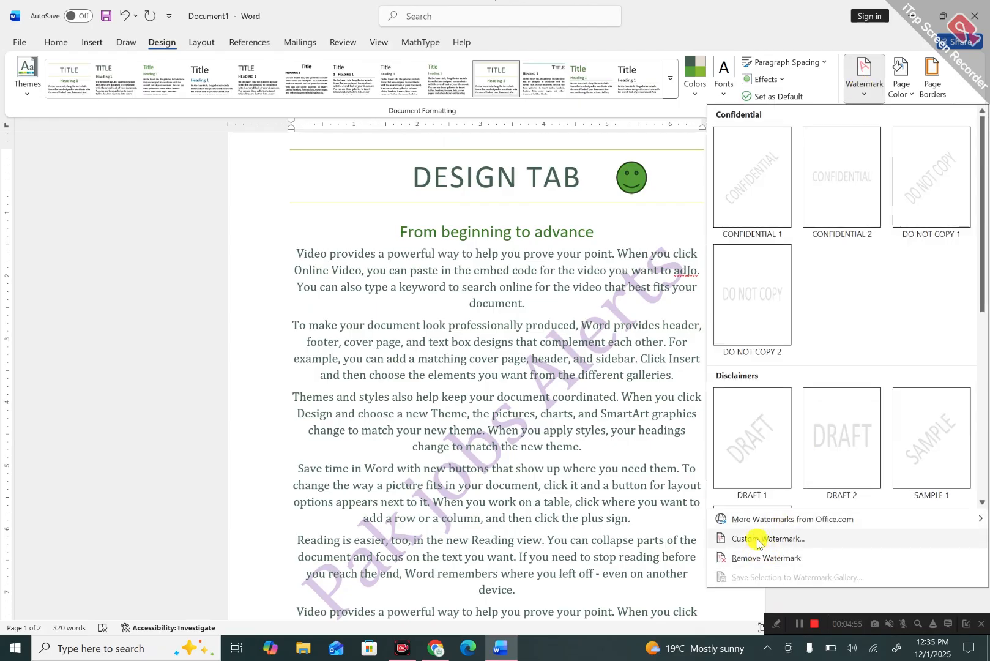
left_click(757, 539)
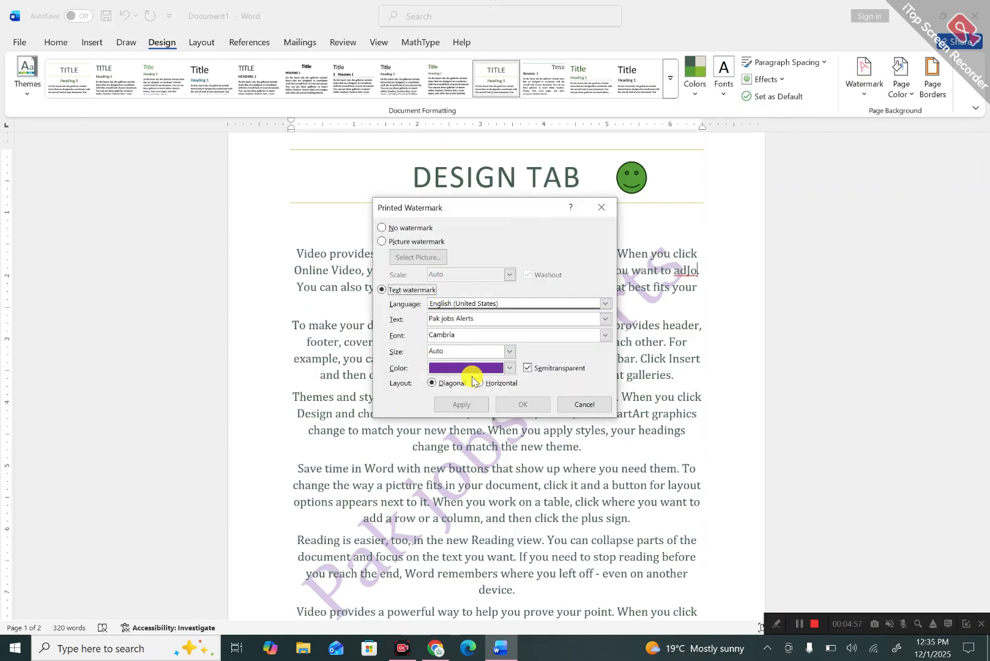
left_click(509, 368)
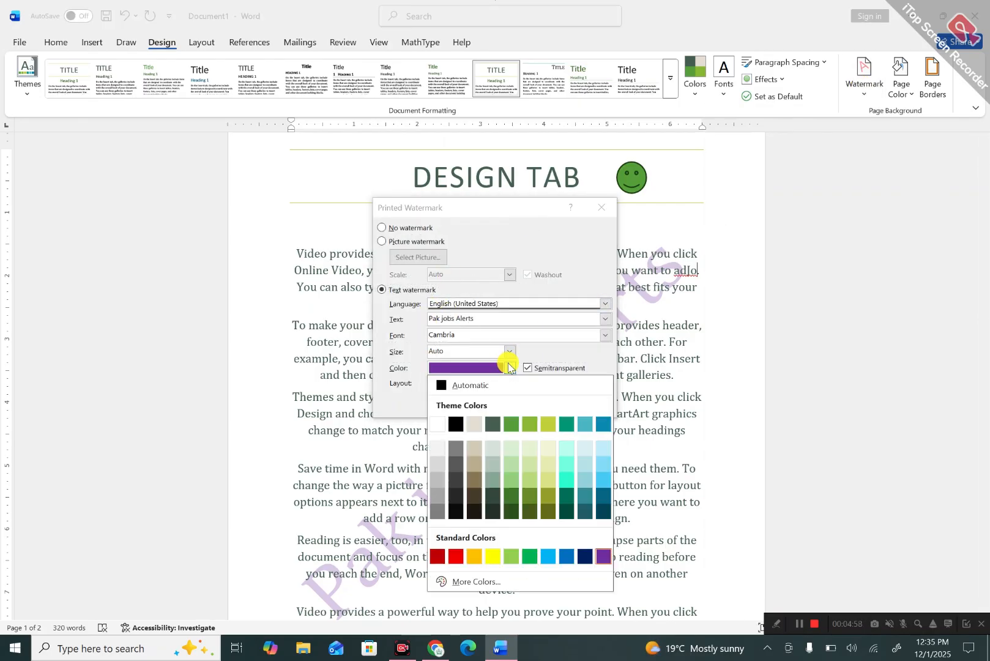
left_click(436, 480)
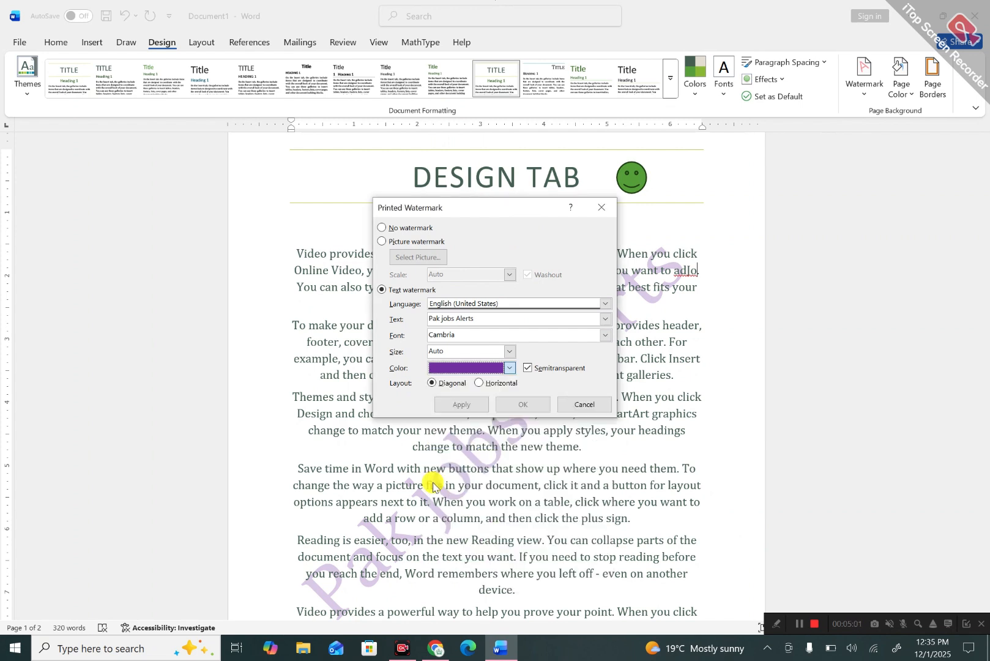
left_click(471, 405)
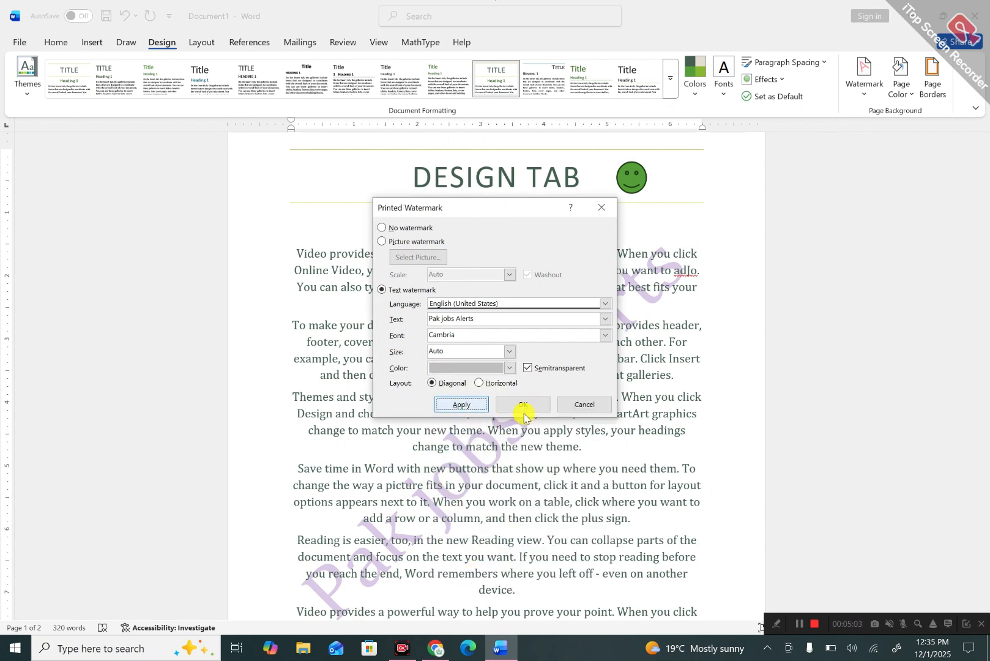
- Close the watermark settings and create a new blank document
left_click(583, 404)
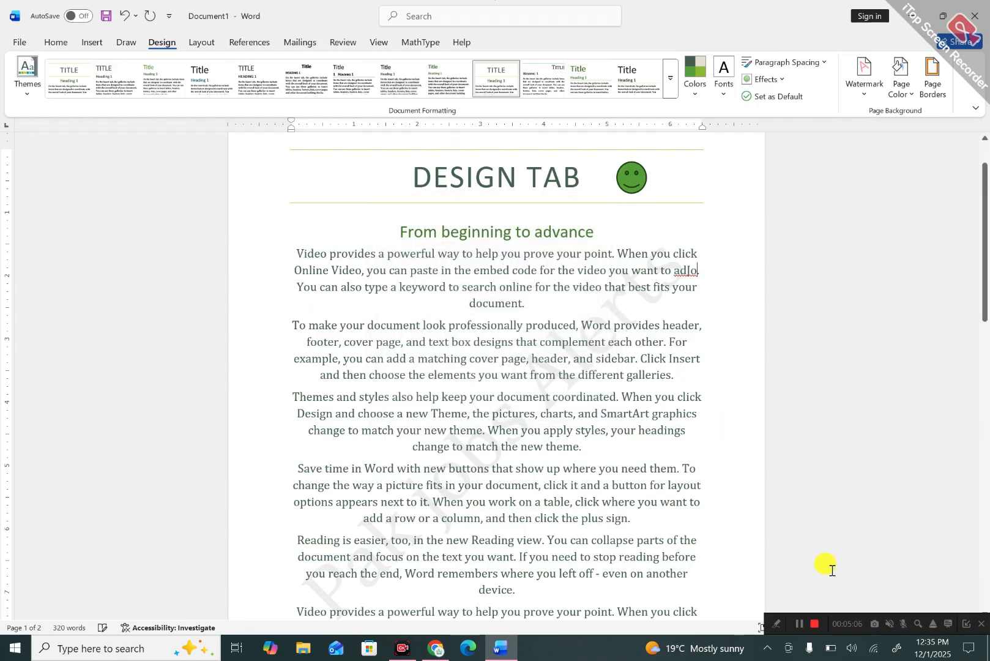
left_click(800, 623)
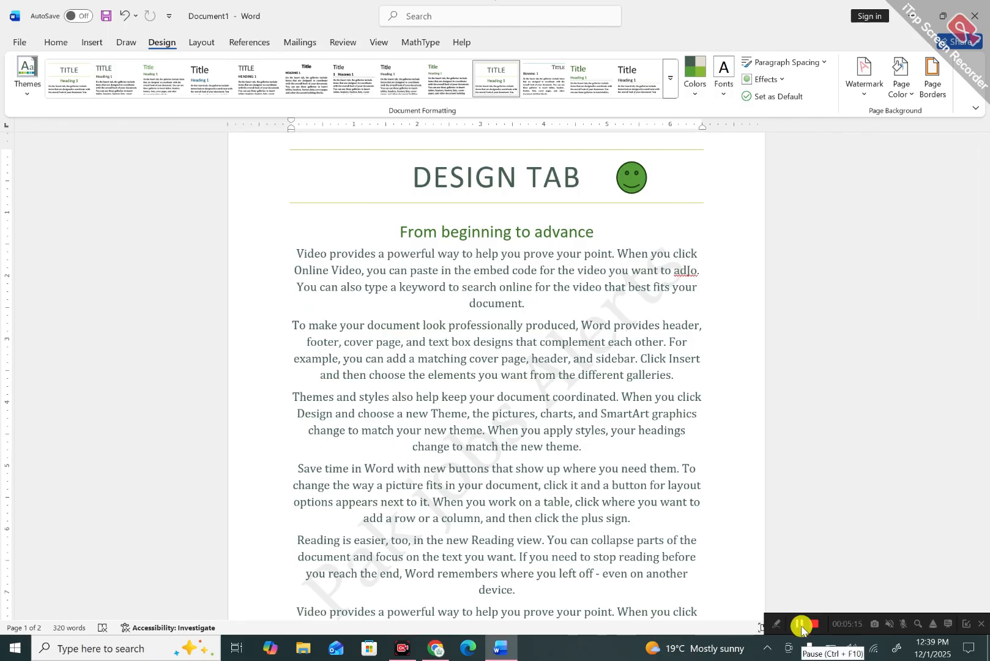
key("ctrl+n")
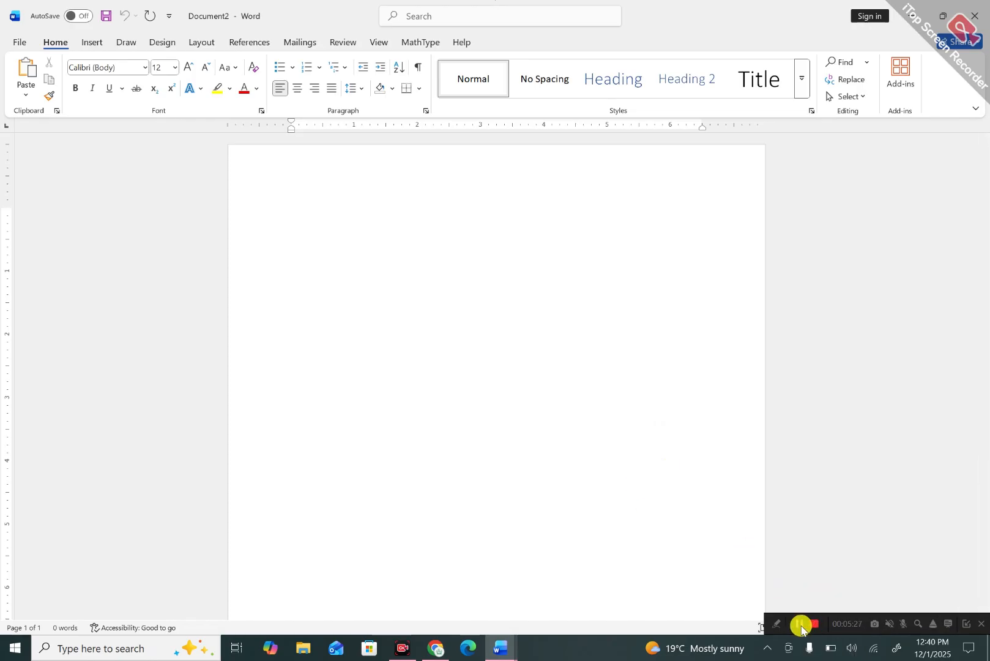
- Set the new document's page colour to the medium gray #A5A5A5 from the theme colours
left_click(163, 43)
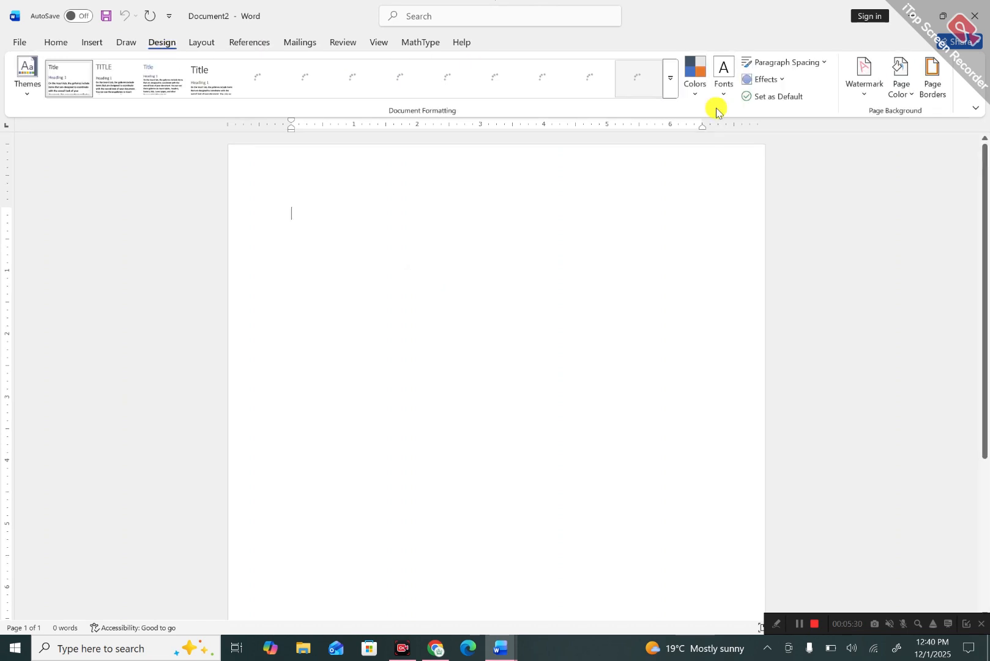
left_click(903, 97)
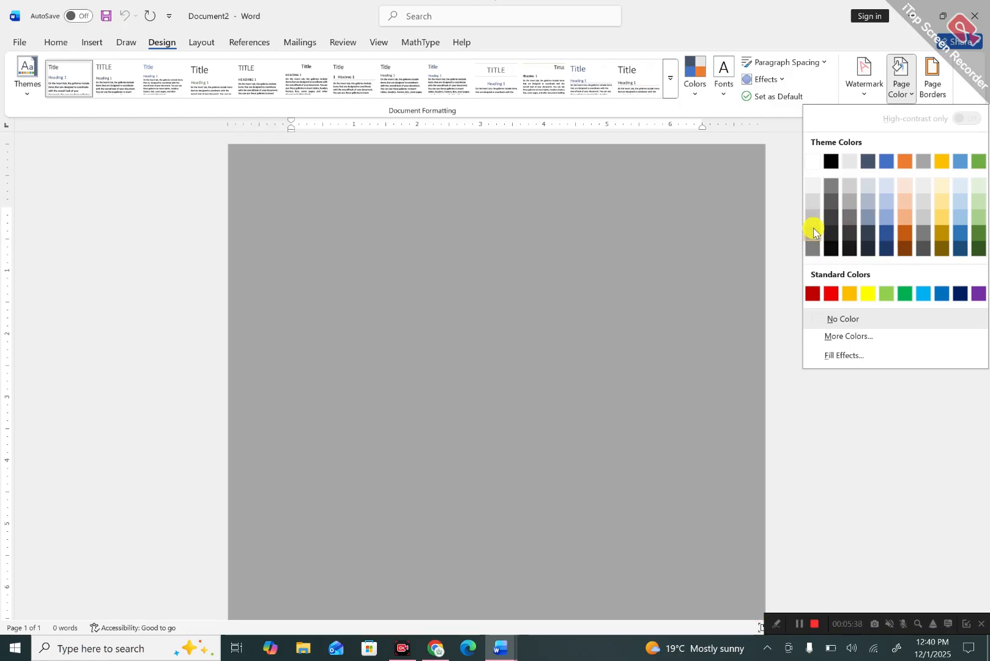
left_click(813, 230)
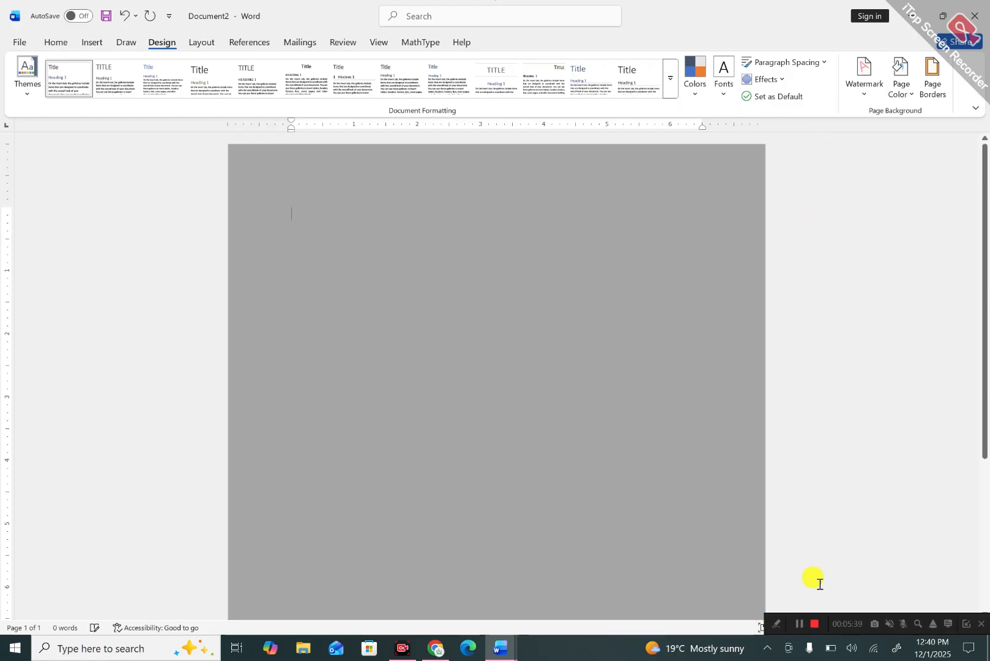
left_click(800, 624)
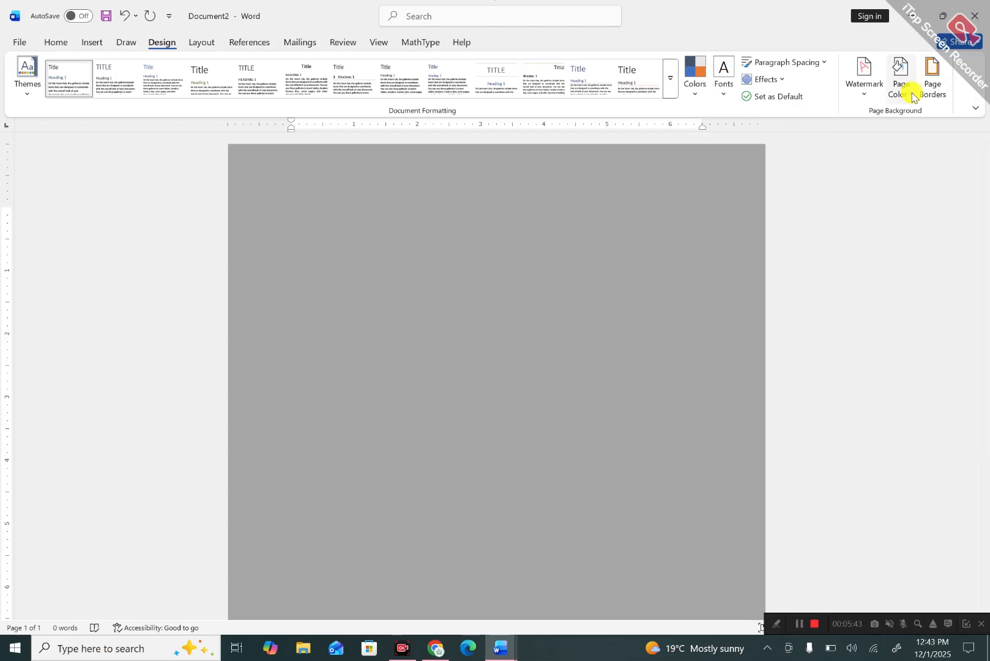
- Set the page colour to the custom gray-green #9FABA0
left_click(908, 100)
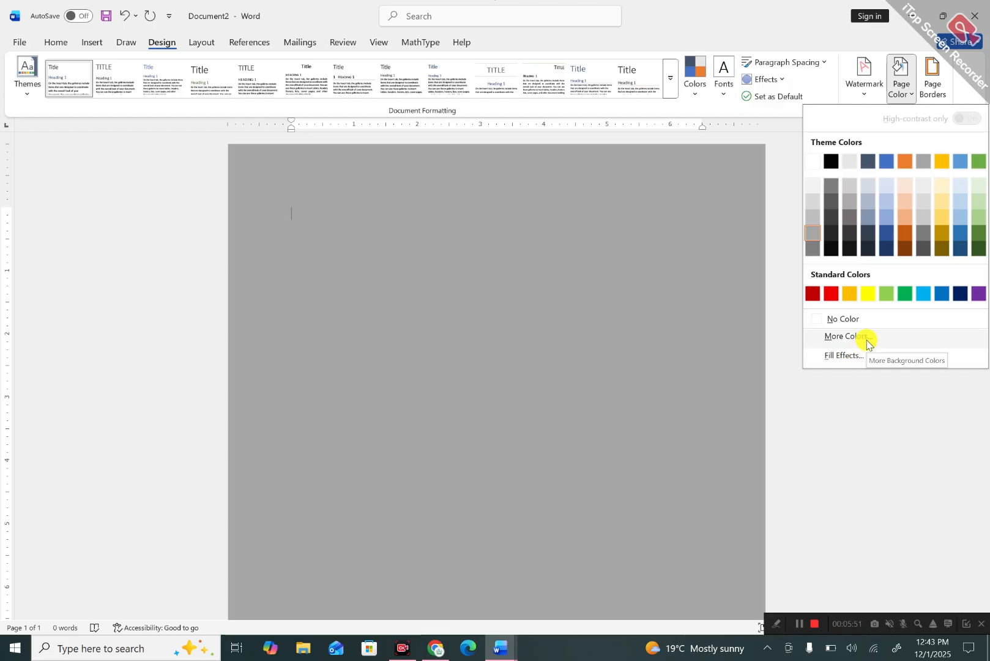
left_click(865, 340)
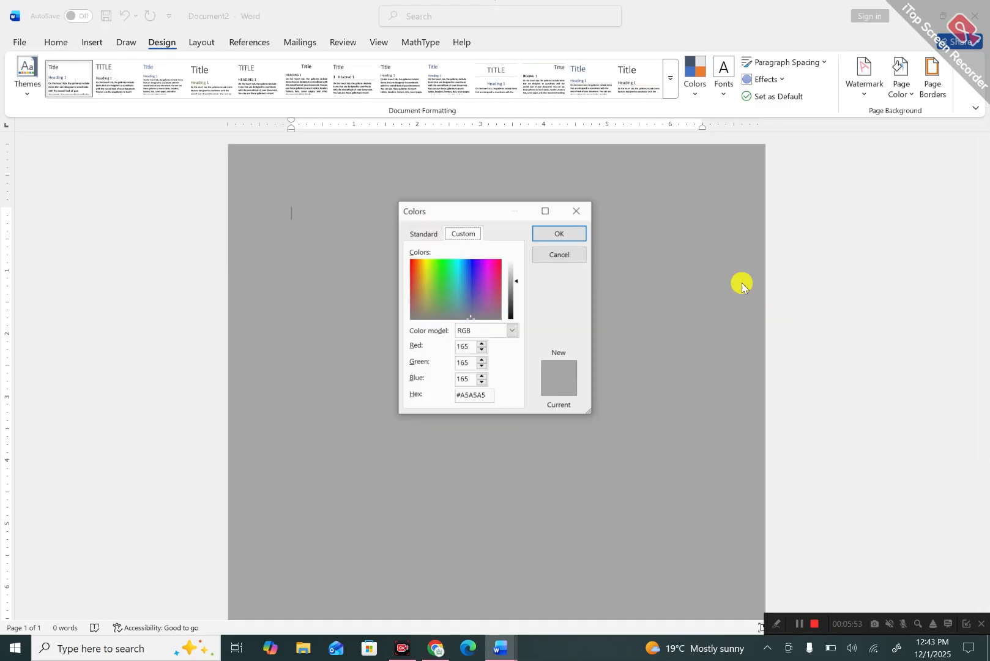
left_click(440, 290)
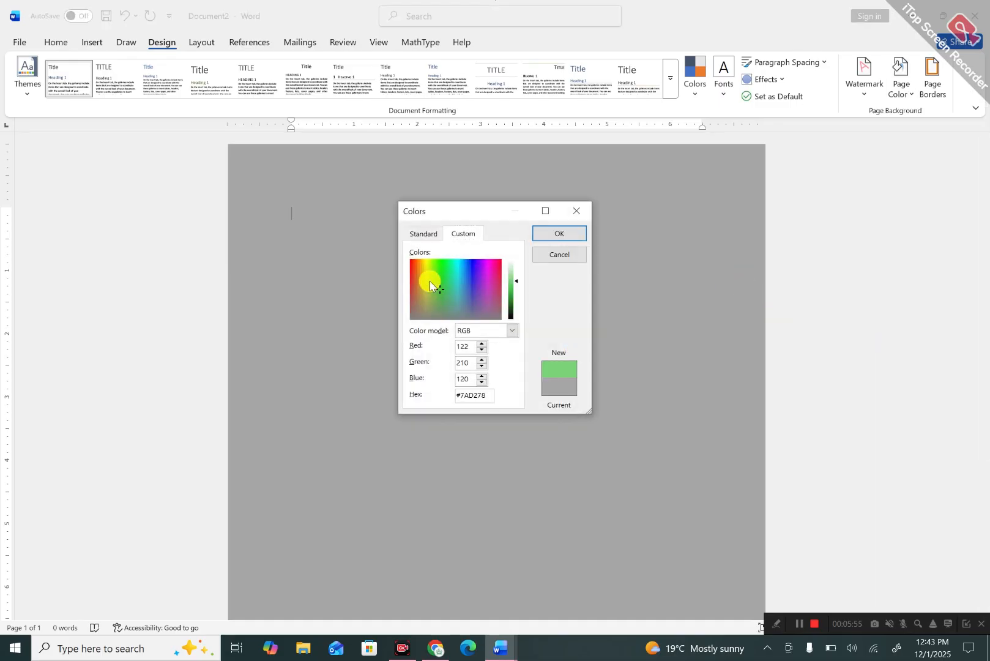
left_click_drag(424, 280, 415, 260)
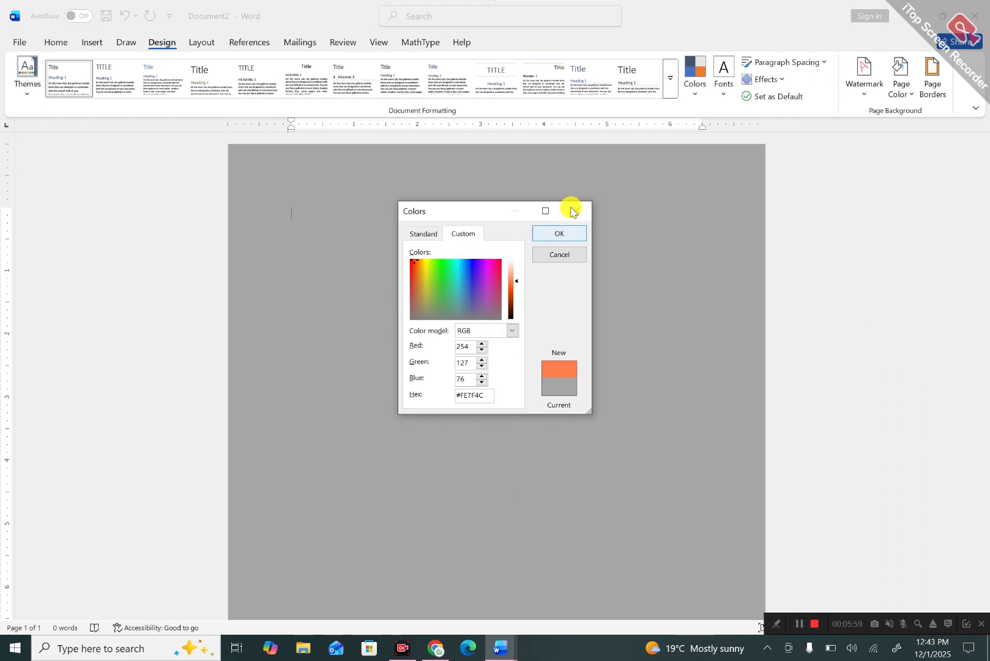
left_click(441, 315)
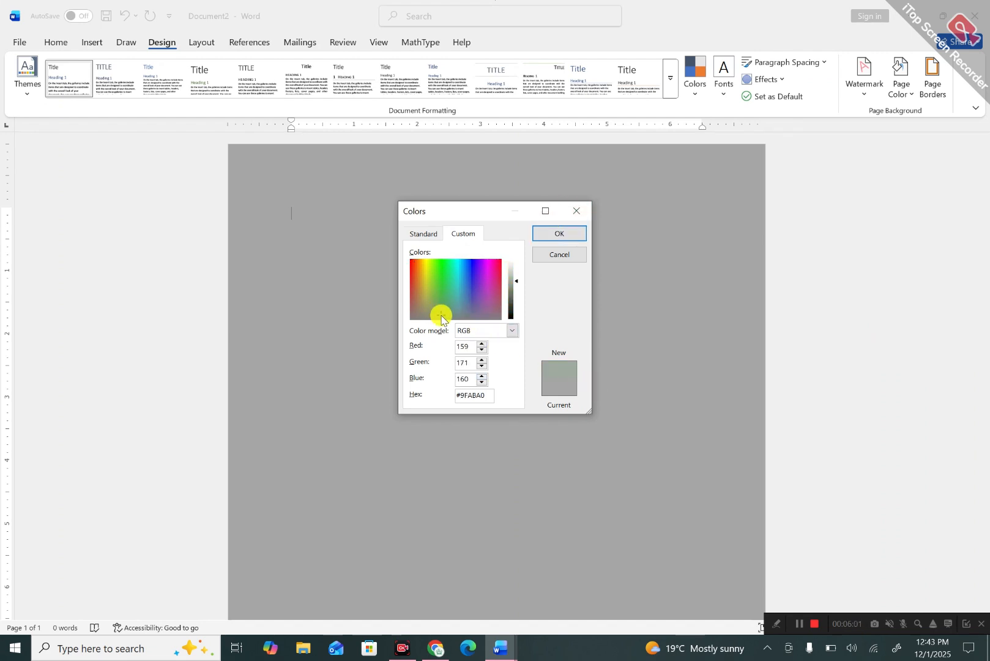
left_click(565, 231)
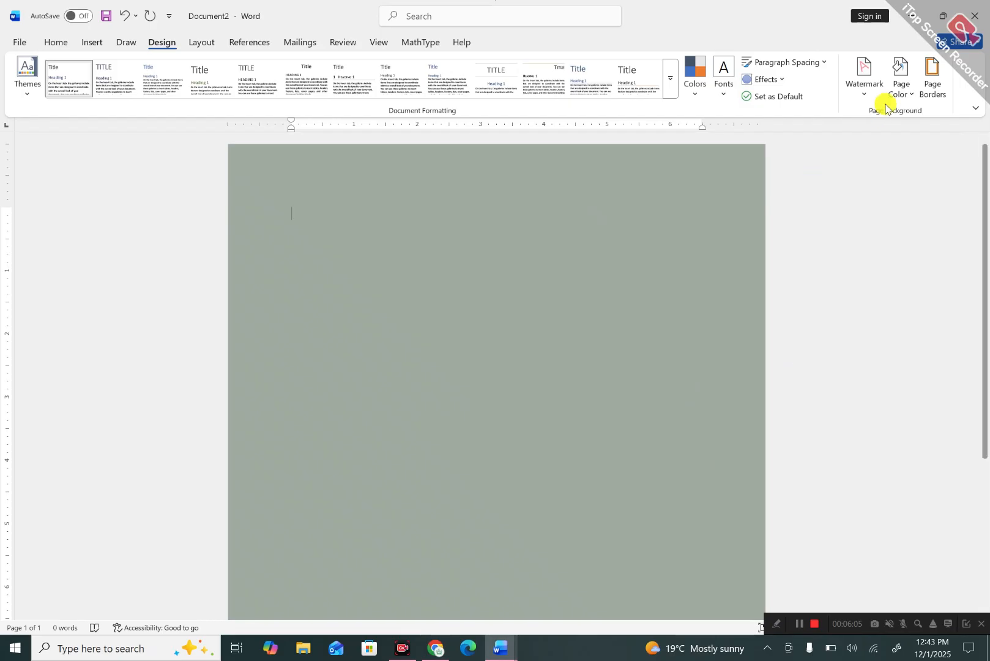
- Set up a one-colour gradient fill effect for the page background, with its shade moderately towards Dark
left_click(901, 88)
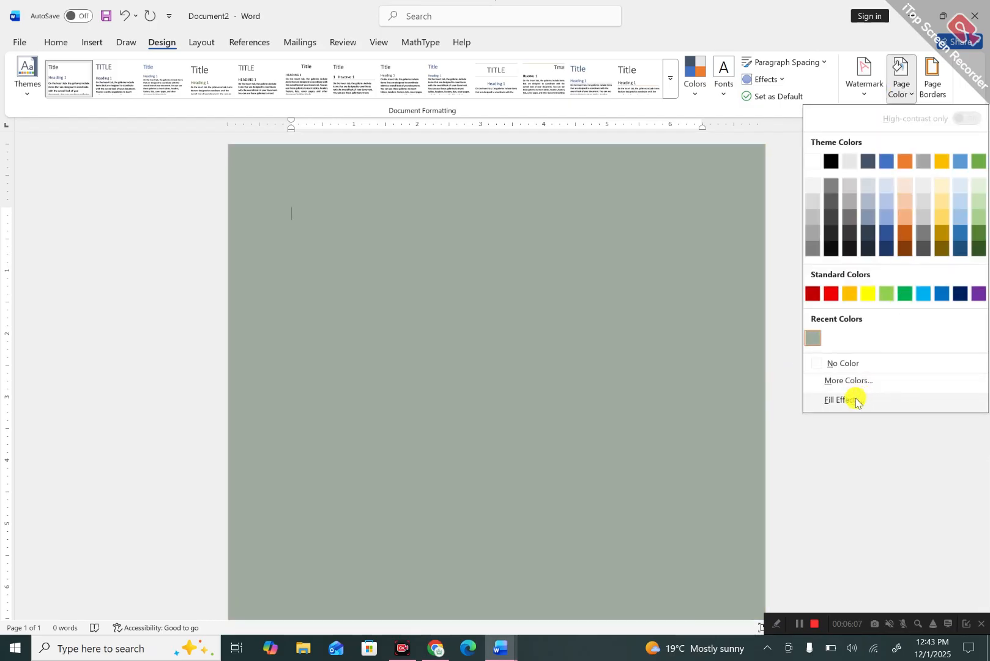
left_click(855, 402)
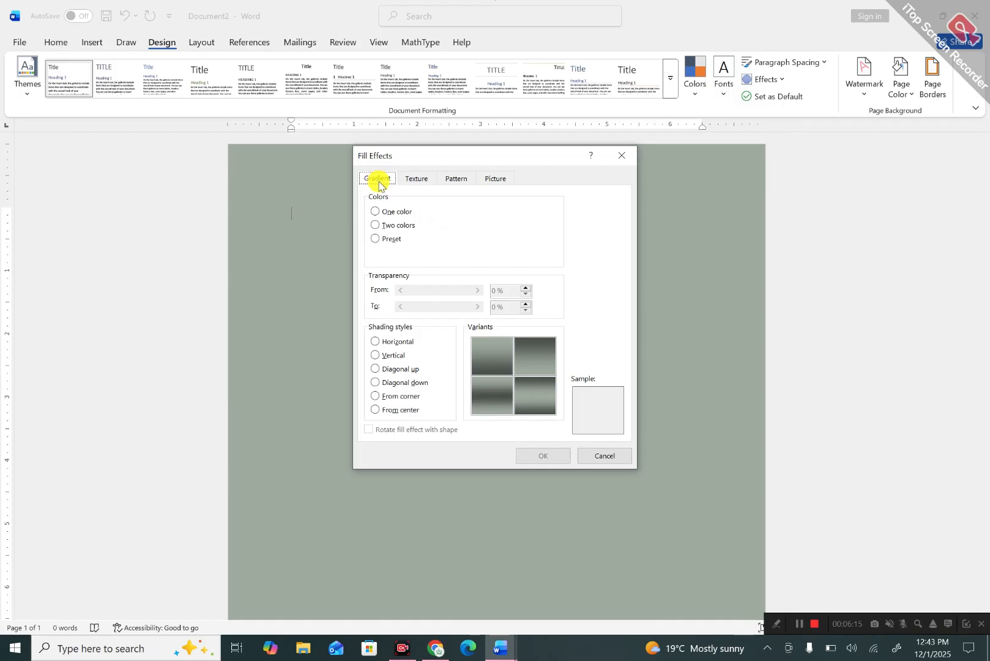
left_click(377, 213)
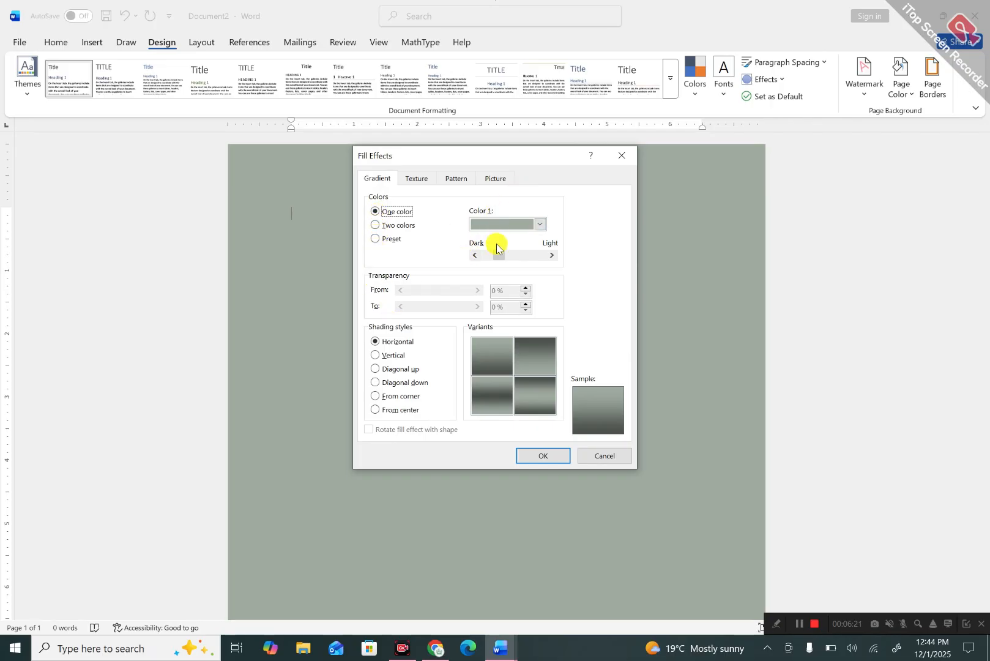
mouse_move(497, 253)
left_mouse_down()
mouse_move(471, 265)
mouse_move(503, 256)
mouse_move(567, 270)
mouse_move(537, 256)
mouse_move(512, 261)
left_mouse_up()
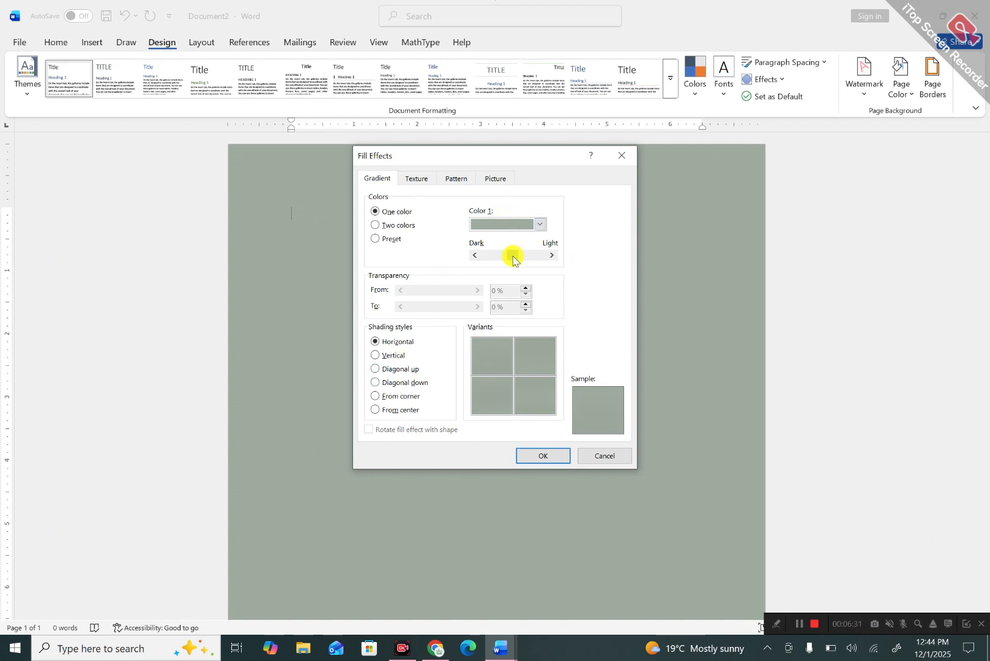
right_click(489, 257)
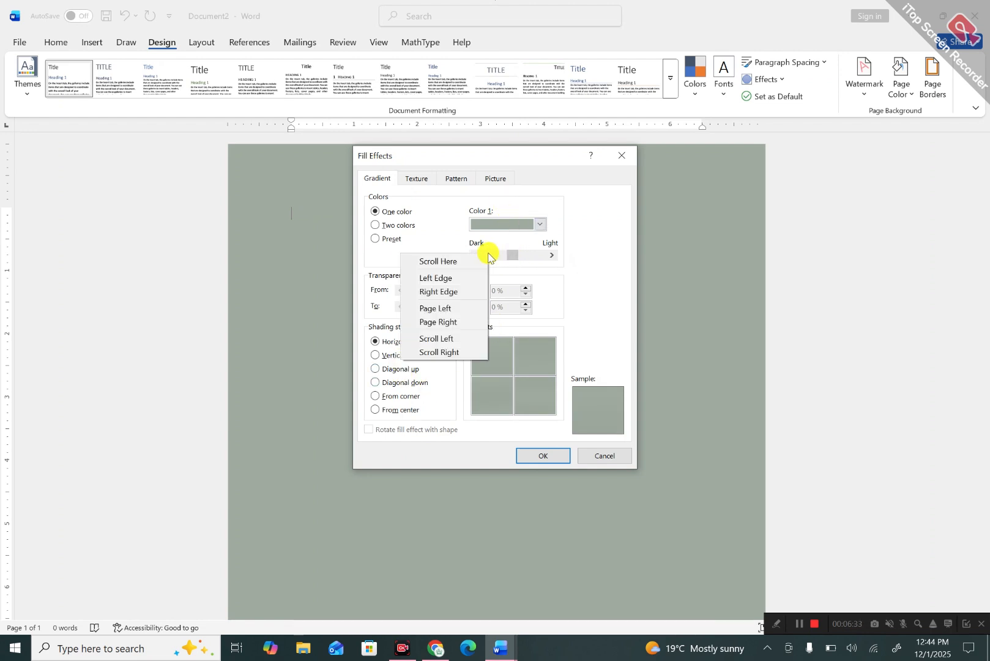
left_click(487, 260)
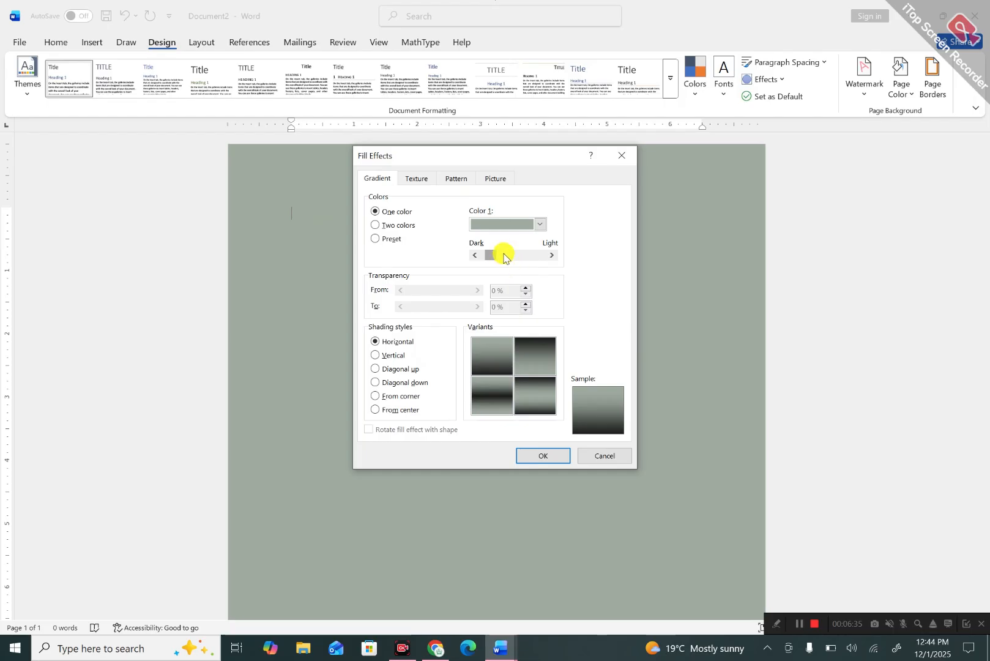
left_click(502, 256)
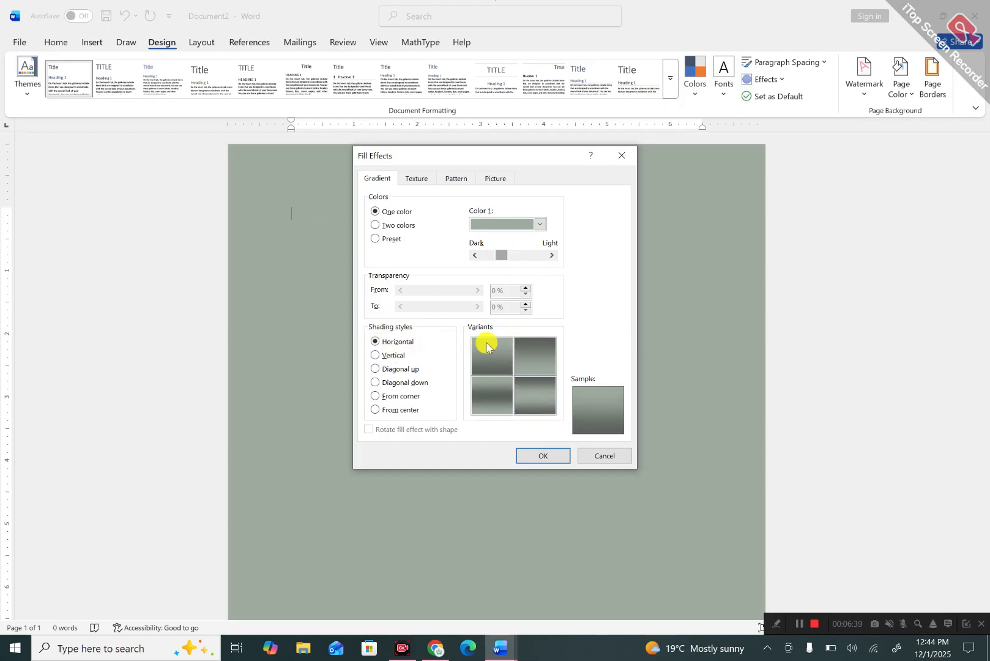
- Choose the fourth gradient variant with the Diagonal up shading style and apply the gradient to the page
left_click(525, 356)
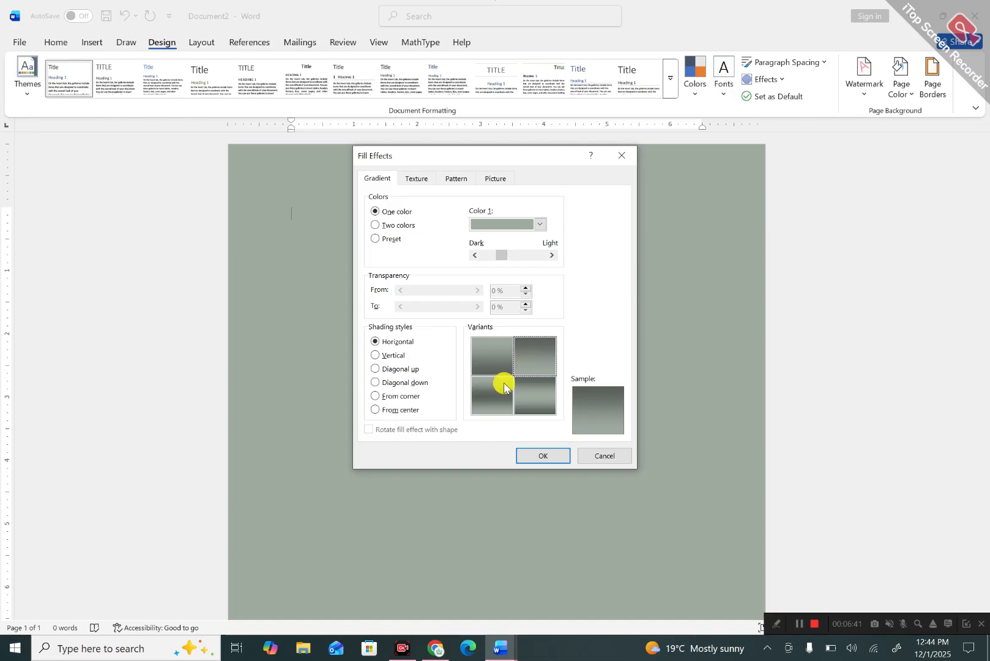
left_click(492, 401)
left_click(523, 399)
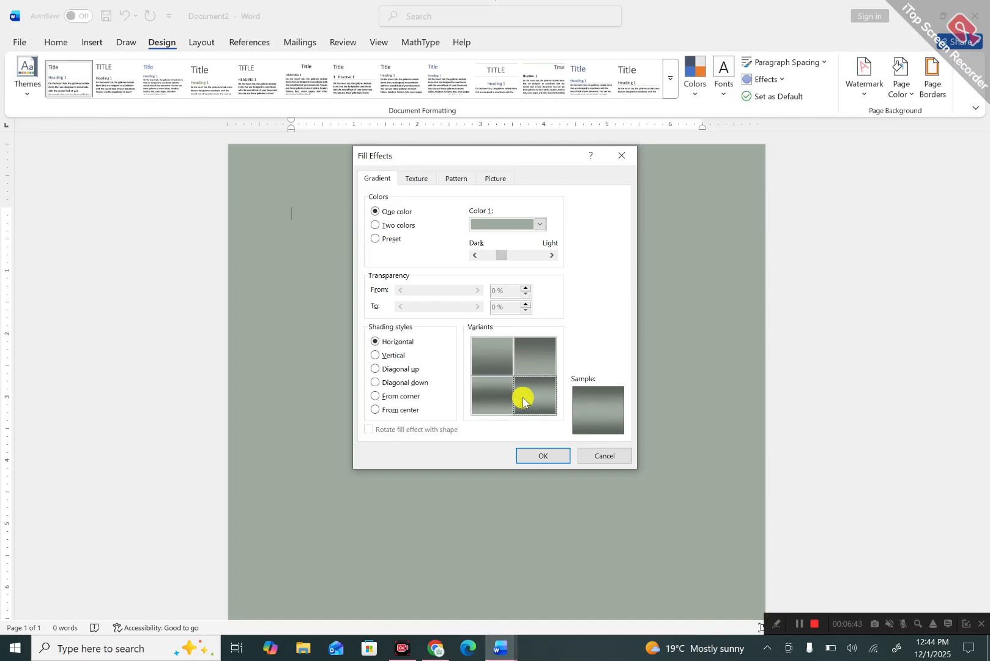
left_click(375, 369)
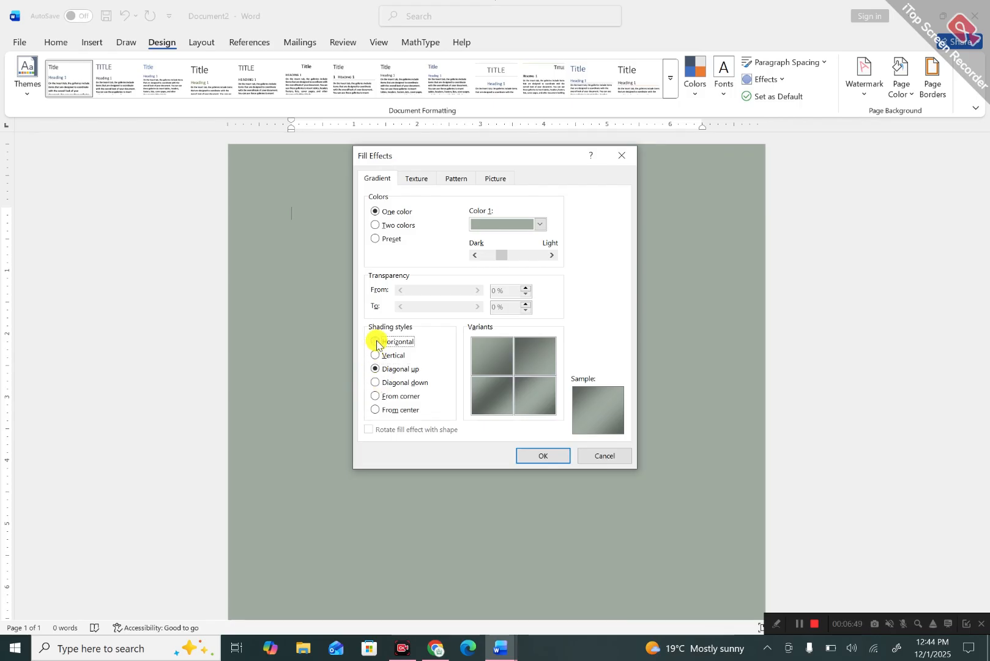
left_click(376, 343)
left_click(376, 370)
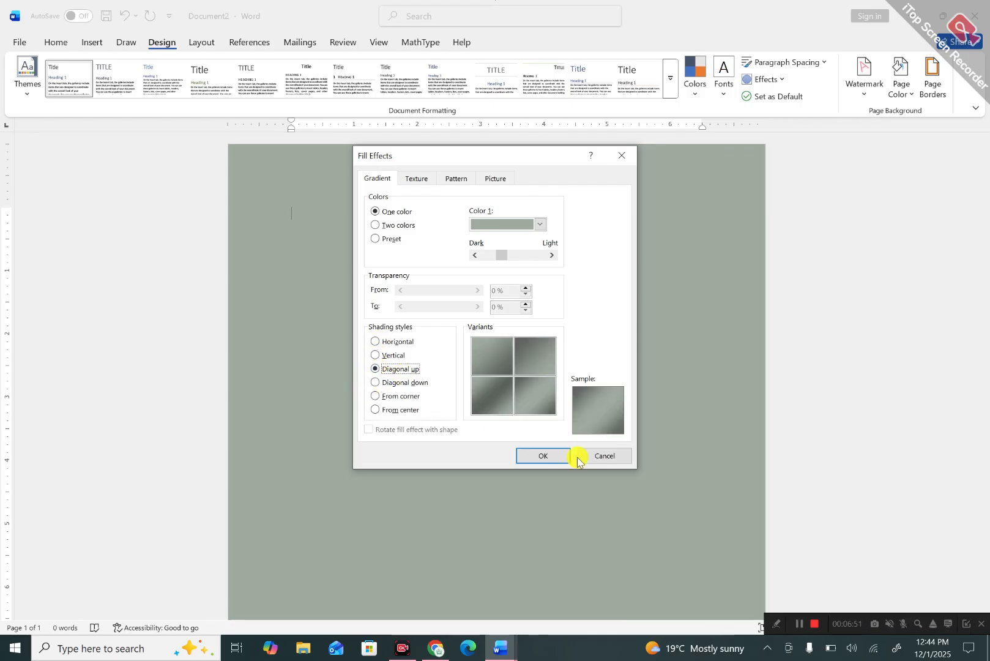
left_click(542, 455)
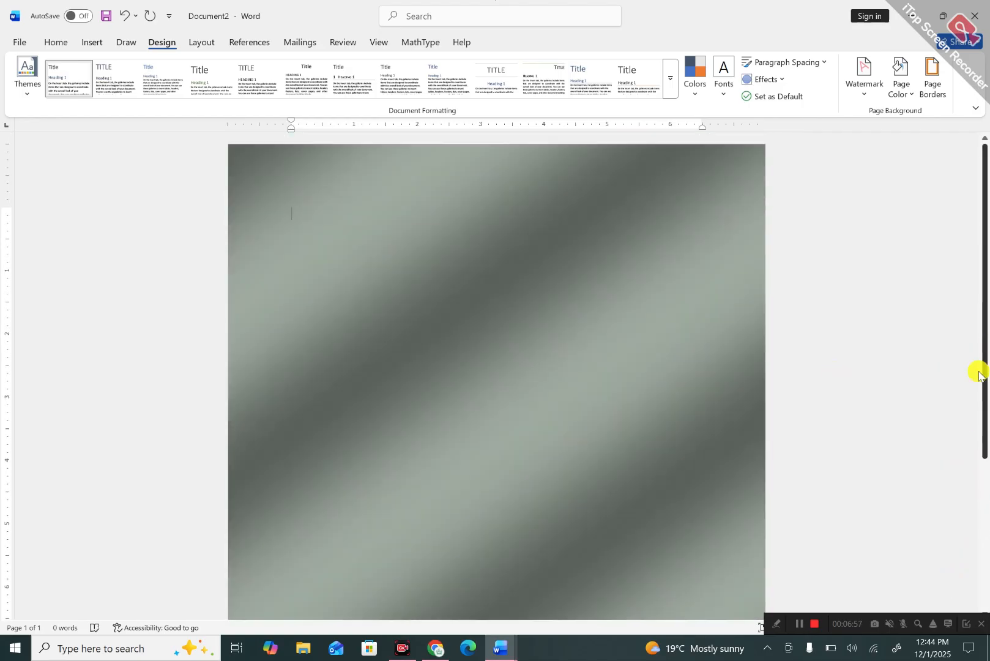
- Change the page's one-colour gradient shade to the Light end and apply it
left_click(913, 95)
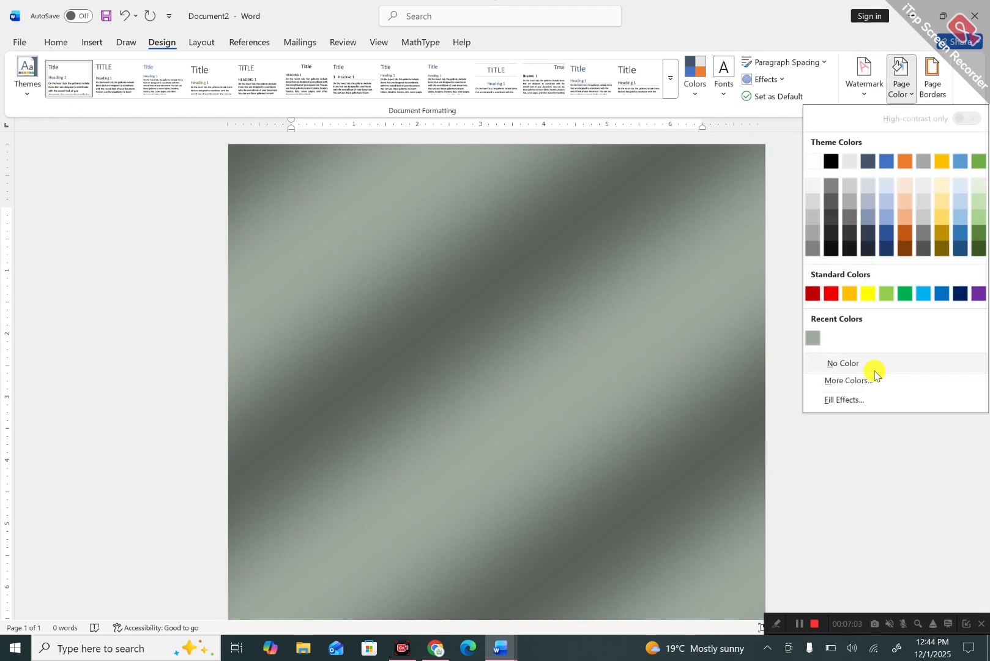
left_click(863, 402)
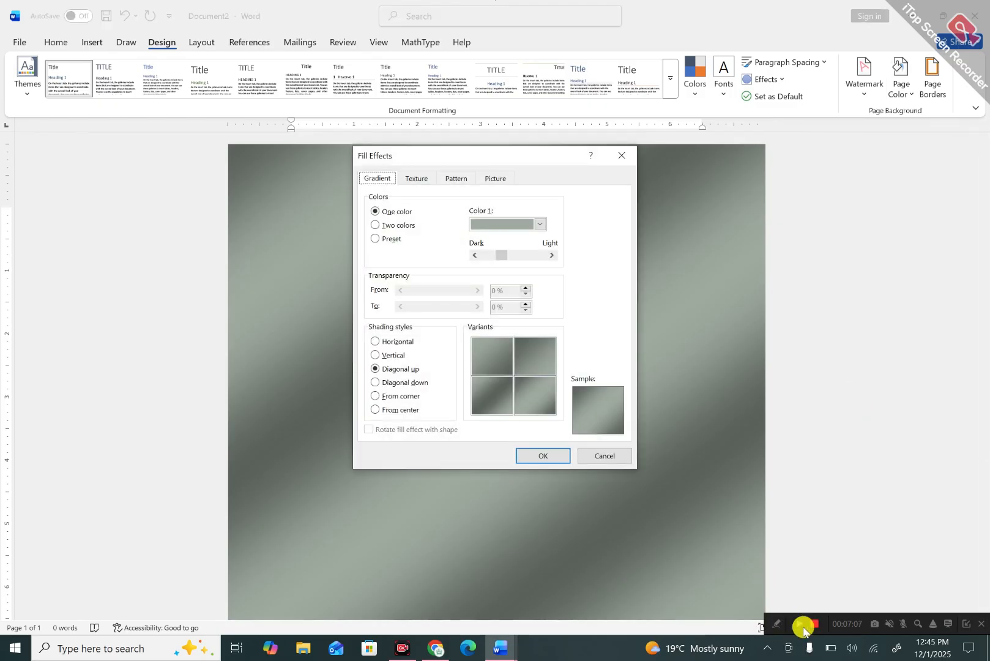
left_click(545, 257)
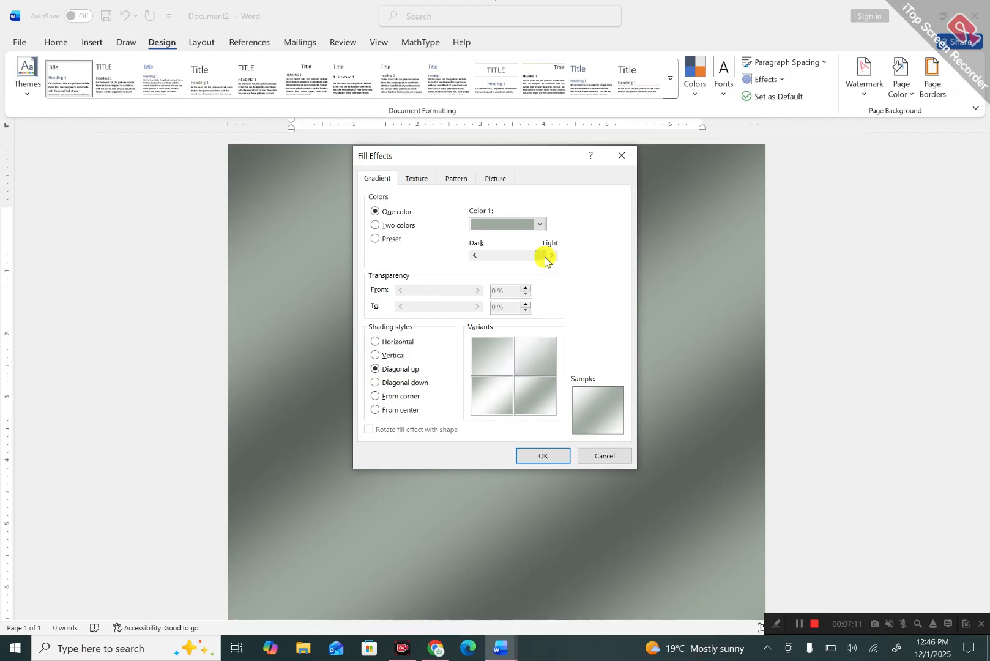
left_click(553, 458)
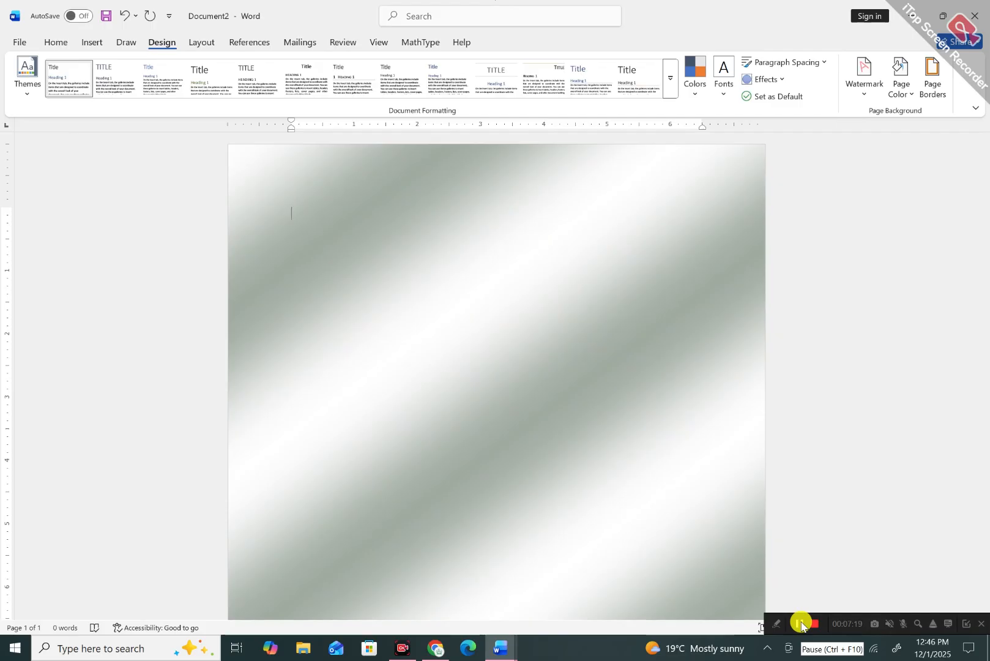
- Set up a two-colour gradient fill effect for the page background, with black as Color 1 and standard dark red as Color 2
left_click(903, 95)
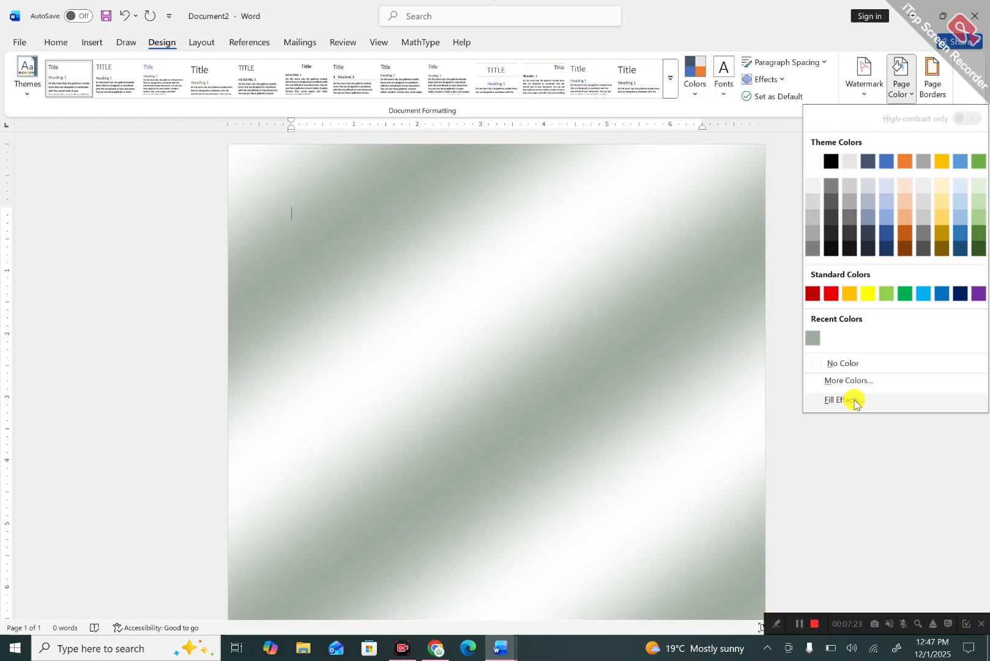
left_click(845, 400)
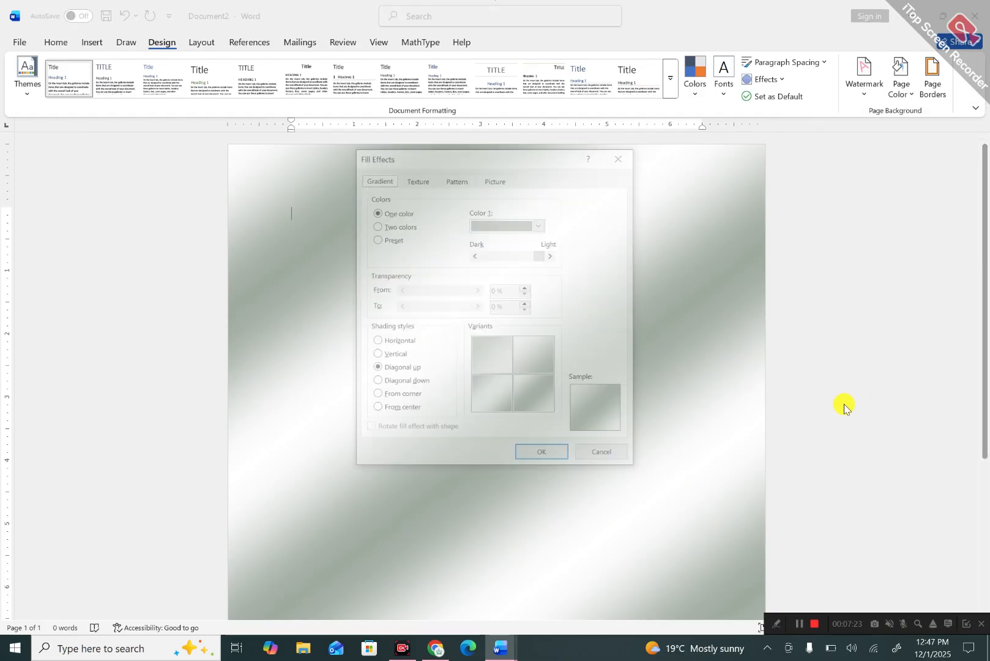
left_click(384, 227)
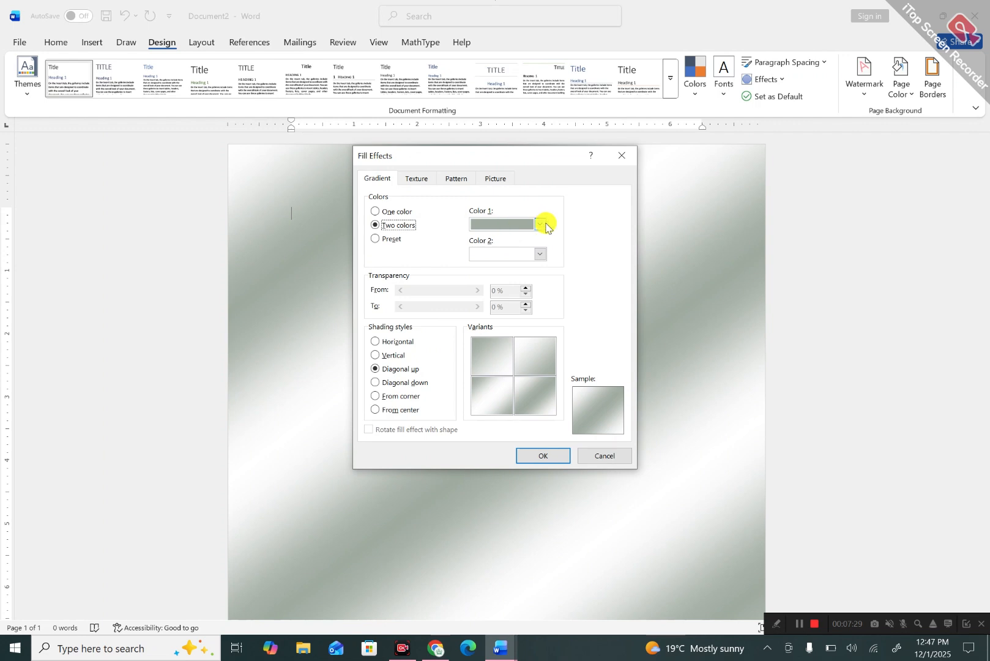
left_click(541, 227)
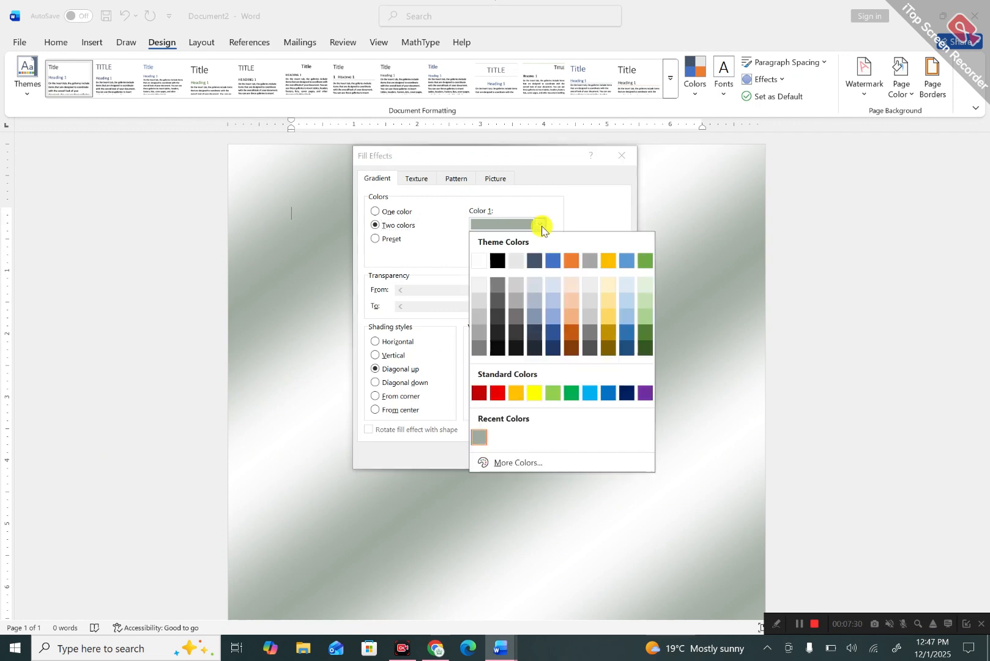
left_click(498, 261)
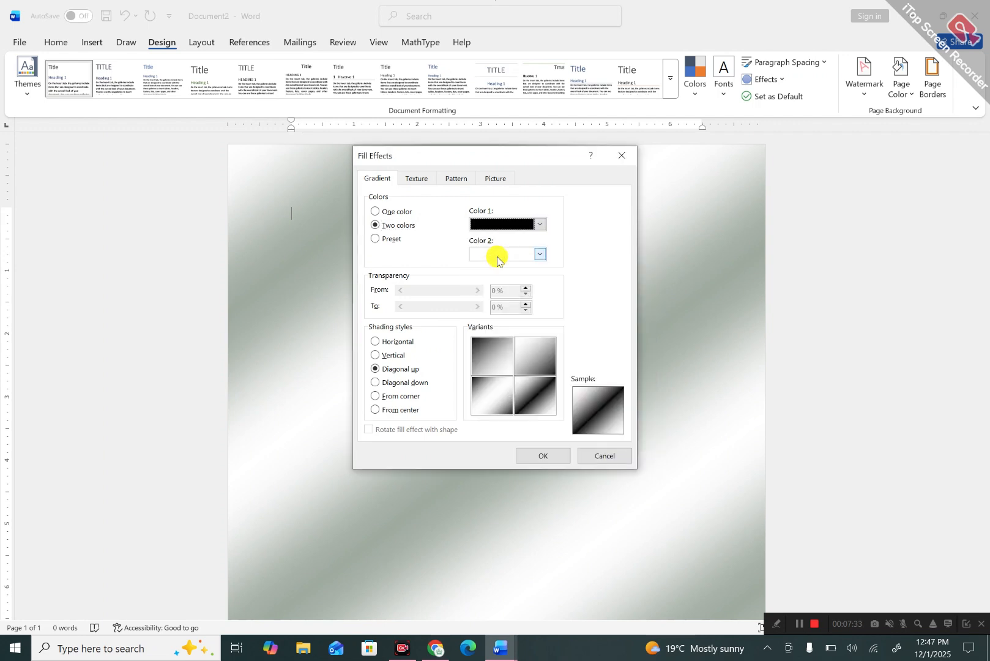
left_click(539, 256)
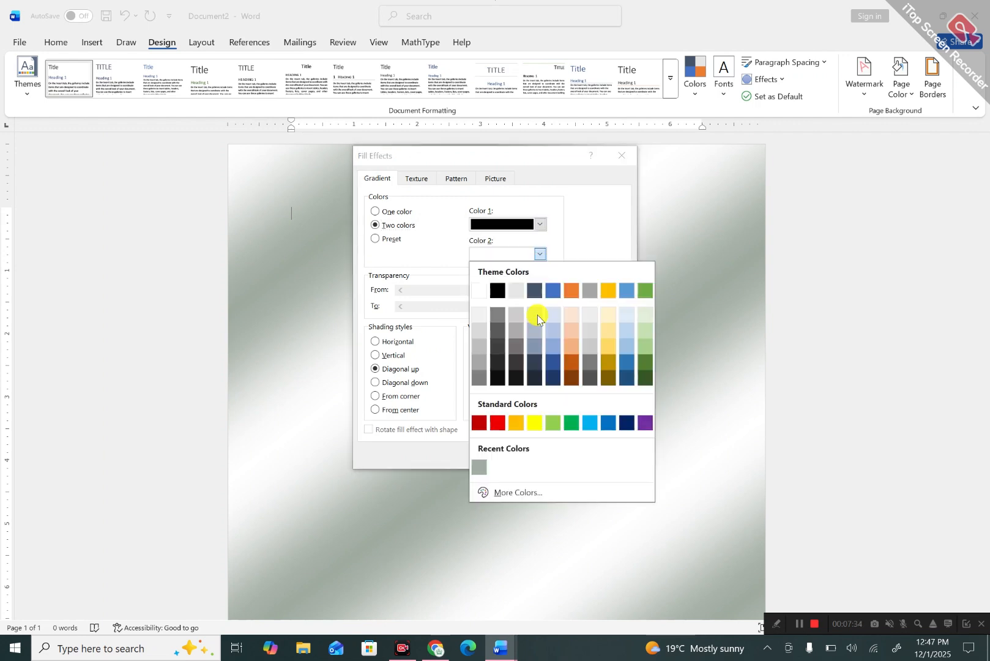
left_click(481, 424)
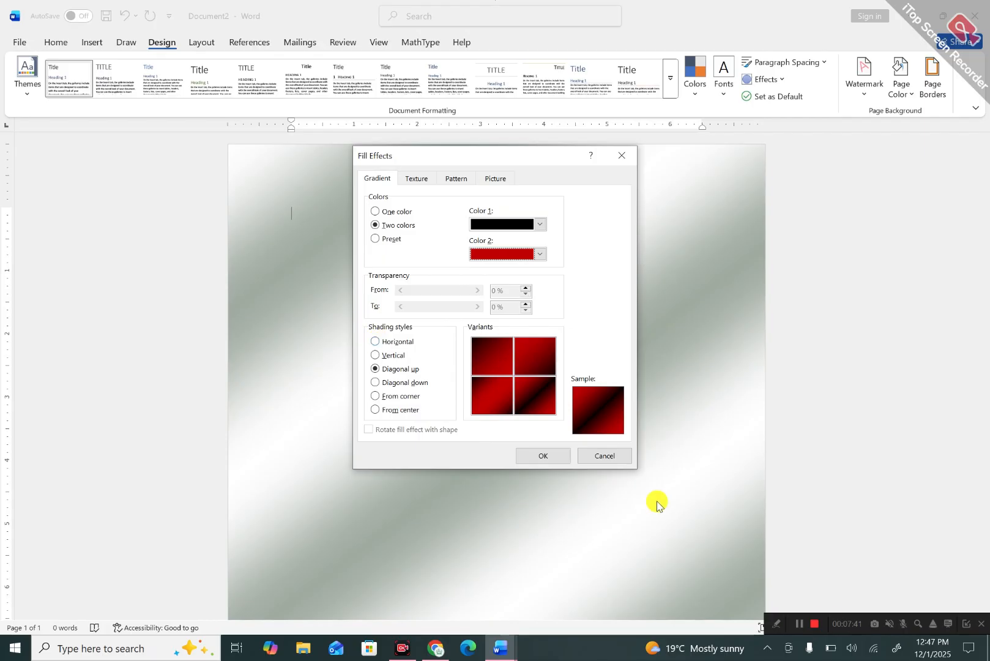
- Try the Horizontal, Vertical, Diagonal up, Diagonal down, From corner and From center shading styles on the two-colour gradient
left_click(375, 341)
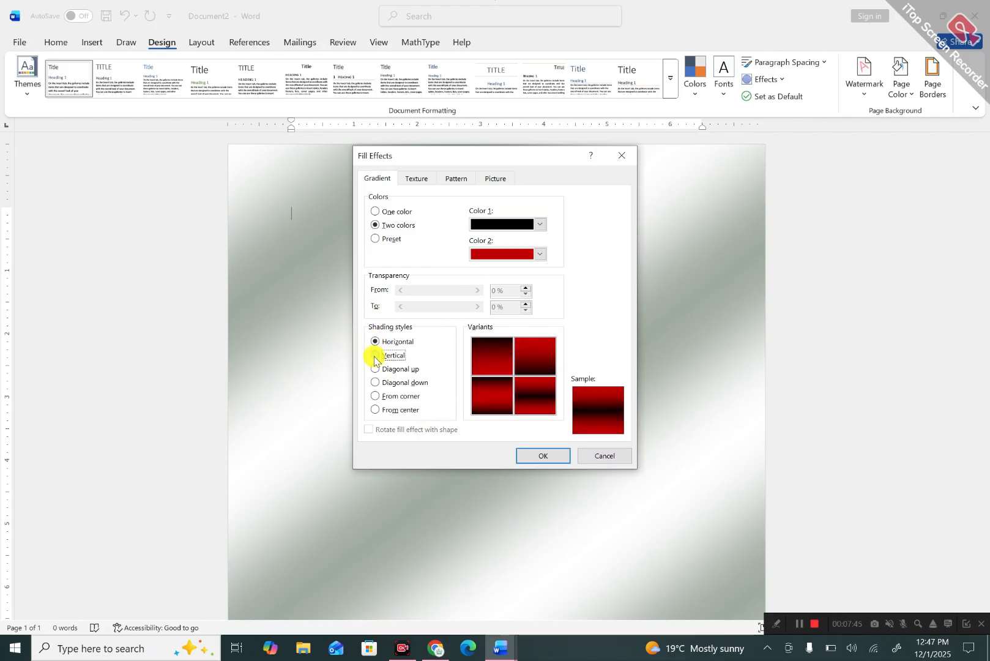
left_click(374, 358)
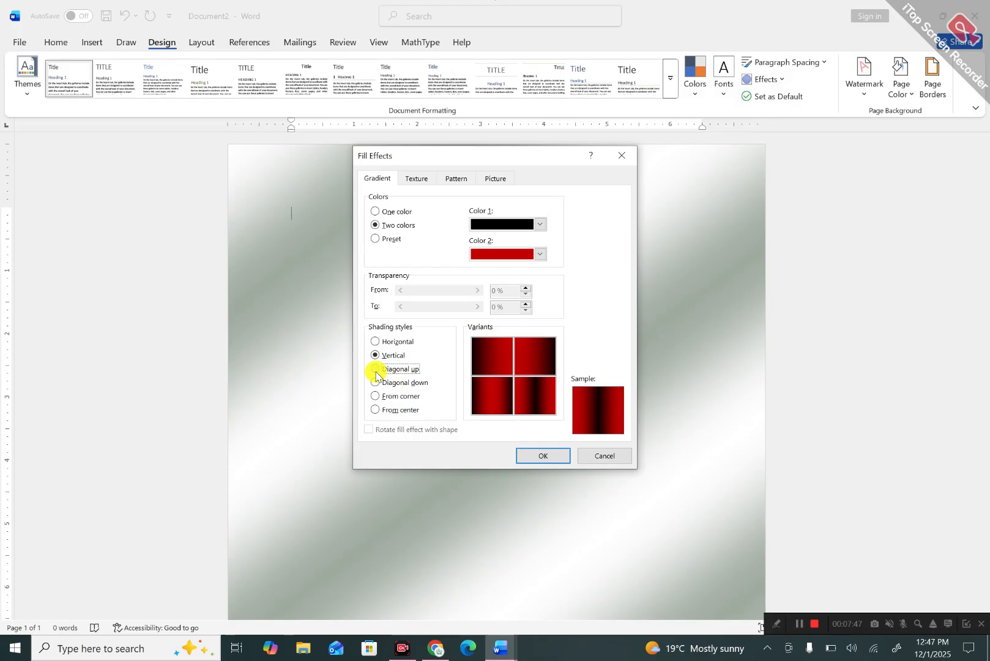
left_click(375, 369)
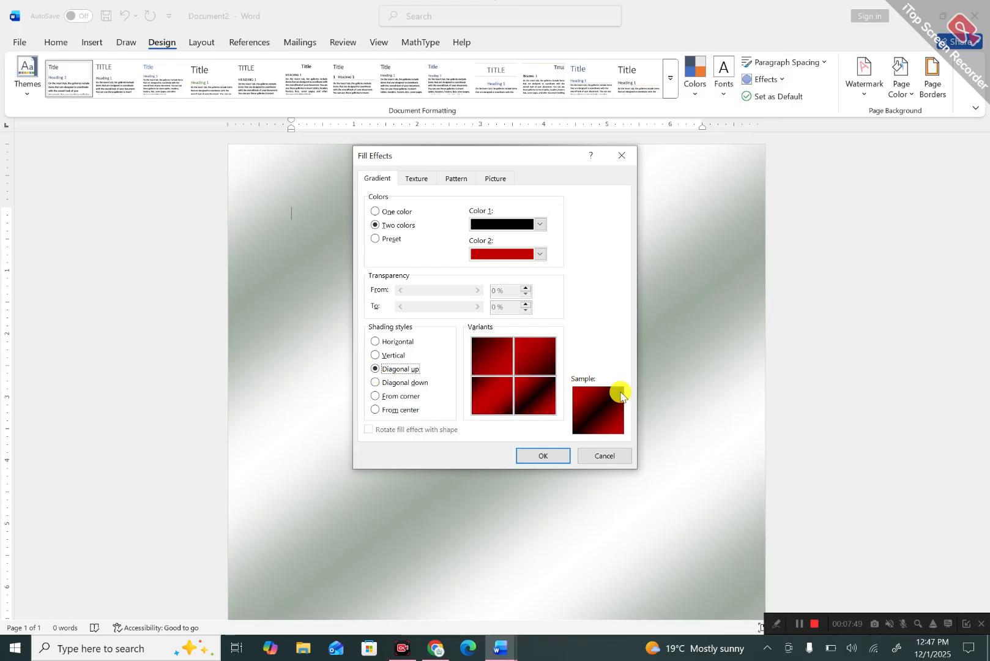
left_click(376, 382)
left_click(375, 397)
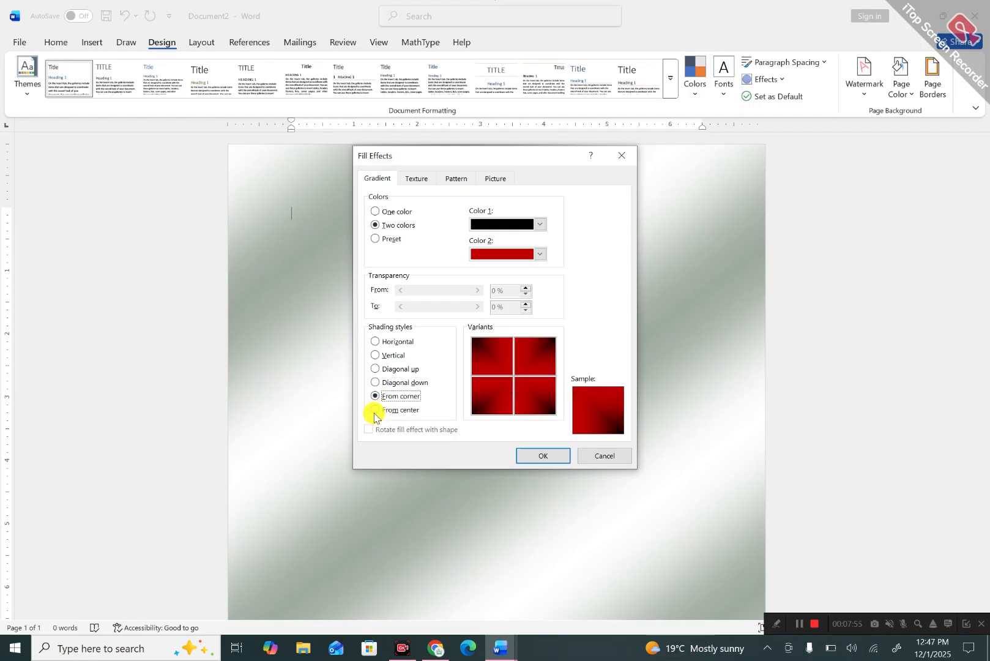
left_click(376, 410)
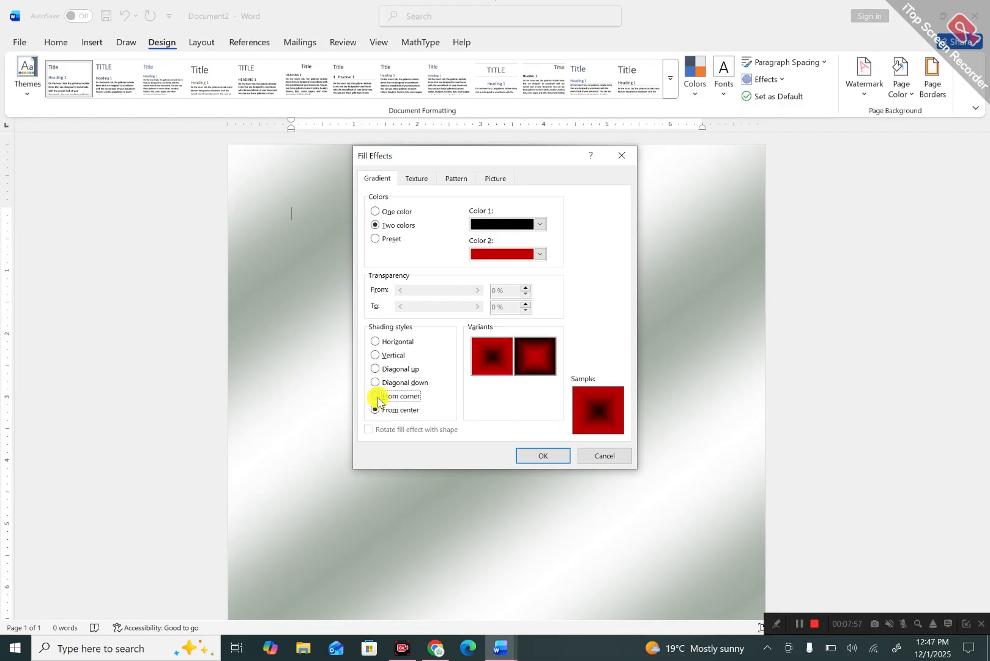
- Choose the From corner shading style and apply the black and dark red gradient to the page
left_click(378, 398)
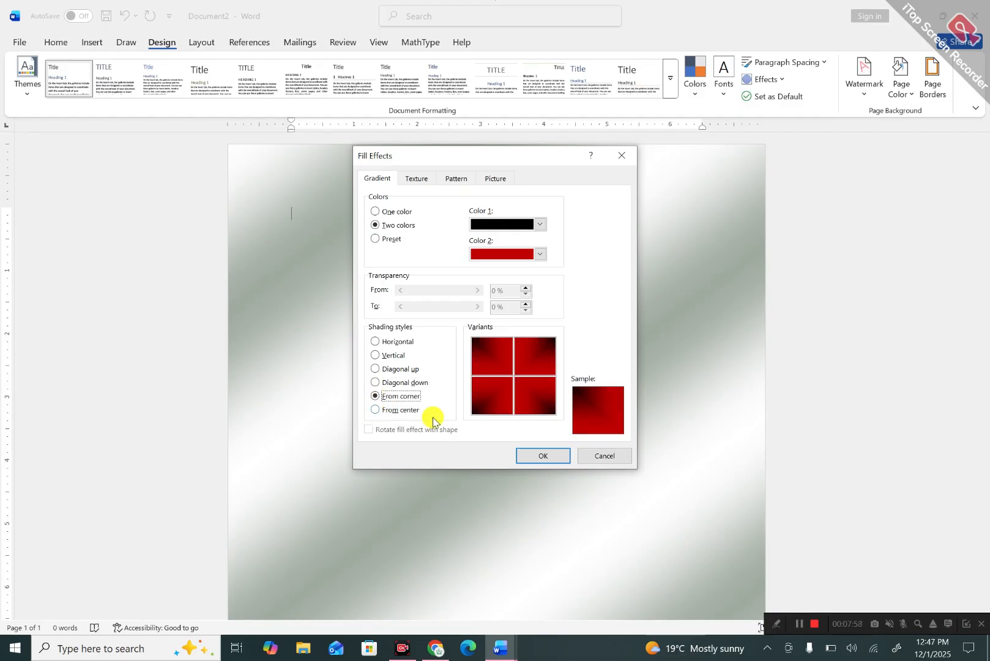
left_click(543, 456)
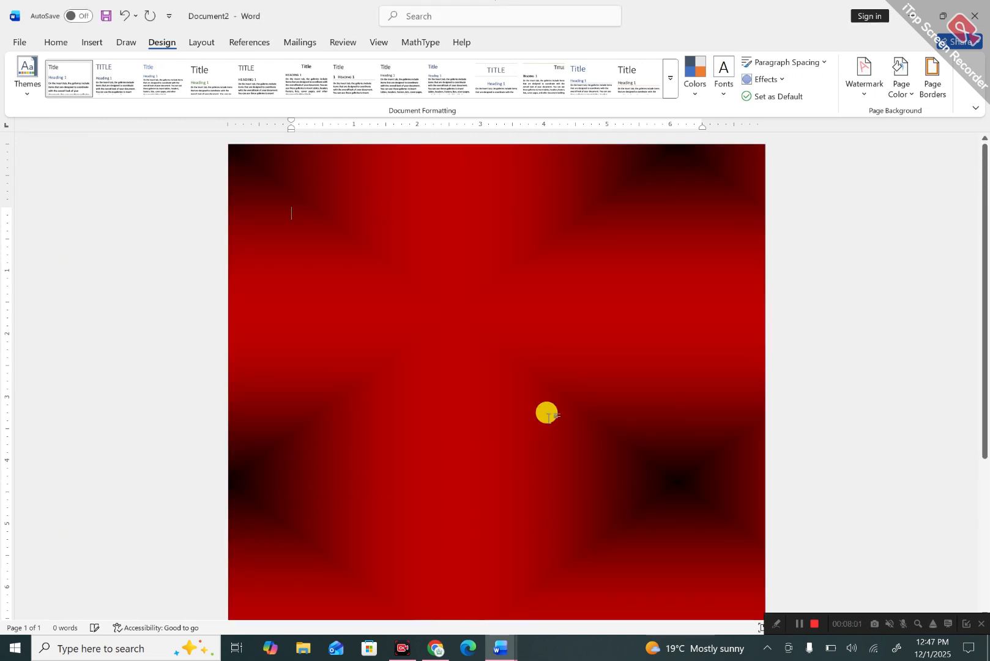
left_click_drag(985, 326, 985, 508)
left_click_drag(985, 301, 980, 137)
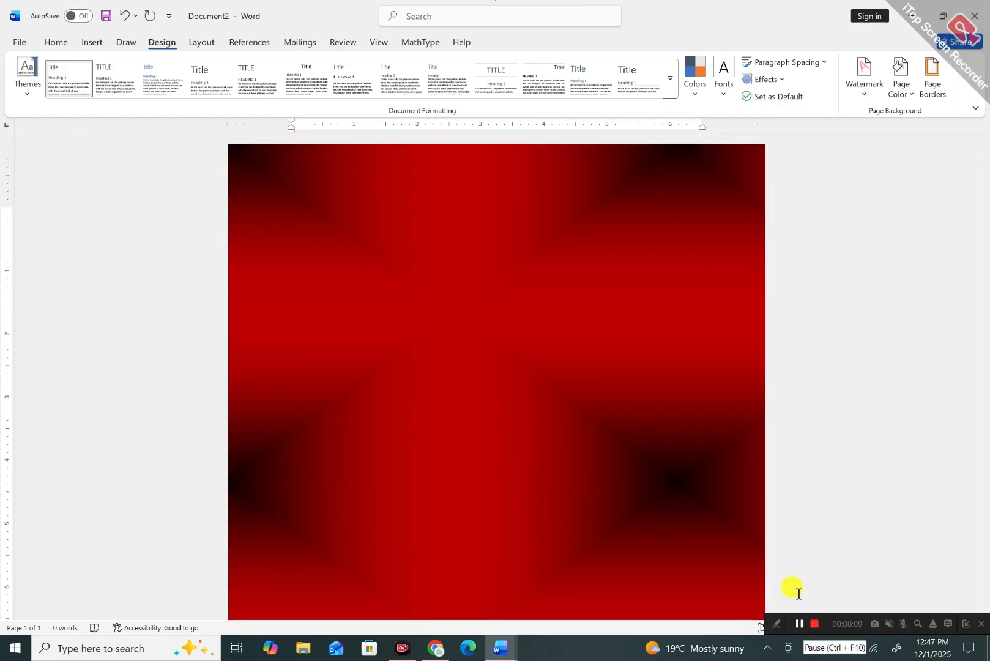
- Switch the page background's fill effect from two colours to a preset gradient
left_click(900, 80)
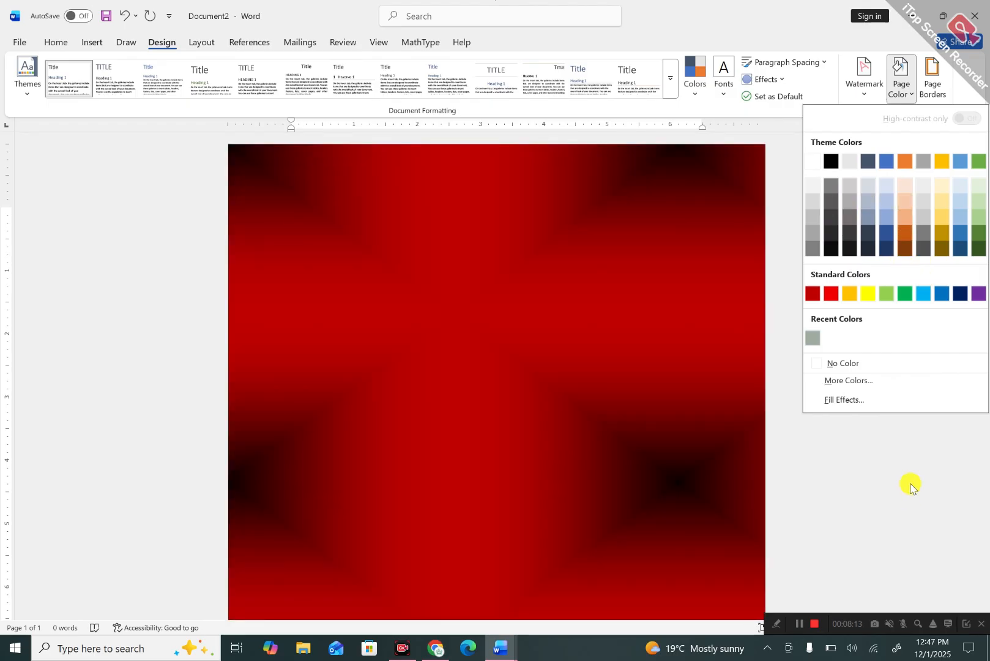
left_click(912, 484)
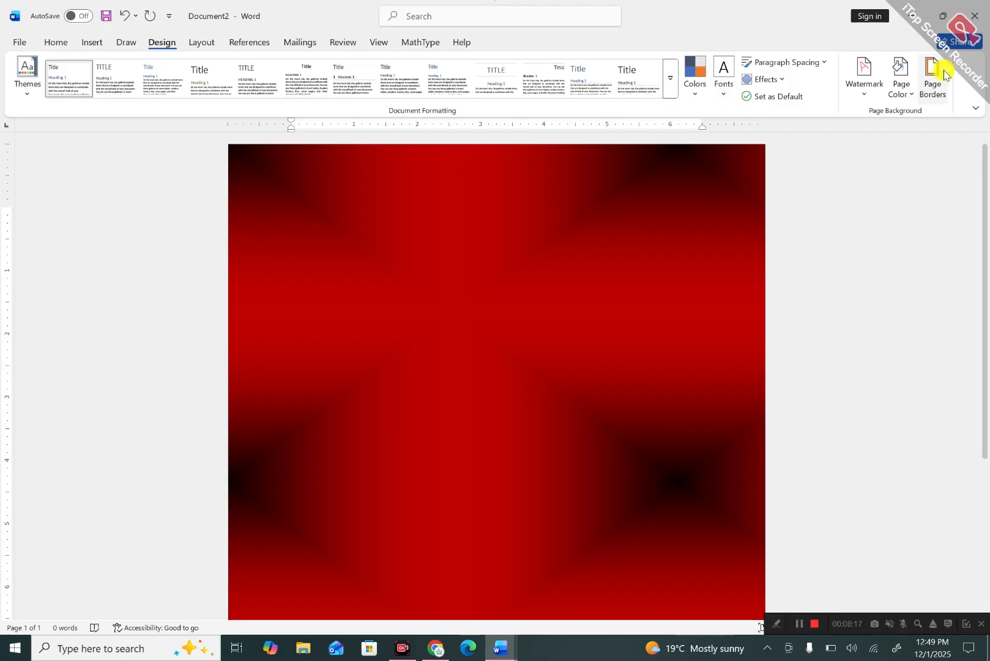
left_click(902, 89)
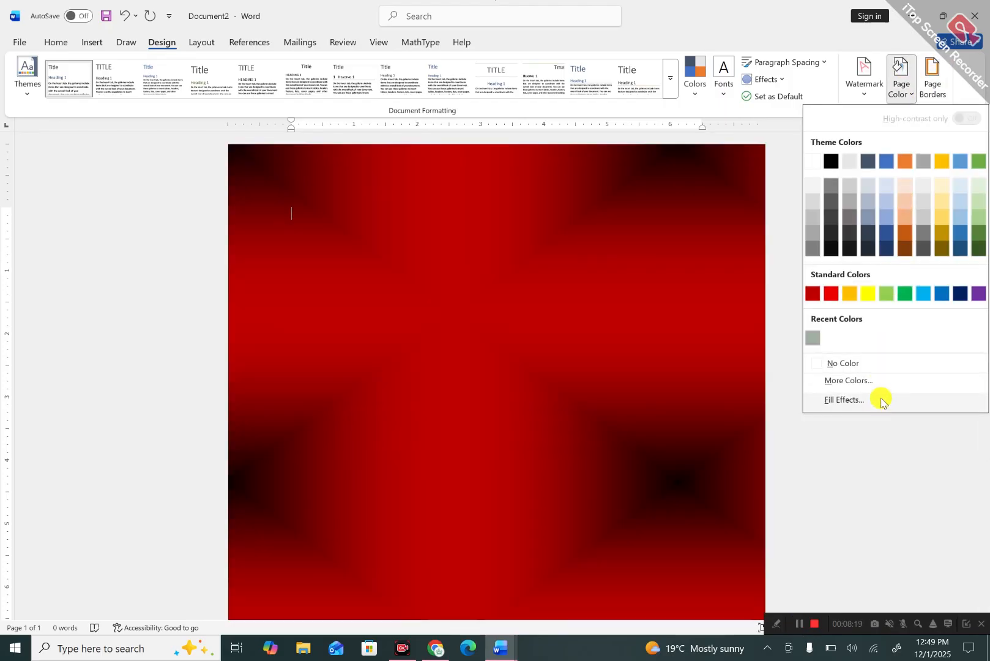
left_click(882, 401)
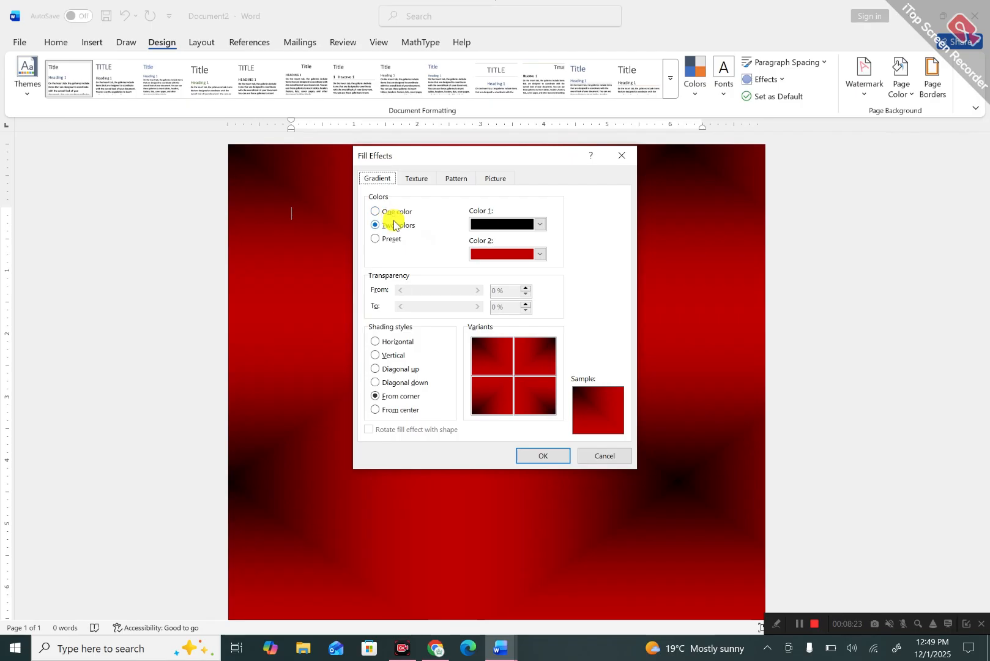
left_click(377, 240)
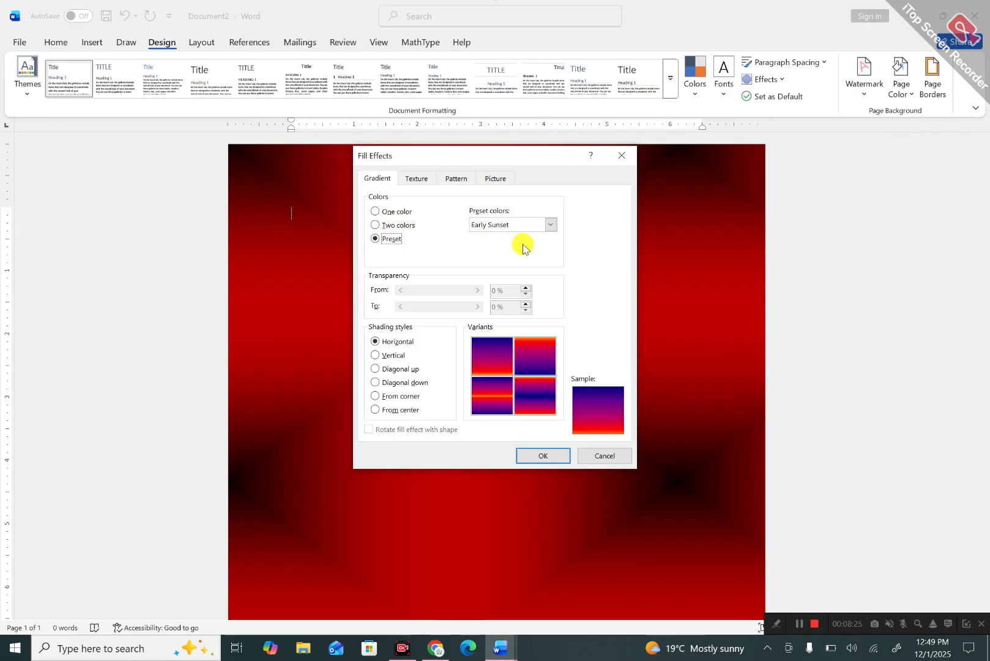
- Try the Late Sunset, Nightfall, Daybreak, Horizon and Desert preset colours for the page gradient
left_click(551, 225)
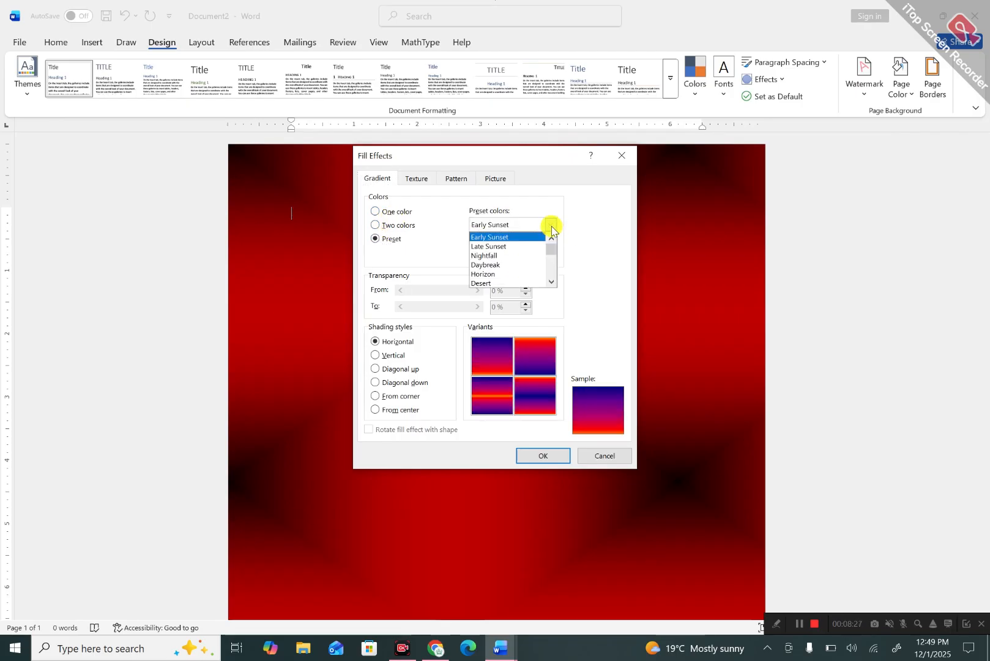
left_click(508, 246)
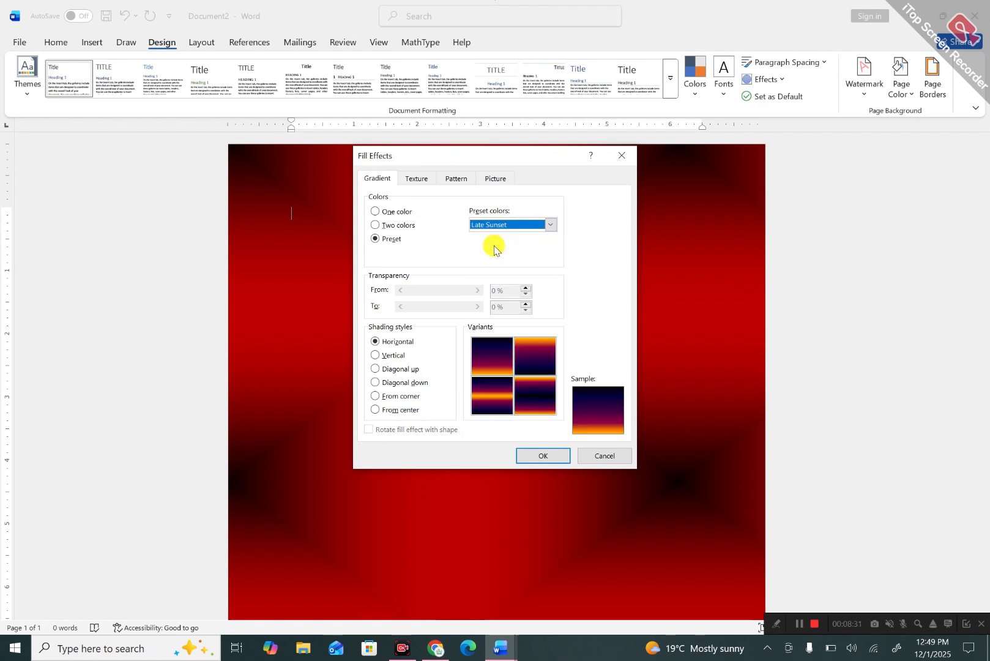
left_click(551, 223)
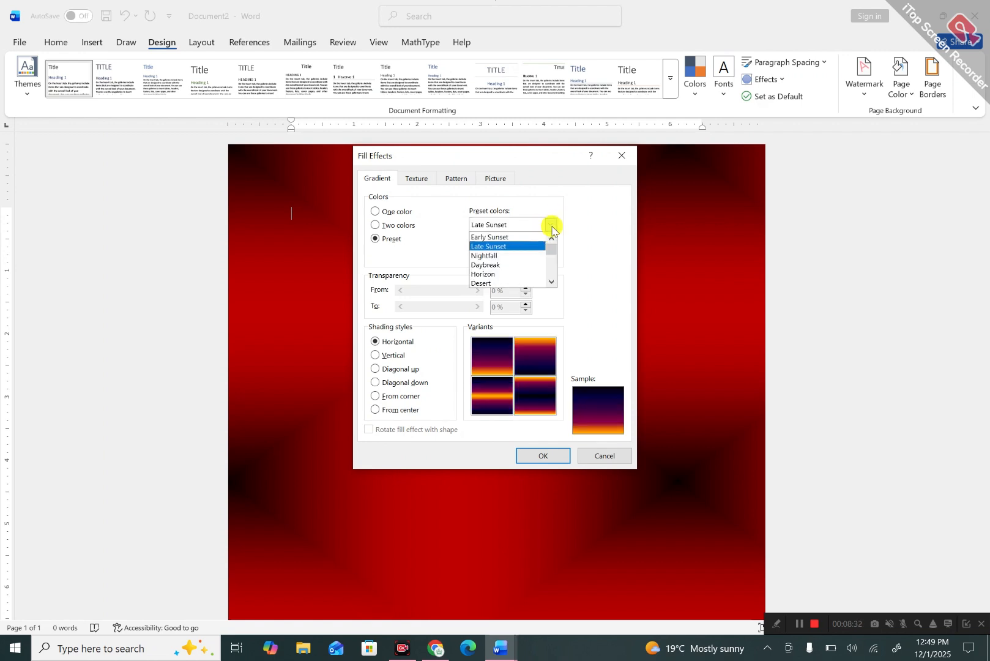
left_click(523, 255)
left_click(550, 224)
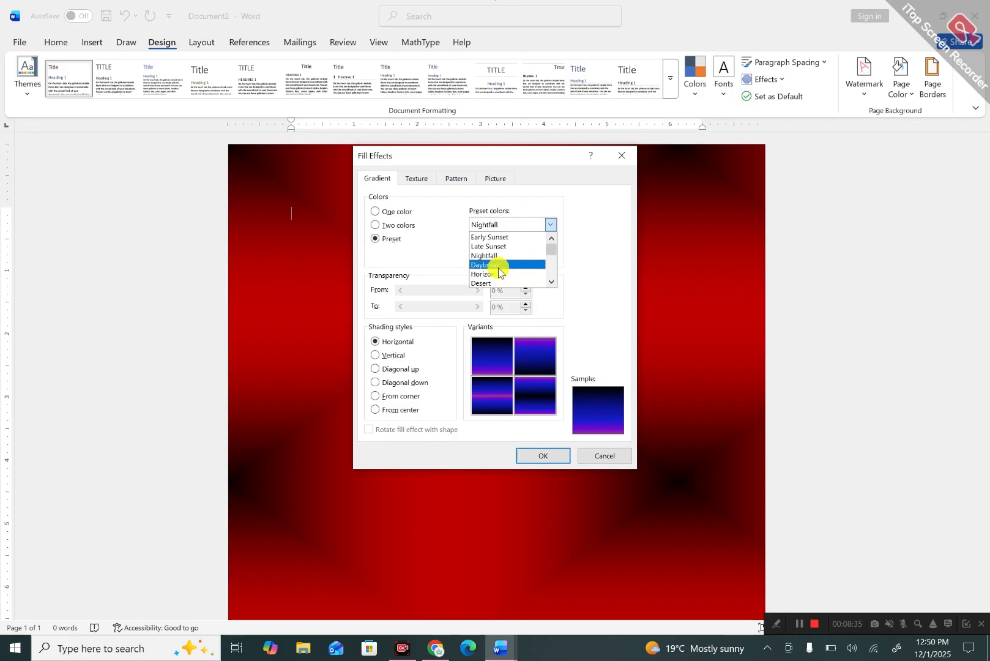
left_click(499, 268)
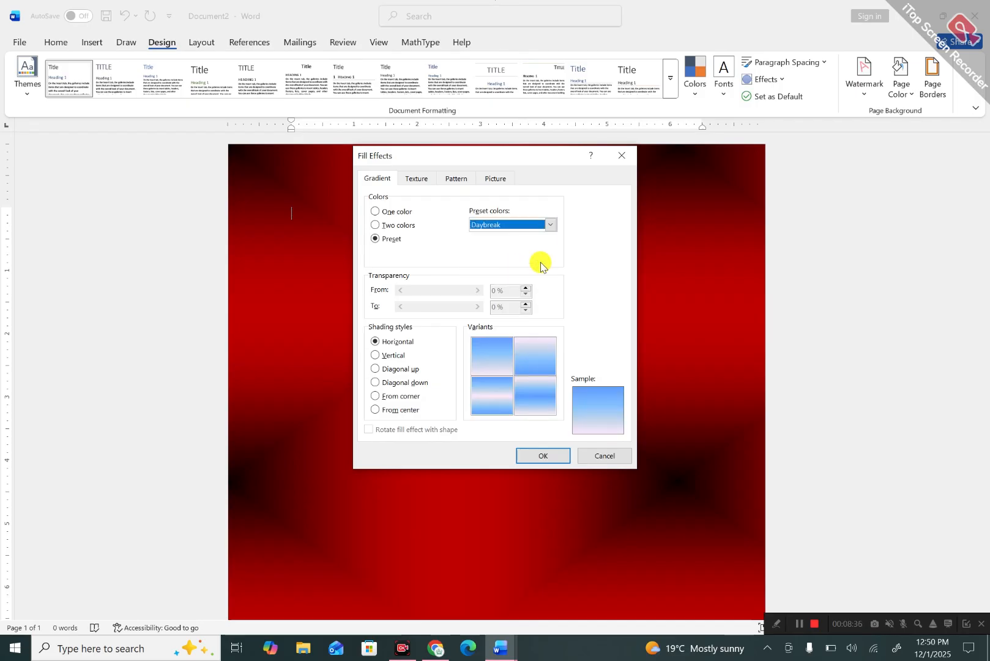
left_click(550, 224)
left_click(504, 276)
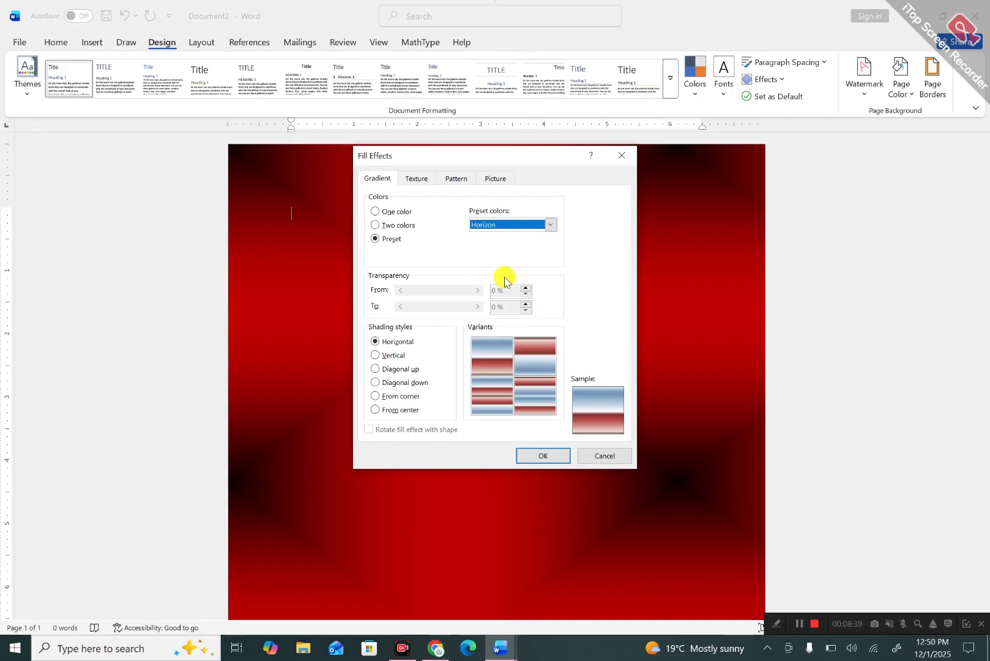
left_click(550, 227)
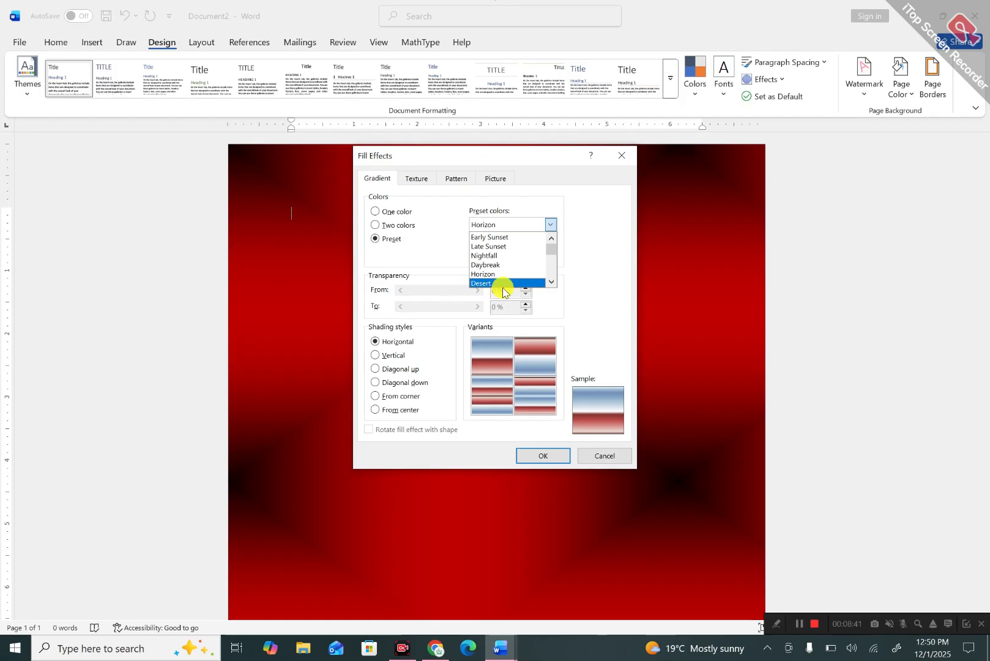
left_click(503, 284)
- Choose the Daybreak preset colours with the From corner shading style and apply the gradient to the page
left_click(550, 223)
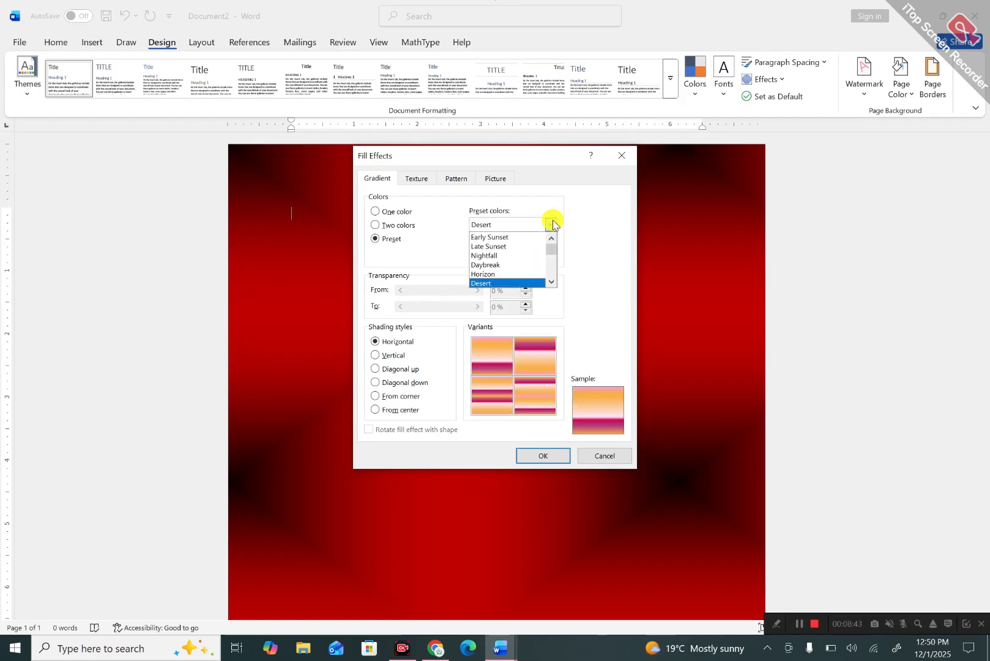
left_click(501, 265)
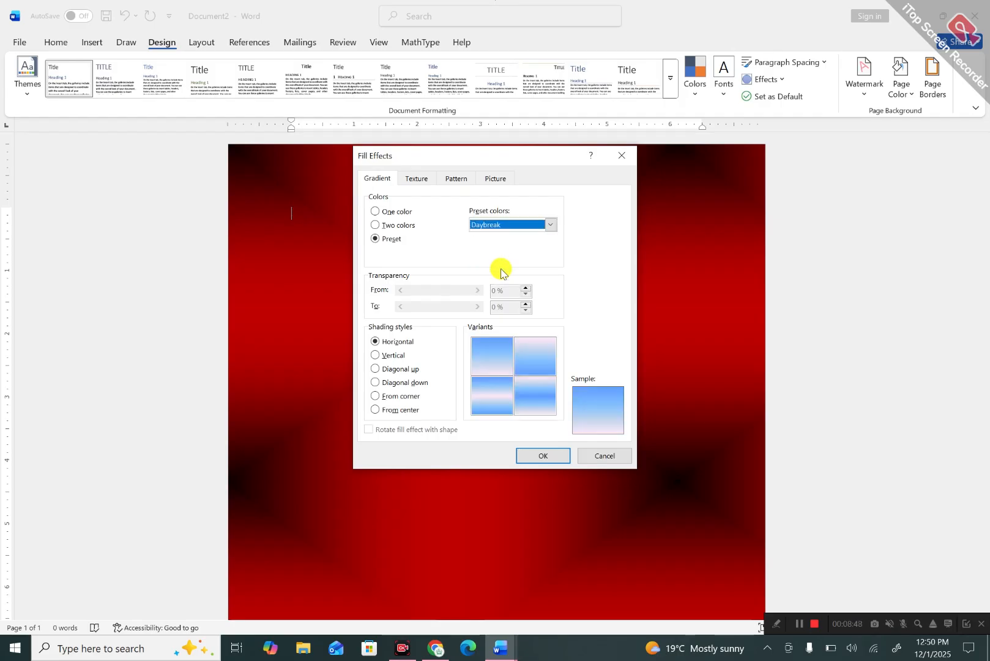
left_click(376, 358)
left_click(376, 369)
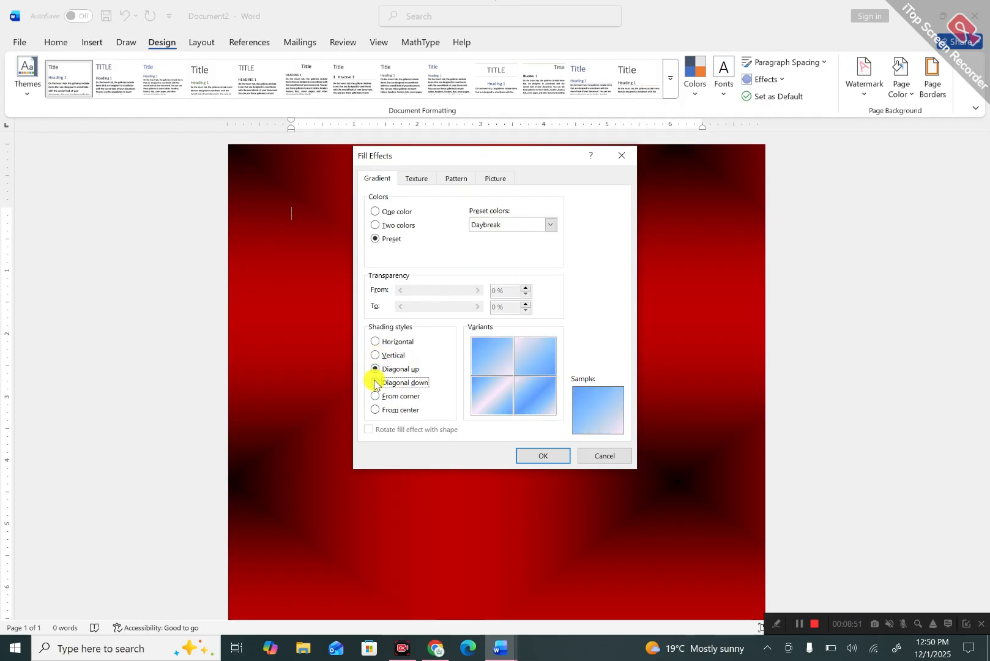
left_click(375, 396)
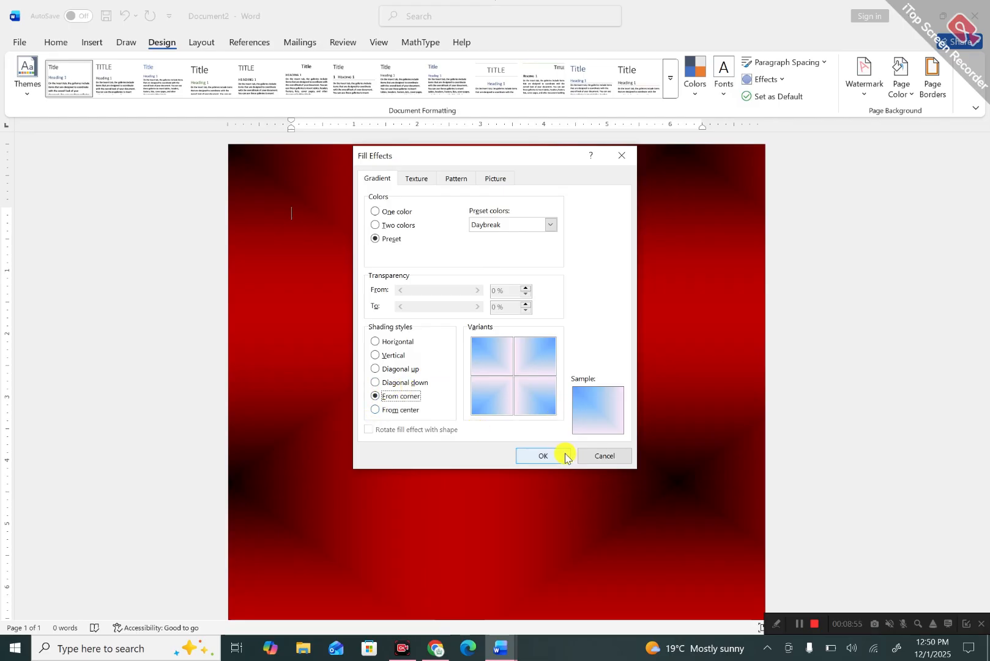
left_click(543, 456)
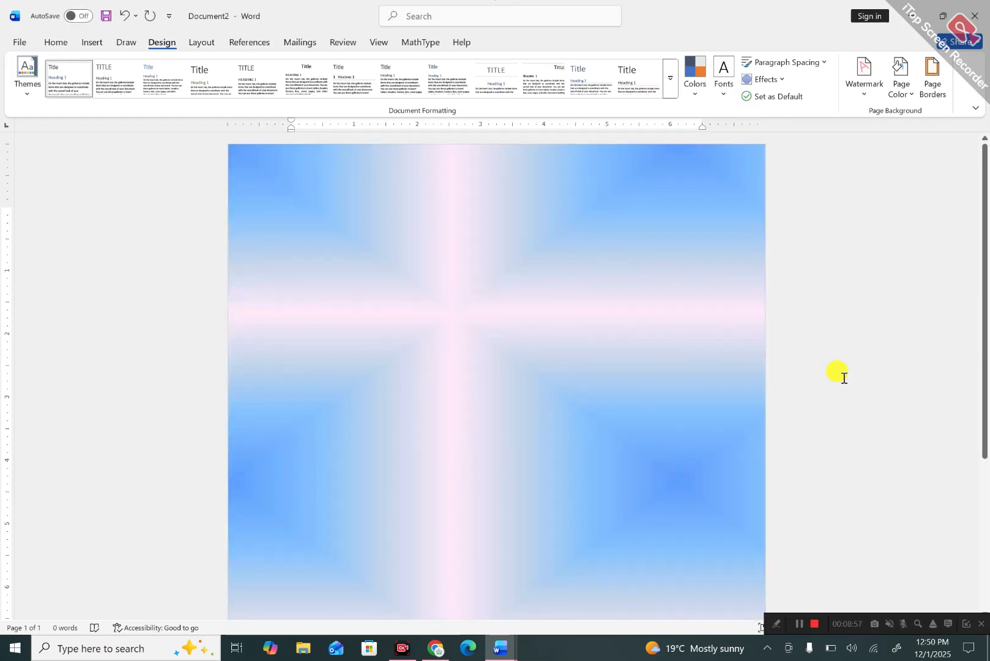
left_click_drag(984, 334, 952, 435)
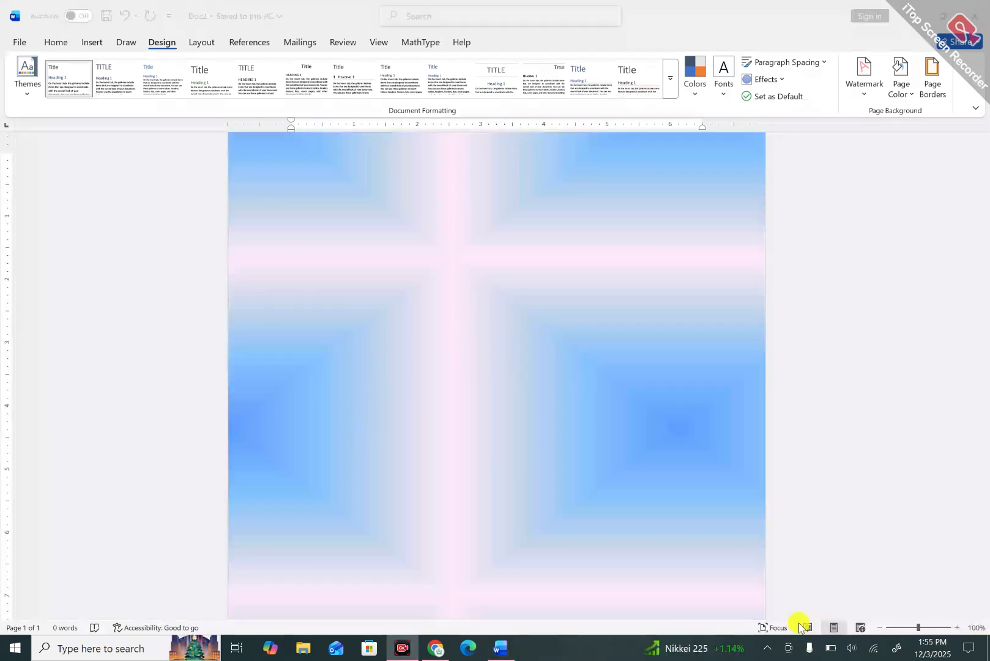
- Browse the texture fill effects and apply the Canvas texture to the page background
left_click(899, 90)
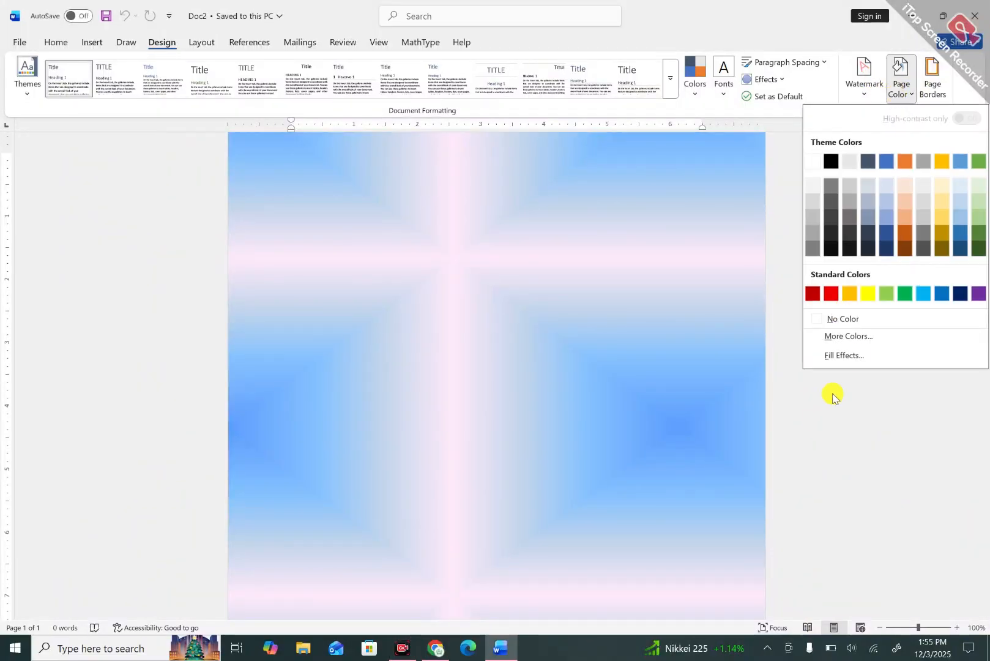
left_click(858, 354)
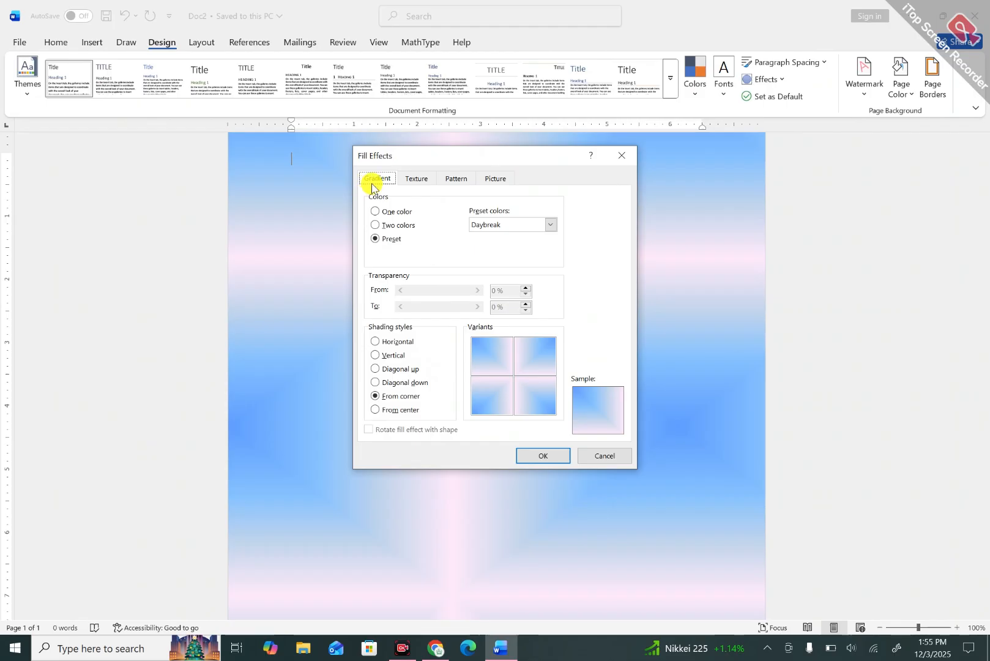
left_click(415, 179)
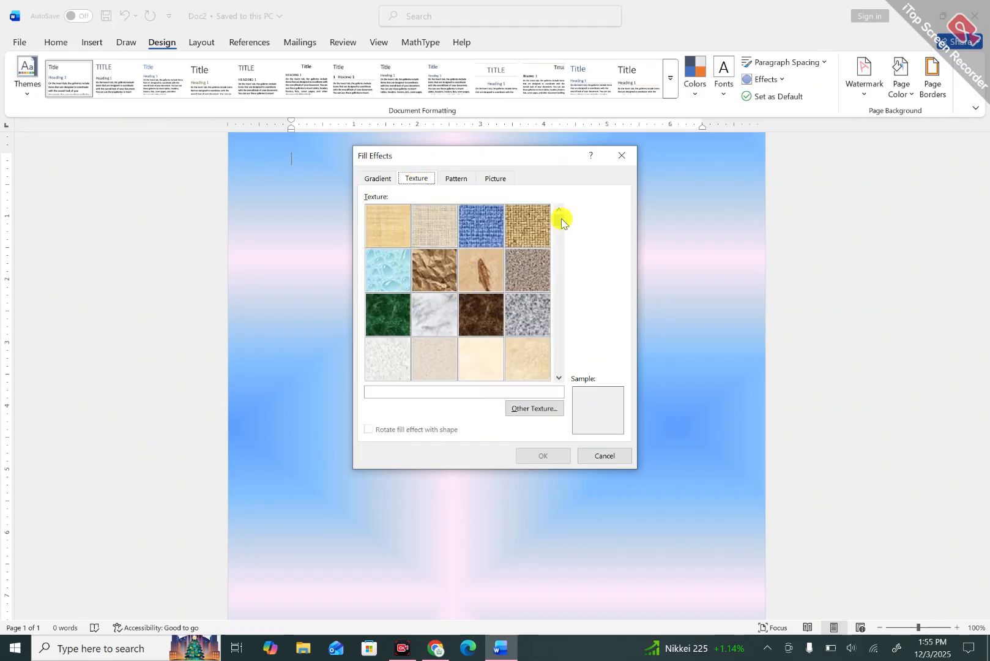
left_click_drag(560, 220, 561, 315)
scroll(558, 349, "down", 1)
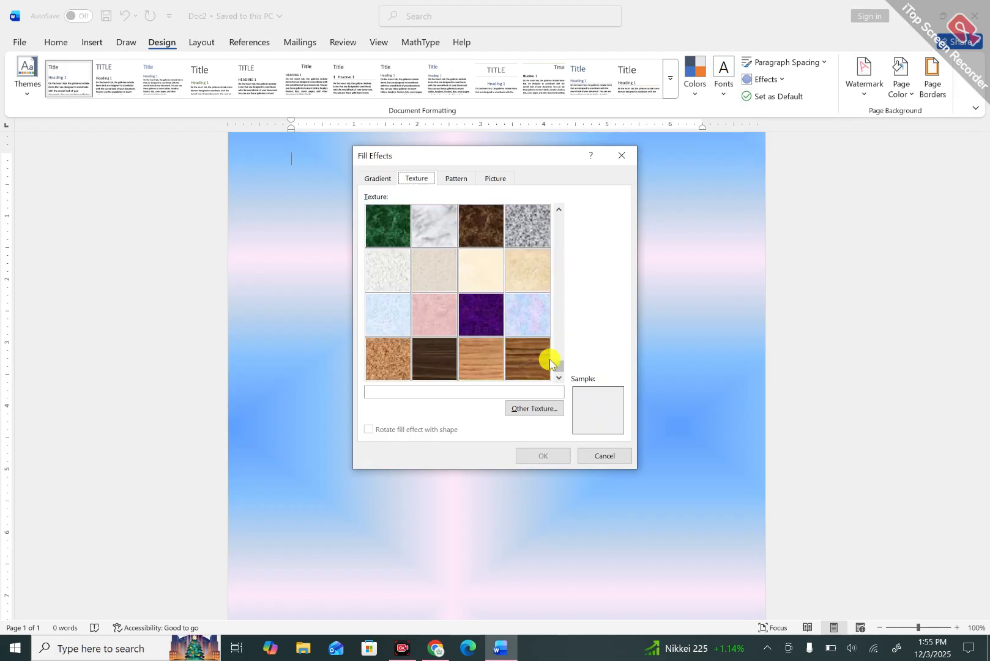
left_click(556, 224)
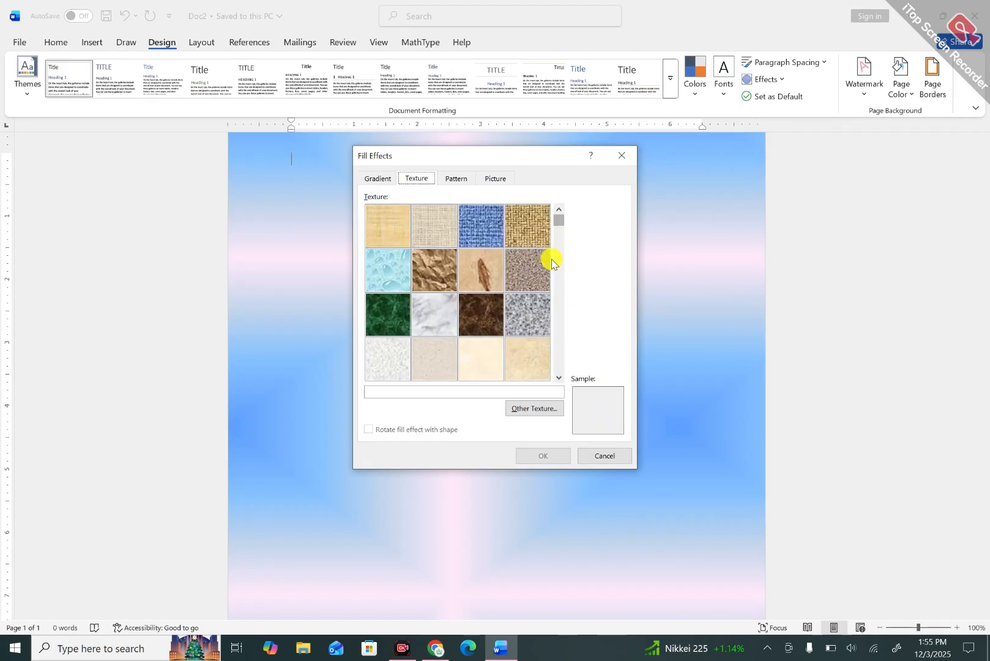
left_click(434, 224)
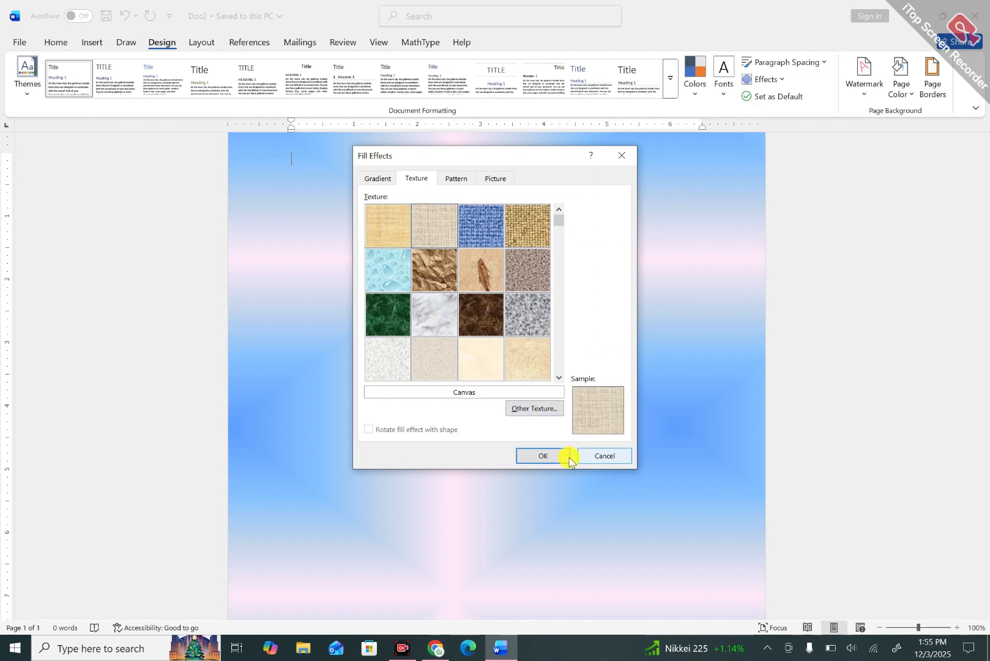
left_click(542, 456)
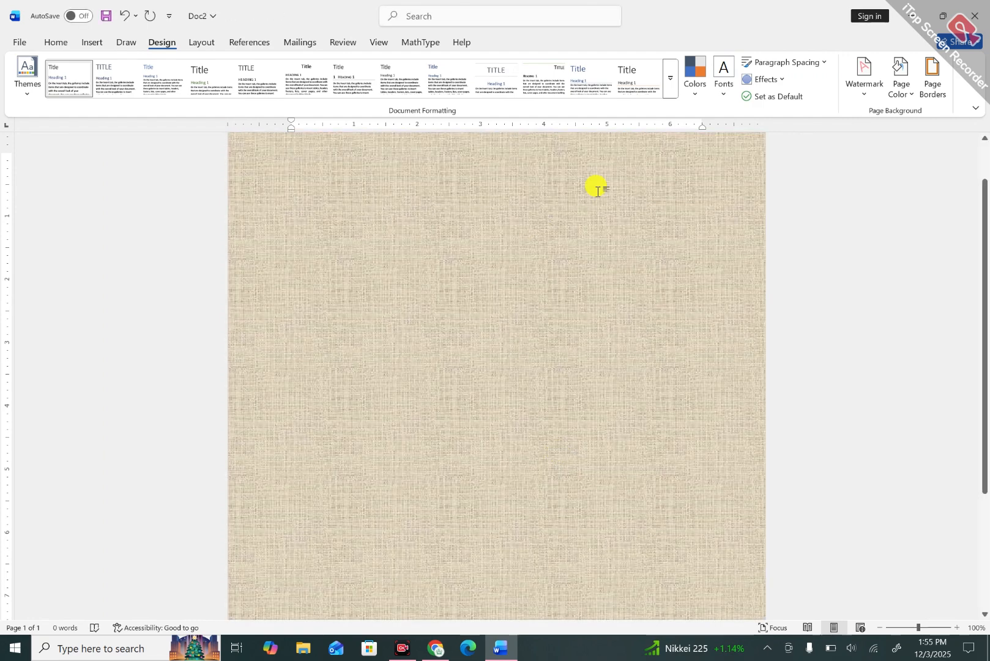
left_click_drag(986, 227, 985, 170)
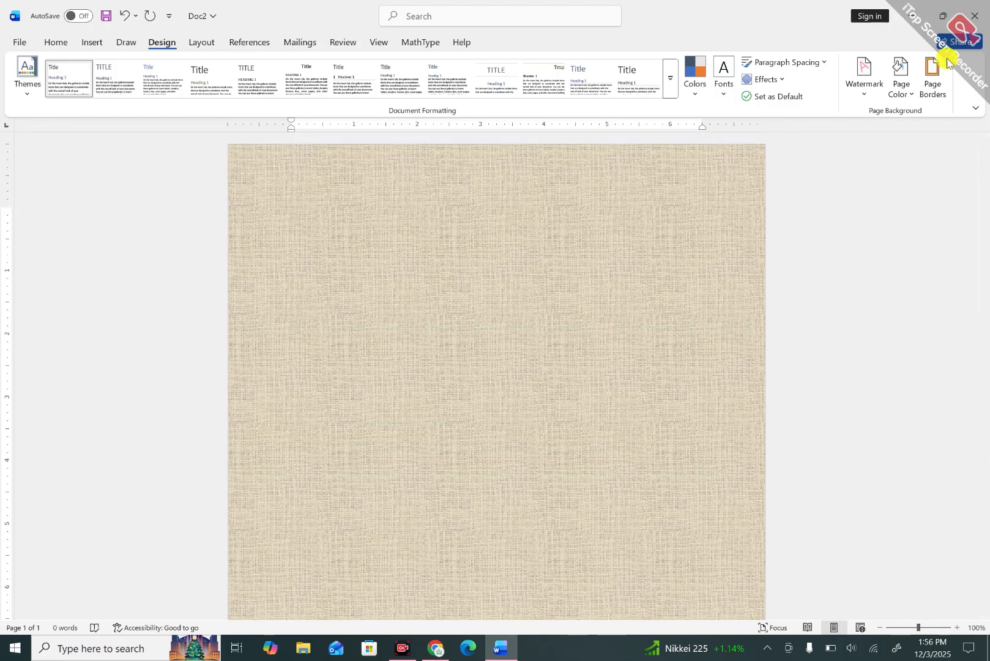
- Switch the page background to a pattern fill with a dark gold foreground and a light gold background
left_click(908, 95)
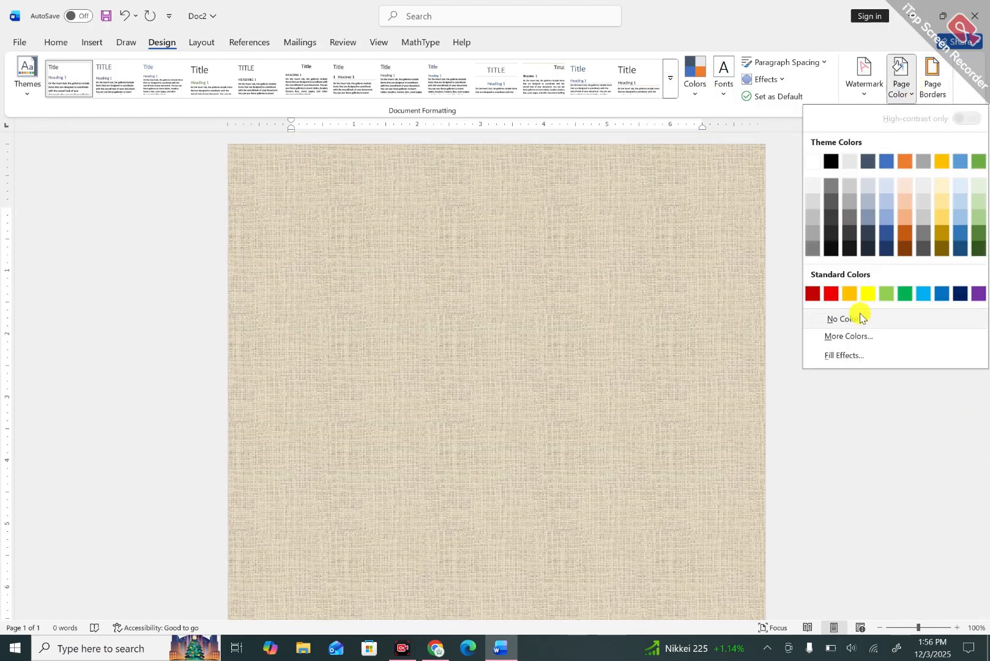
left_click(854, 354)
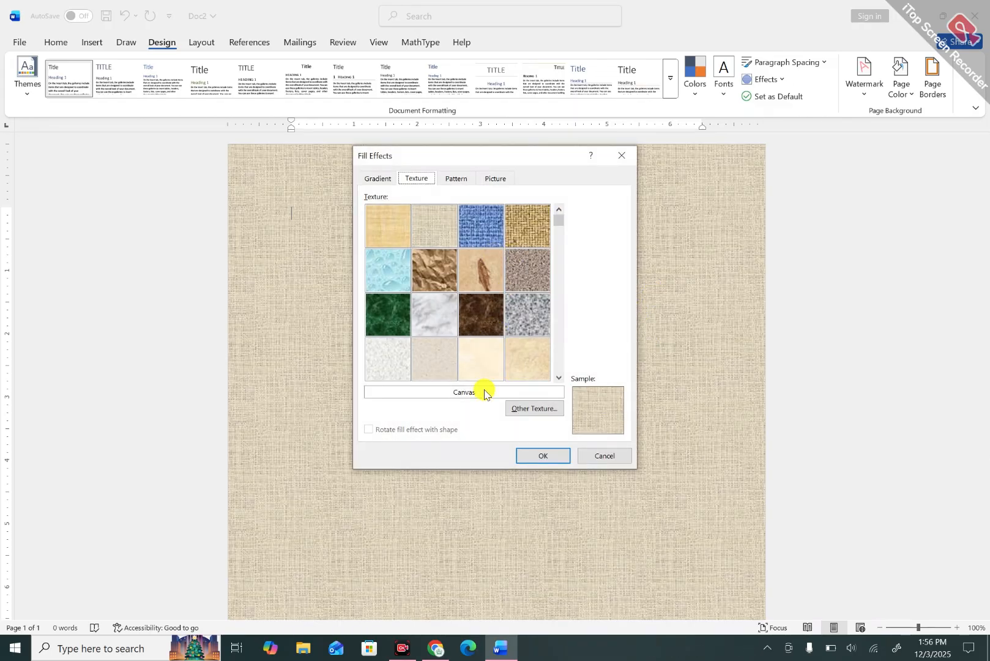
left_click(457, 179)
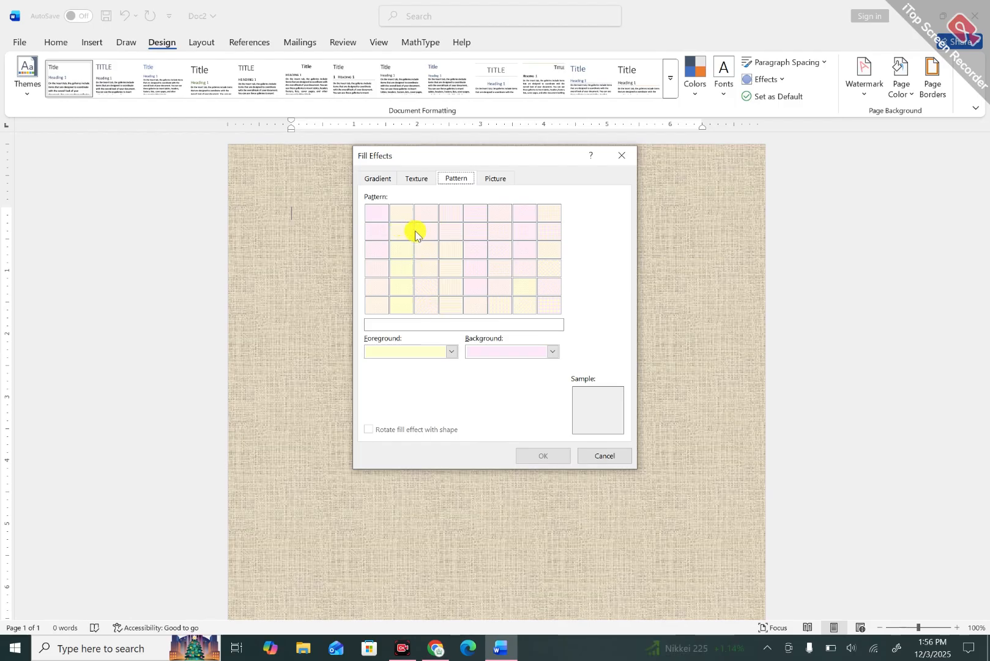
left_click(453, 353)
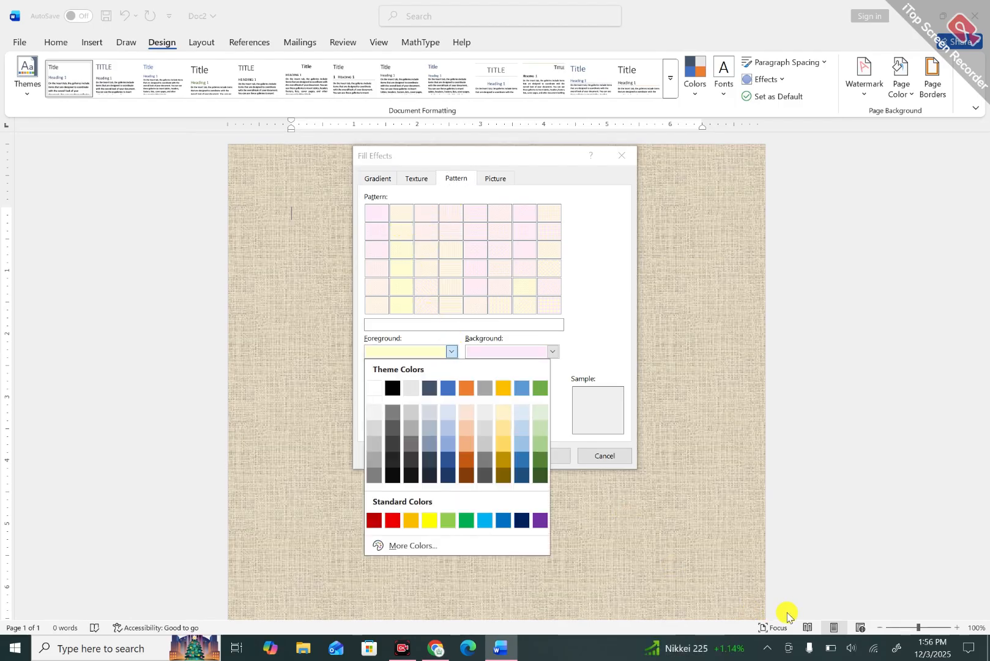
left_click(503, 475)
left_click(551, 352)
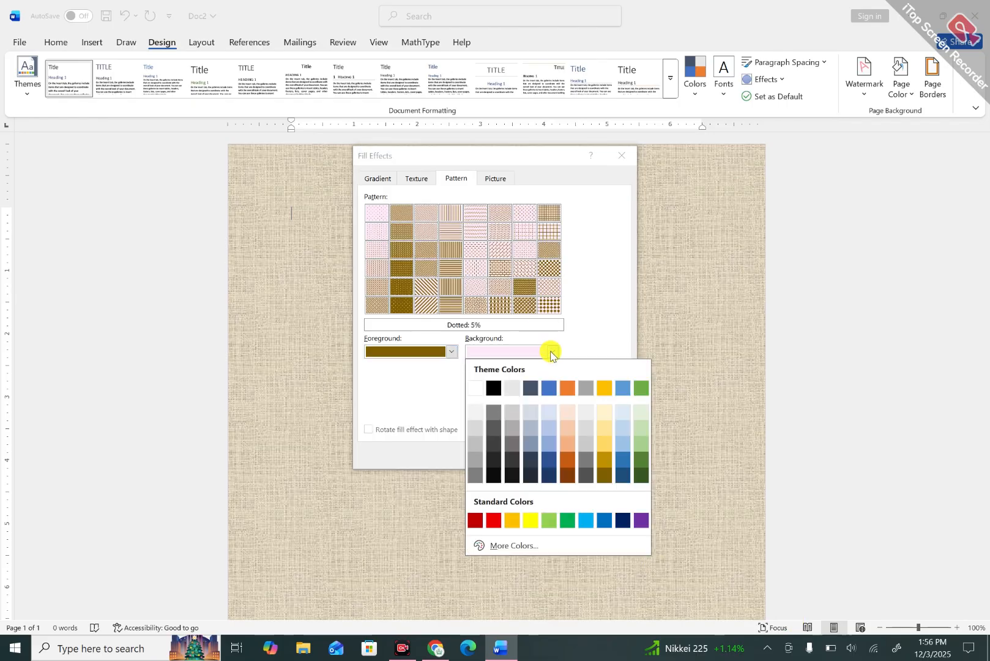
left_click(602, 442)
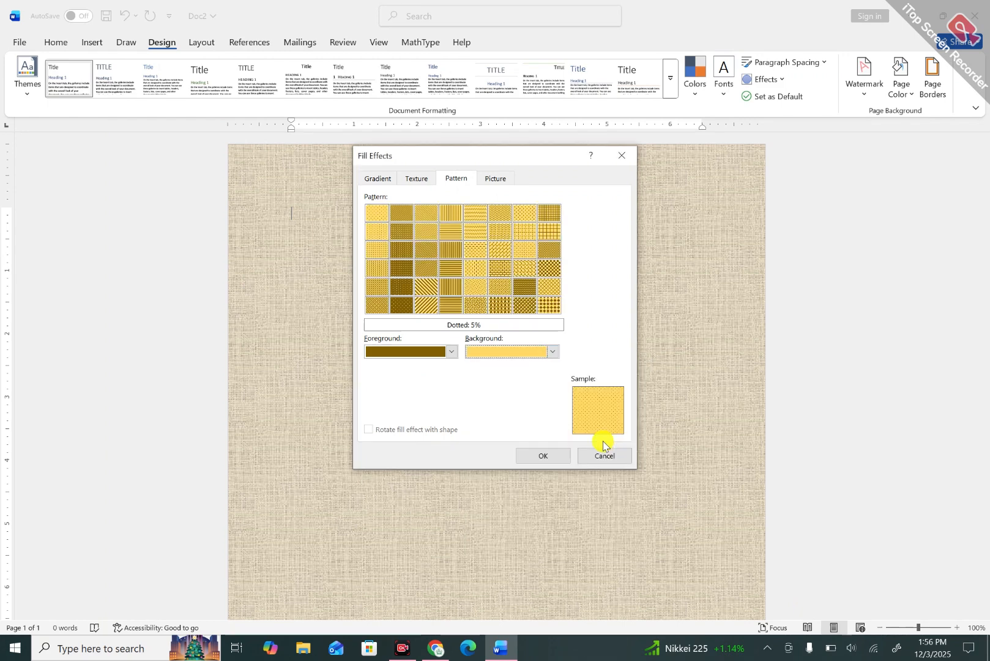
- Try the Dotted: 80% and Sphere patterns, then apply the Outlined diamond grid pattern to the page
left_click(402, 286)
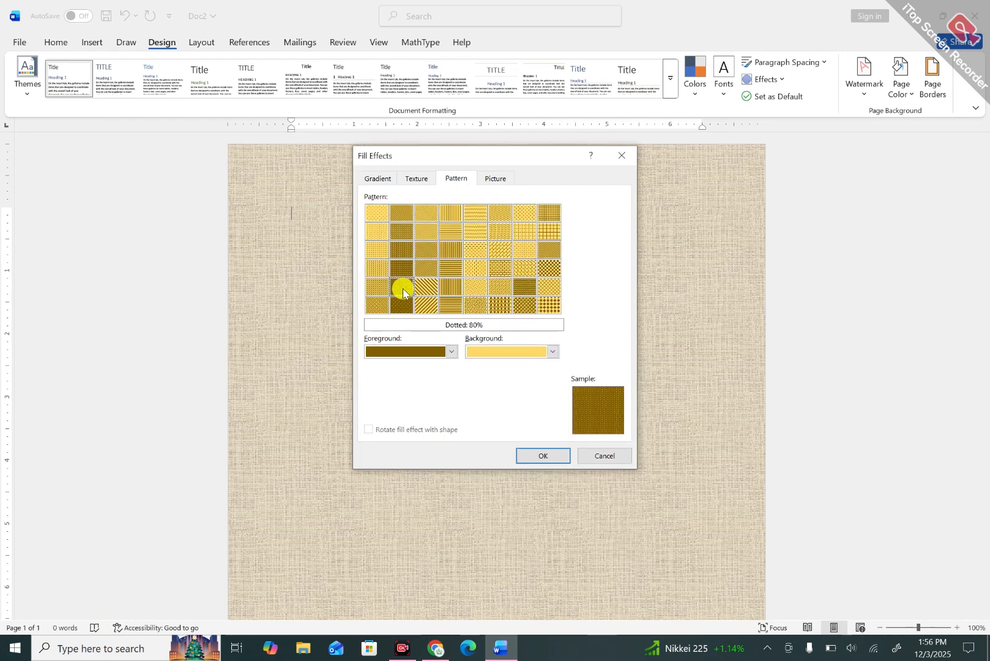
left_click(528, 300)
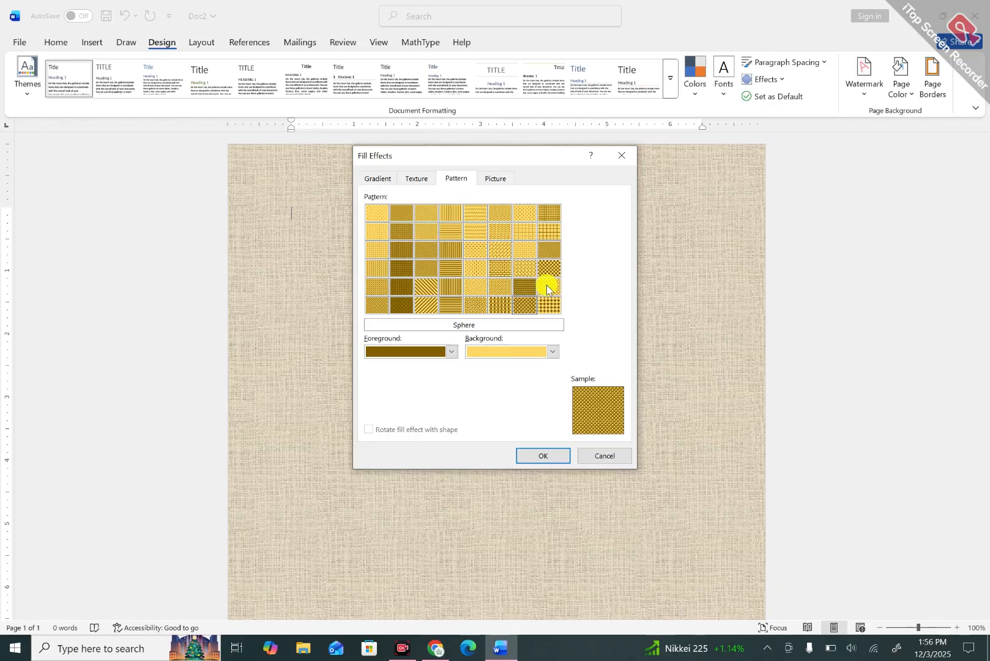
left_click(547, 287)
left_click(539, 455)
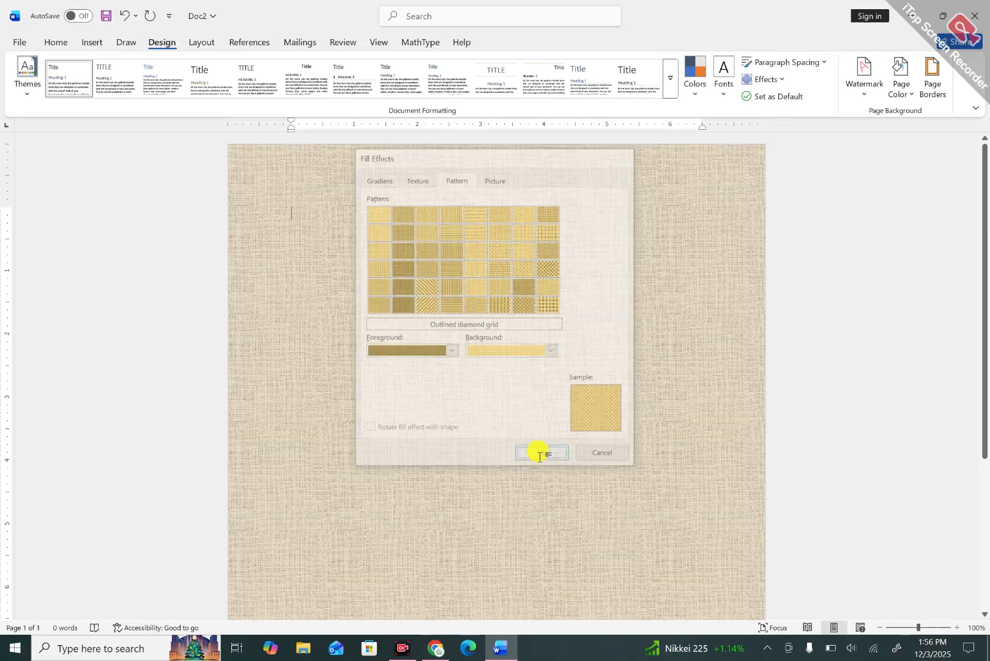
- Change the gold page pattern to Diagonal stripes: Wide upward
left_click(901, 89)
left_click(769, 362)
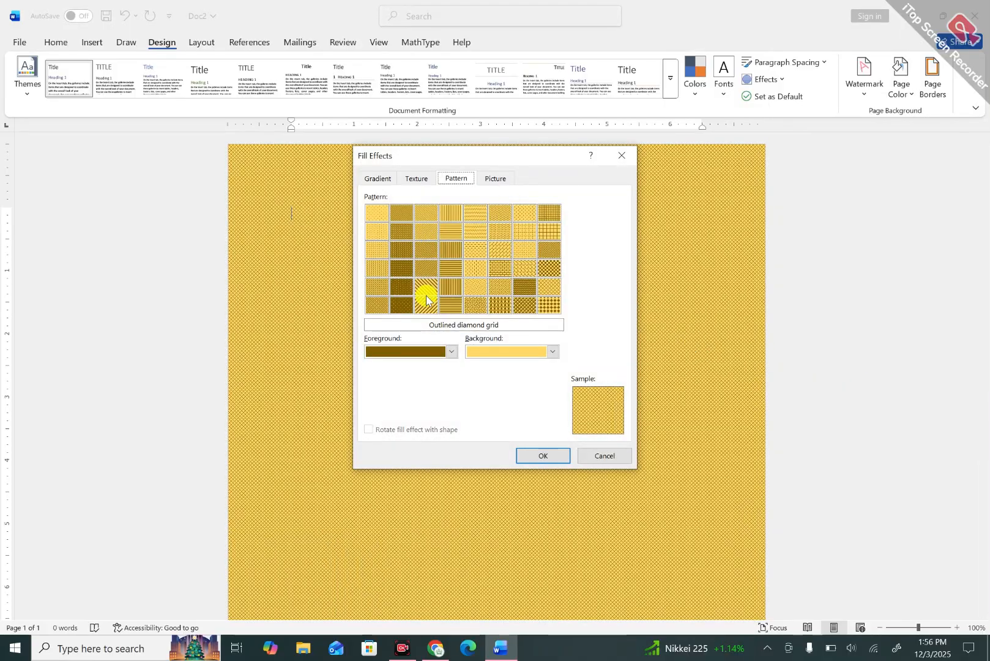
left_click(427, 301)
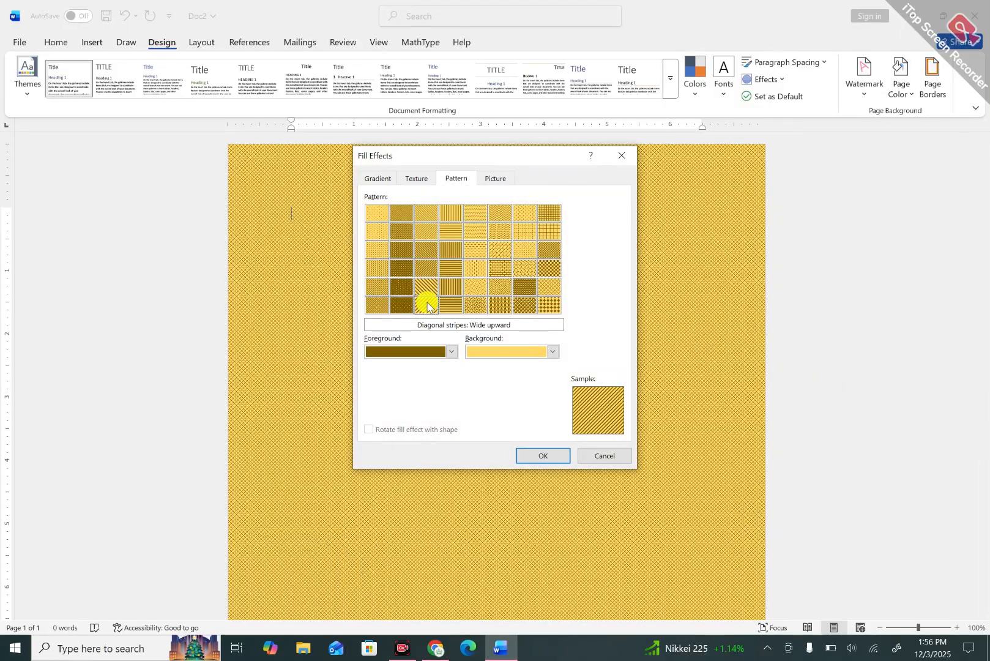
left_click(542, 456)
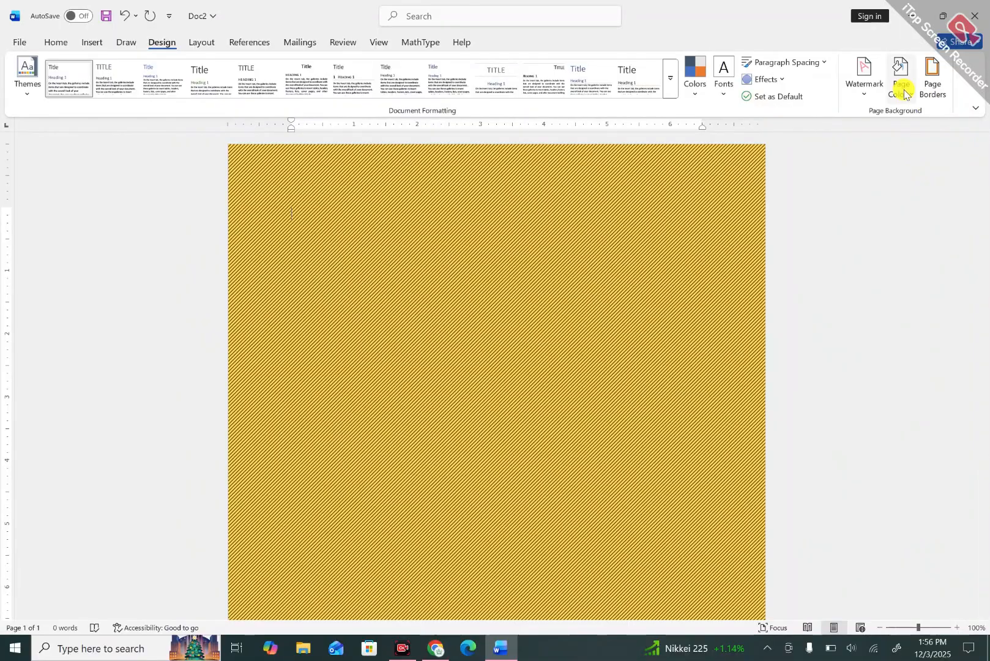
- Try the Diagonal stripes: Dark downward pattern, then apply the Dotted: 5% pattern to the page
left_click(908, 95)
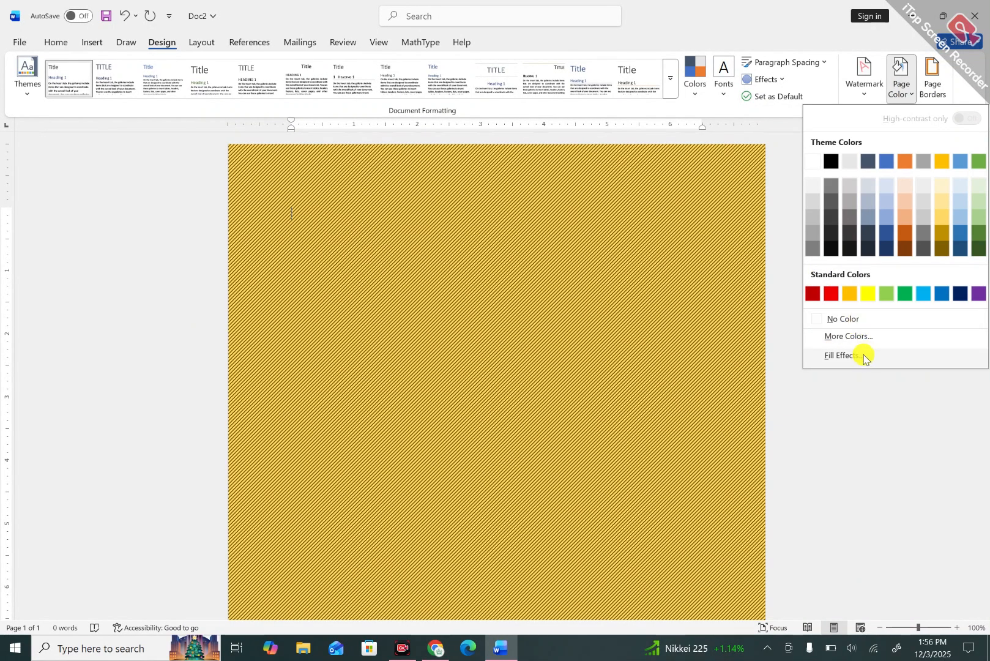
left_click(842, 355)
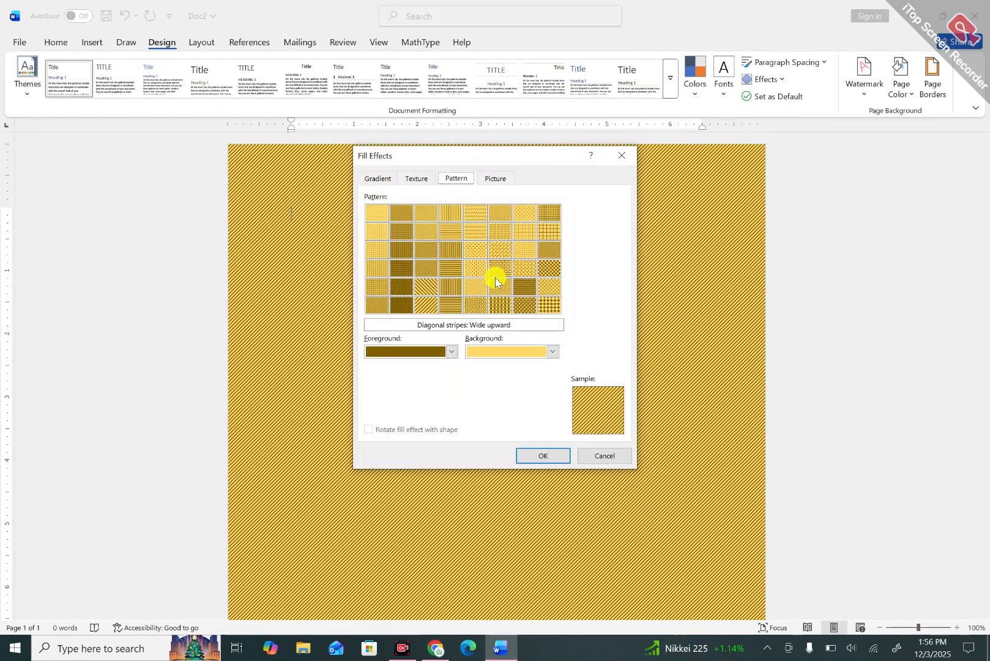
left_click(426, 235)
left_click(425, 248)
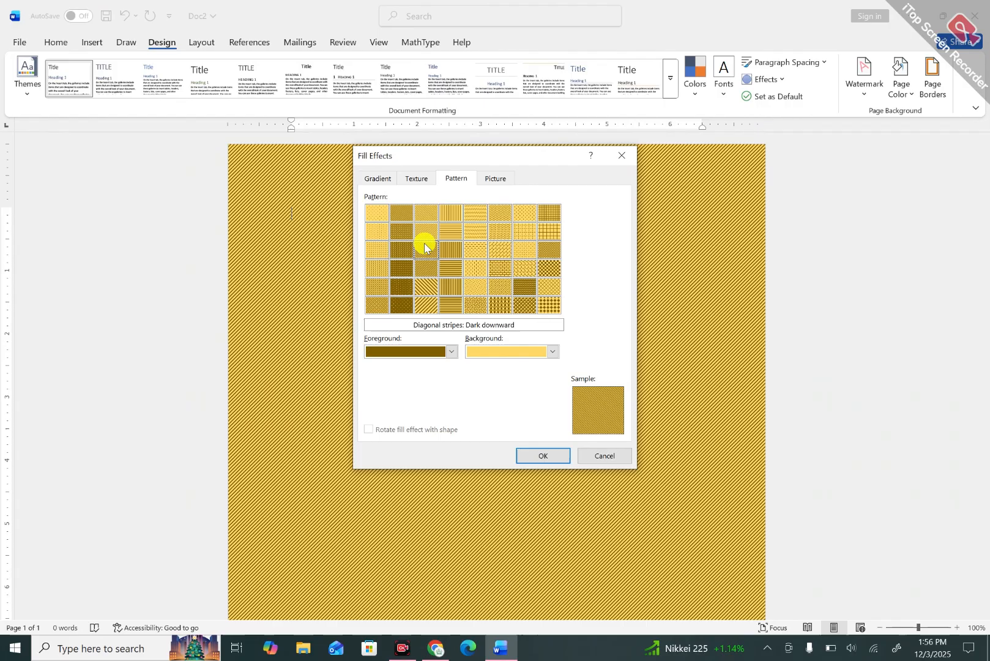
left_click(380, 213)
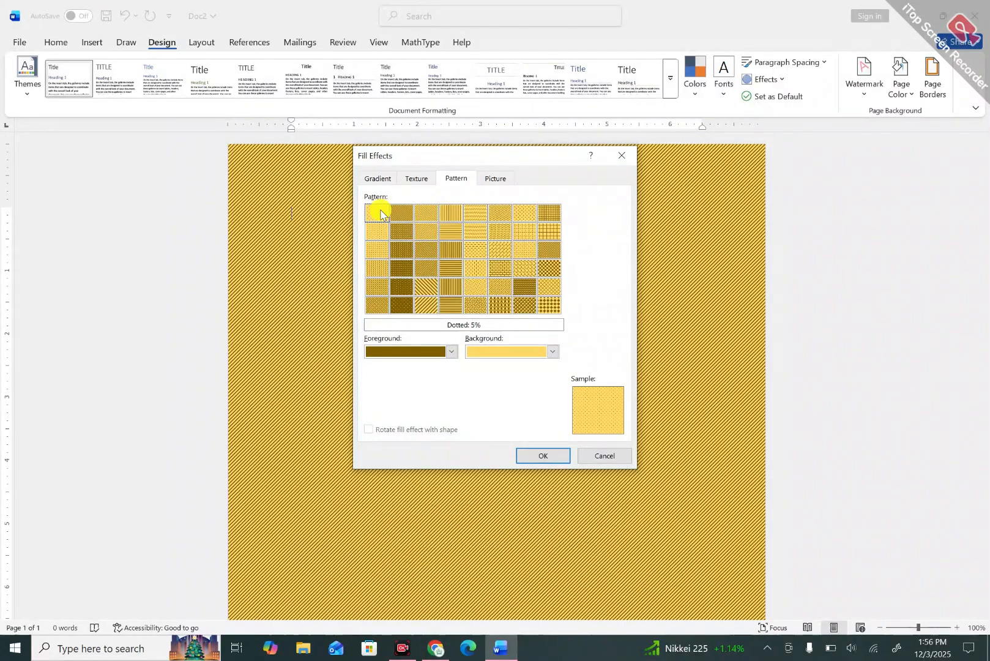
left_click(541, 457)
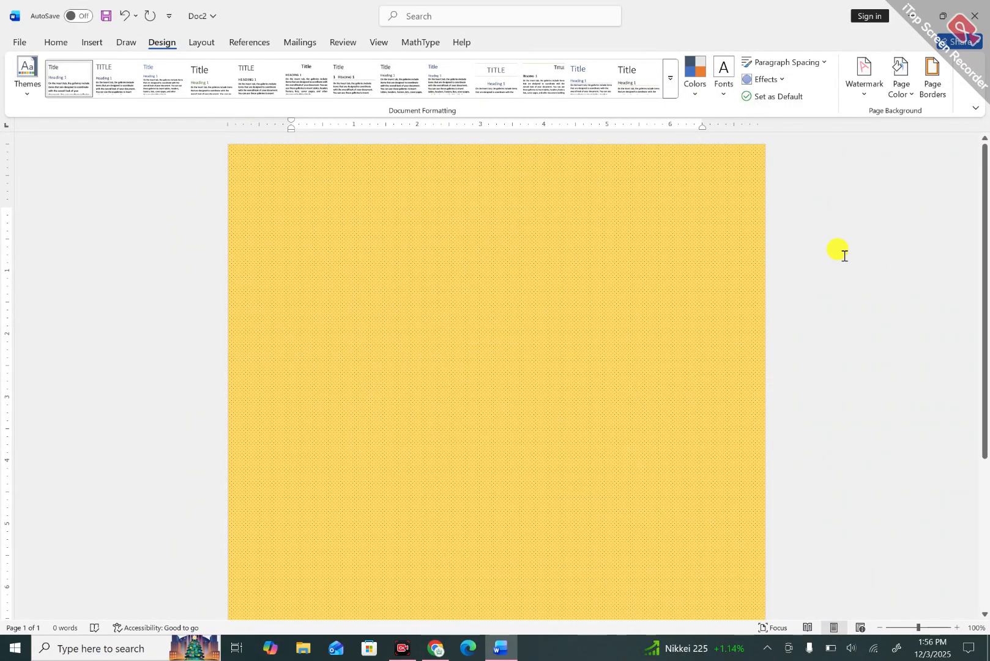
- Set the page pattern to Diagonal stripes: Wide upward with a black foreground and a red background
left_click(900, 93)
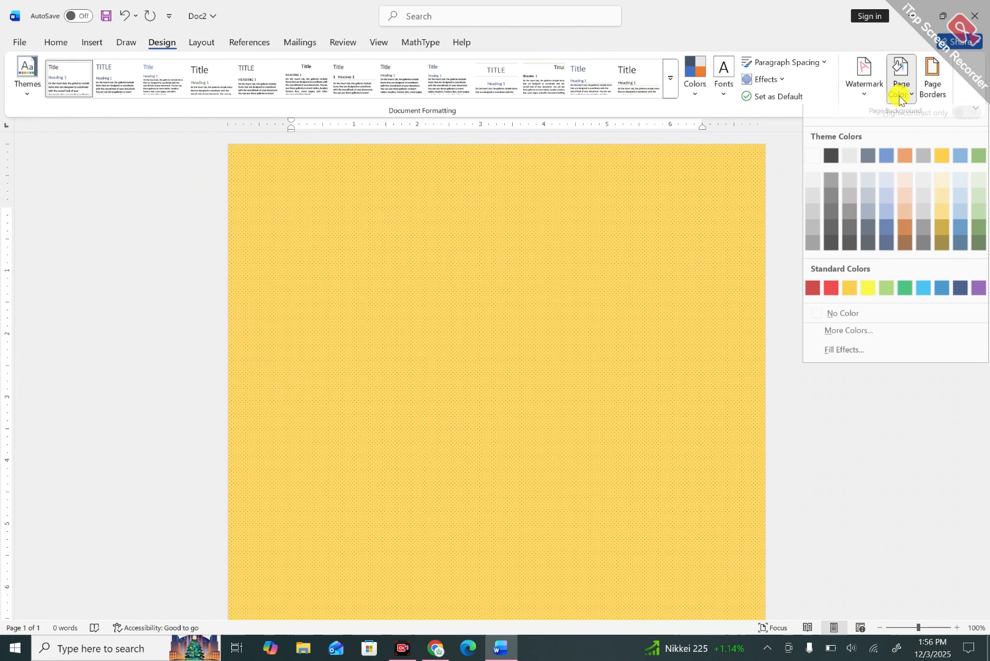
left_click(841, 355)
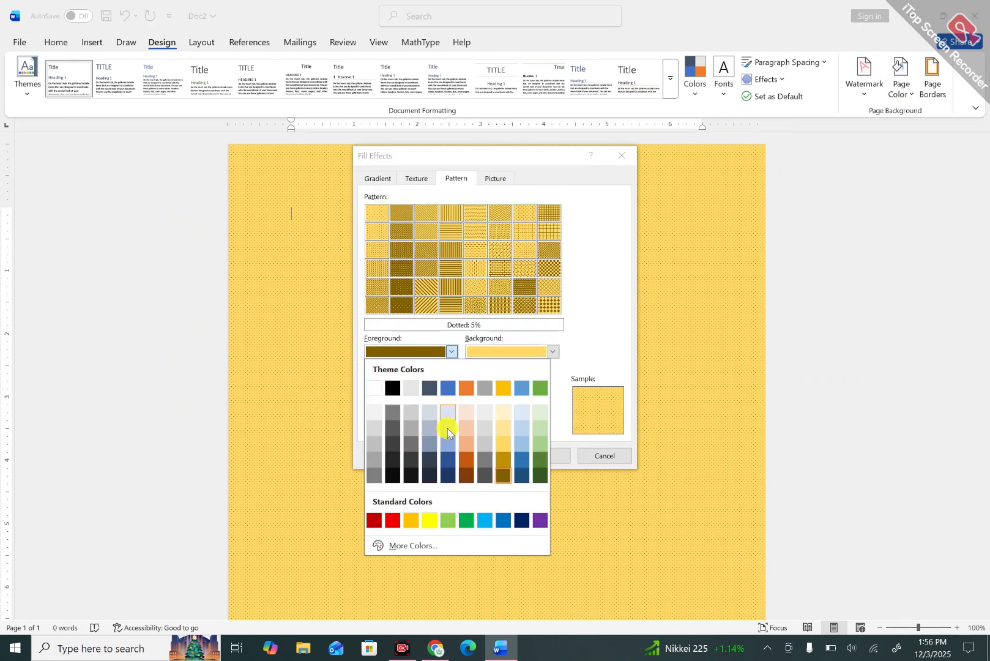
left_click(392, 393)
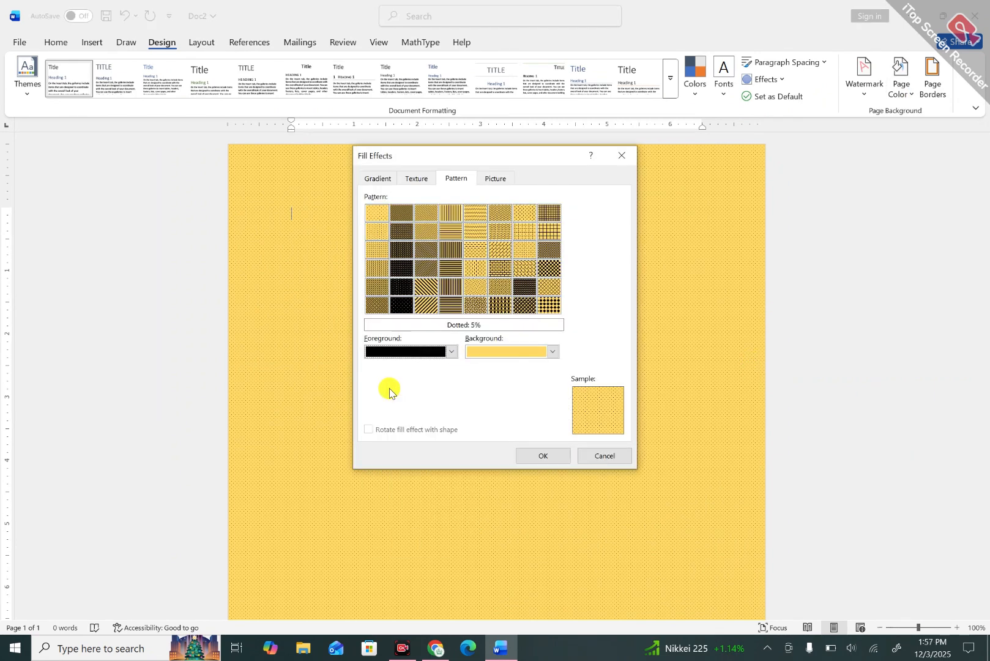
left_click(555, 352)
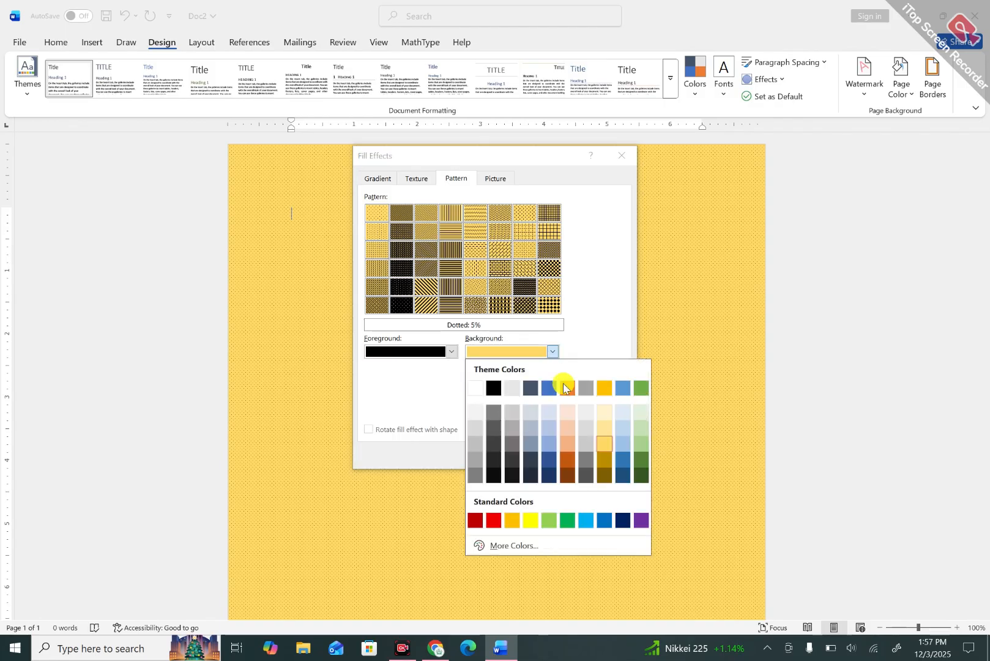
left_click(491, 521)
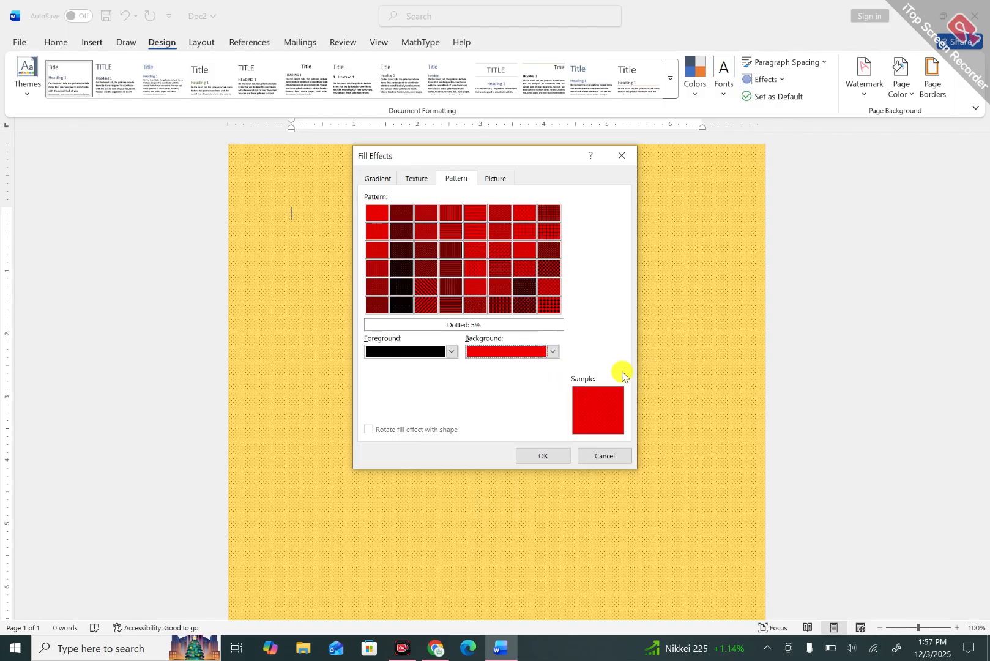
left_click(429, 303)
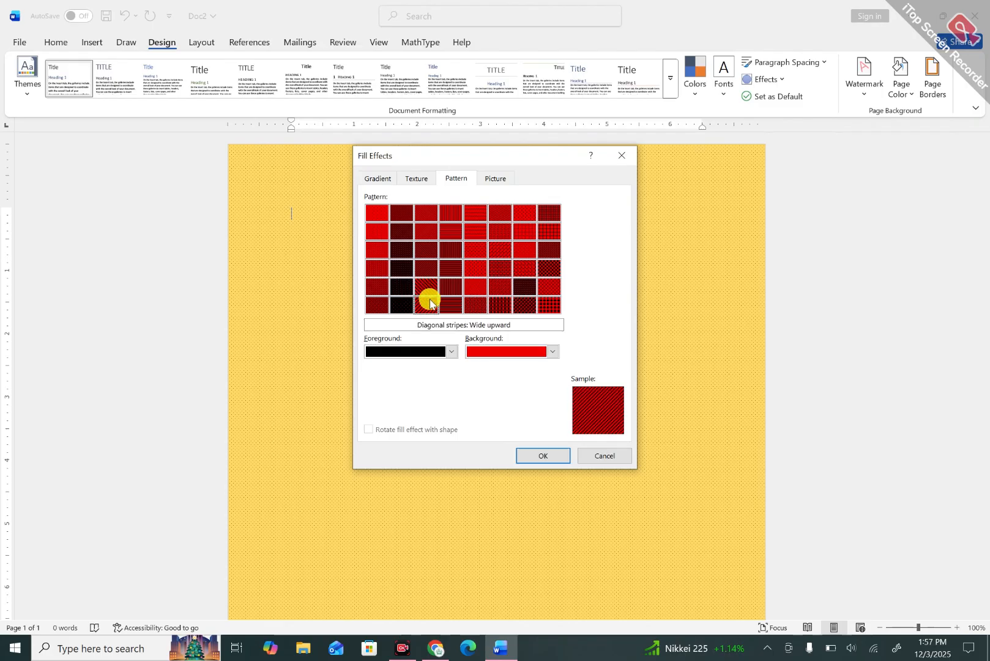
left_click(553, 456)
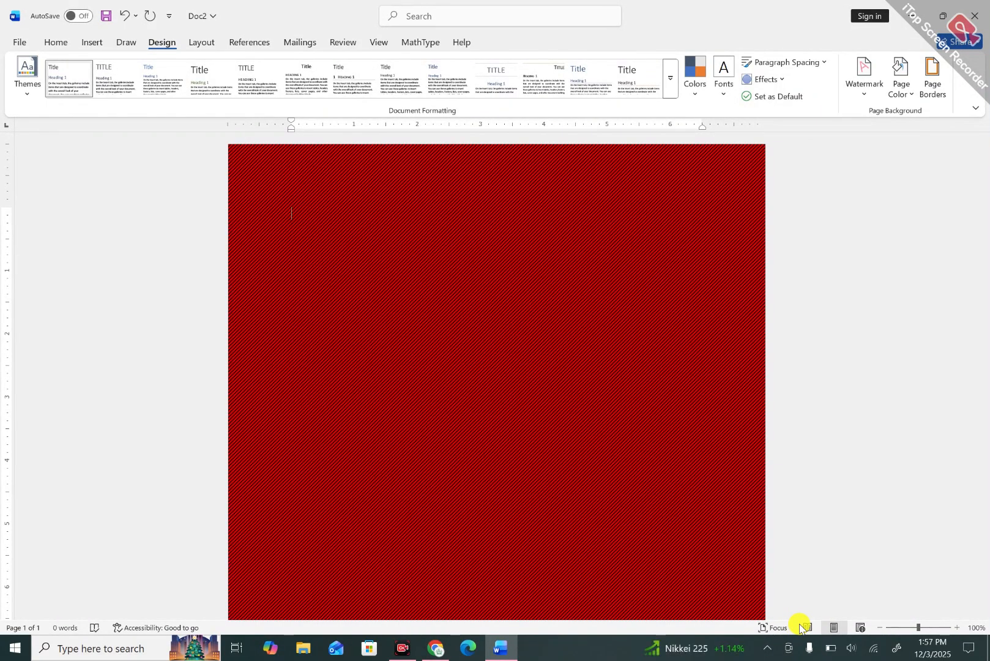
- Fill the page background with the picture IMG_20251201_122102 from the Pictures folder and check the tiled result
left_click(899, 92)
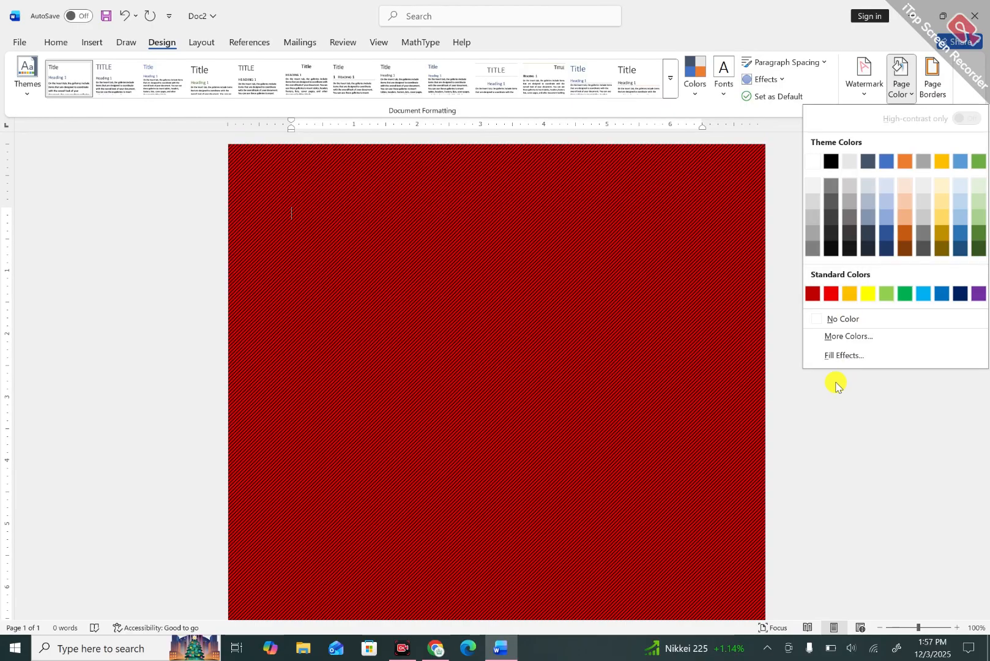
left_click(838, 352)
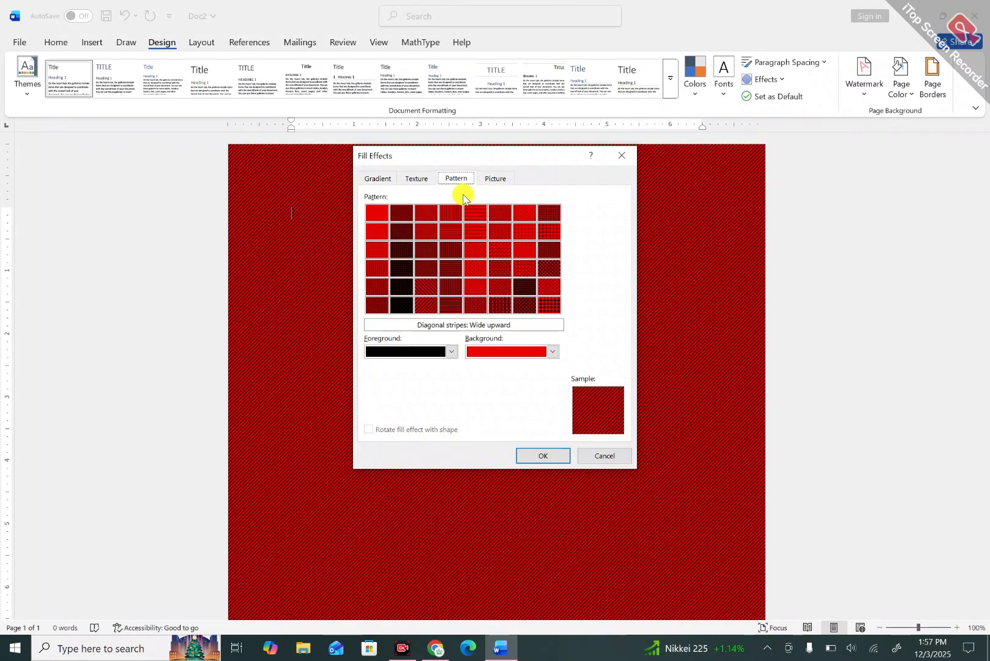
left_click(493, 179)
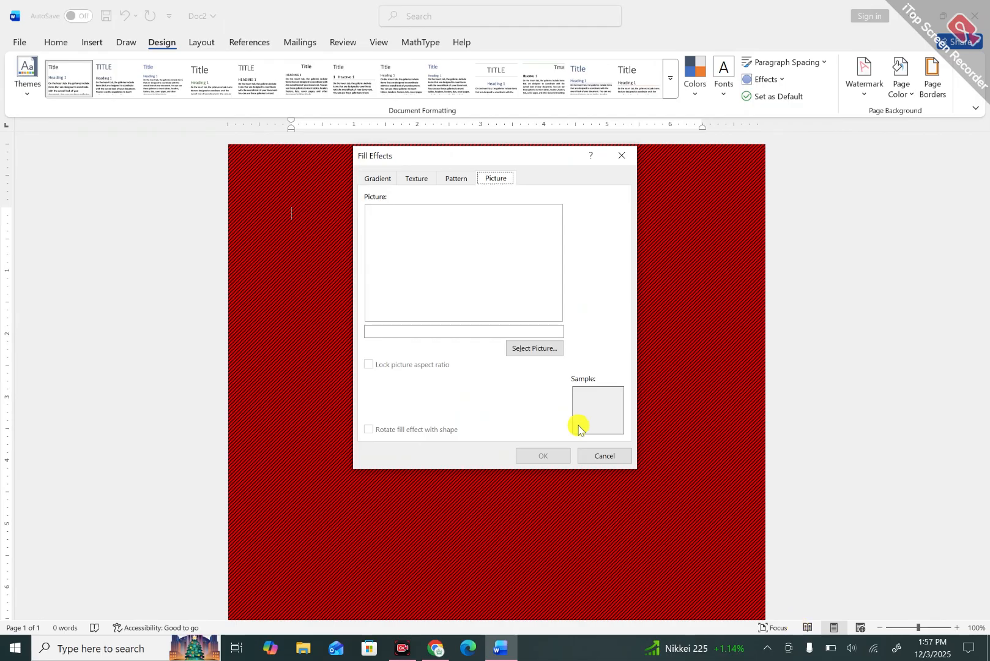
left_click(534, 349)
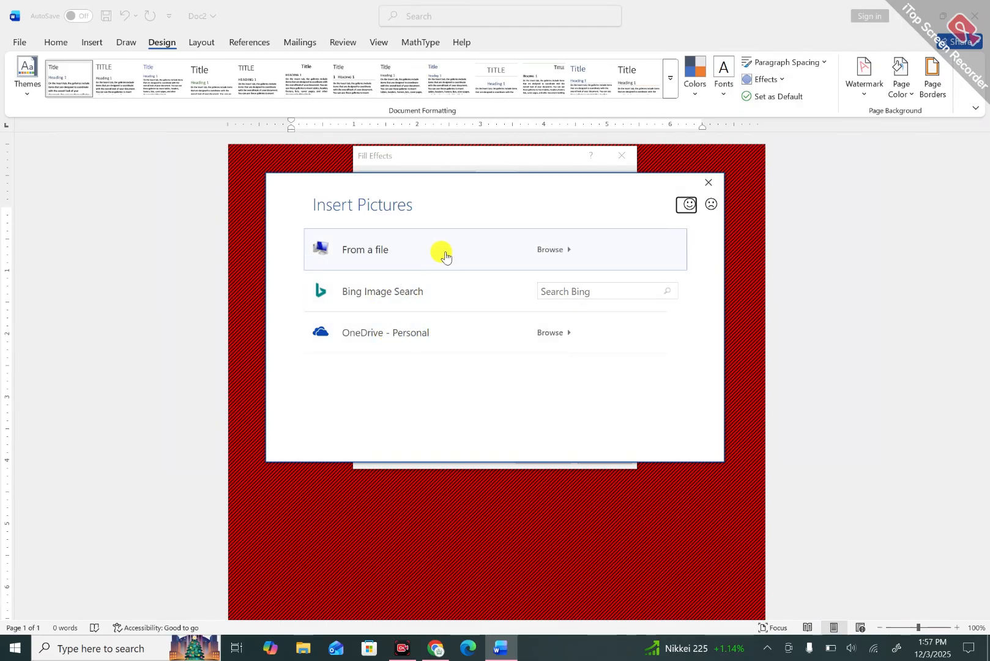
left_click(491, 260)
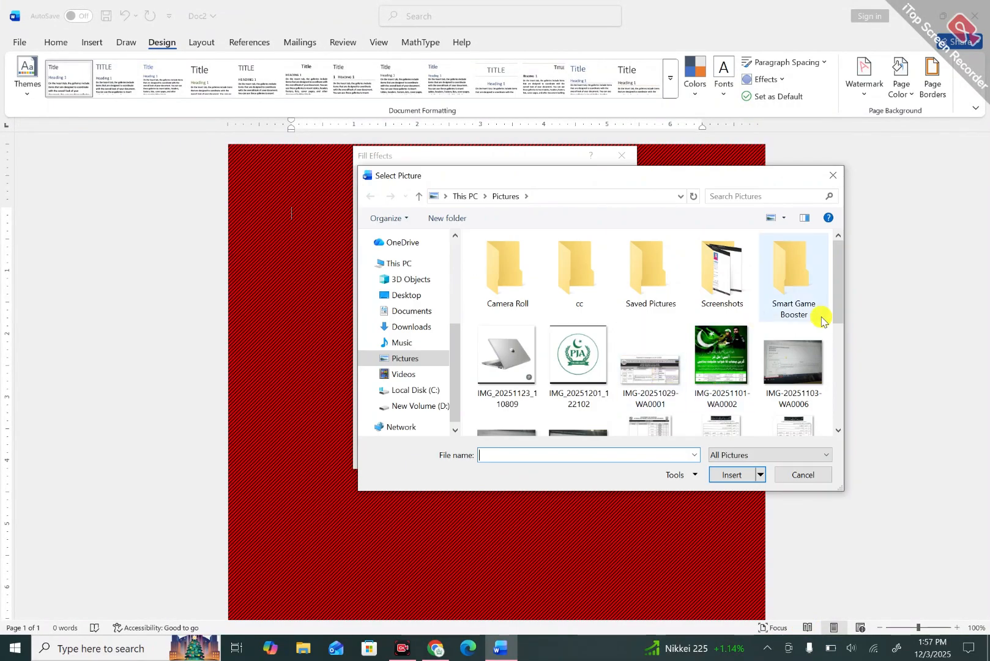
mouse_move(839, 304)
left_mouse_down()
mouse_move(836, 387)
mouse_move(840, 310)
left_mouse_up()
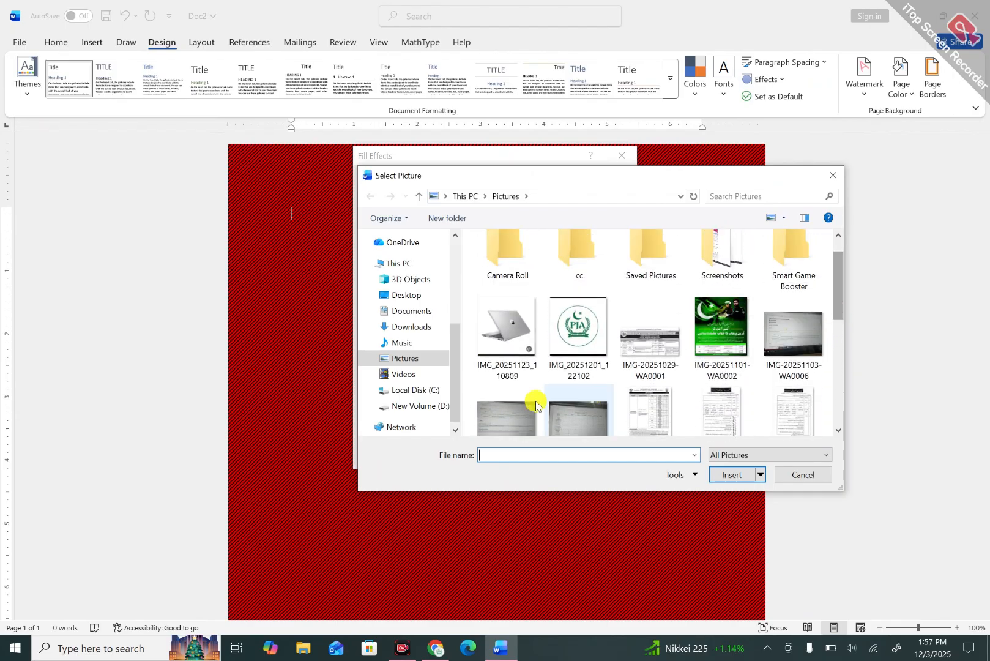
left_click(570, 340)
left_click(731, 475)
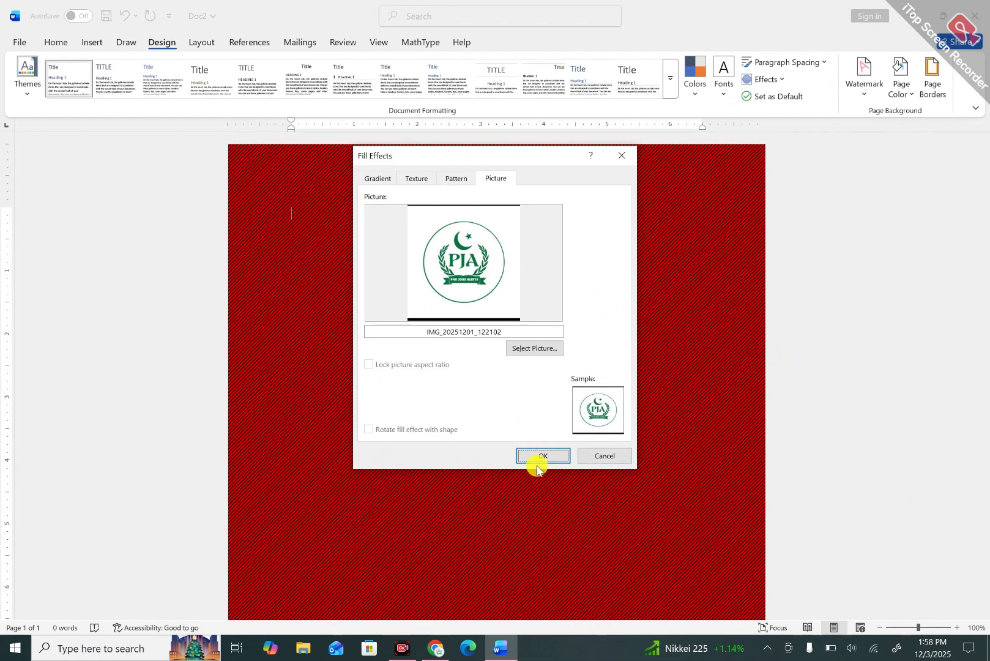
left_click(539, 464)
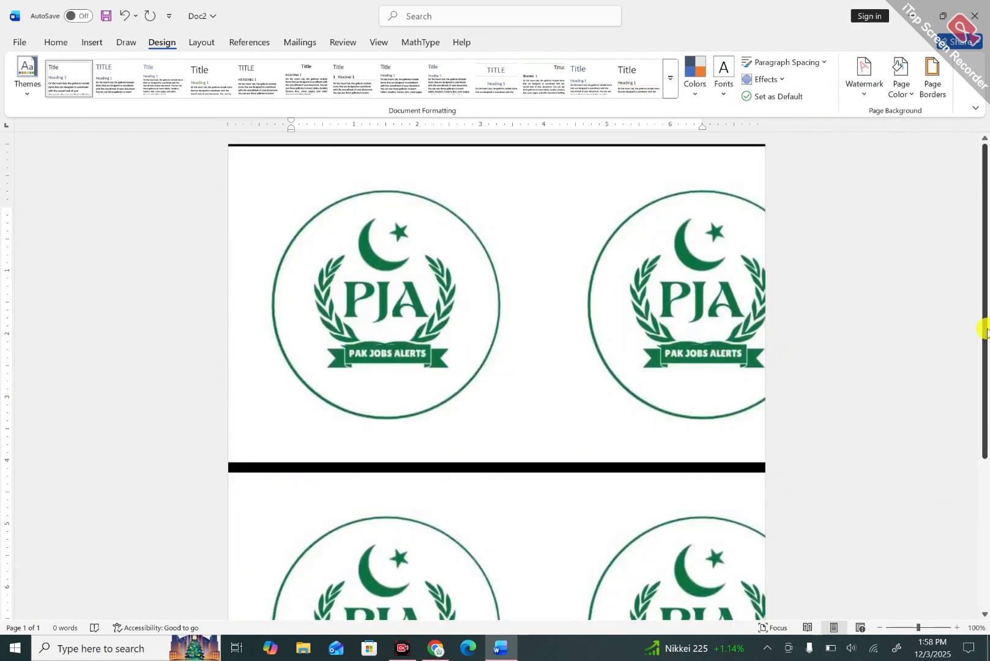
left_click_drag(985, 330, 955, 307)
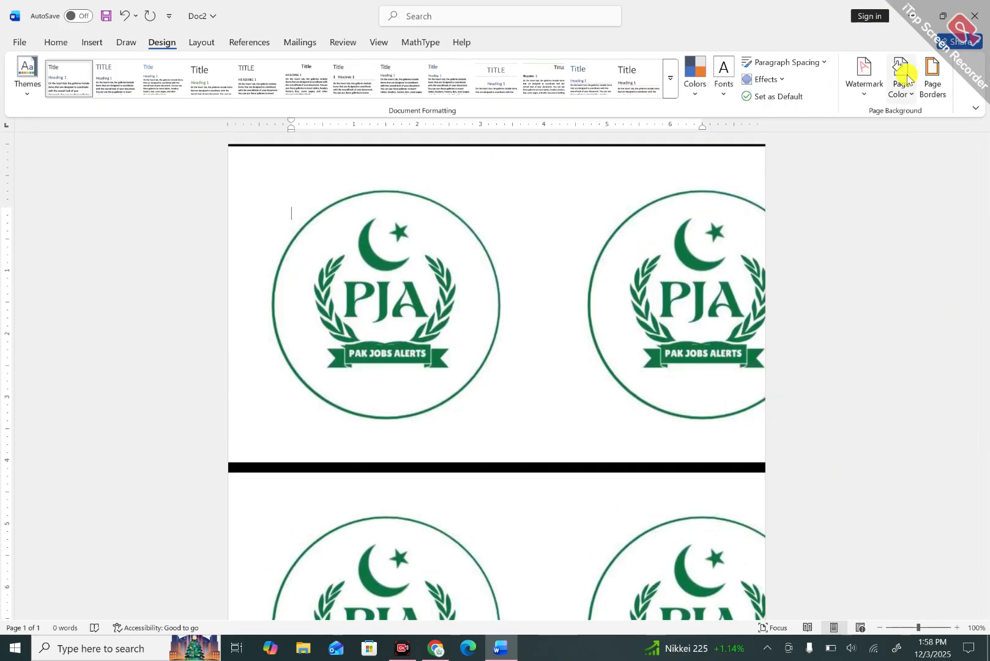
- Review the Gradient, Texture, Pattern and Picture fill effect options for the page, then leave them without making changes
left_click(906, 92)
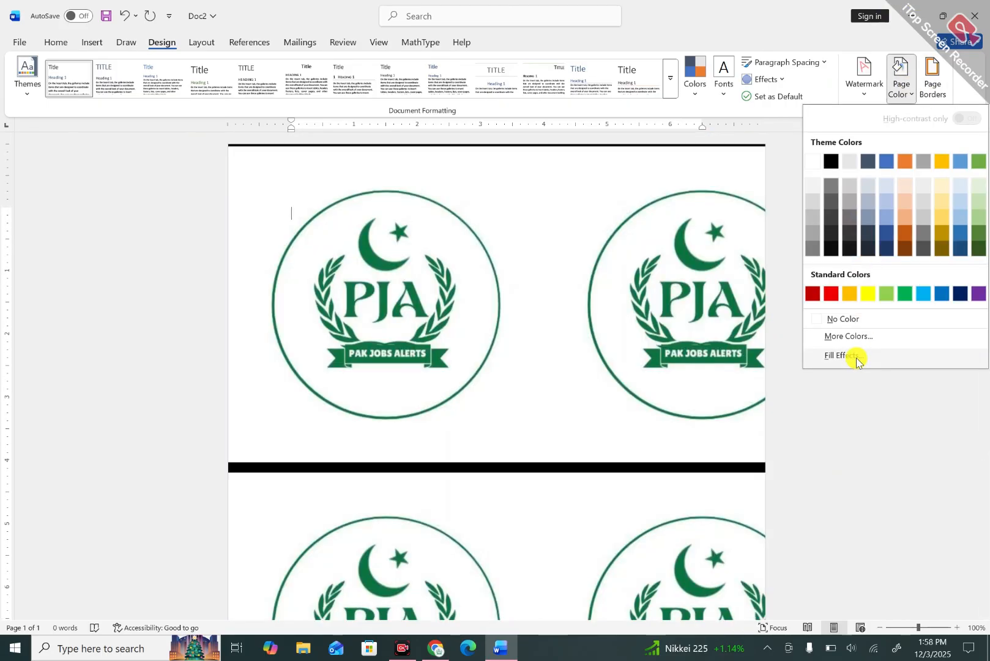
left_click(856, 359)
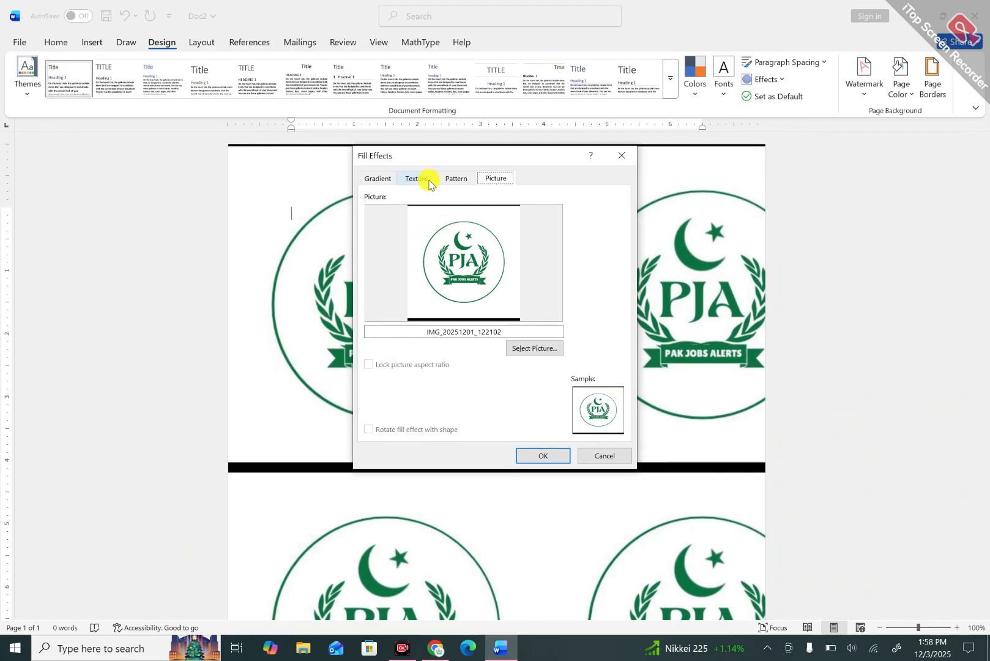
left_click(385, 178)
left_click(410, 180)
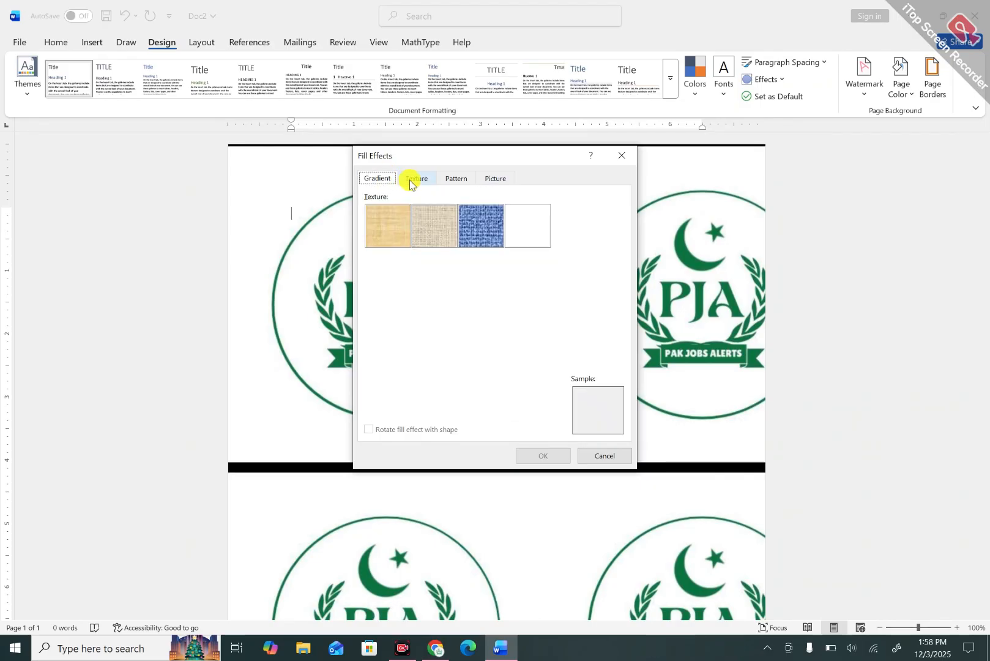
left_click(455, 180)
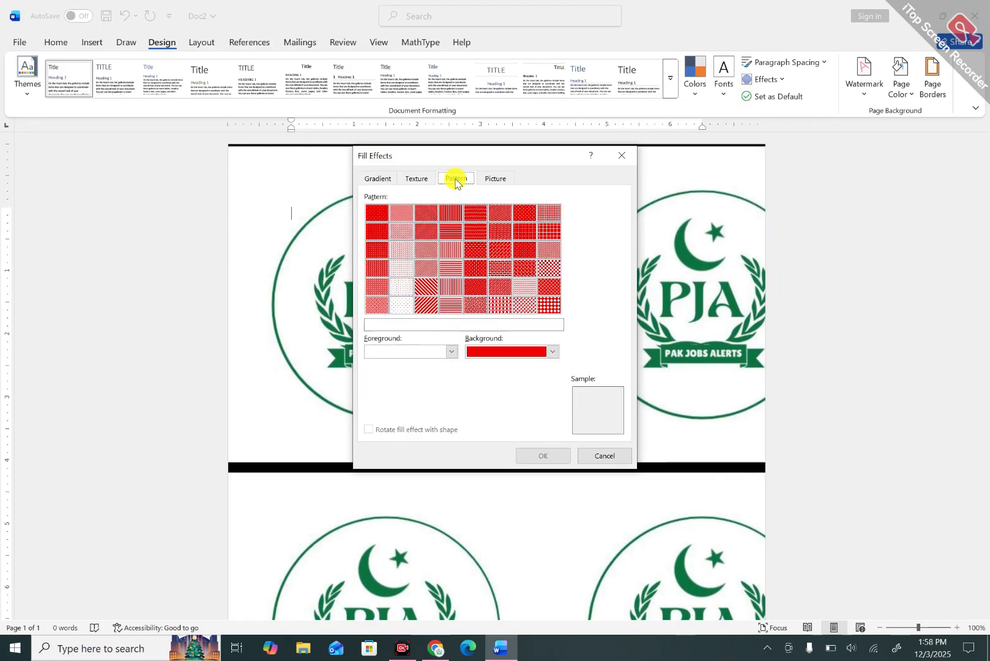
left_click(490, 180)
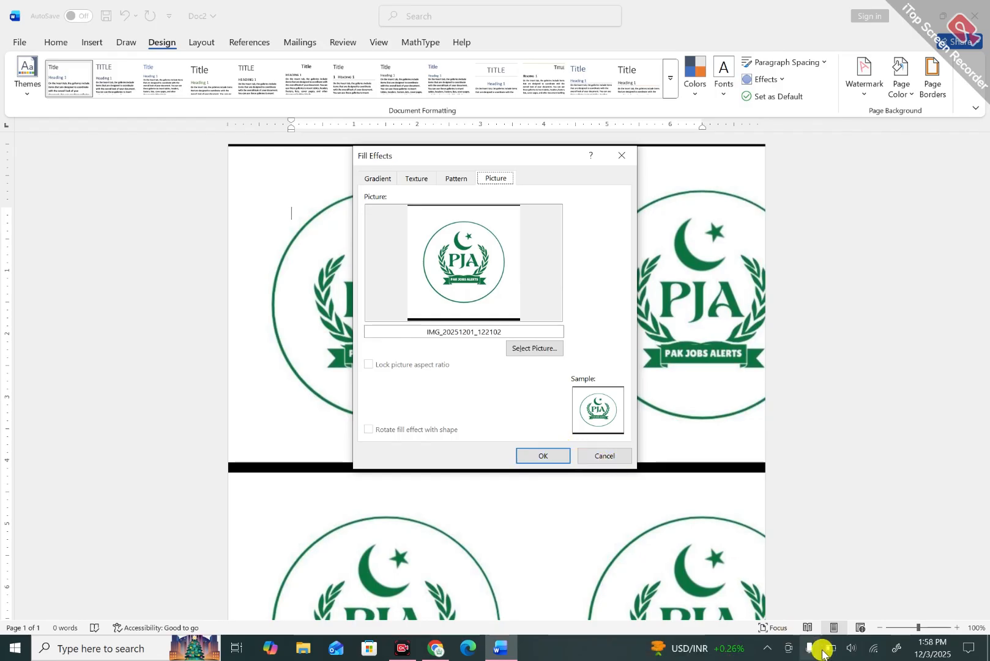
left_click(616, 159)
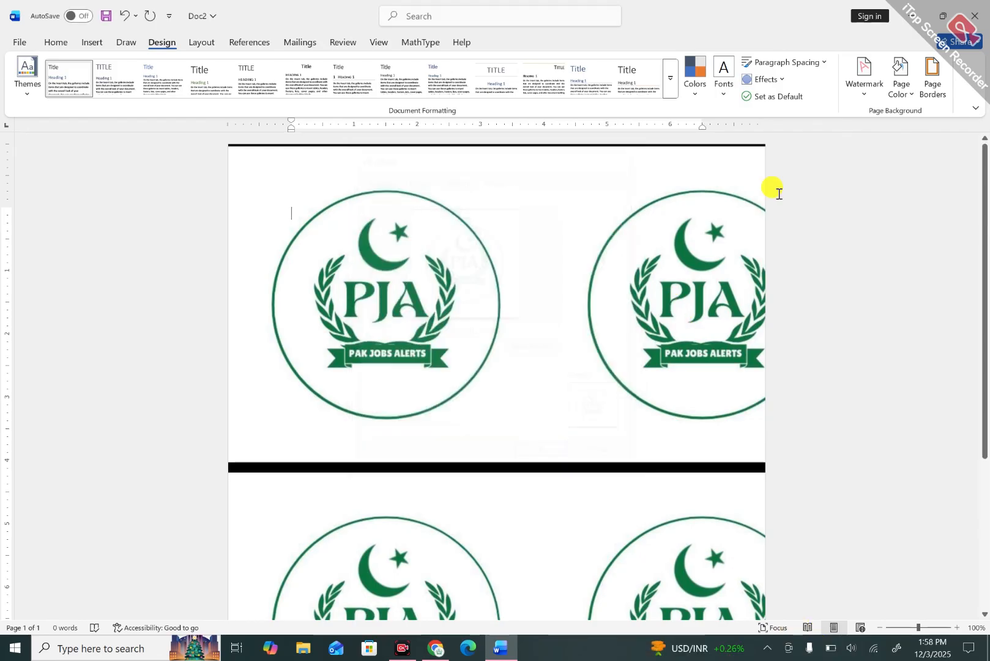
- Replace the page's picture fill with a one-color gradient fill effect
left_click(900, 77)
left_click(864, 357)
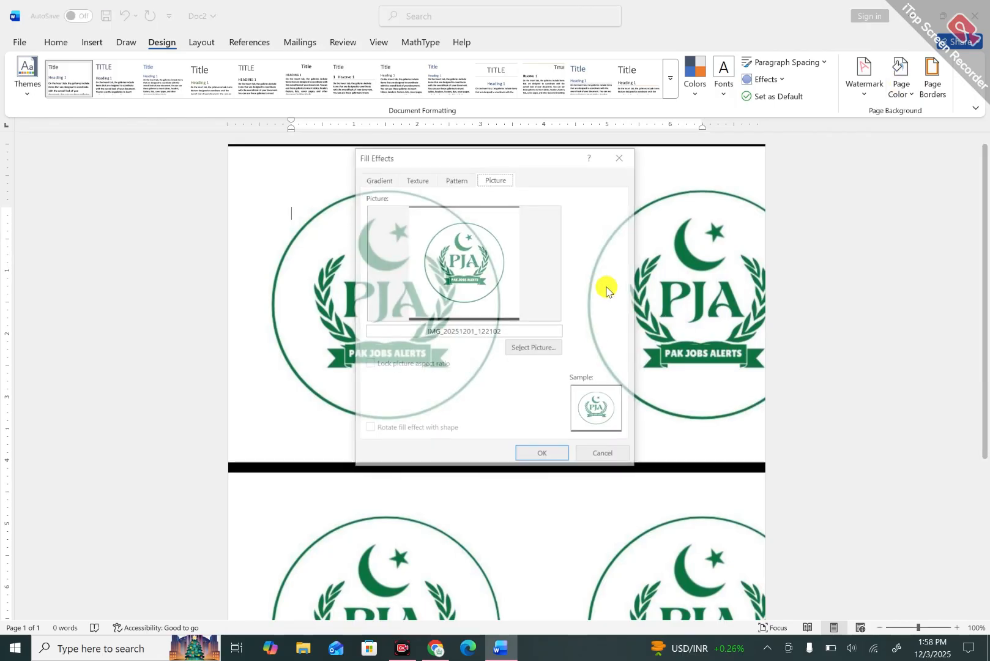
left_click(456, 178)
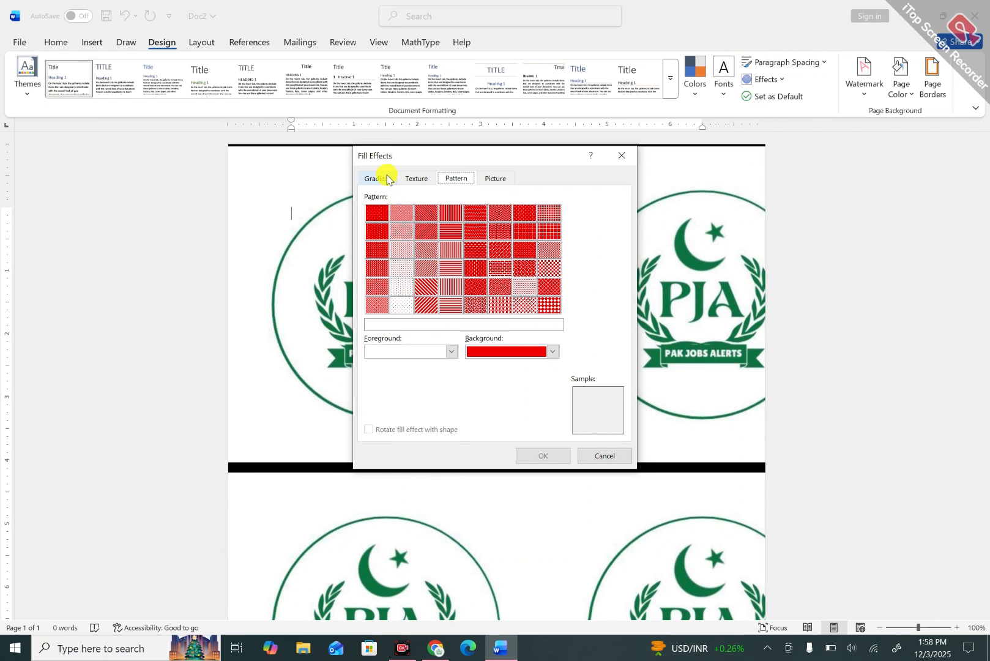
left_click(386, 178)
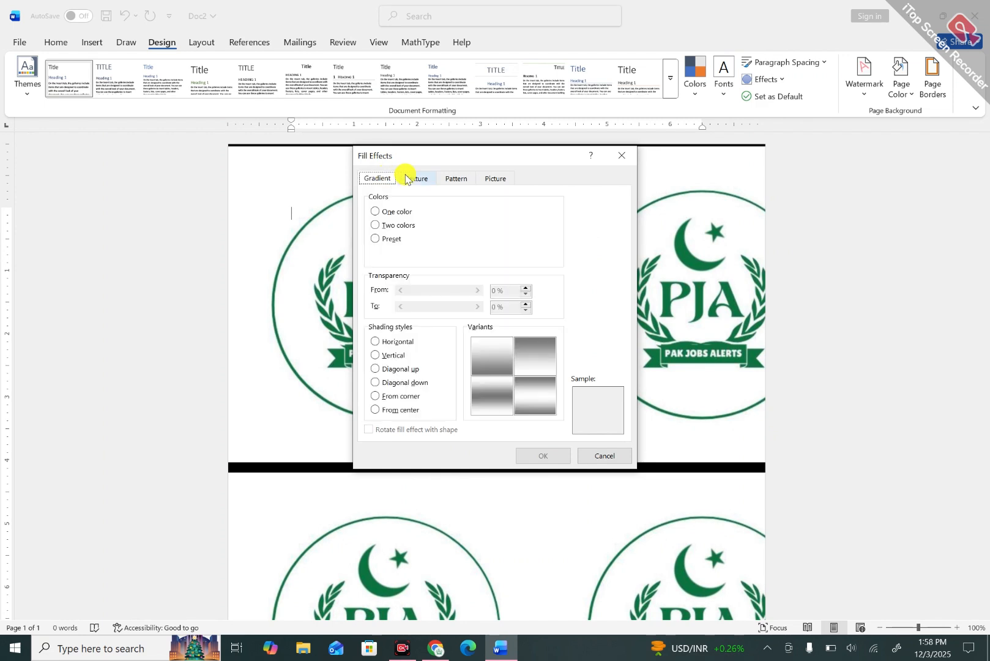
left_click(376, 214)
left_click(555, 457)
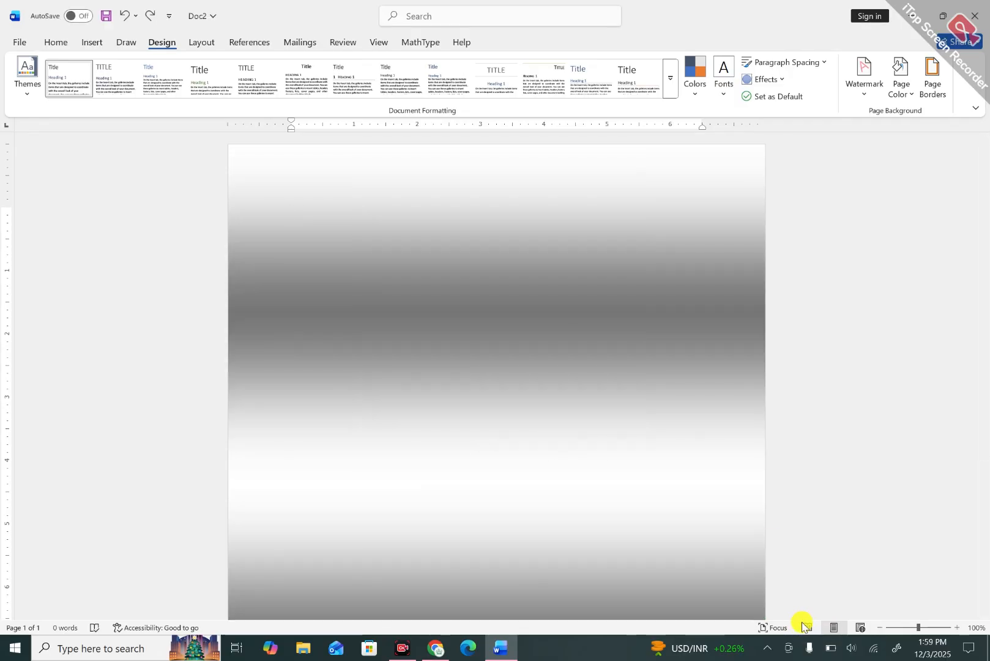
- Try the Box, Shadow, 3-D and Custom page border settings, then reset the setting to None
left_click(931, 72)
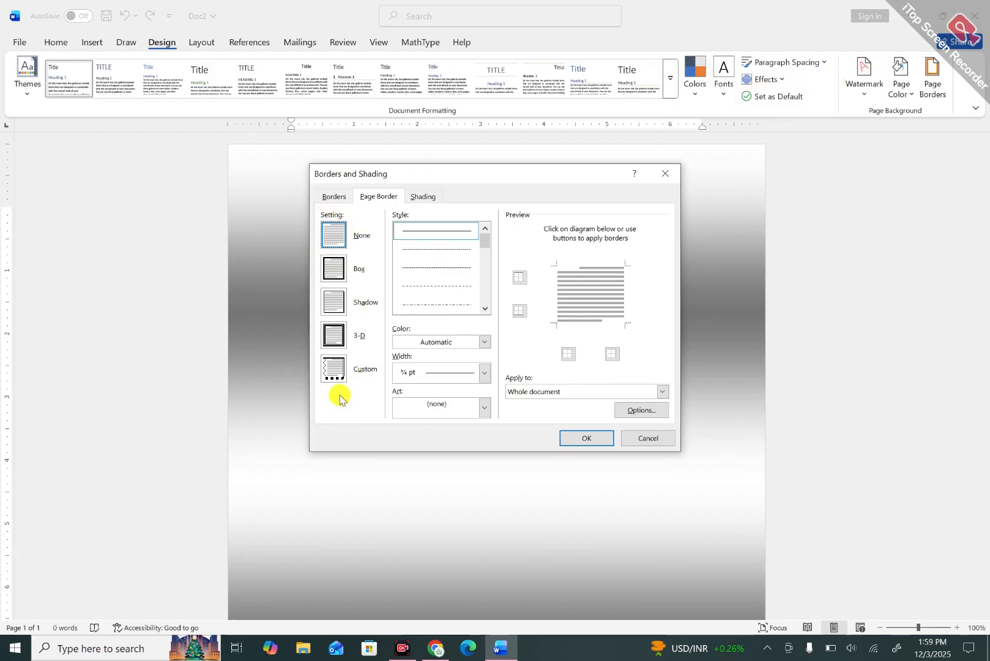
left_click(331, 278)
left_click(335, 304)
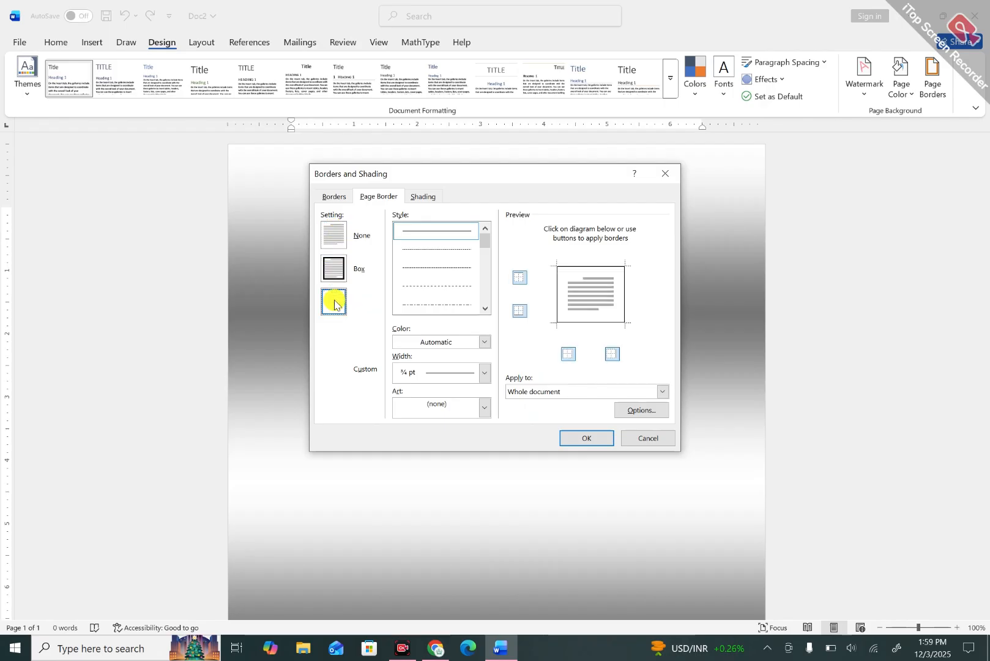
left_click(334, 334)
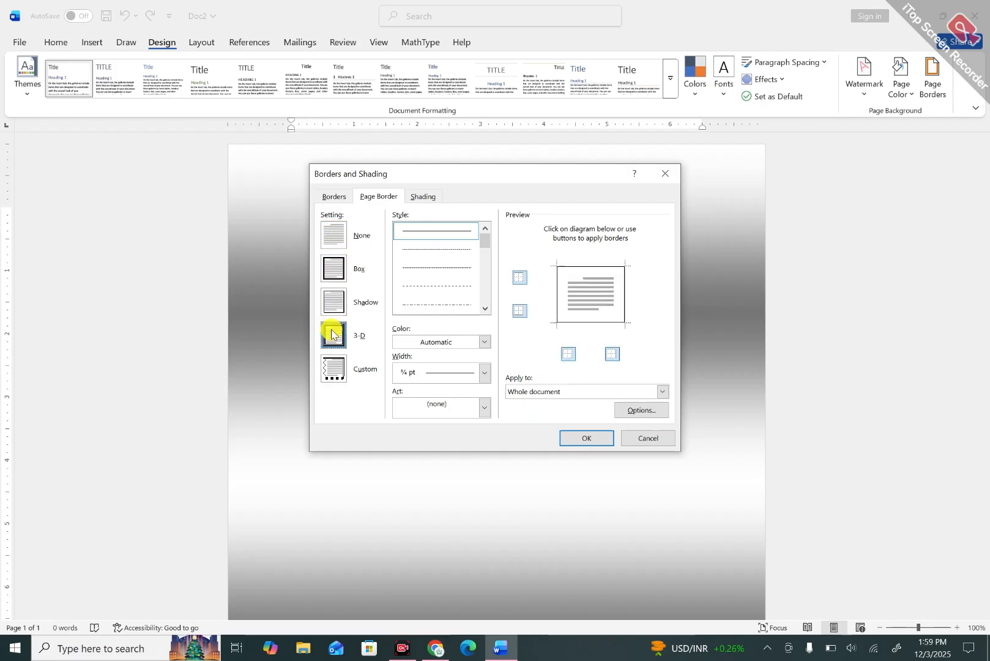
left_click(339, 228)
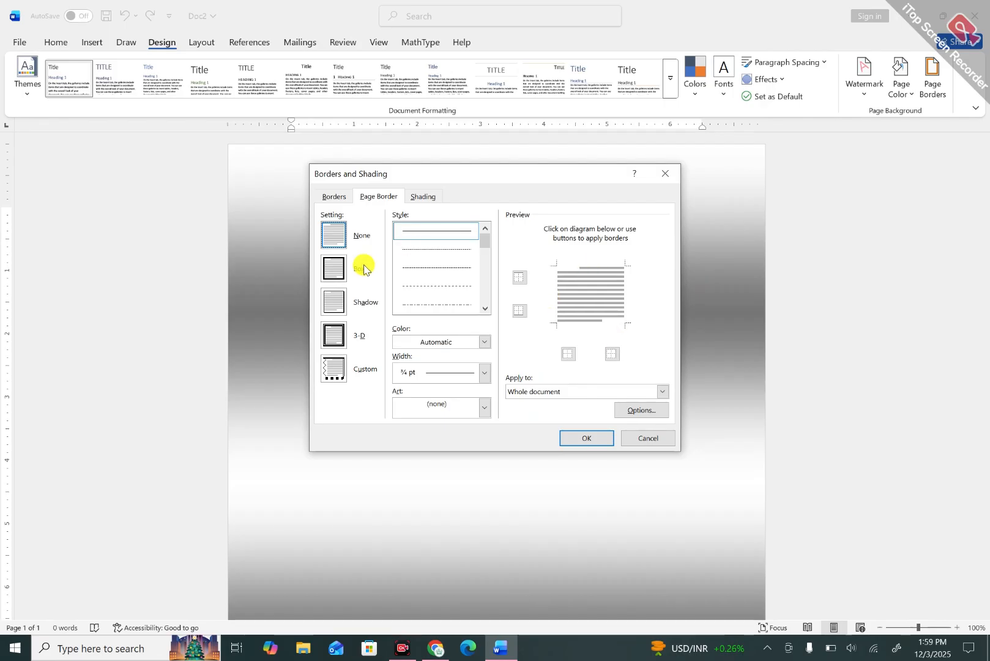
left_click(333, 269)
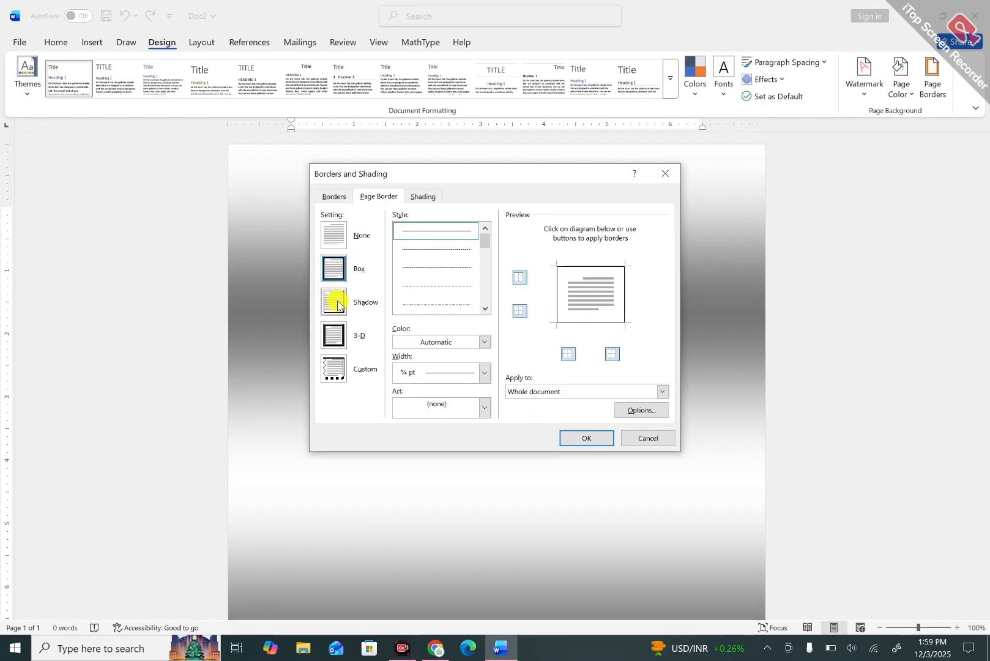
left_click(337, 305)
left_click(326, 343)
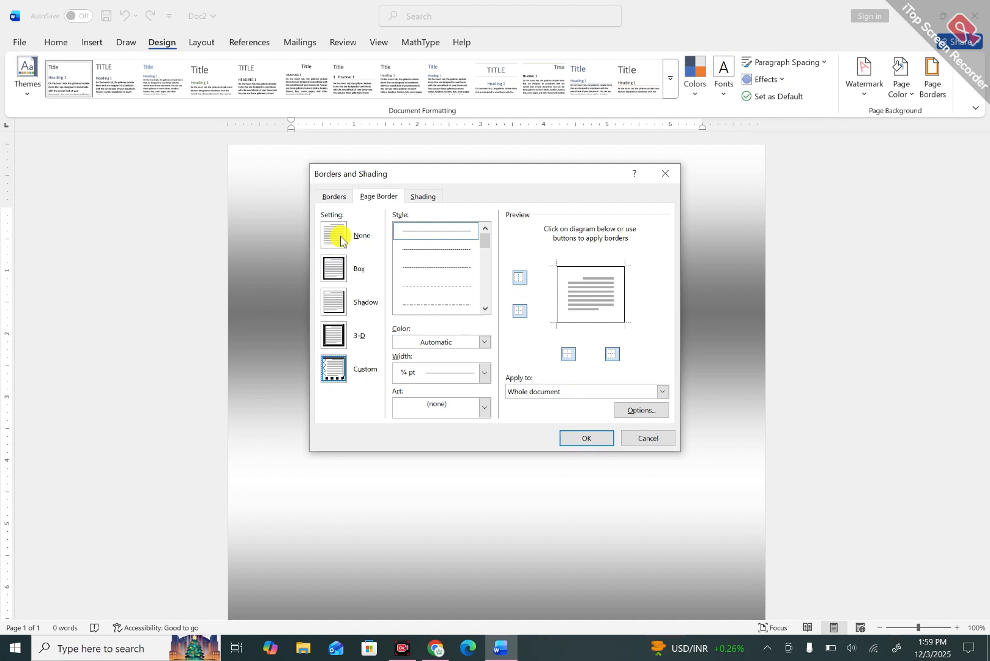
left_click(340, 240)
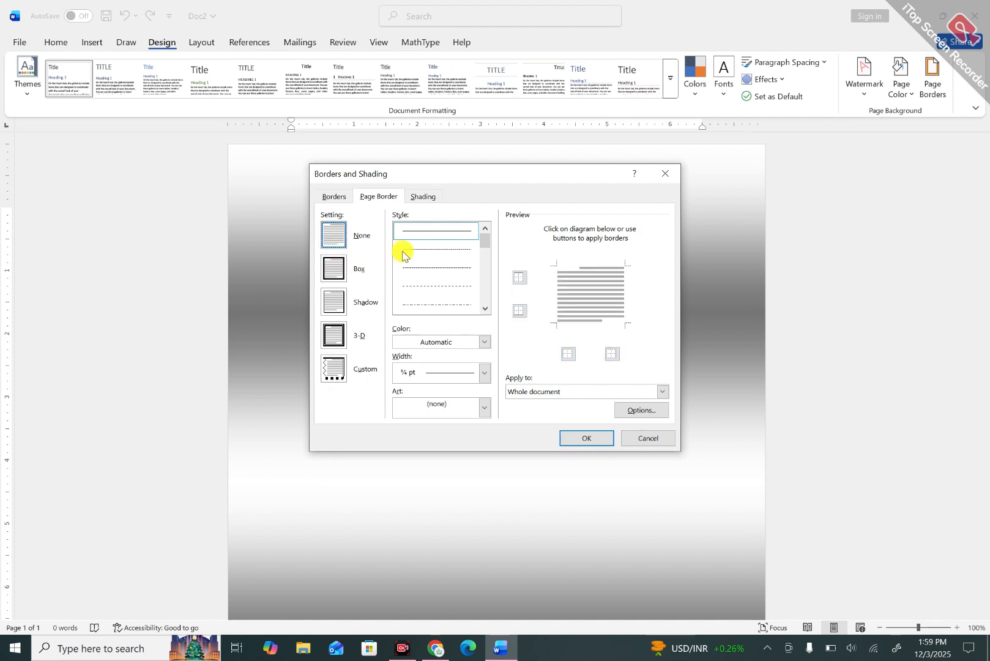
- Apply a Box page border to the whole document using a 3 pt thick-and-thin line style
left_click(337, 271)
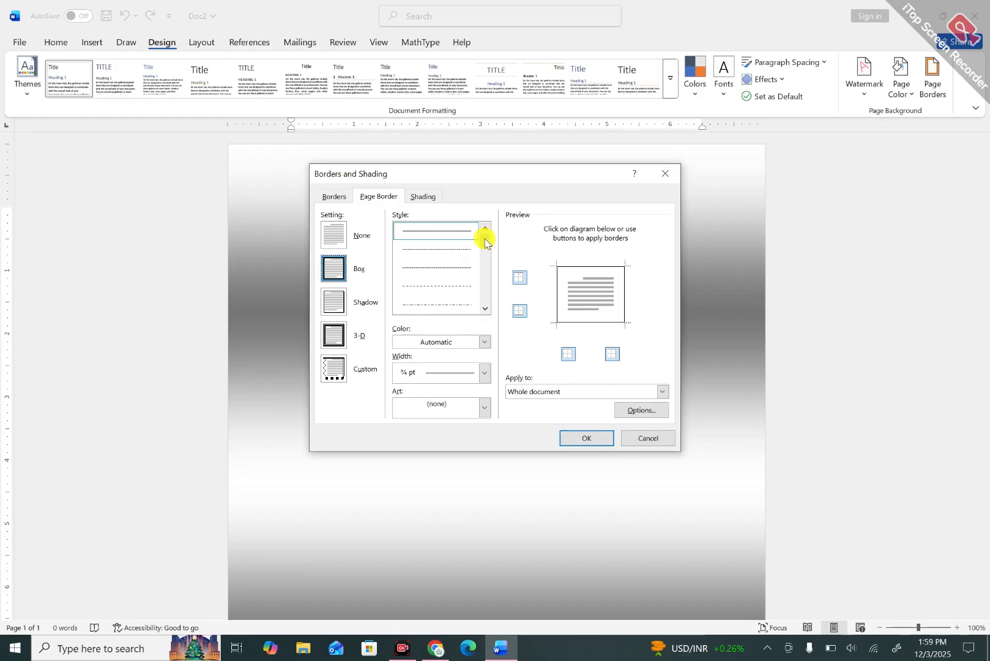
mouse_move(487, 243)
left_mouse_down()
mouse_move(484, 286)
mouse_move(483, 265)
left_mouse_up()
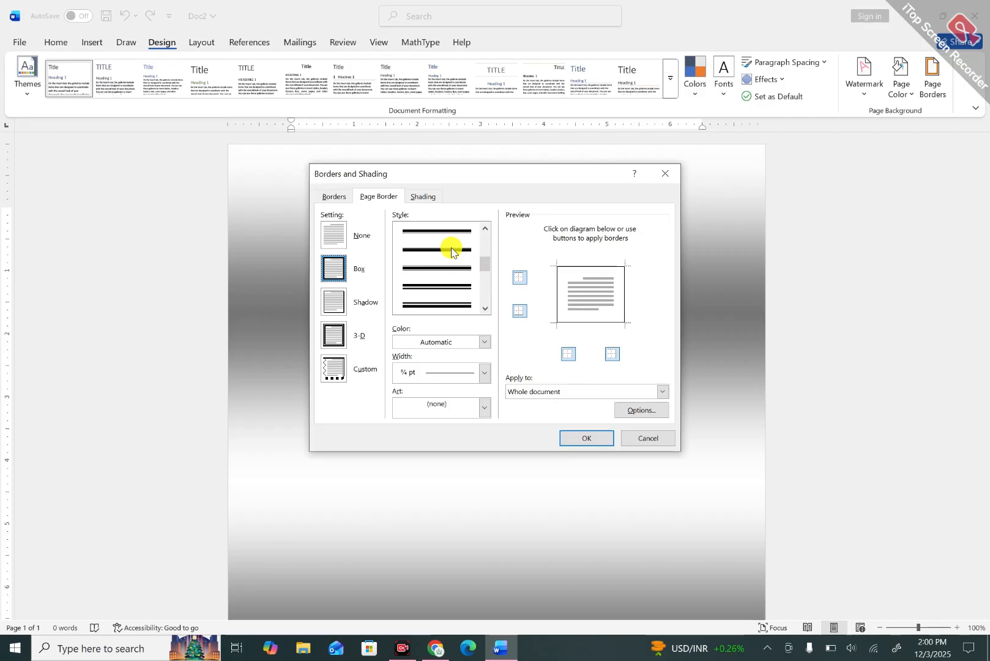
left_click(451, 251)
left_click(583, 438)
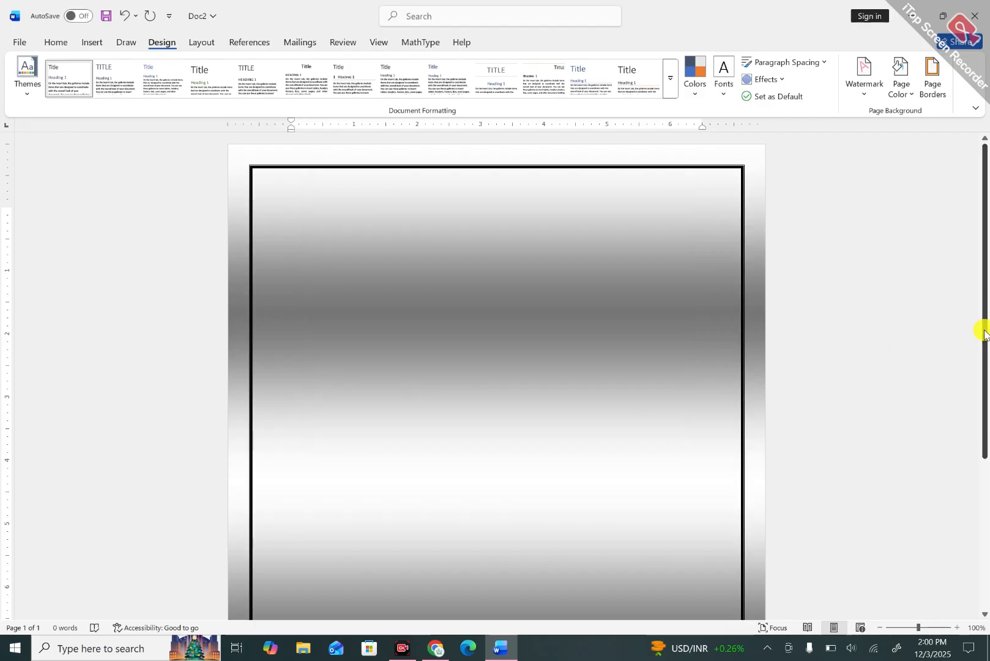
left_click_drag(984, 333, 973, 266)
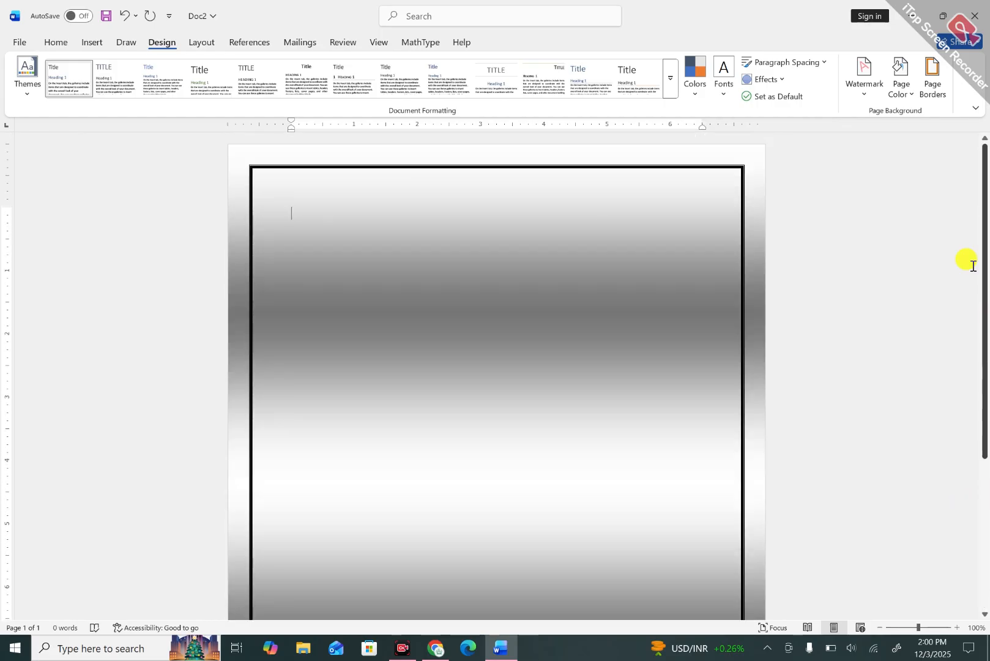
- Change the Box page border's line style to the double wavy line
left_click(900, 87)
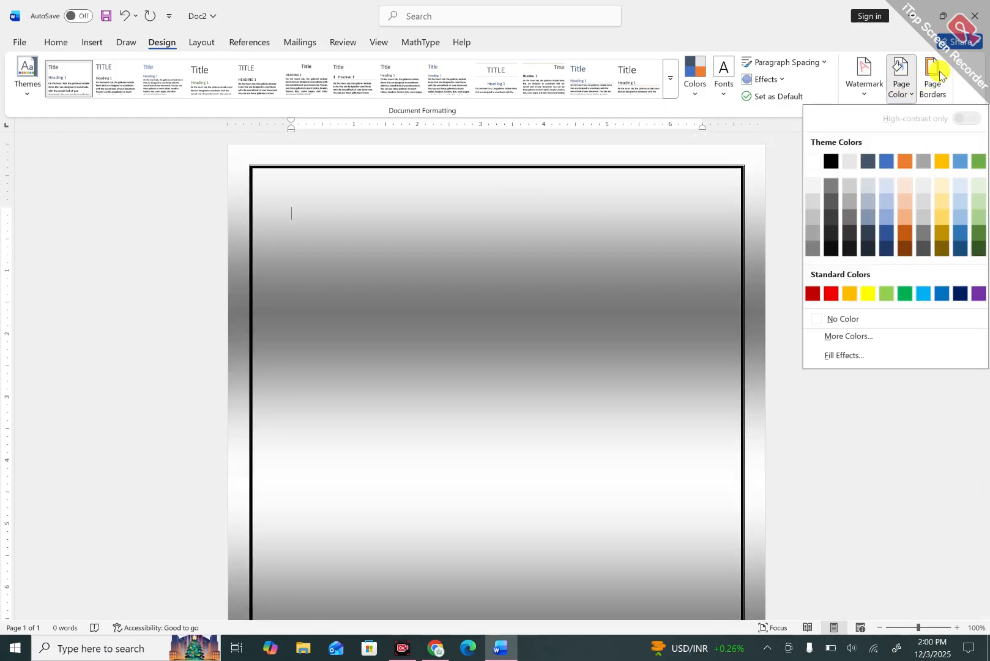
left_click(933, 79)
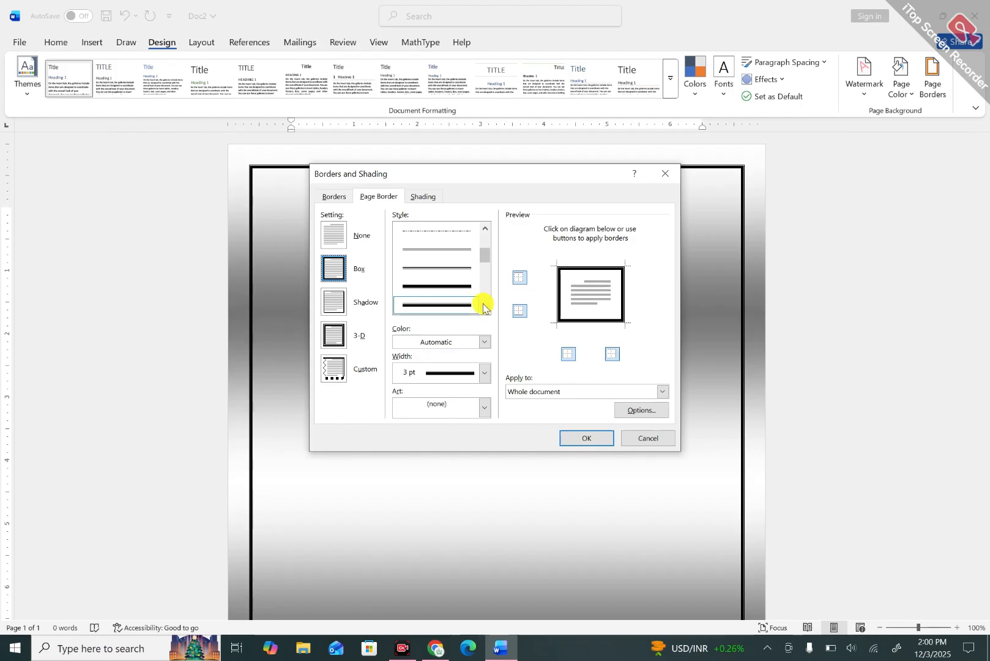
scroll(483, 306, "down", 1)
scroll(484, 300, "down", 3)
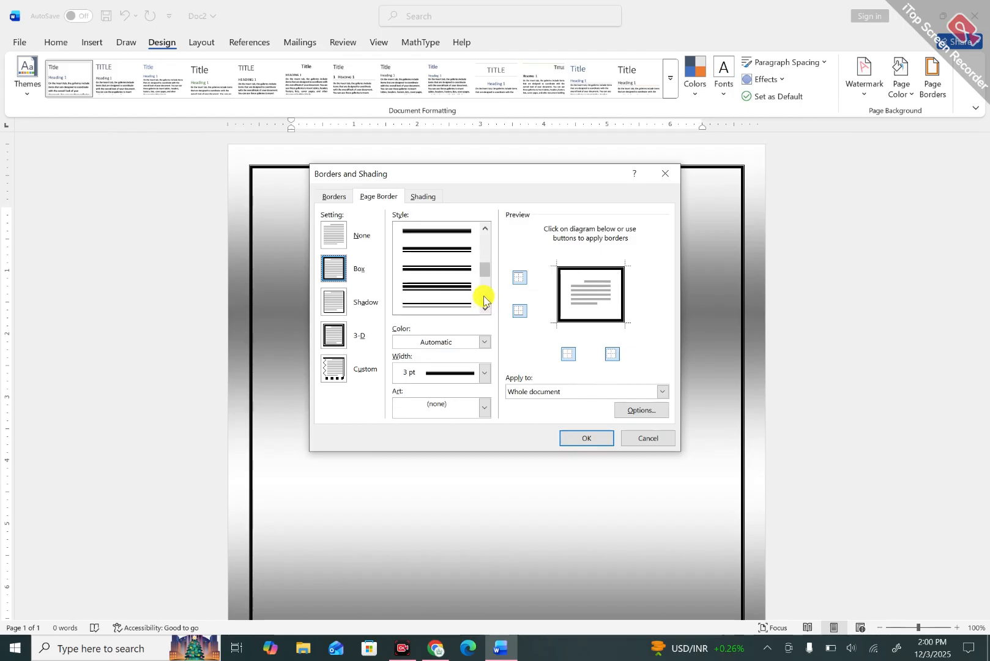
scroll(484, 301, "down", 3)
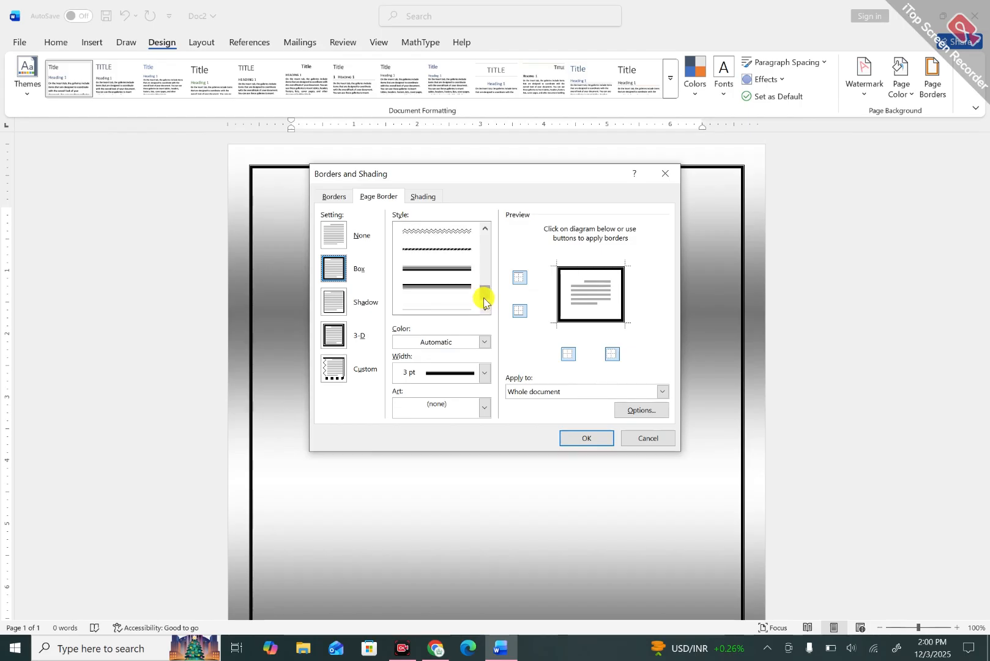
left_click(452, 232)
left_click(574, 436)
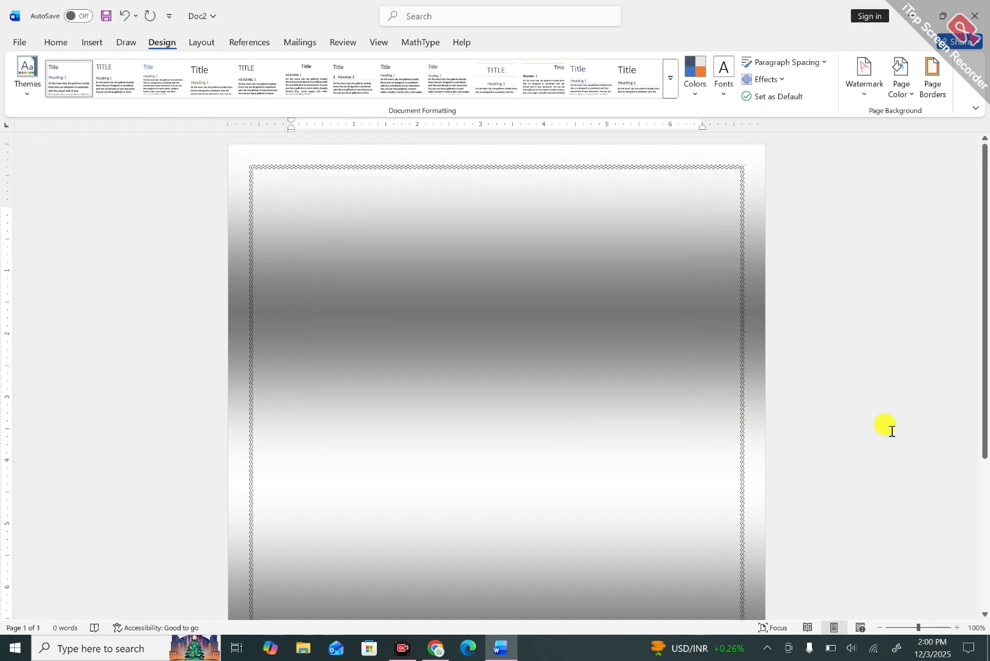
- Change the Box page border's line style to the thick slanted-dash line for the whole document
left_click(935, 82)
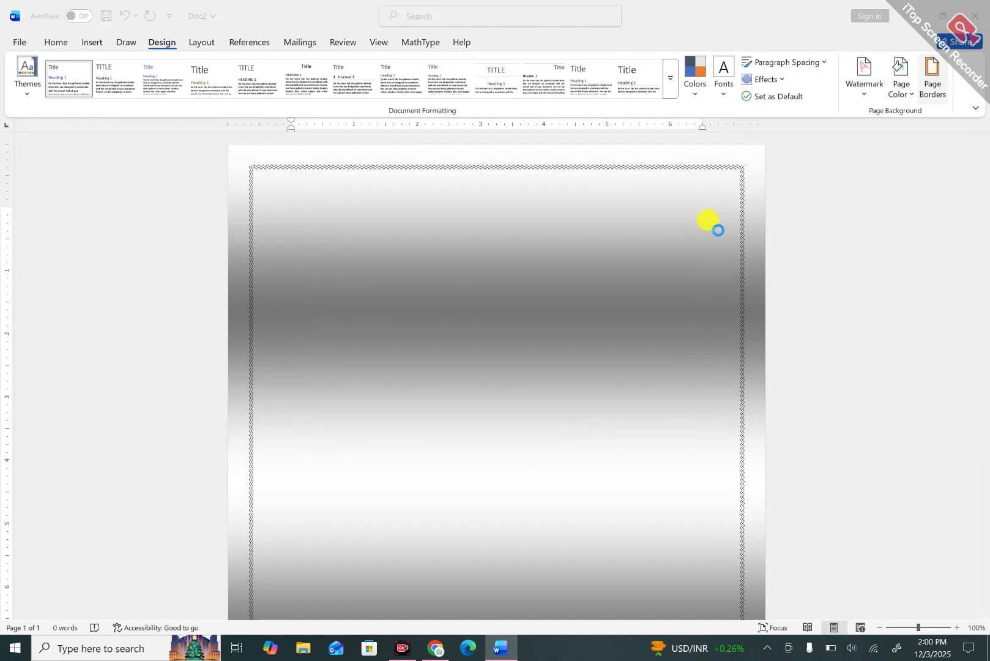
left_click(460, 286)
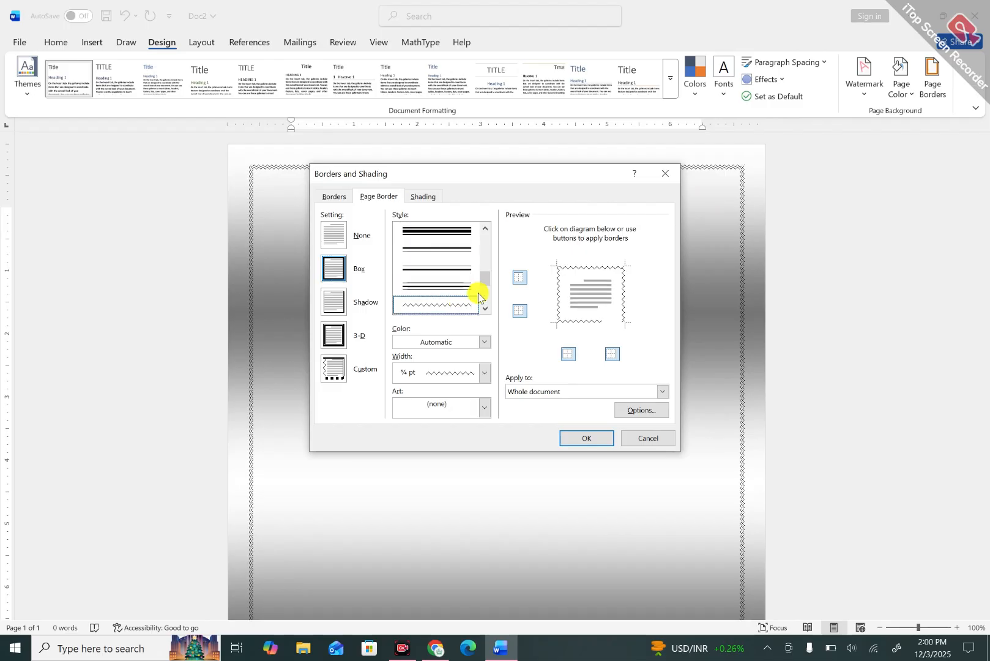
scroll(482, 301, "down", 3)
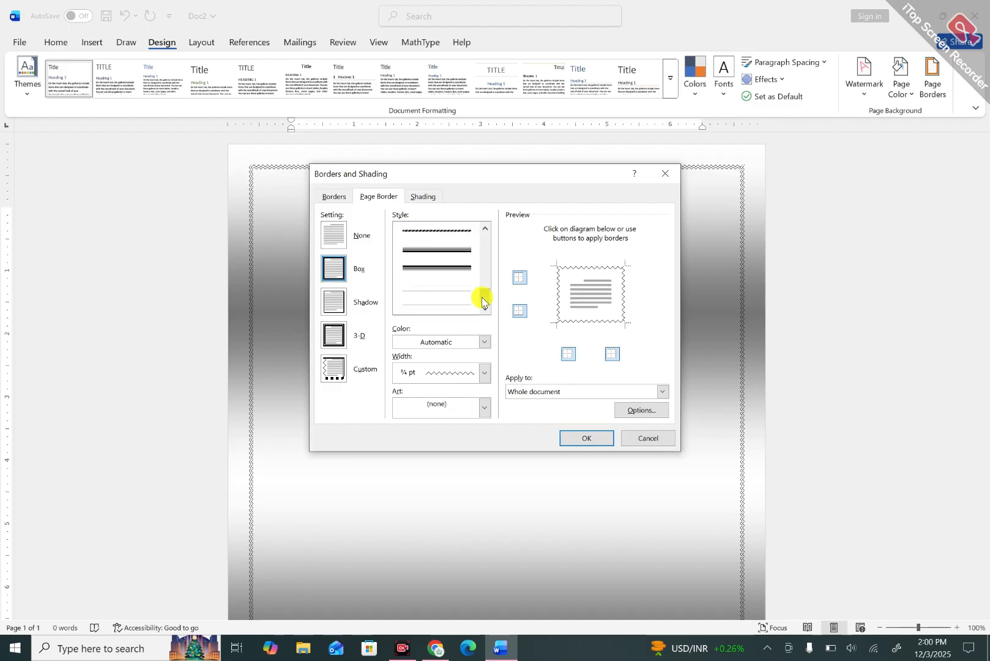
scroll(478, 270, "up", 2)
left_click(464, 303)
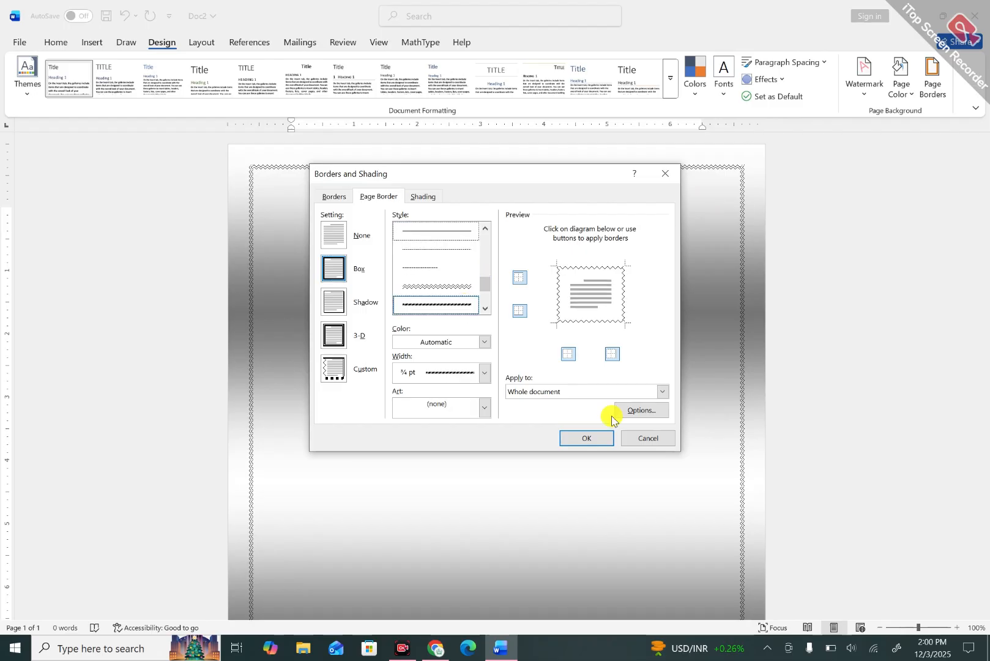
left_click(599, 439)
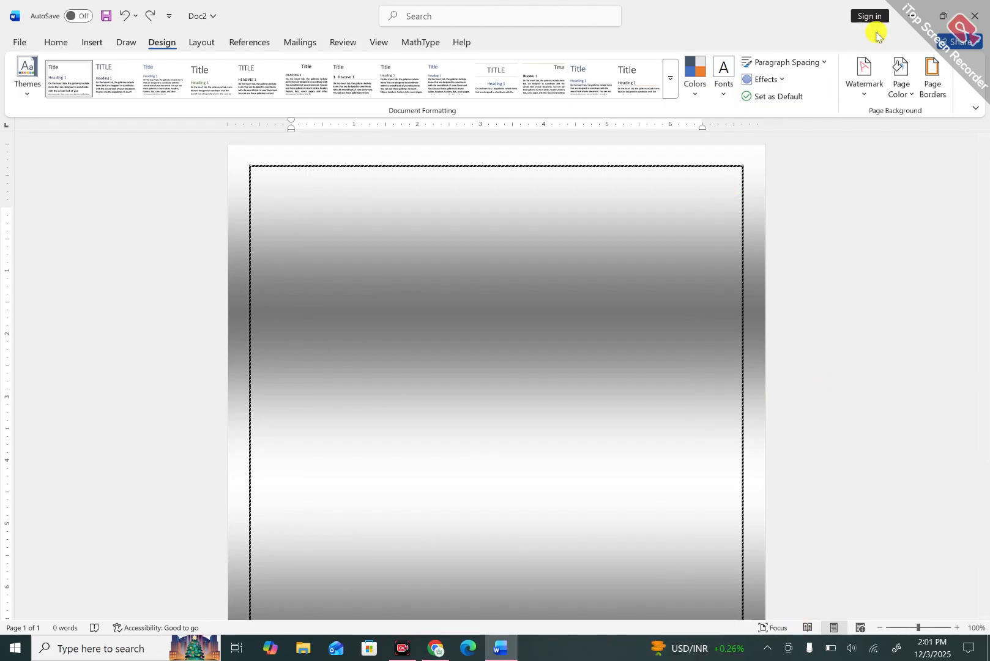
- Select a 3 pt thick-and-thin double line style for the Box page border
left_click(934, 82)
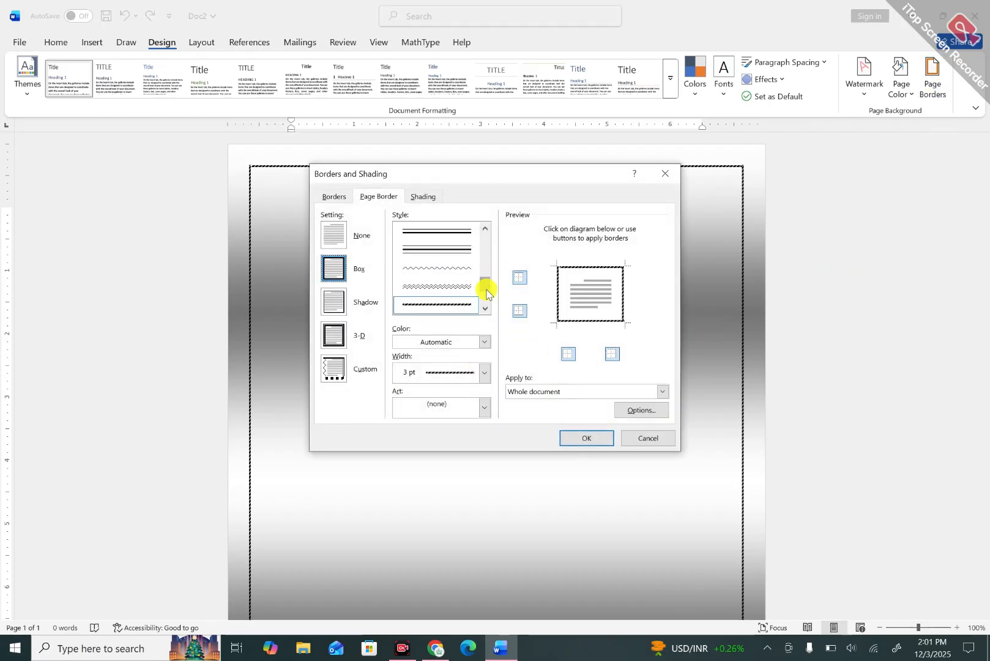
left_click_drag(487, 288, 486, 294)
left_click(486, 252)
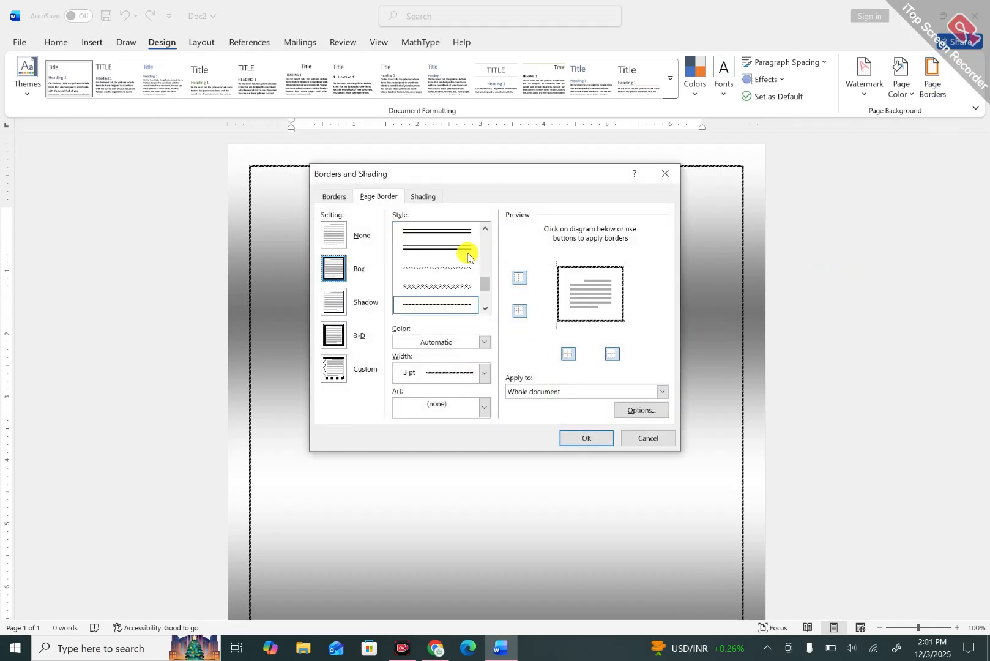
left_click(487, 238)
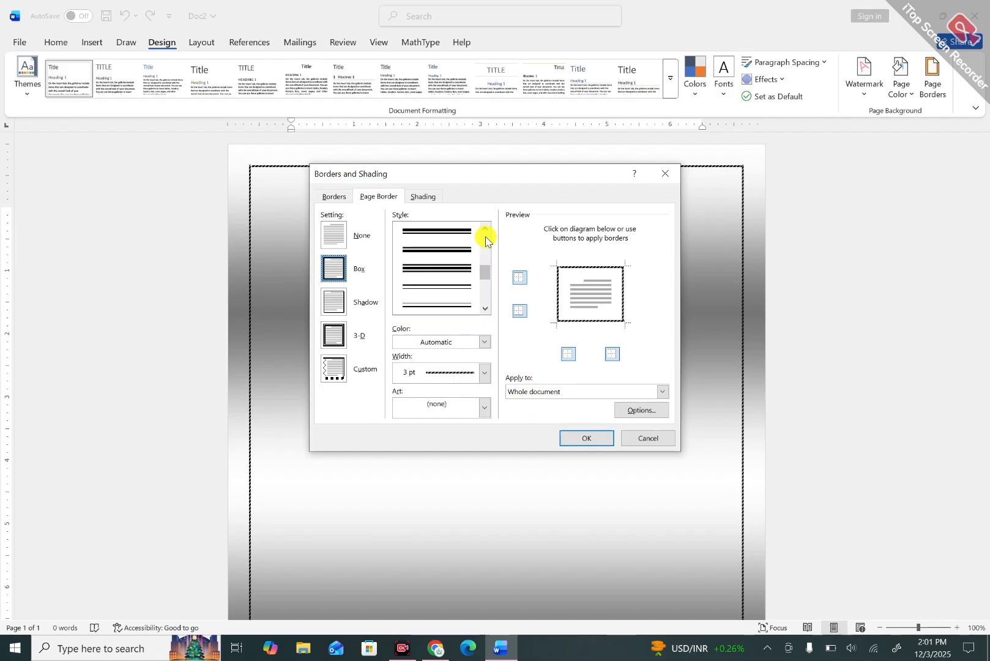
left_click(459, 248)
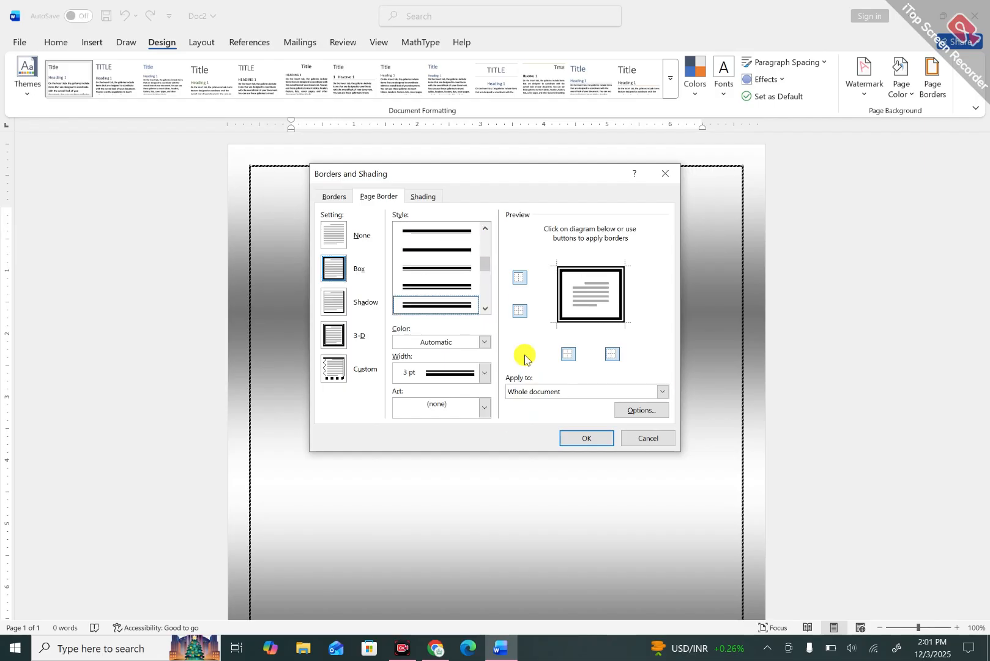
- Color the page border green from the theme colors, keep the 3 pt width, and apply it to the whole document
left_click(483, 344)
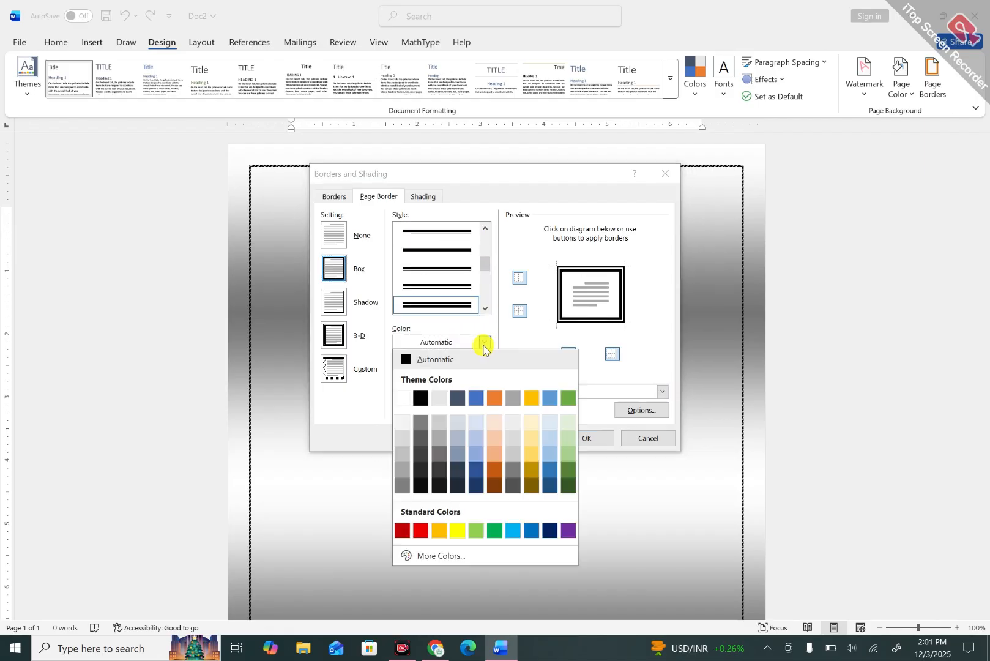
left_click(566, 399)
left_click(484, 372)
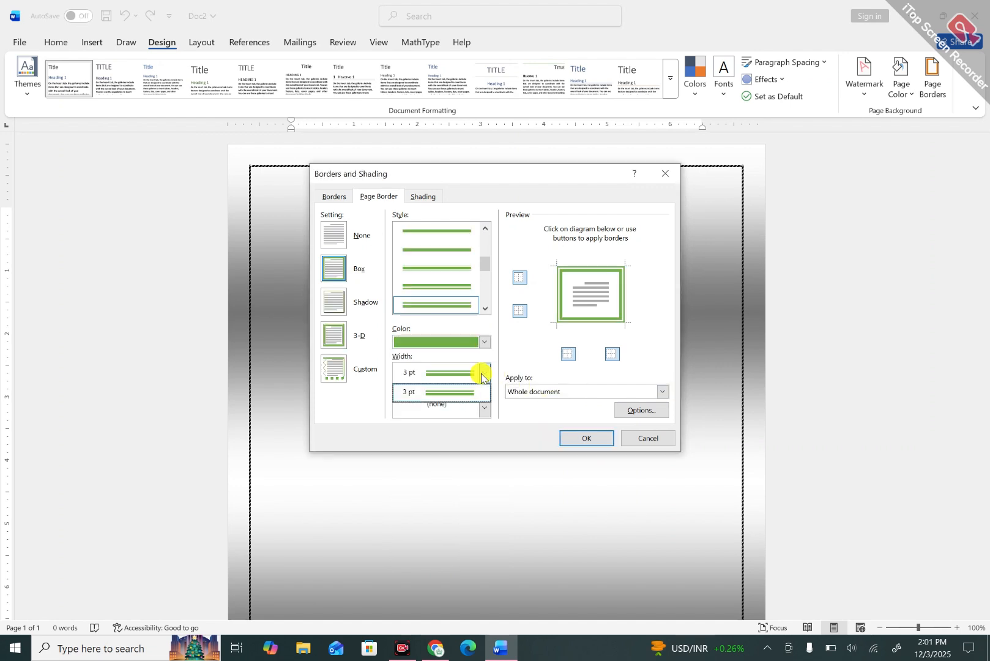
left_click(483, 373)
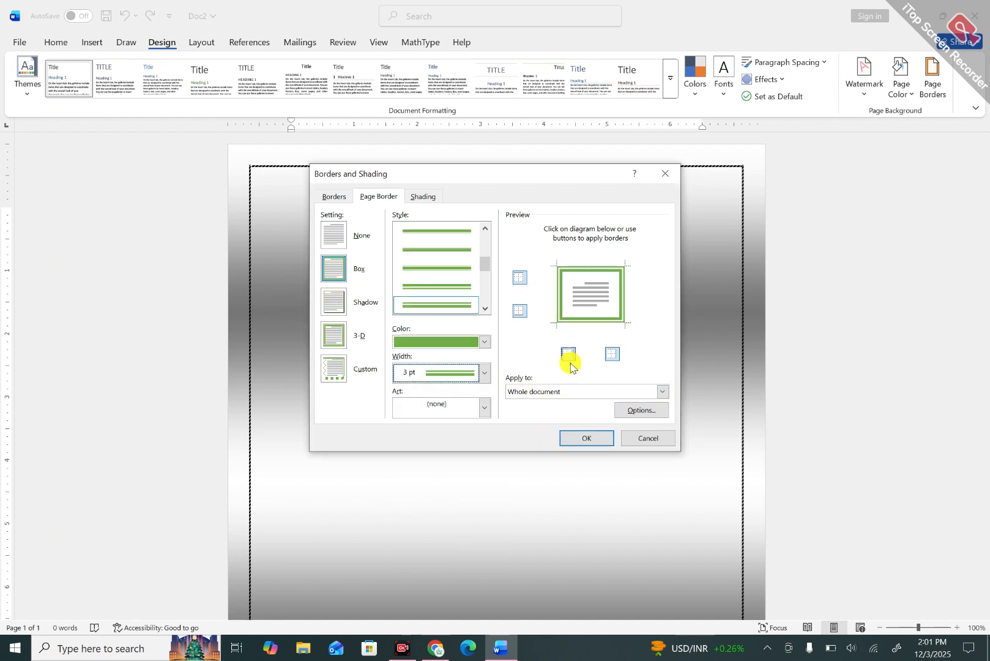
left_click(661, 391)
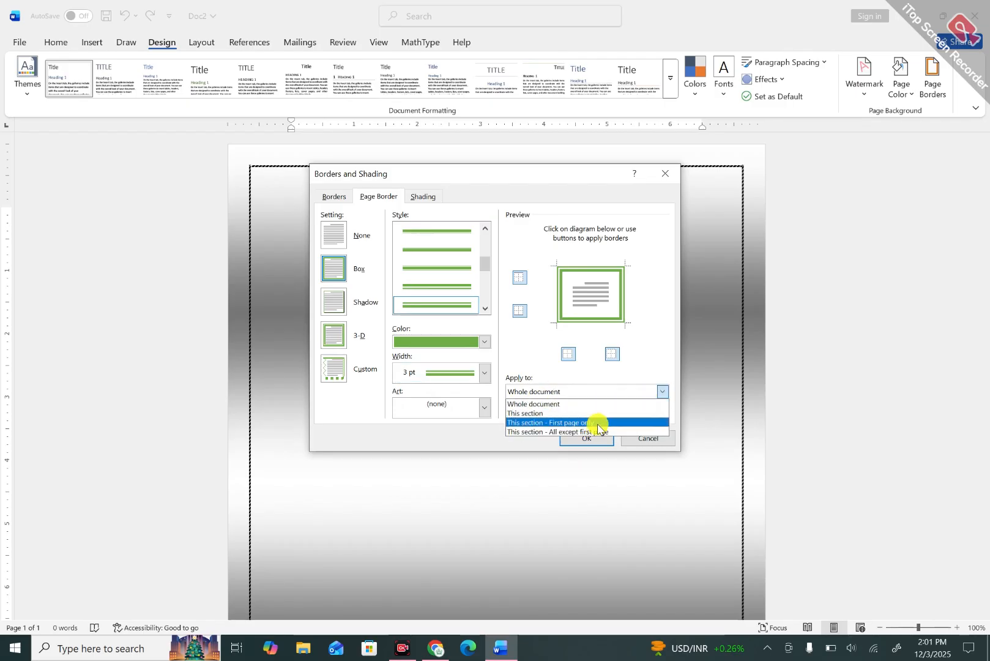
left_click(544, 493)
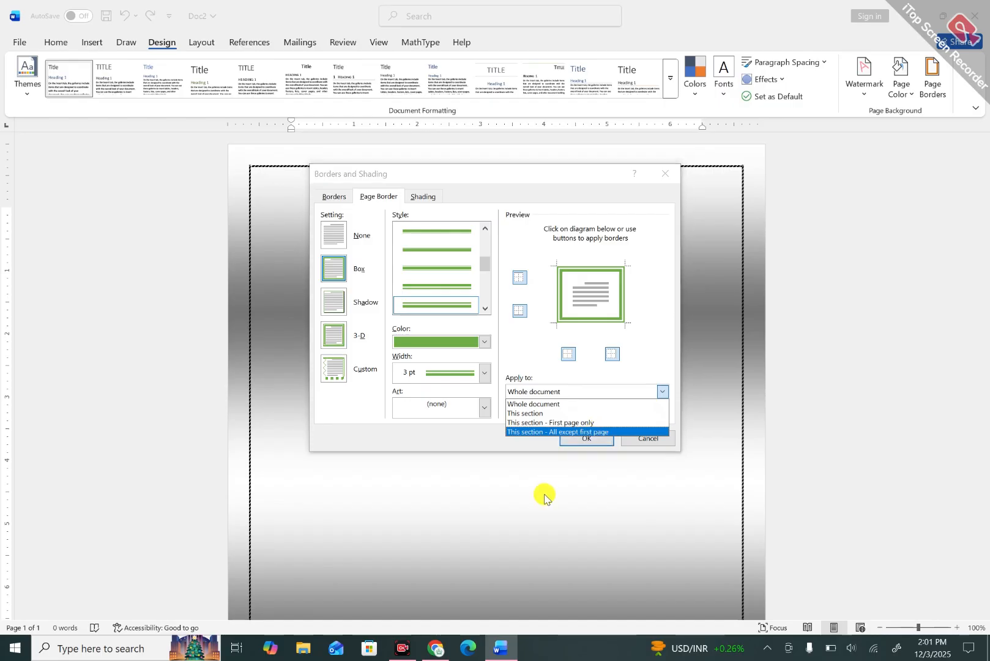
left_click(454, 372)
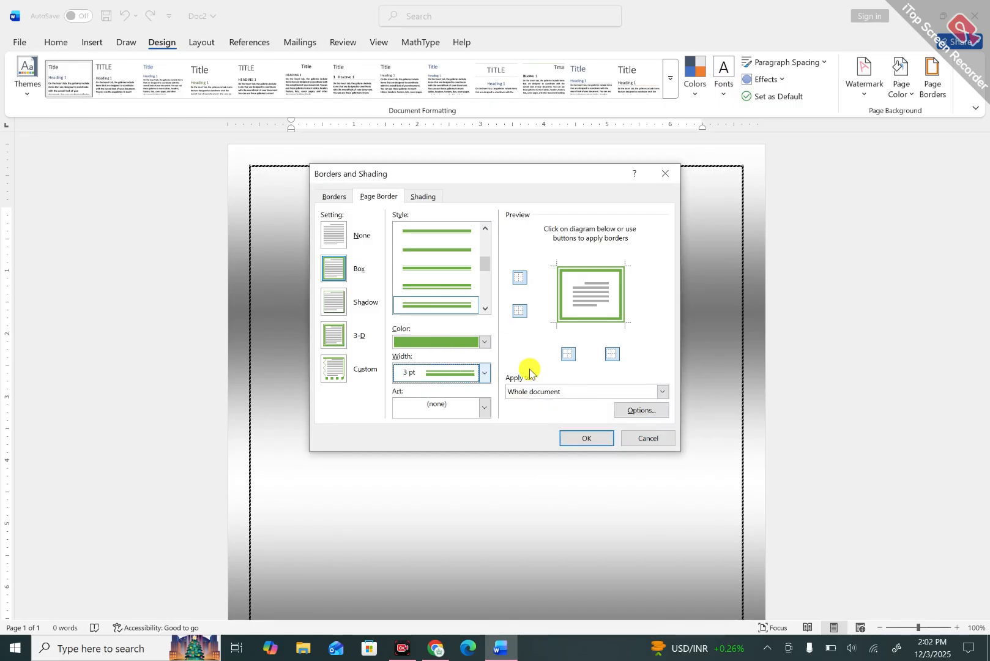
left_click(576, 440)
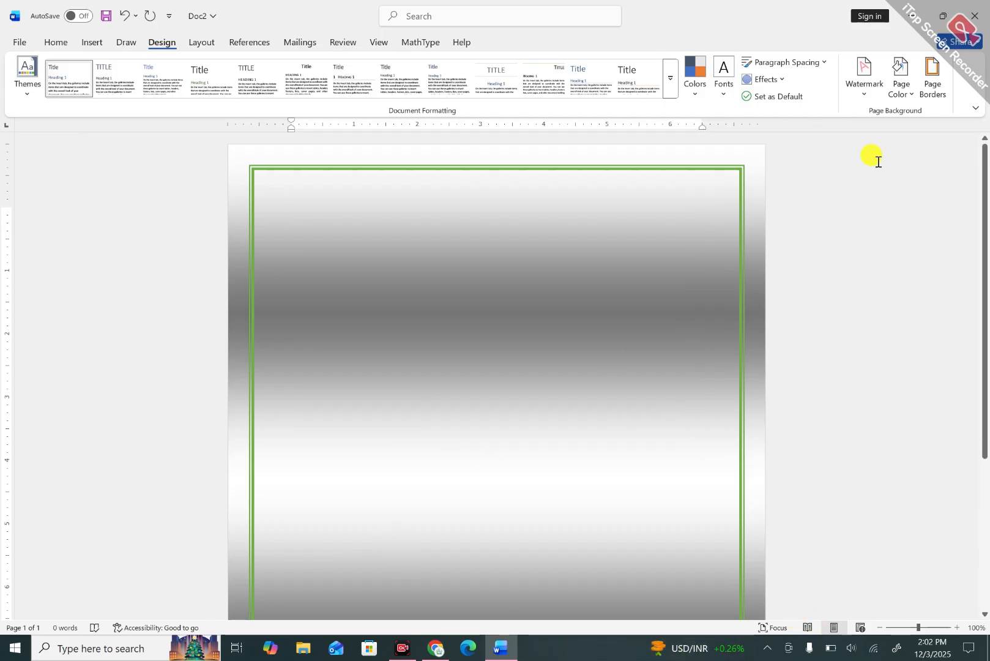
- Browse the page border art and choose the pale grey hearts design
left_click(931, 86)
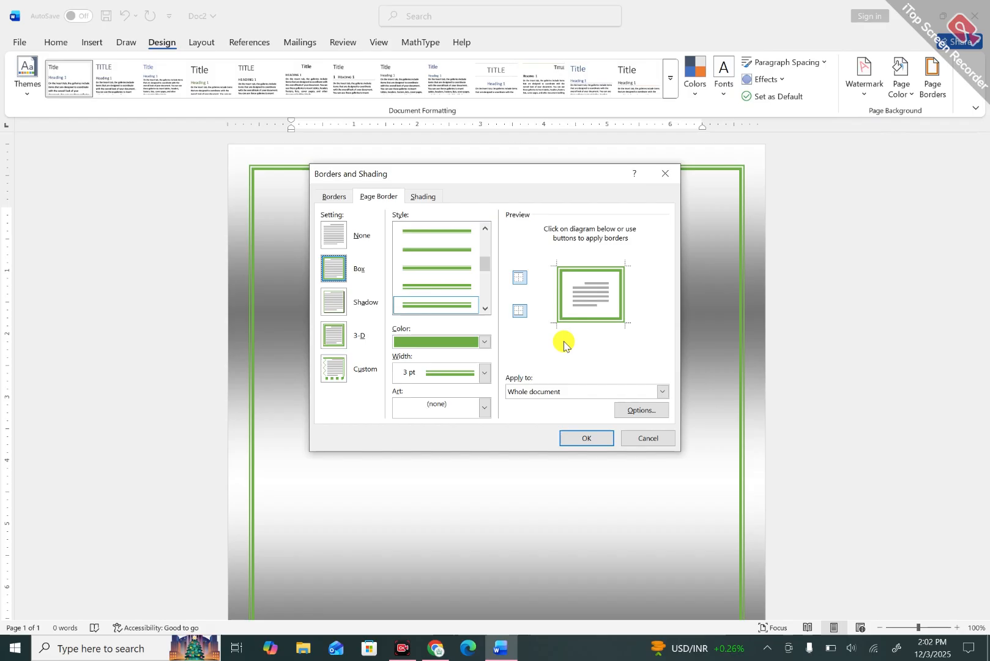
left_click(483, 408)
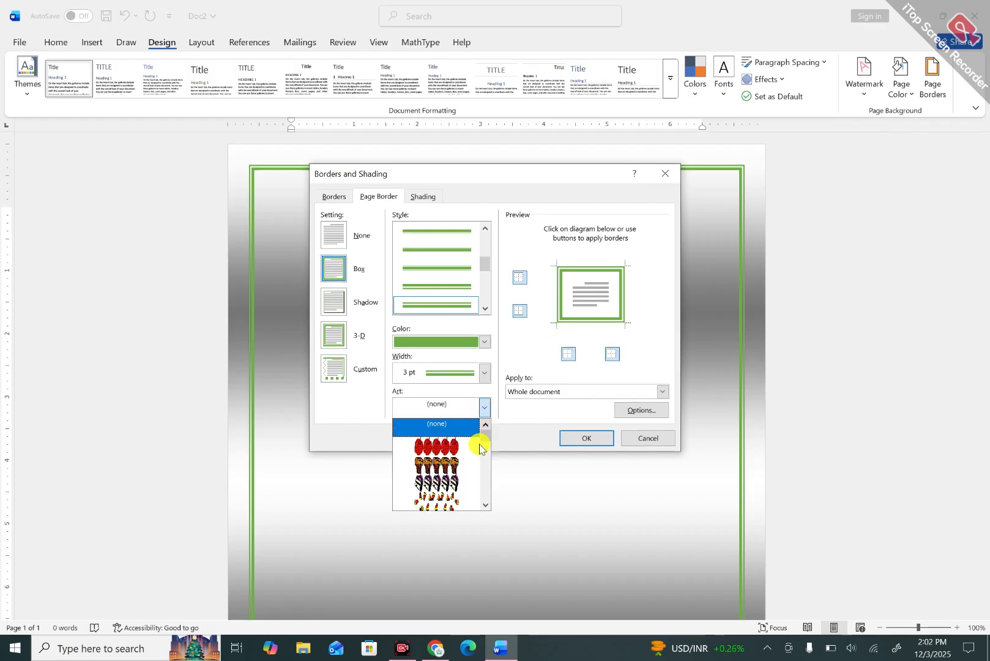
left_click_drag(488, 439, 488, 489)
left_click_drag(487, 489, 483, 459)
left_click(451, 453)
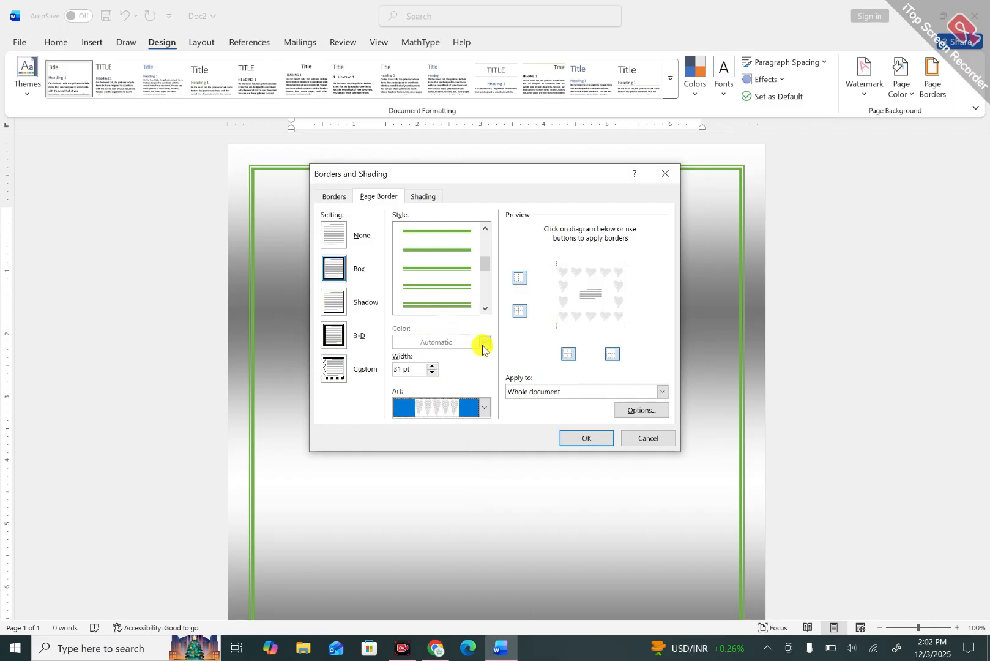
left_click(485, 409)
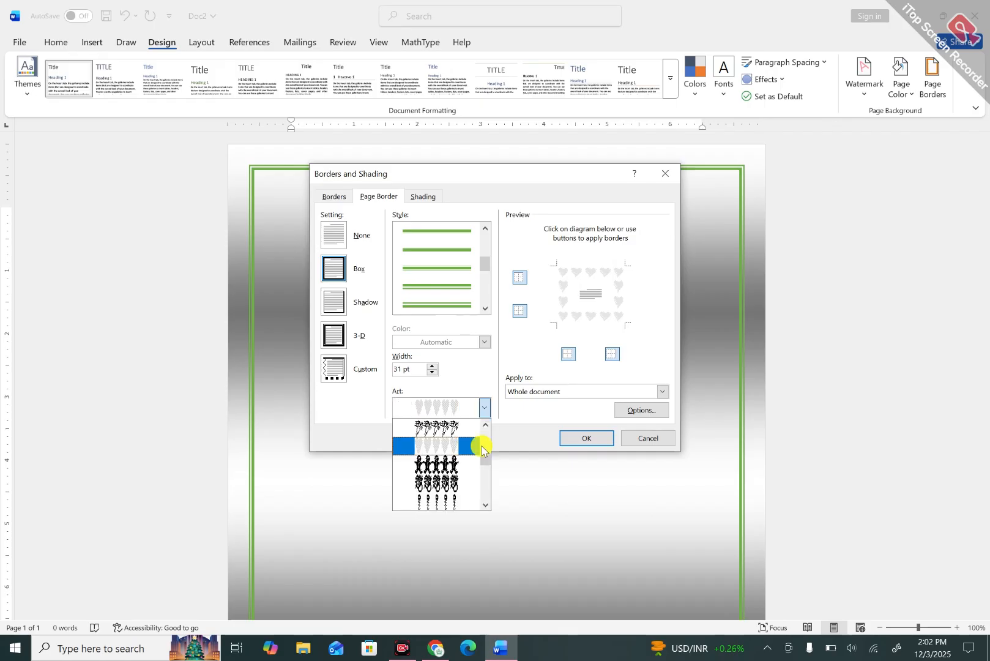
left_click(800, 623)
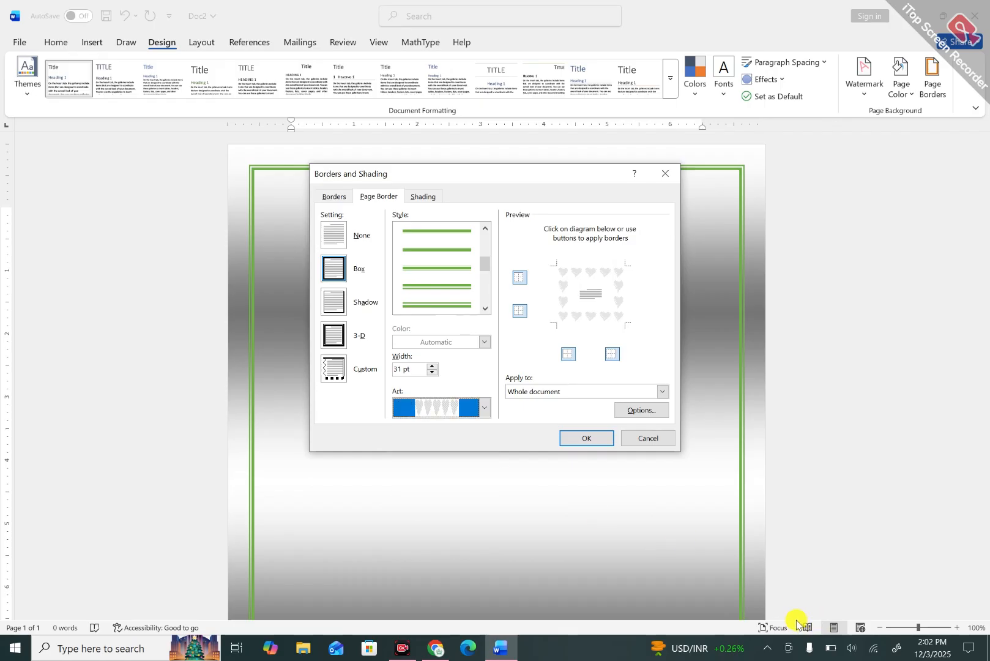
- Apply the green pine tree art as the page border for the whole document
left_click(484, 407)
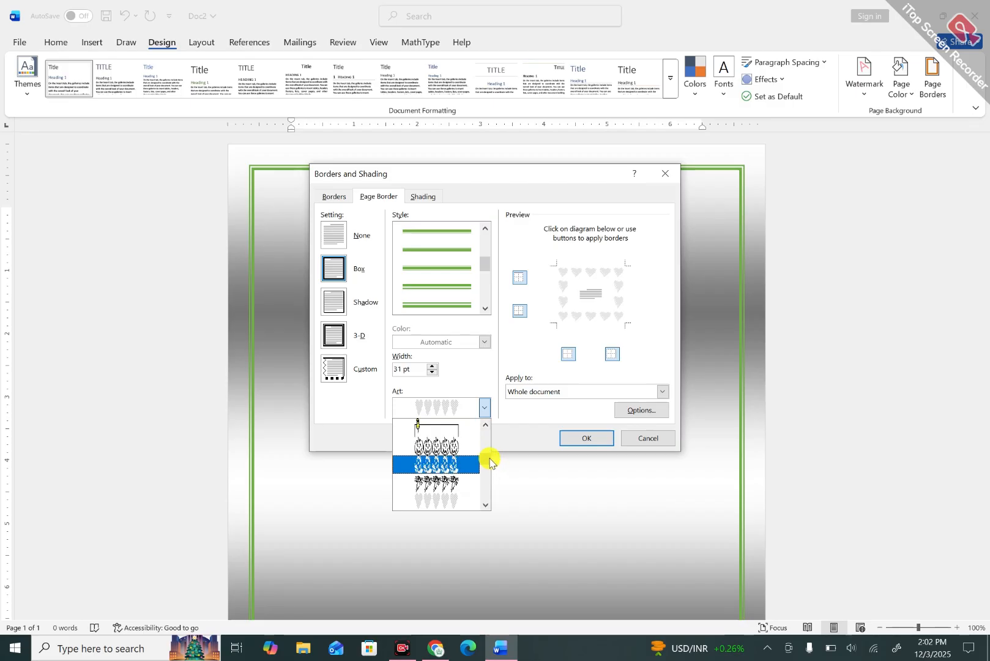
scroll(487, 456, "down", 10)
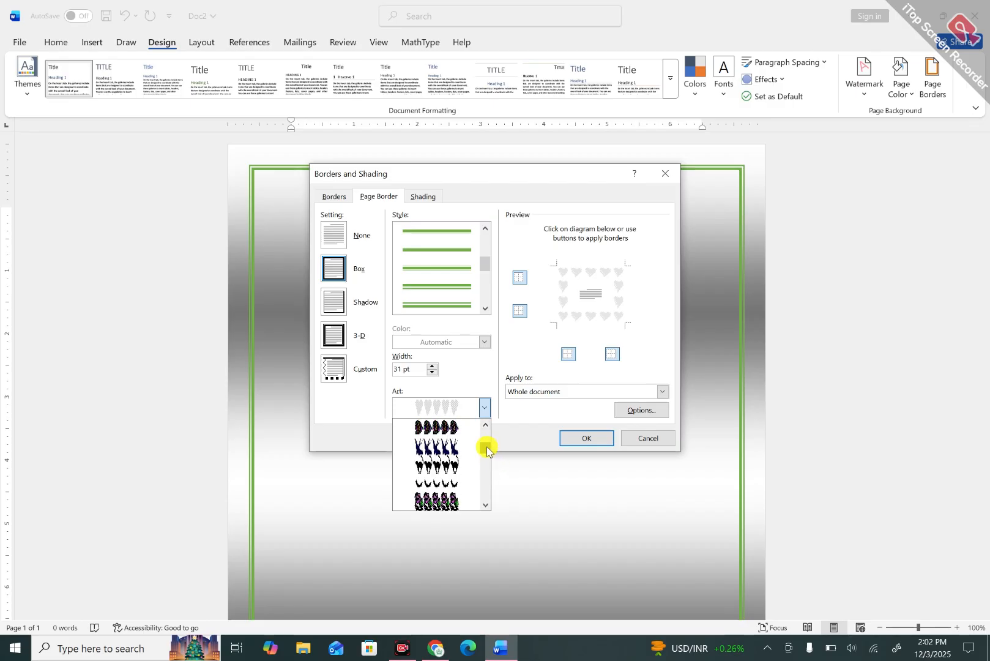
left_click_drag(486, 446, 486, 440)
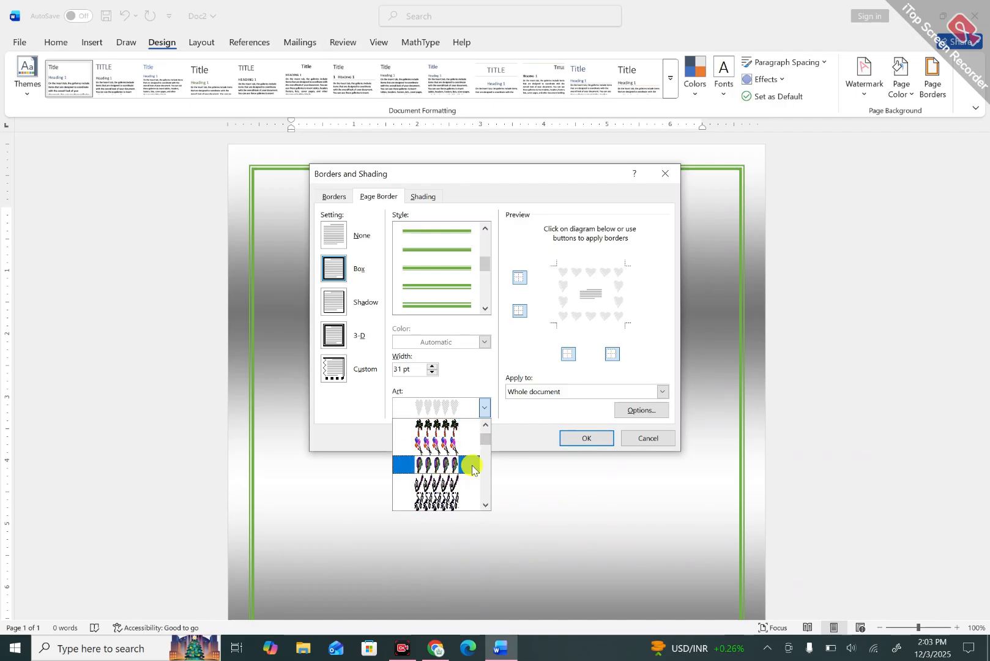
scroll(487, 456, "down", 1)
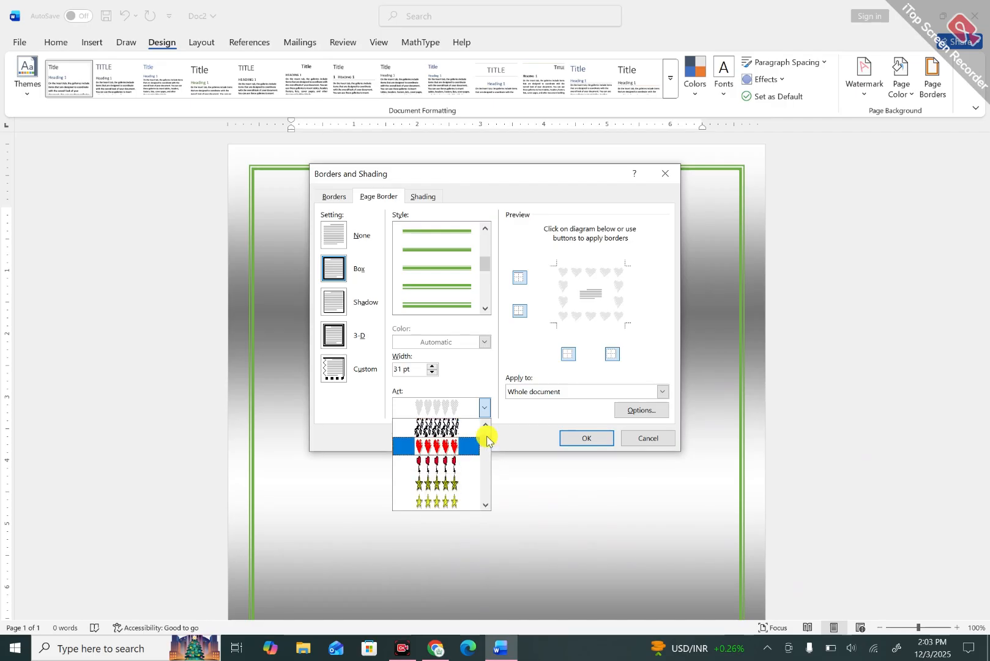
mouse_move(486, 440)
left_mouse_down()
mouse_move(487, 451)
mouse_move(484, 433)
left_mouse_up()
left_click(459, 428)
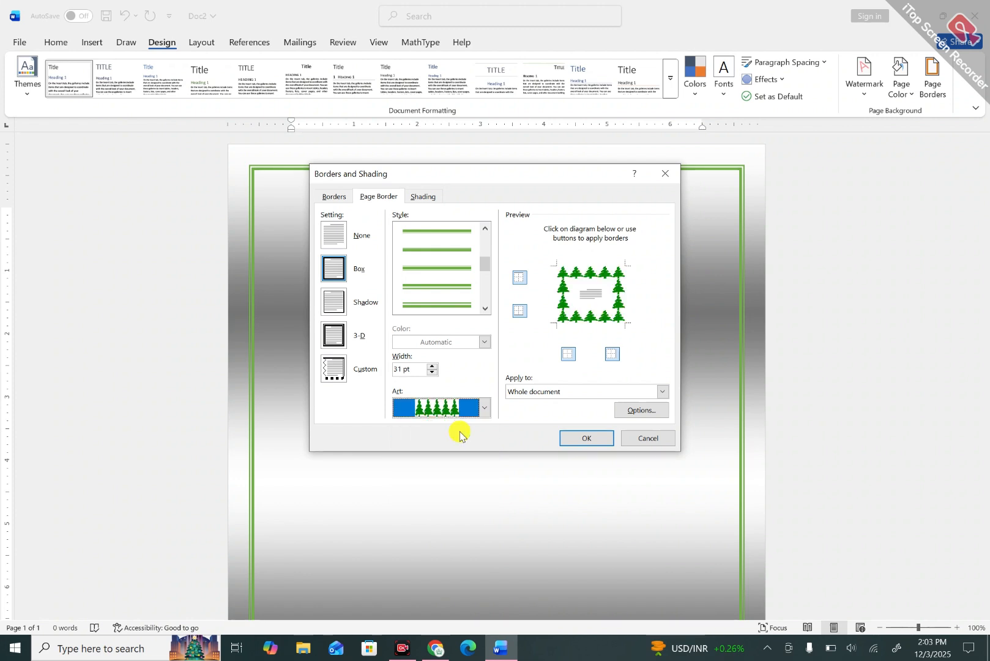
left_click(587, 438)
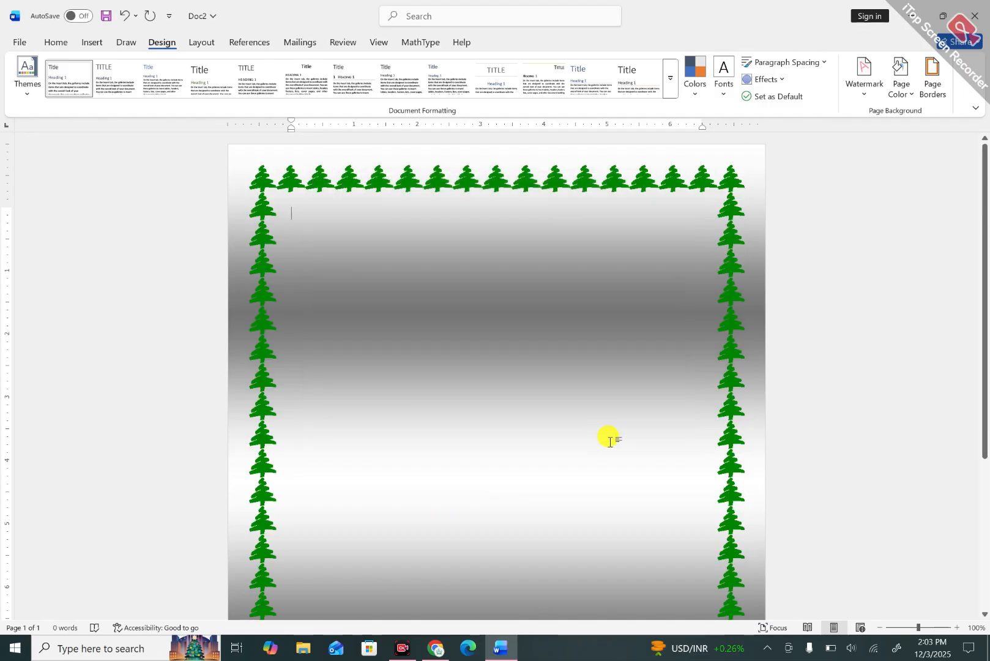
- Replace the page border's tree art with the red hearts art for the whole document
left_click(931, 89)
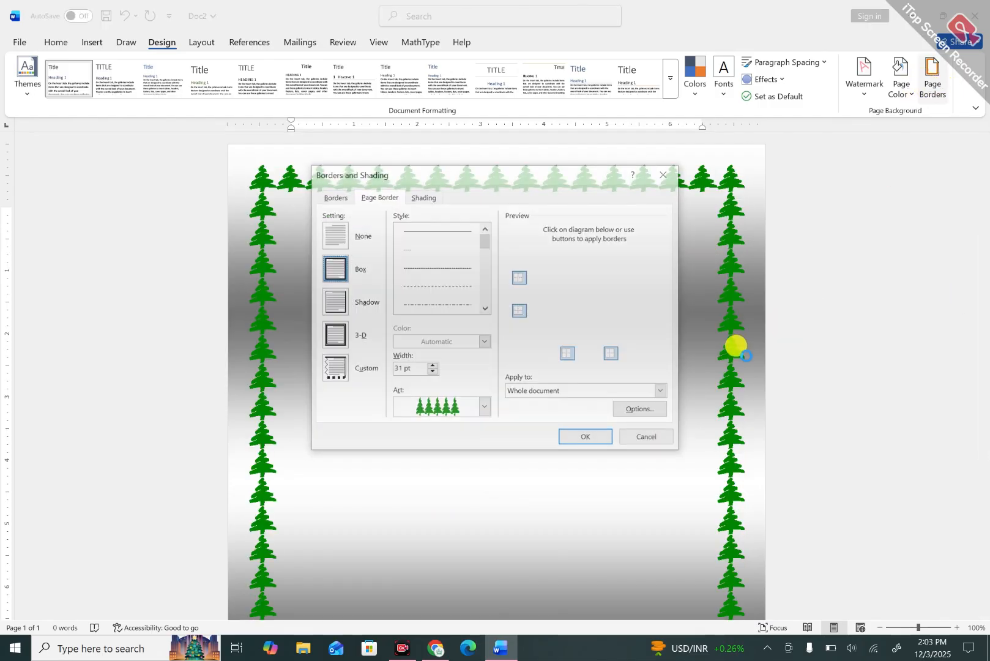
left_click(483, 407)
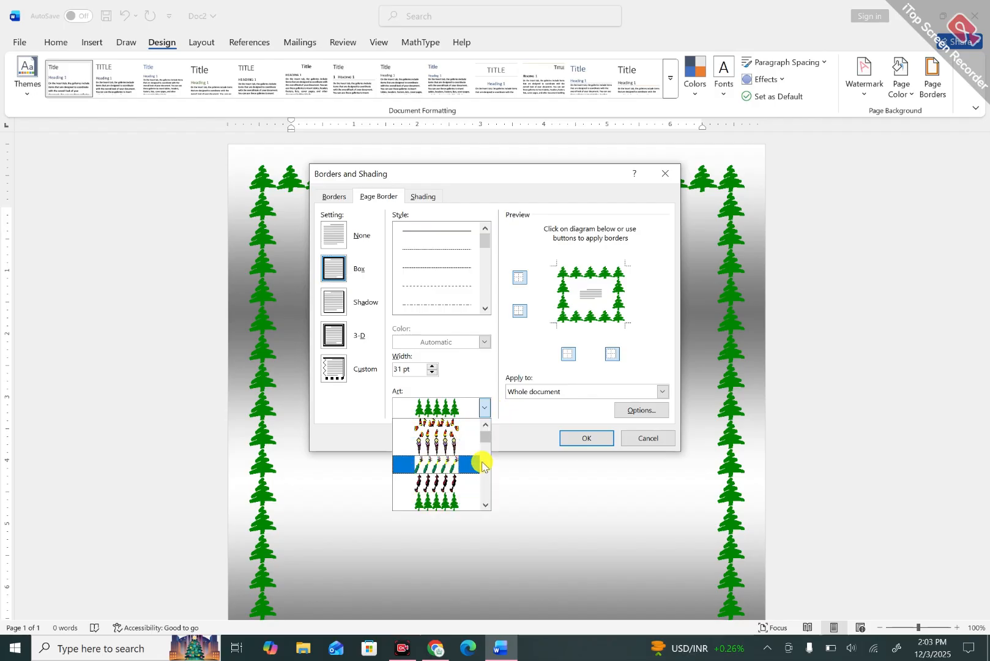
scroll(482, 467, "down", 1)
scroll(487, 476, "down", 1)
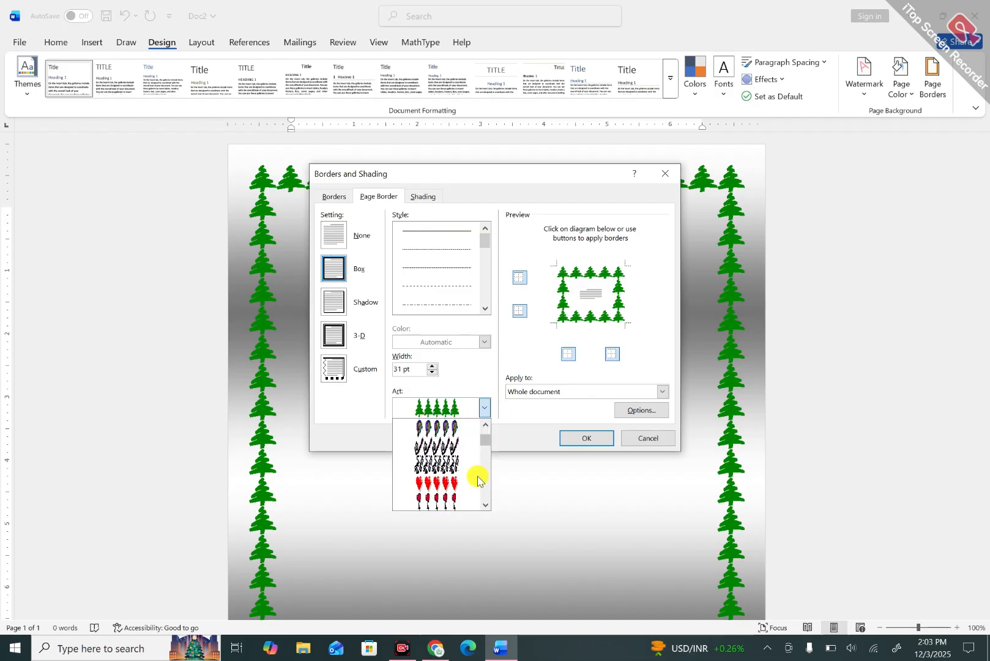
left_click(471, 483)
left_click(585, 438)
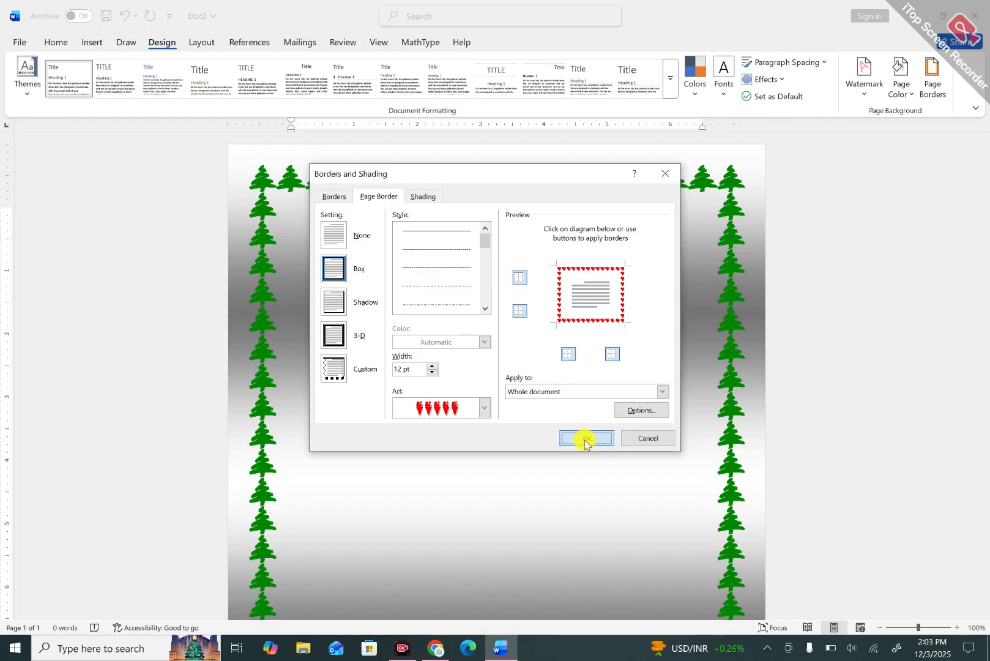
- Replace the page border's hearts with the yellow star art for the whole document
left_click(935, 92)
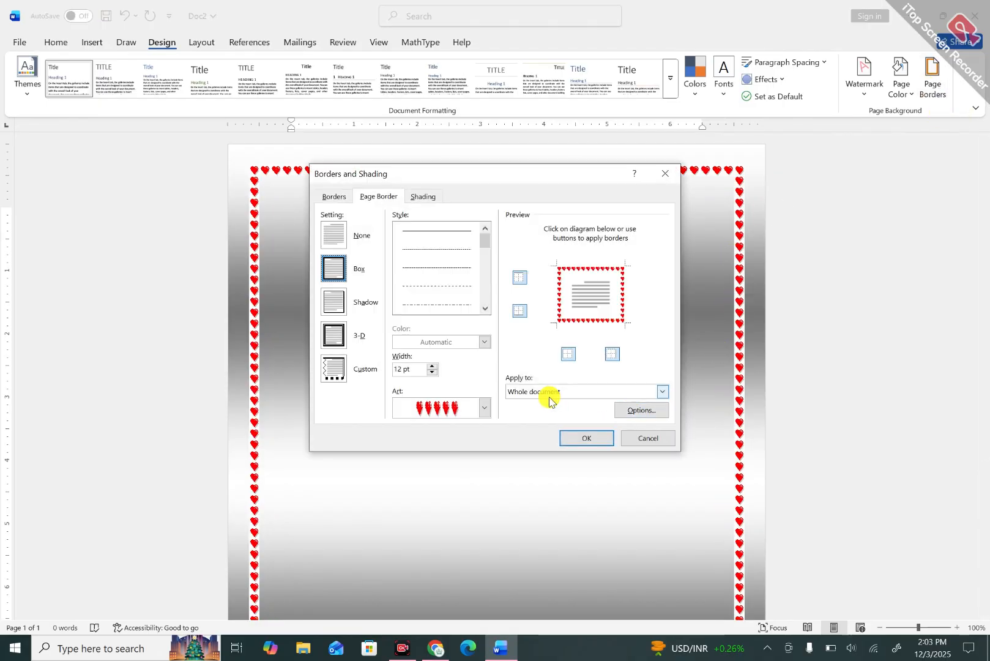
left_click(484, 407)
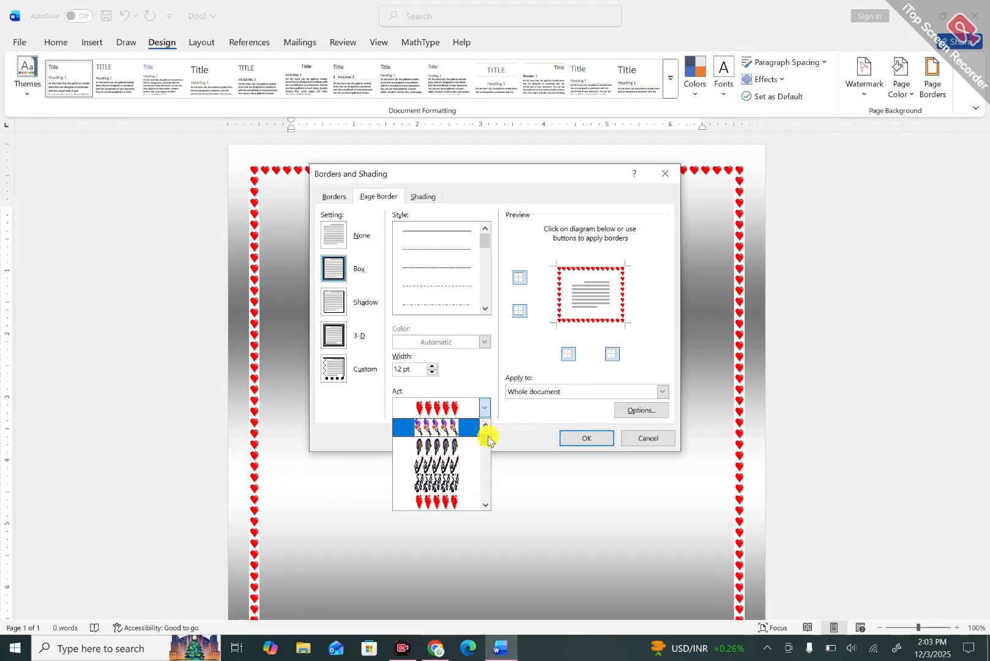
scroll(488, 440, "down", 10)
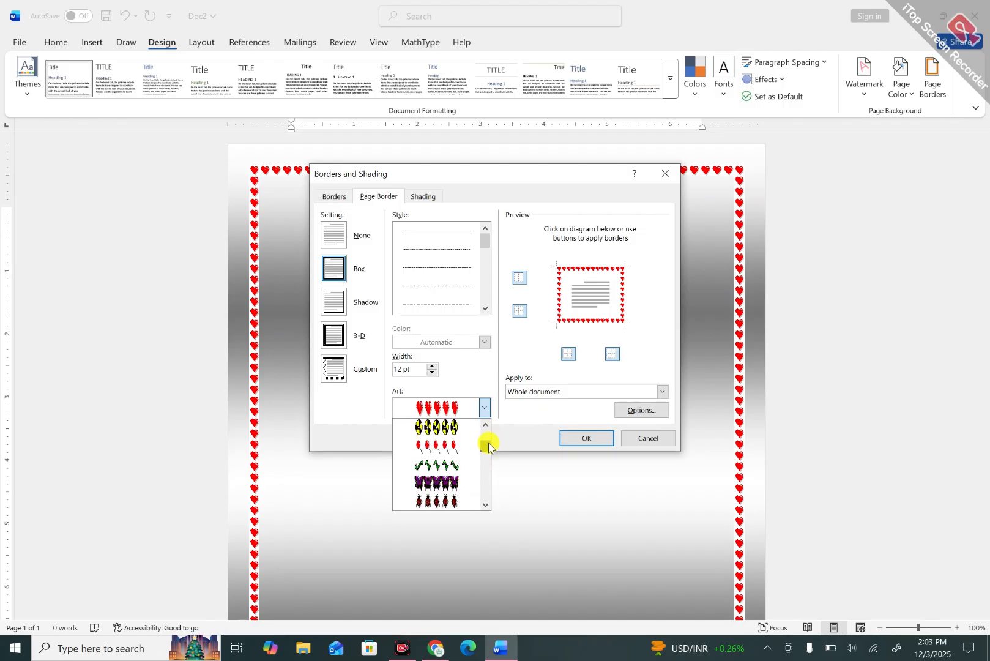
left_click_drag(489, 450, 484, 440)
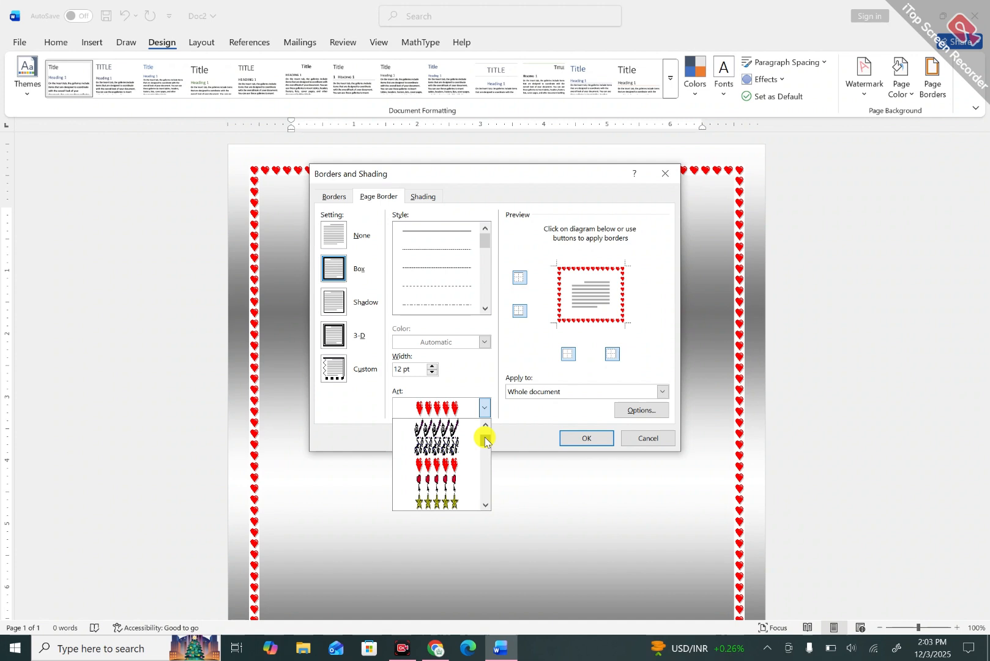
left_click(436, 503)
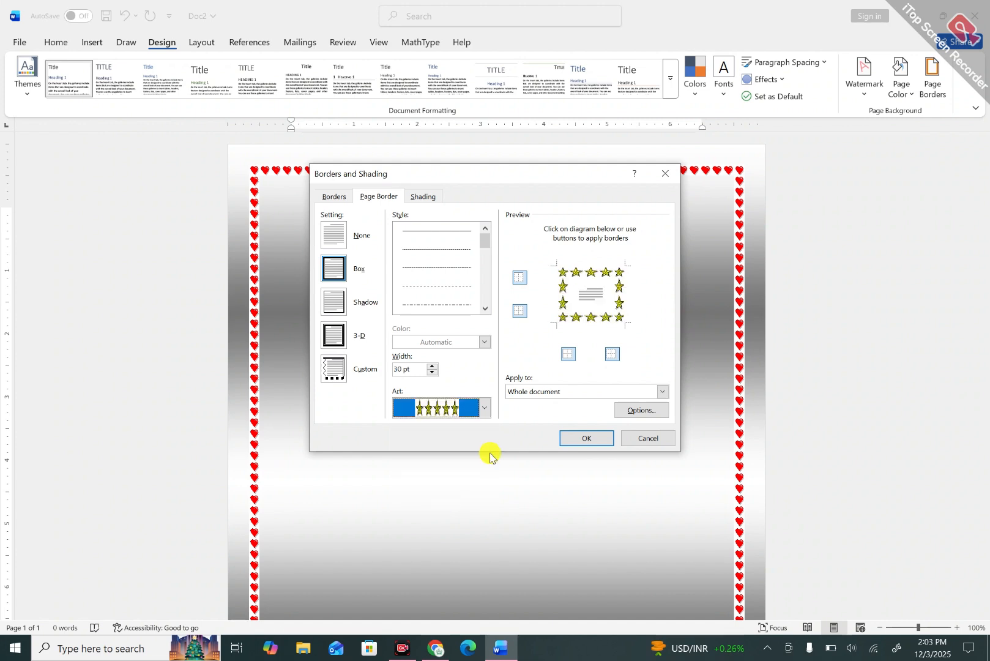
left_click(582, 436)
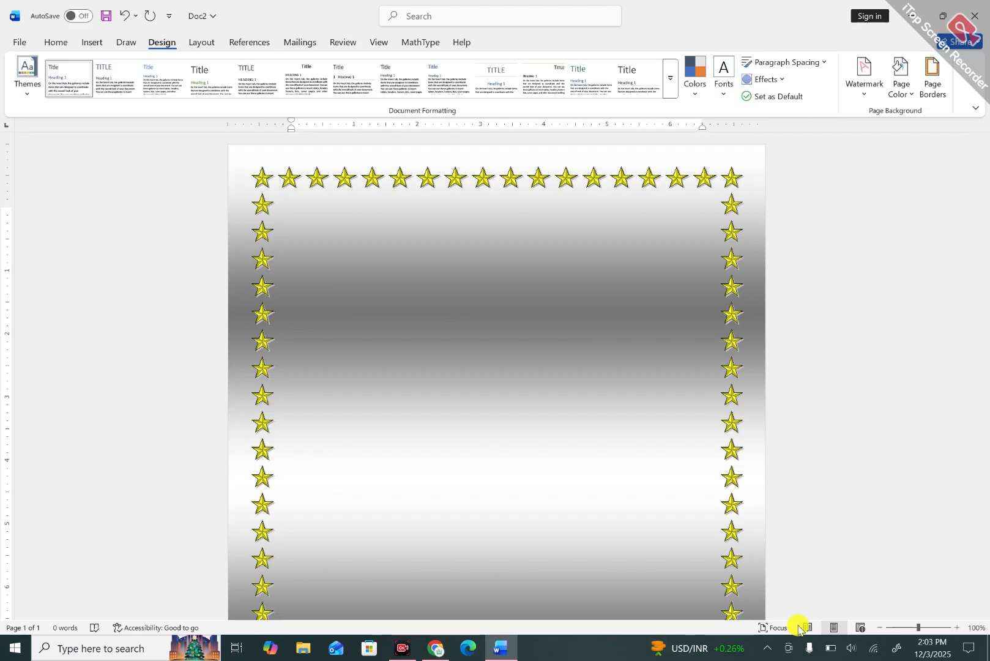
- Change the page border art to the ribbon banner design at the end of the art list, for the whole document
left_click(929, 97)
left_click(484, 408)
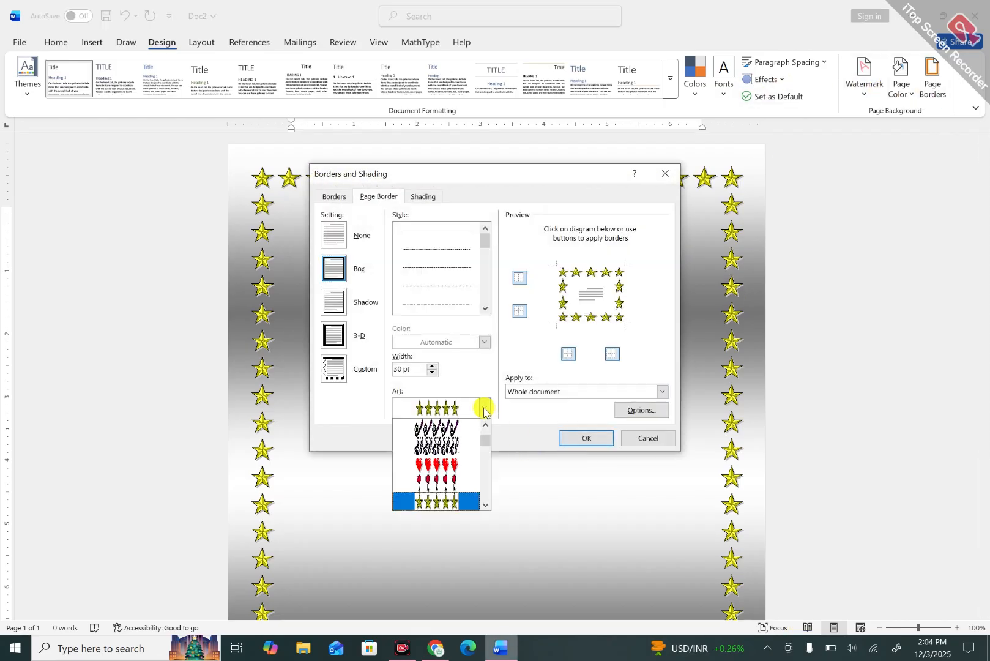
left_click_drag(487, 439, 489, 492)
scroll(488, 492, "down", 3)
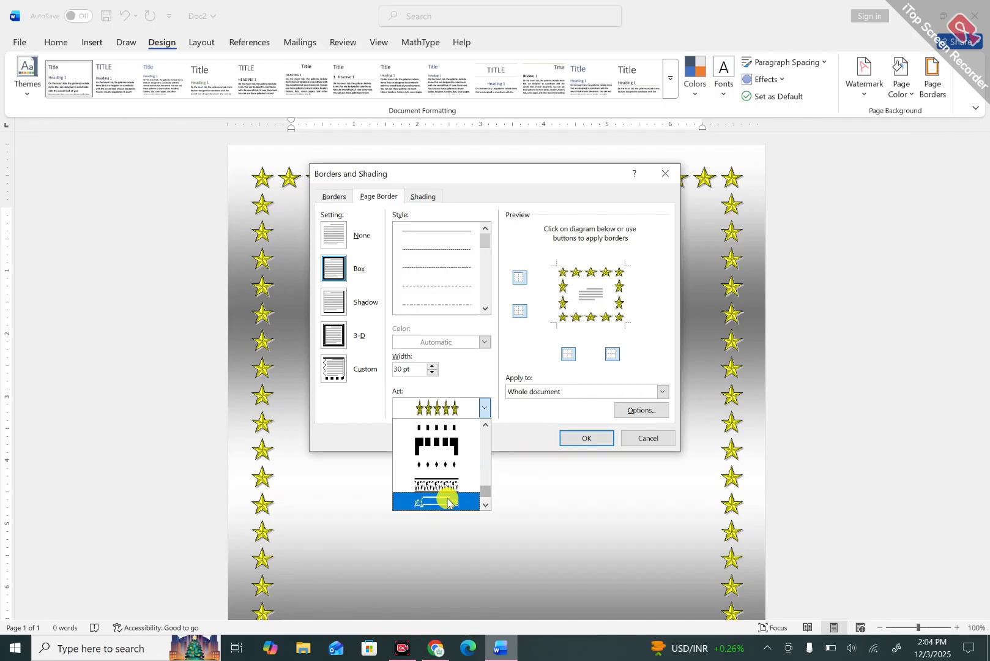
left_click(447, 502)
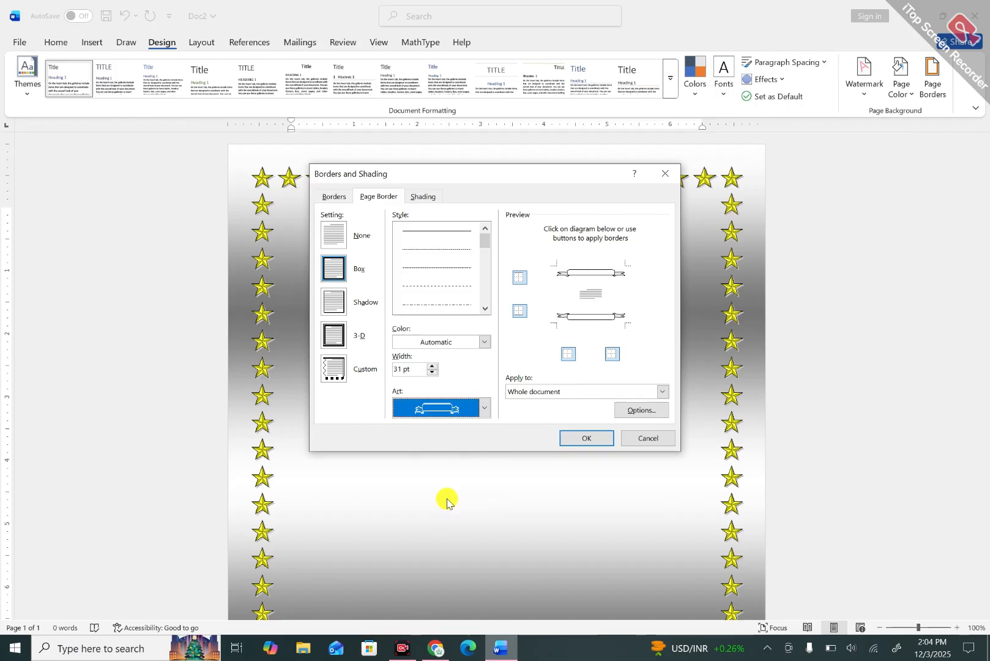
left_click(597, 440)
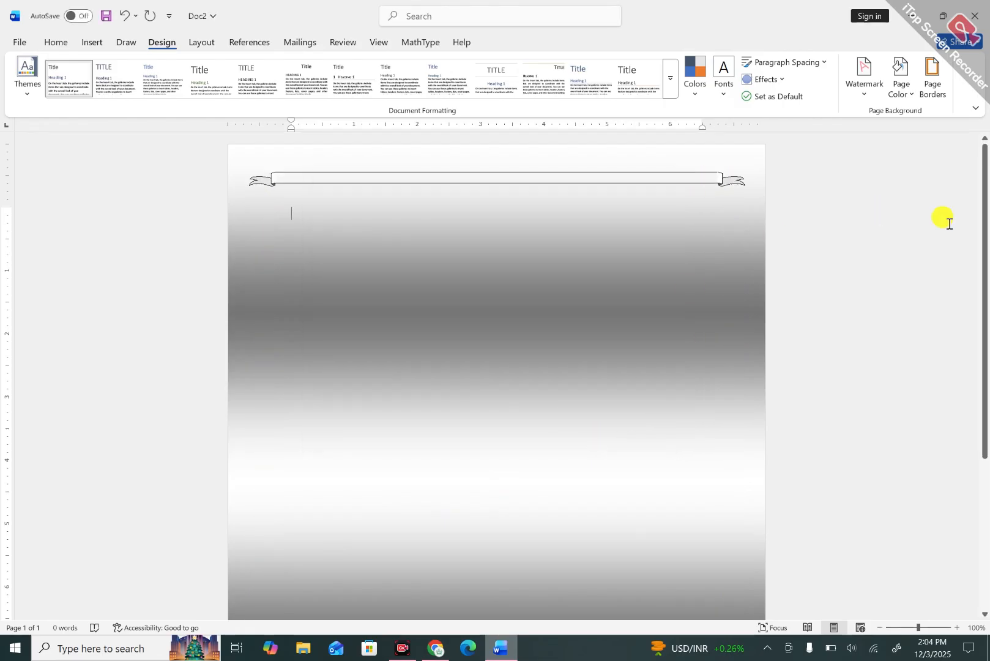
left_click_drag(980, 272, 970, 251)
- Try the thick black frame and the dashed scissors cut-out line as page border art
left_click(931, 75)
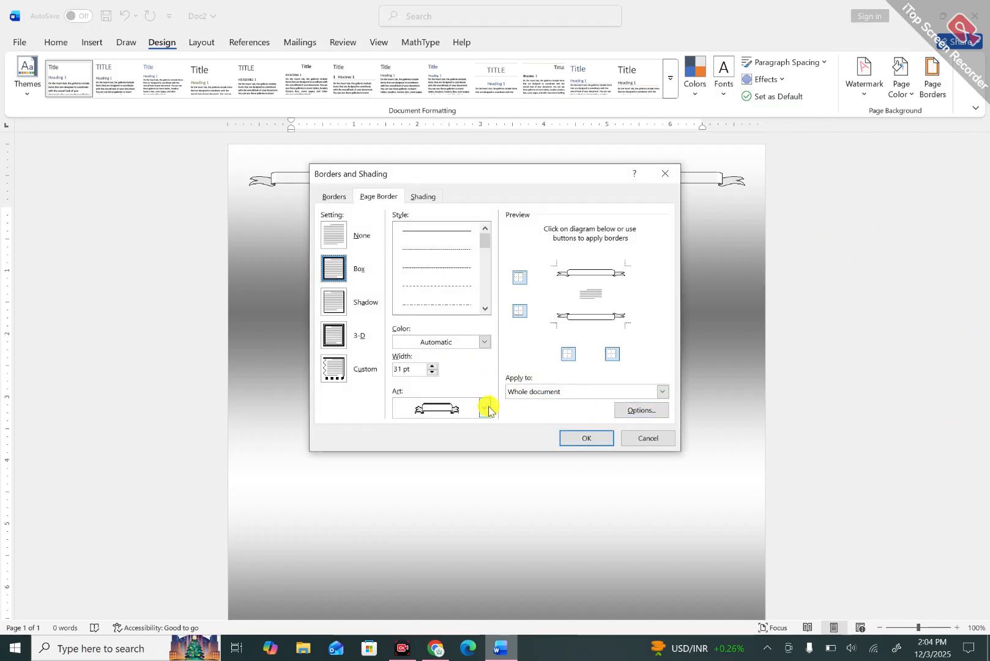
left_click(485, 408)
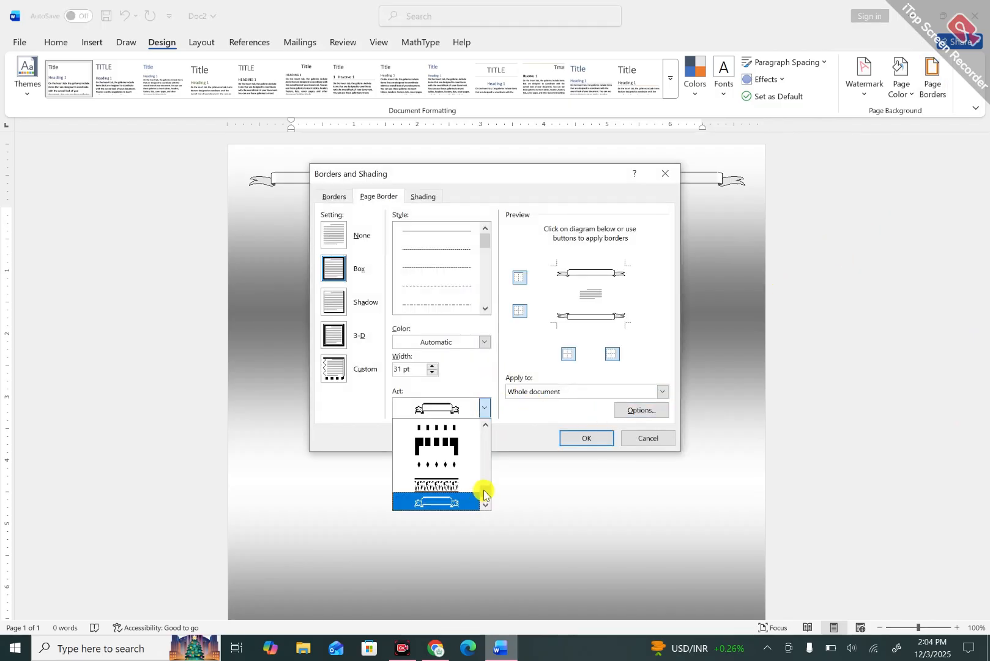
scroll(485, 498, "down", 3)
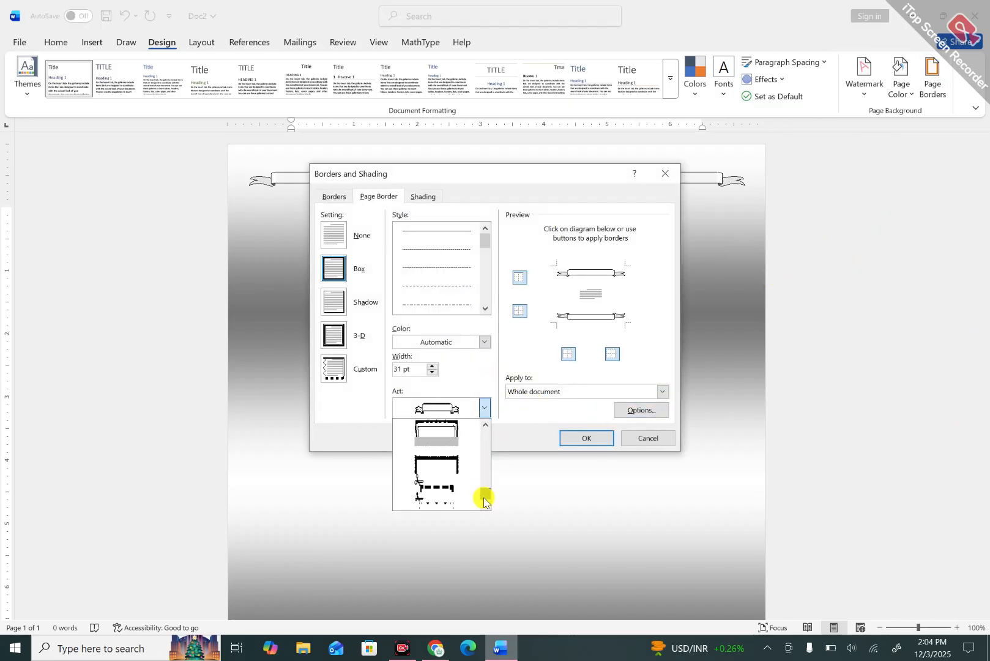
left_click(449, 470)
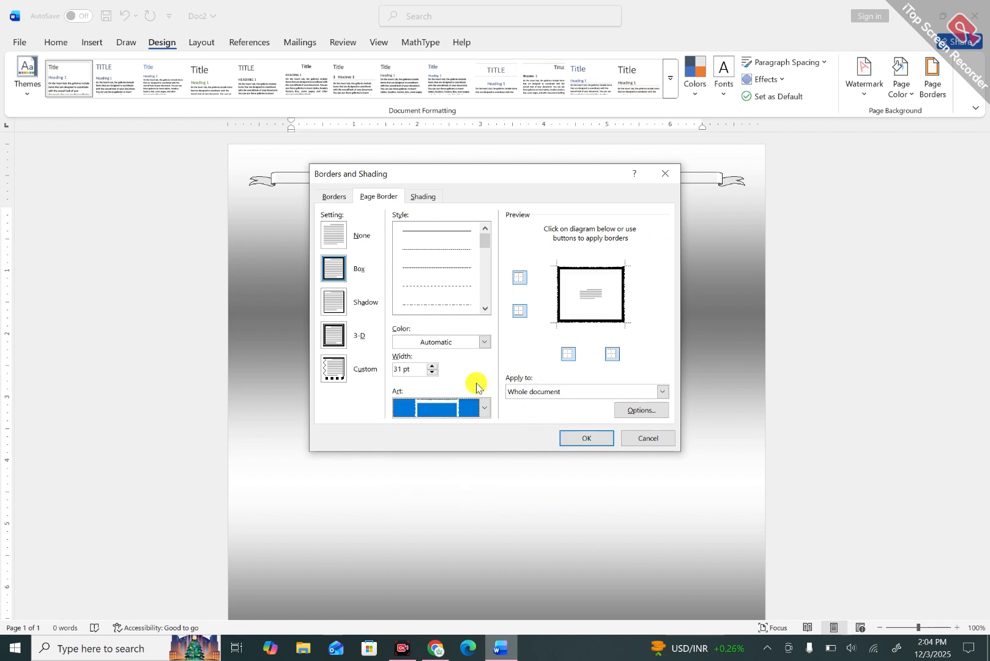
left_click(485, 407)
key("Return")
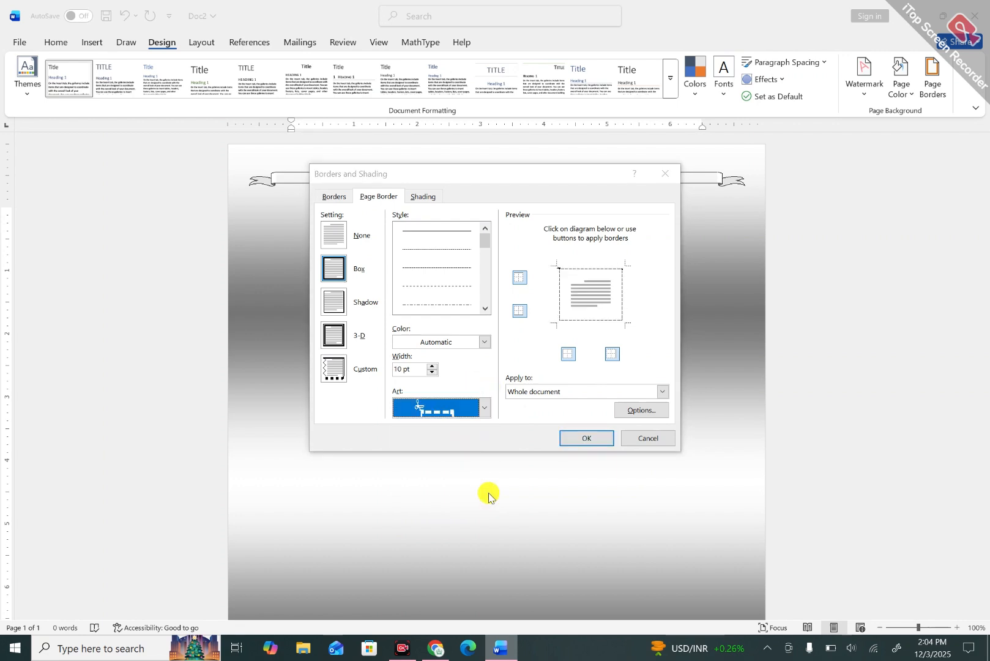
- Browse the border art and apply the navy blue line frame with interlaced corners to the whole document
left_click(484, 407)
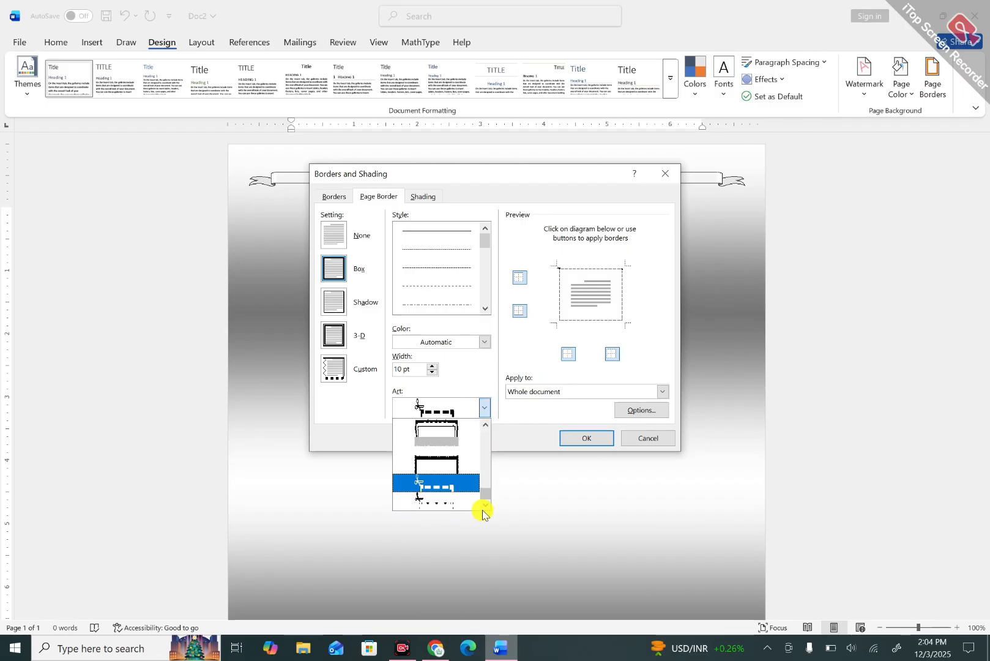
scroll(486, 492, "up", 10)
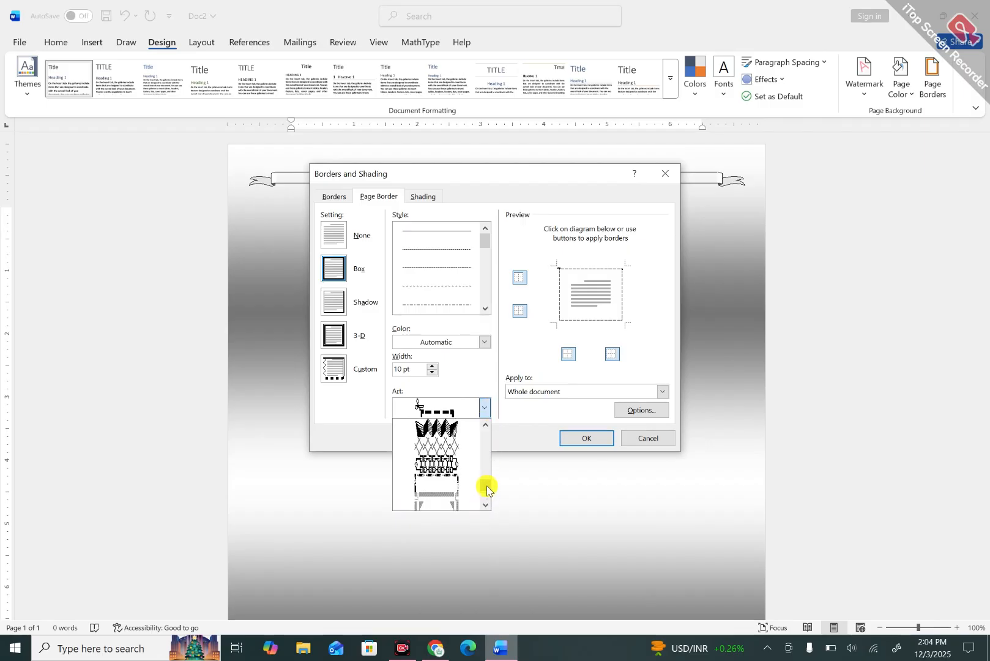
scroll(488, 483, "up", 10)
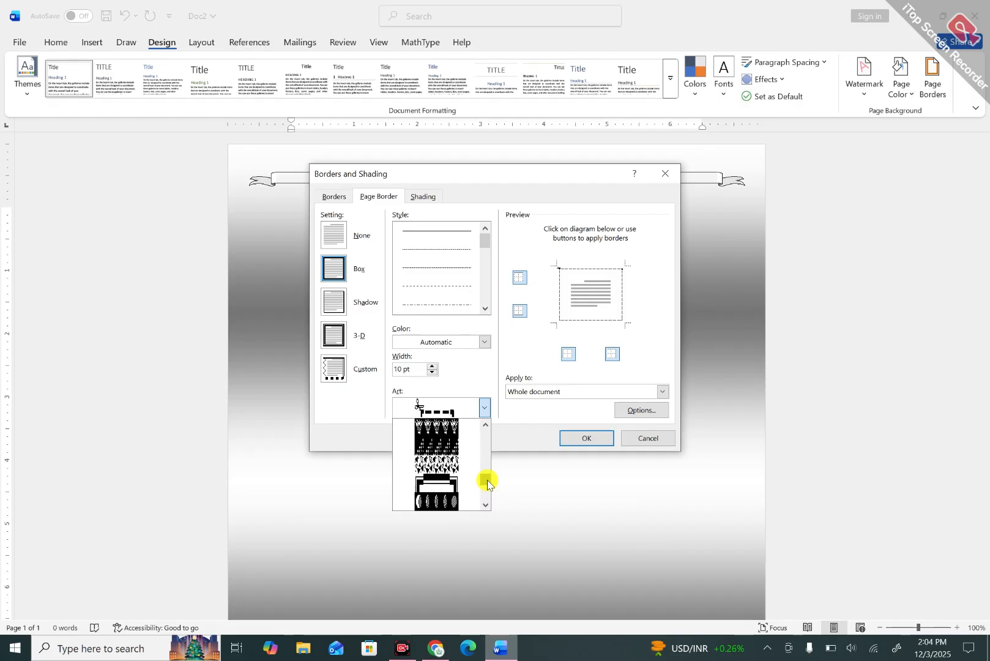
scroll(488, 477, "up", 8)
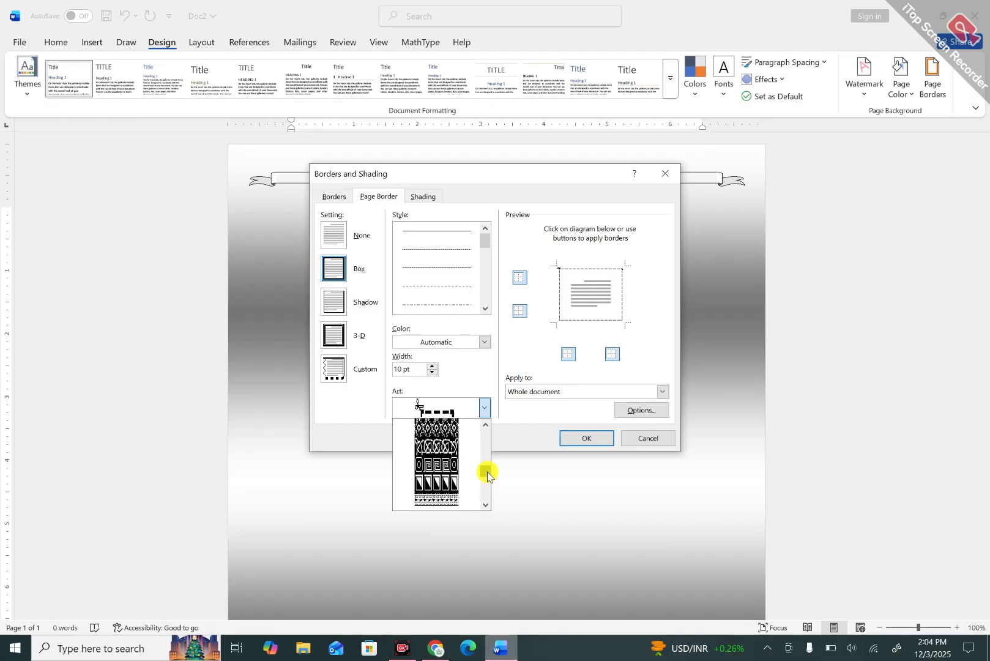
scroll(487, 474, "up", 3)
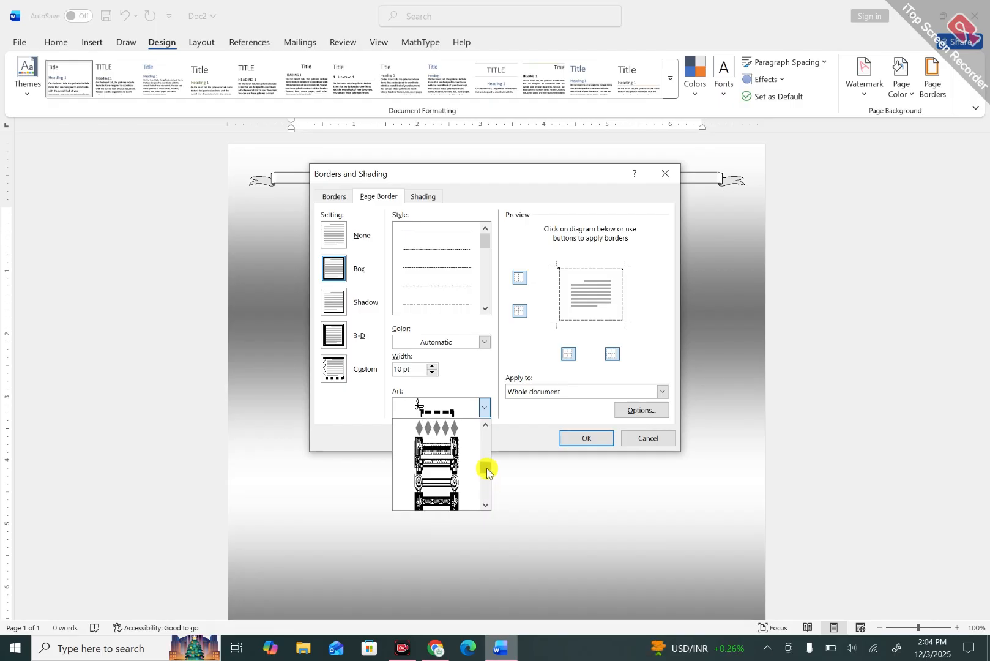
scroll(487, 473, "up", 6)
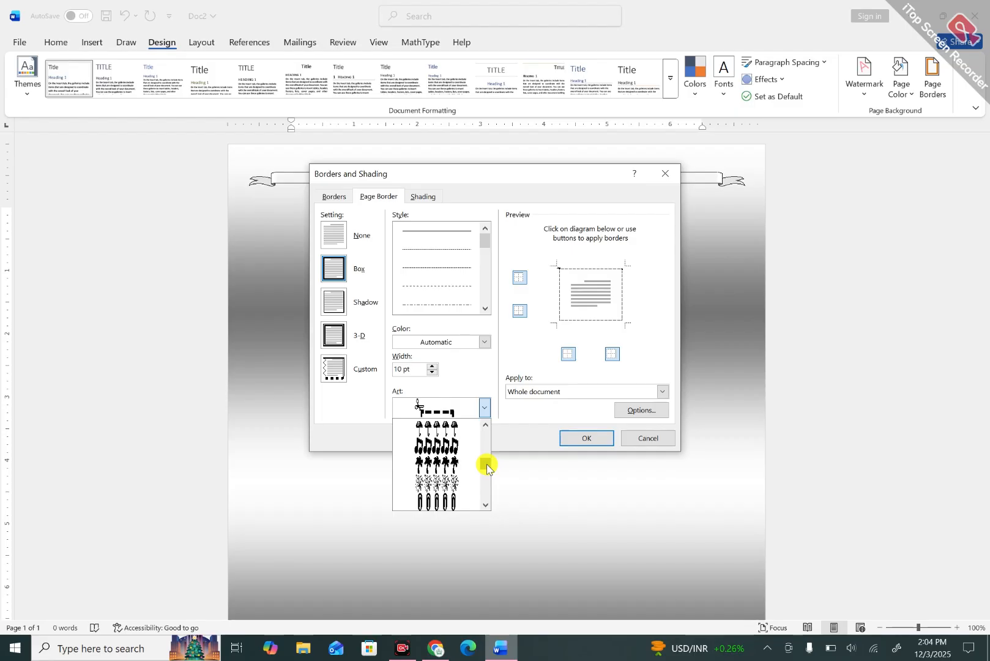
scroll(487, 469, "up", 5)
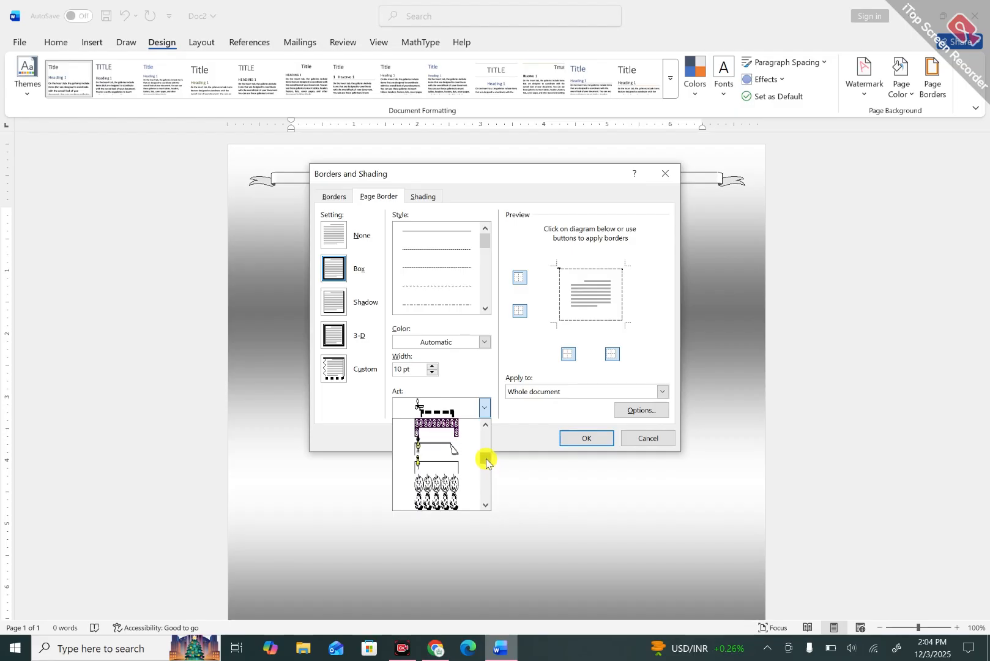
scroll(486, 460, "down", 3)
scroll(487, 460, "down", 5)
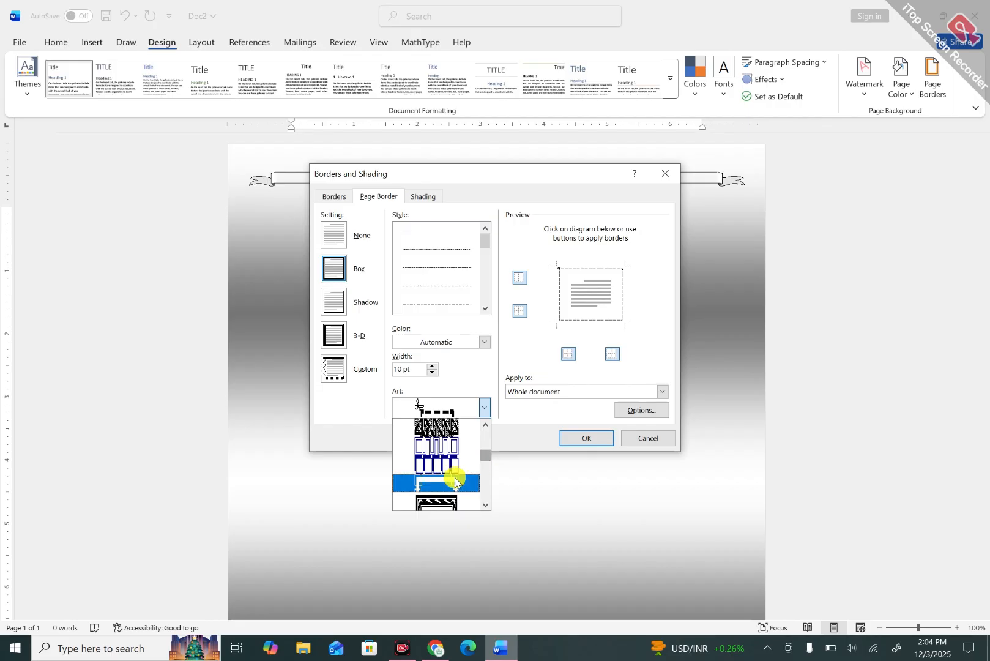
left_click(446, 481)
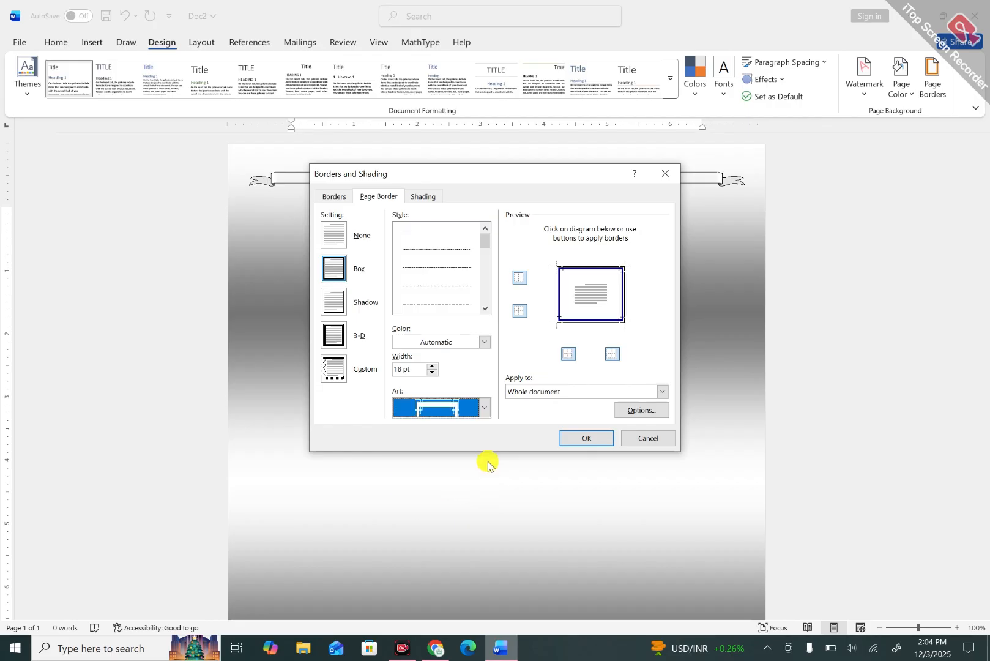
left_click(576, 445)
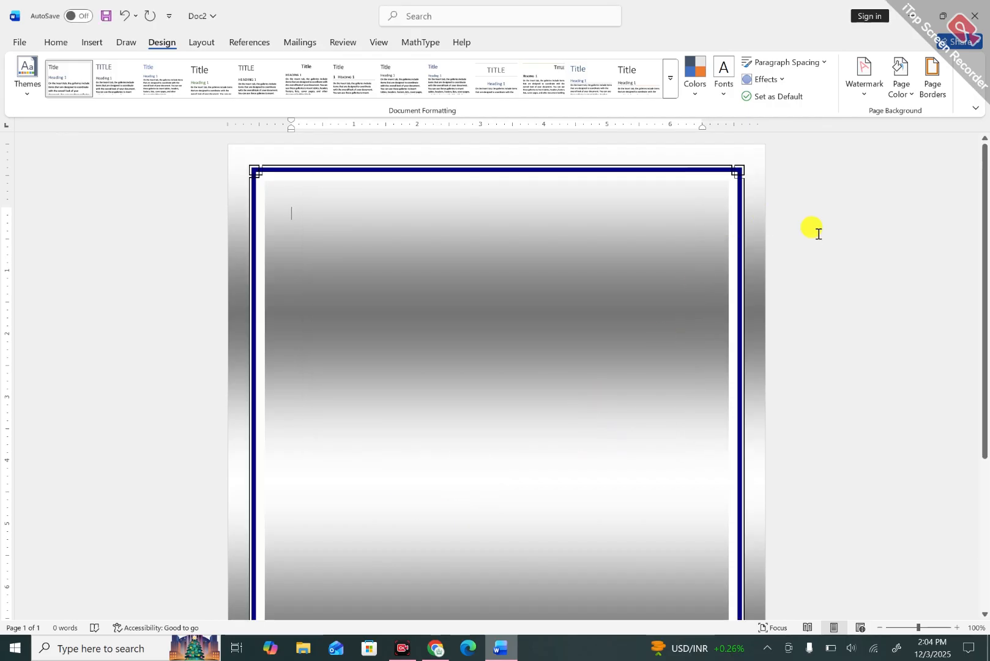
mouse_move(985, 241)
left_mouse_down()
mouse_move(975, 398)
mouse_move(986, 225)
left_mouse_up()
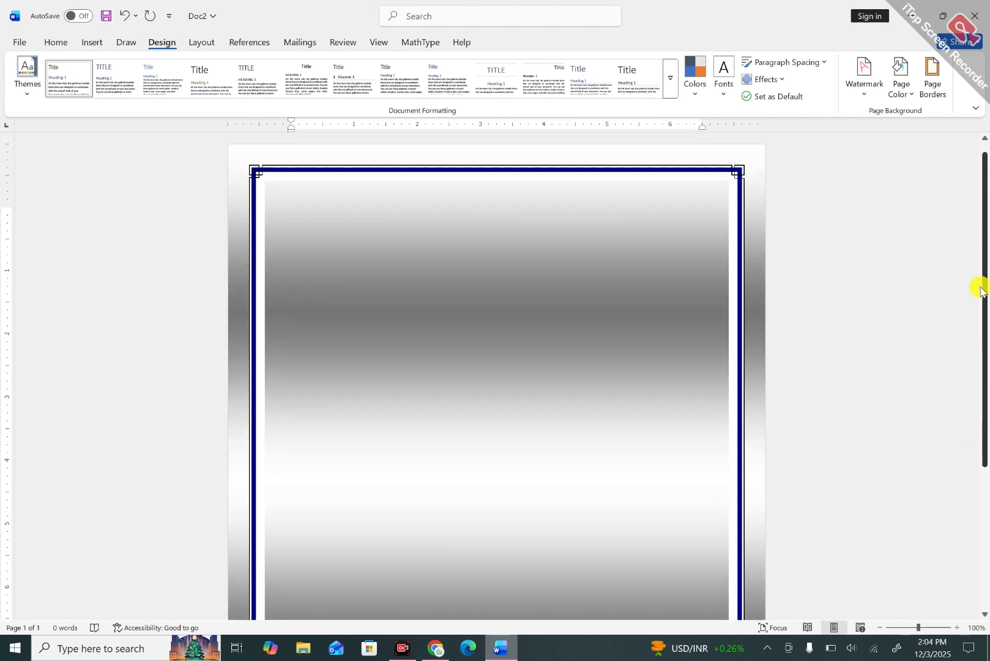
left_click_drag(979, 285, 979, 206)
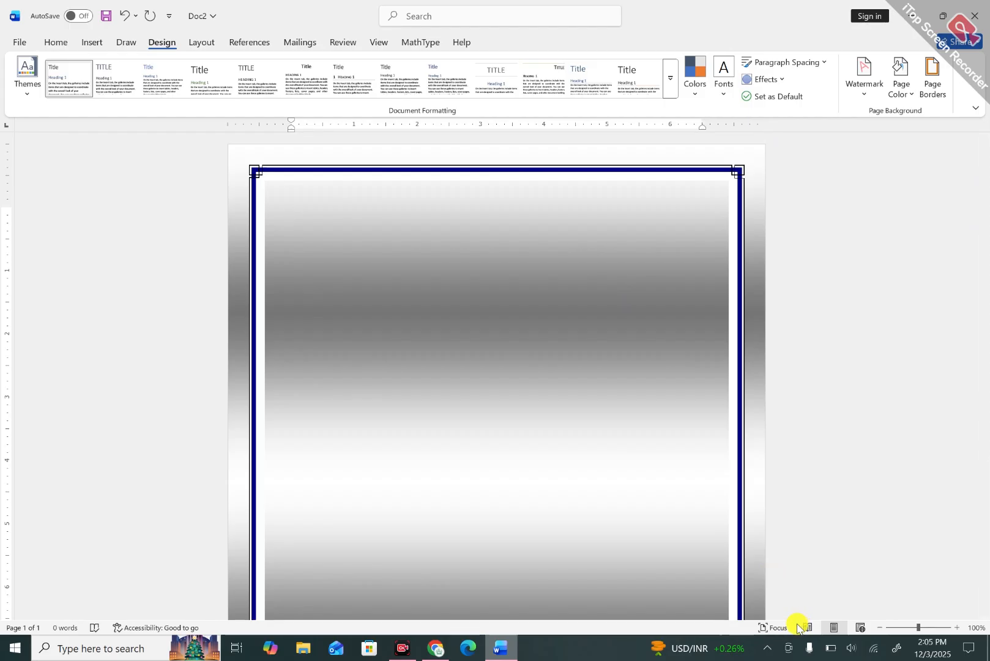
- Increase the navy blue page border's width to 30 pt and apply it to the whole document
left_click(932, 76)
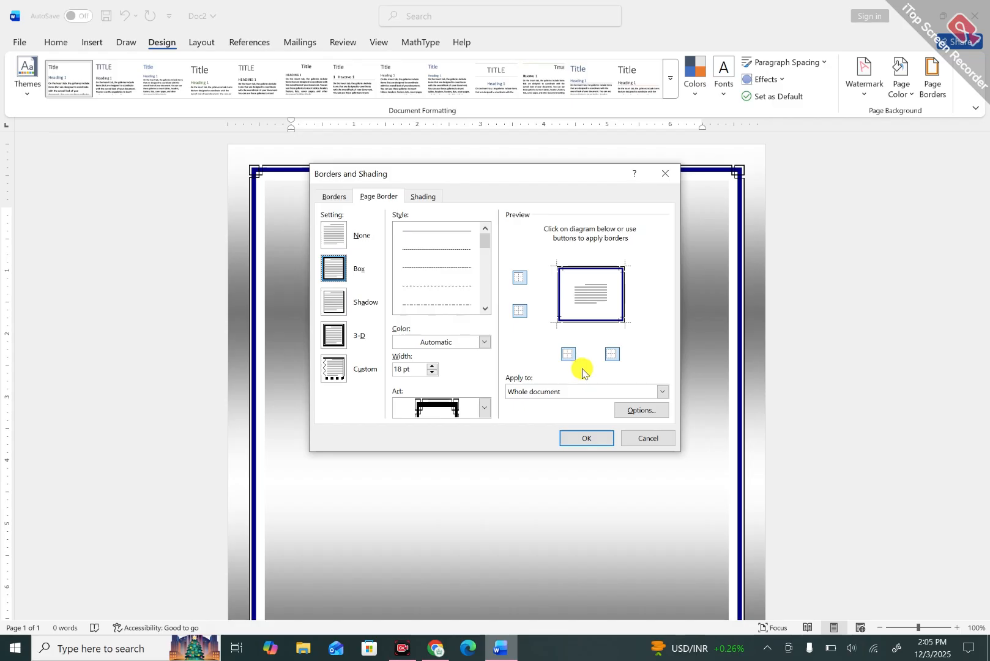
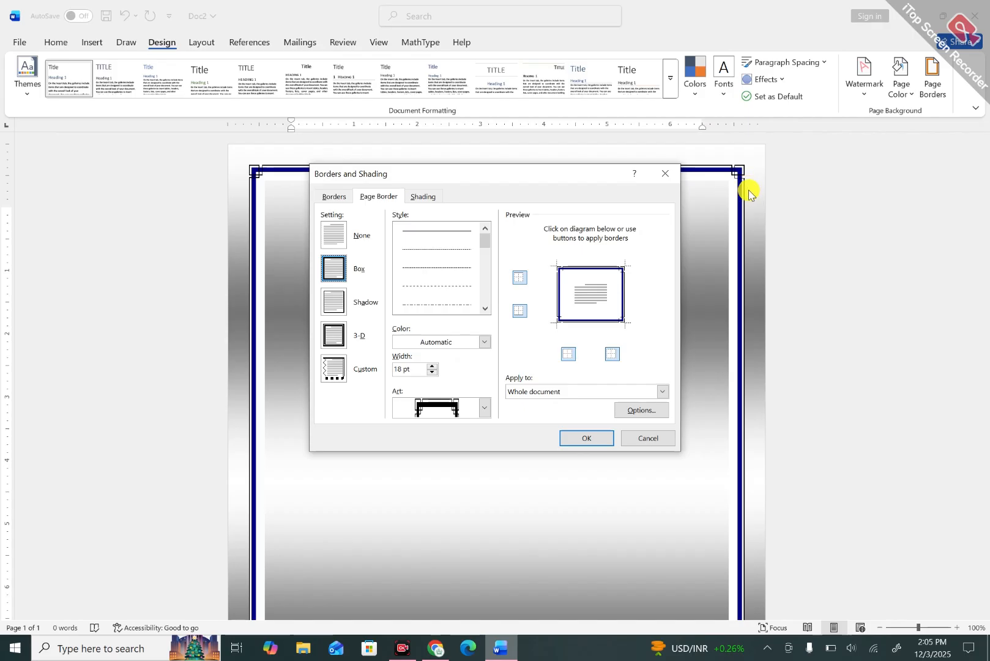
left_click(432, 366)
left_click(432, 365)
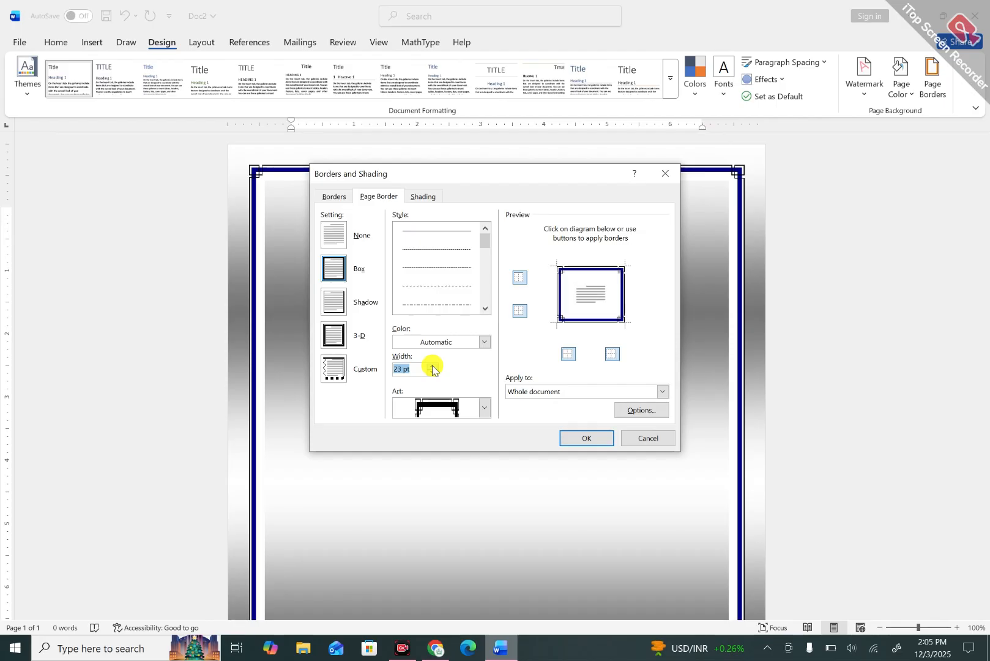
left_click(432, 366)
left_click(432, 374)
left_click(434, 367)
left_click(434, 367)
left_click(433, 366)
left_click(432, 366)
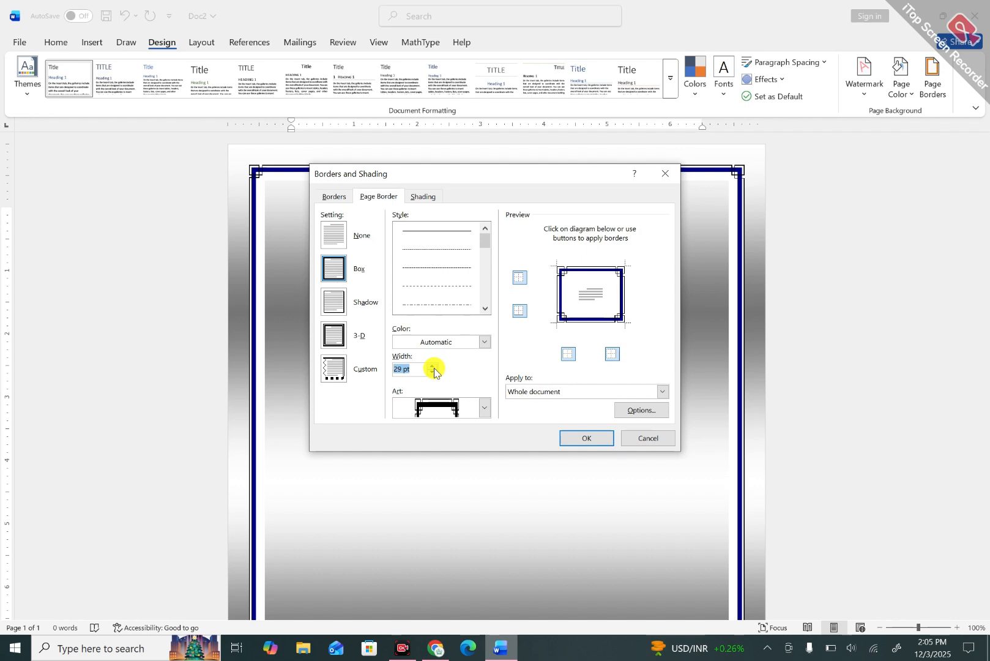
left_click(599, 439)
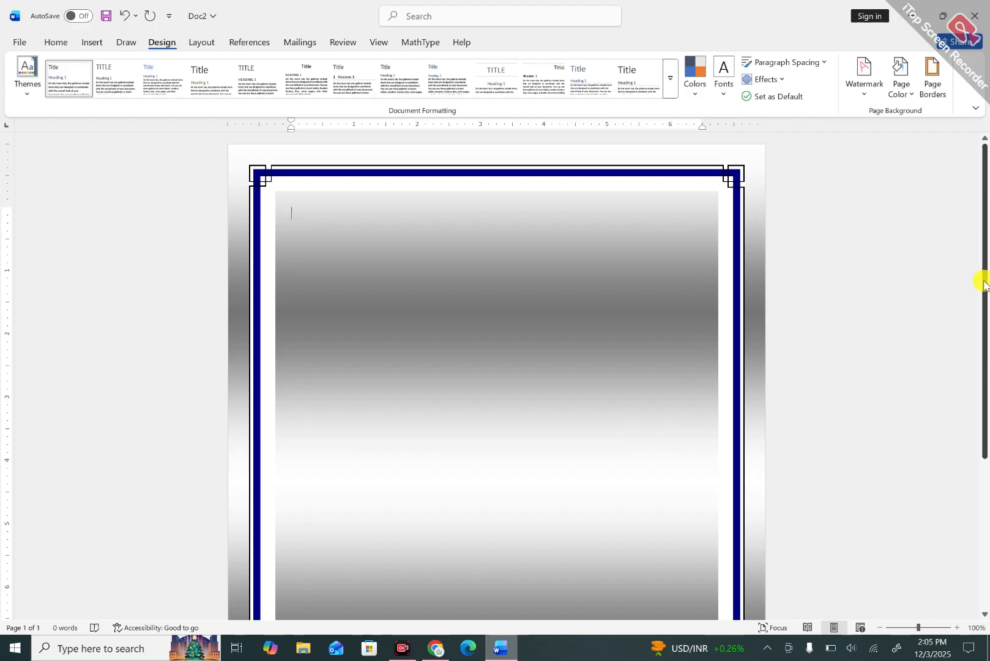
left_click_drag(984, 285, 974, 202)
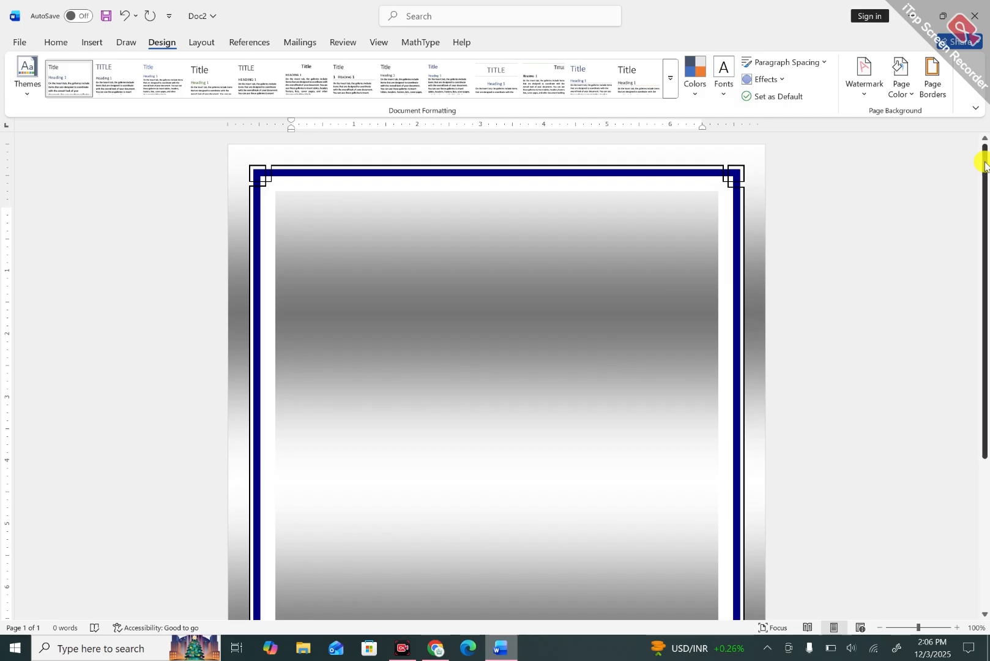
- Turn off the navy blue page border's top, right, left and bottom edges one by one in the border preview
left_click_drag(983, 150, 979, 203)
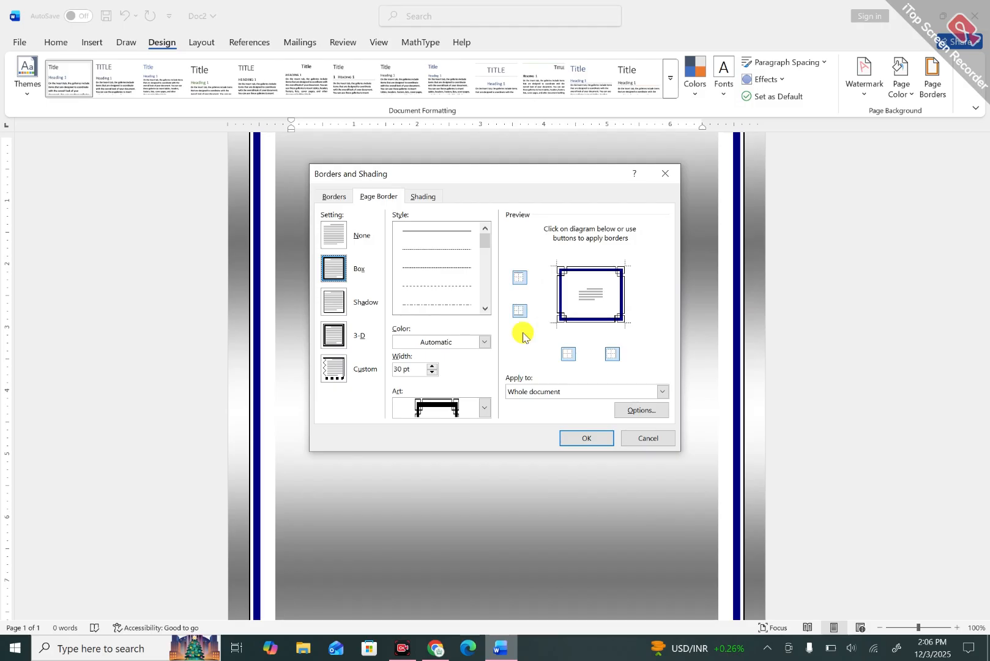
left_click(520, 277)
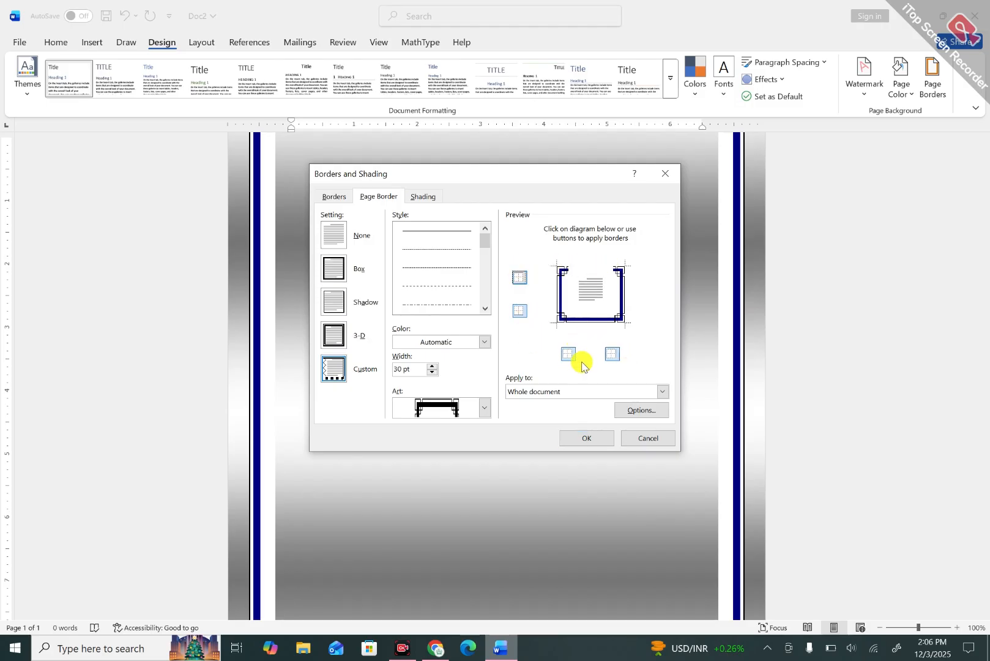
left_click(611, 355)
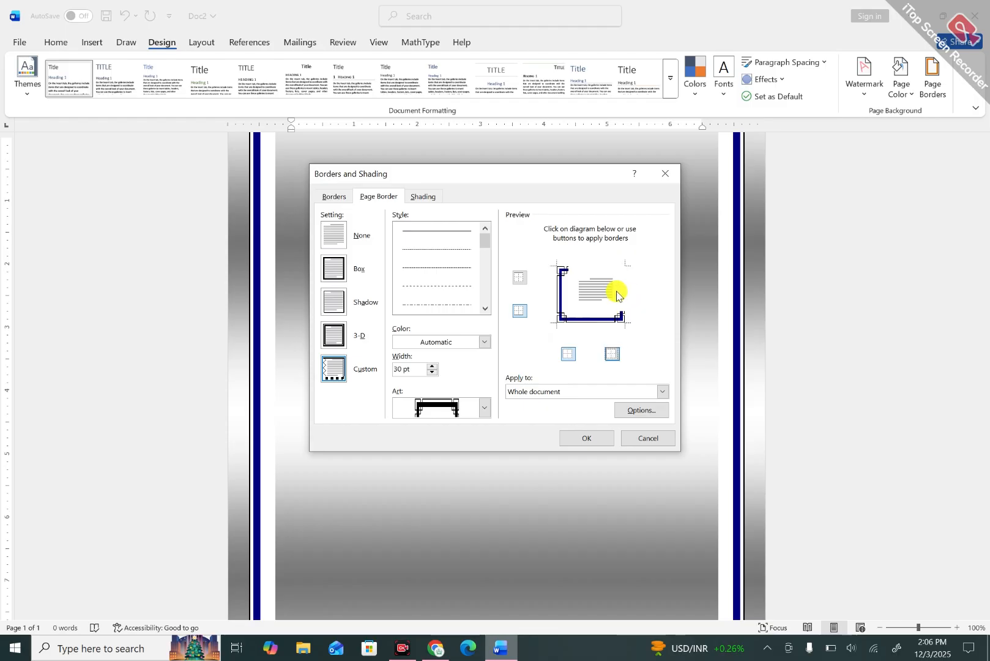
left_click(567, 360)
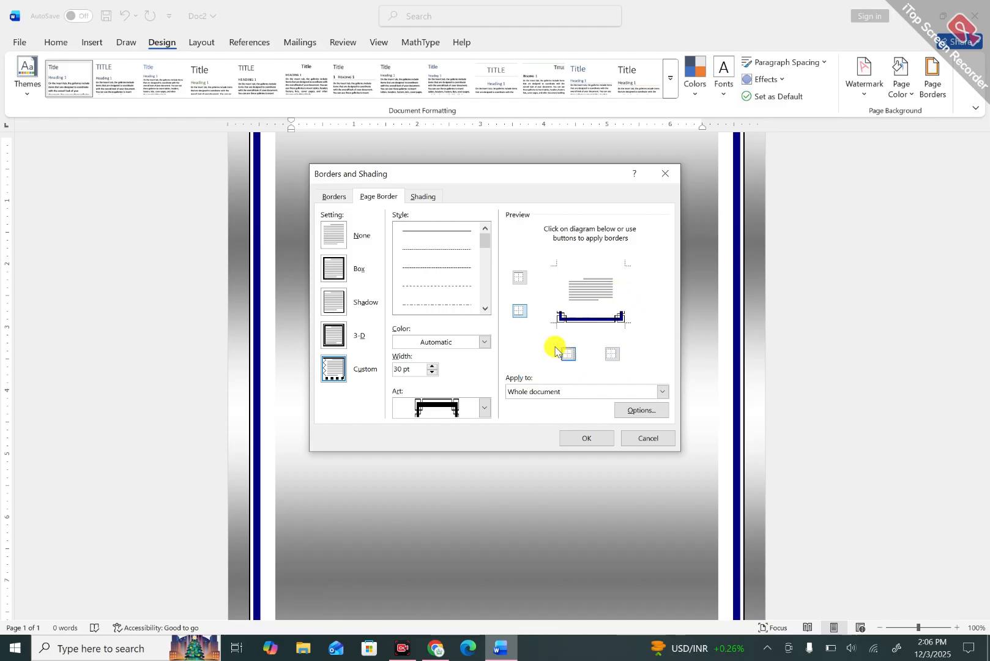
left_click(514, 310)
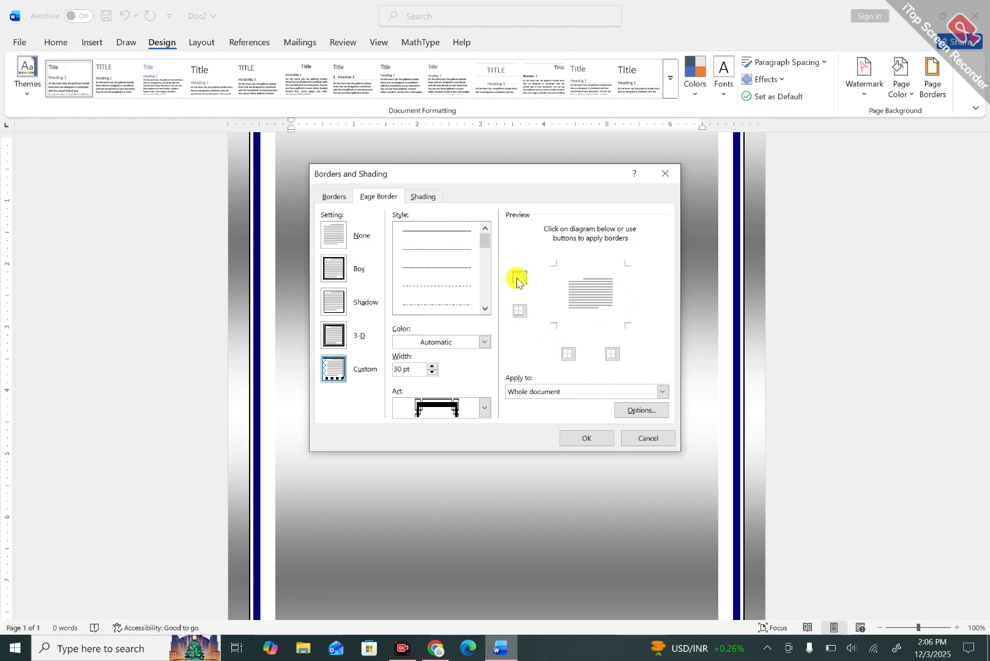
- Restore only the top and bottom edges of the page border and apply it to the whole document
left_click(517, 280)
left_click(568, 360)
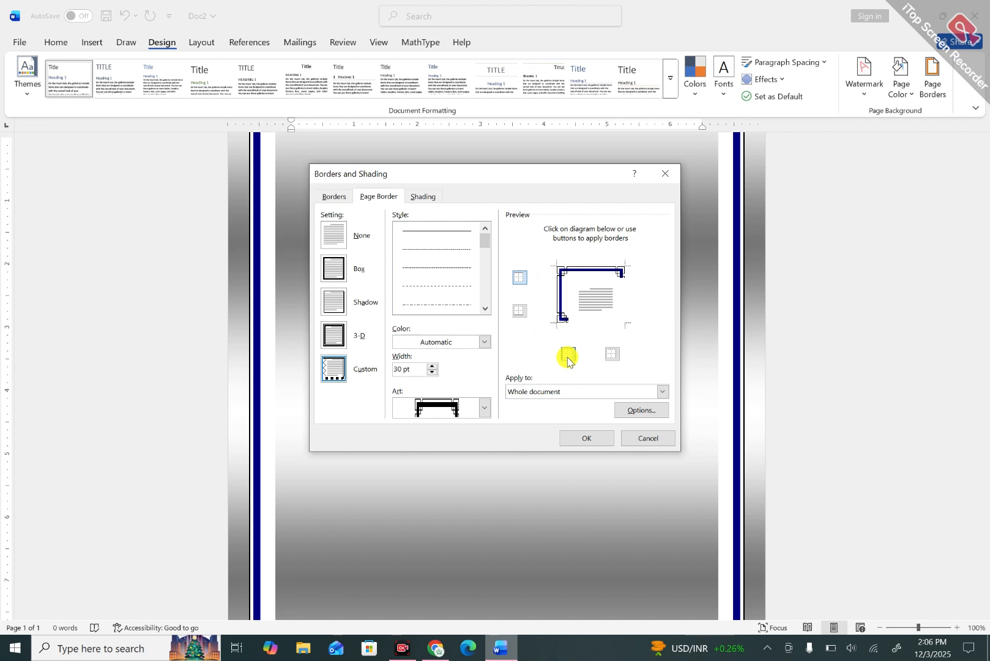
left_click(520, 312)
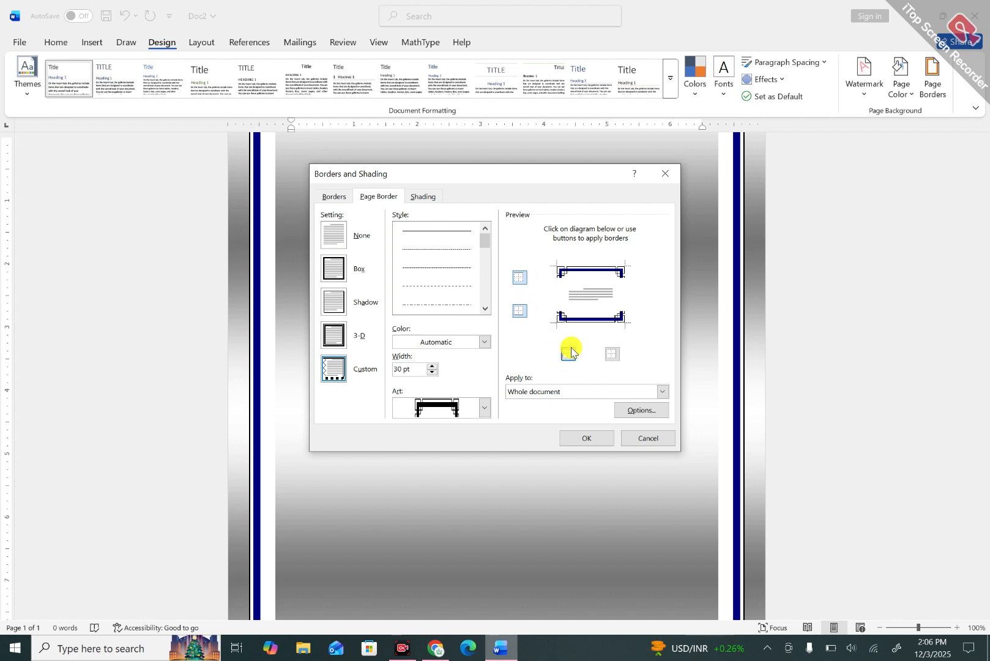
left_click(587, 436)
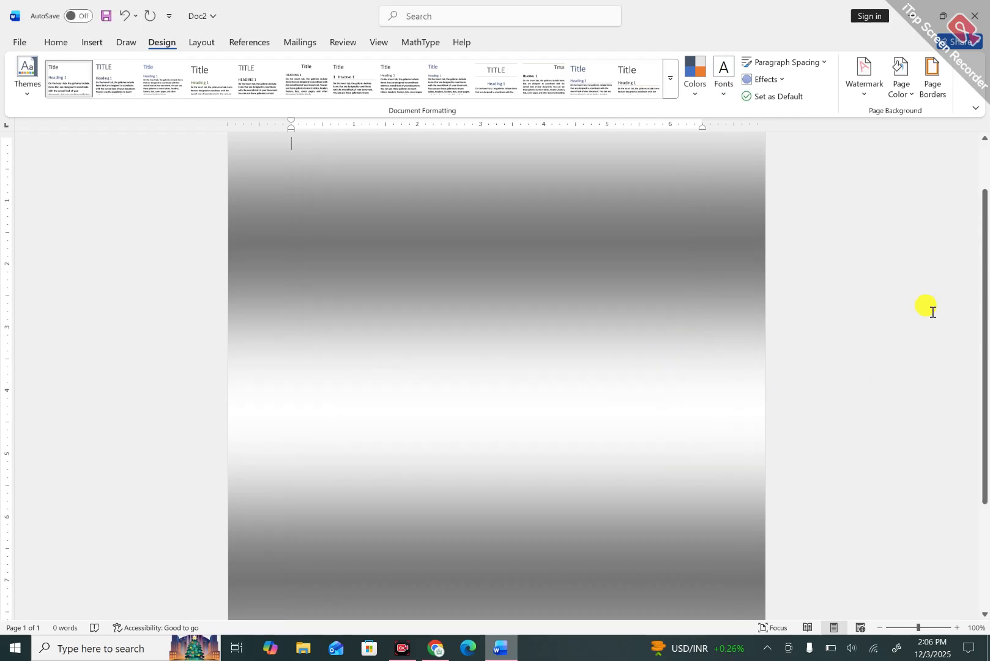
mouse_move(982, 307)
left_mouse_down()
mouse_move(986, 225)
mouse_move(974, 480)
mouse_move(963, 199)
mouse_move(964, 404)
mouse_move(986, 294)
mouse_move(984, 150)
mouse_move(983, 303)
left_mouse_up()
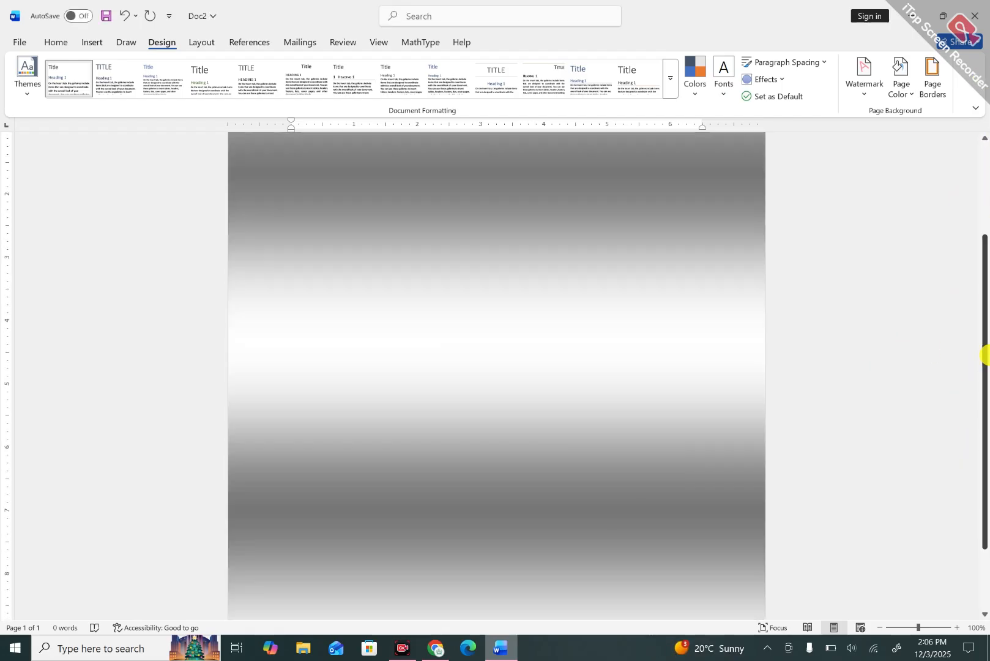
- Enable the left and right page border edges, remove the top and bottom ones, and apply the border to the whole document
left_click(940, 91)
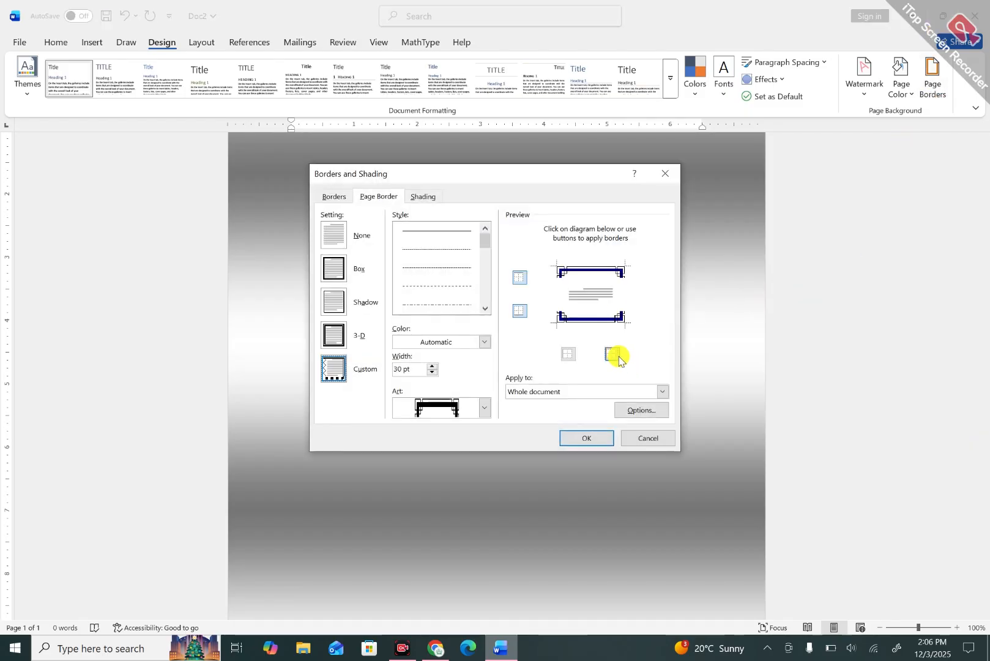
left_click(569, 355)
left_click(519, 311)
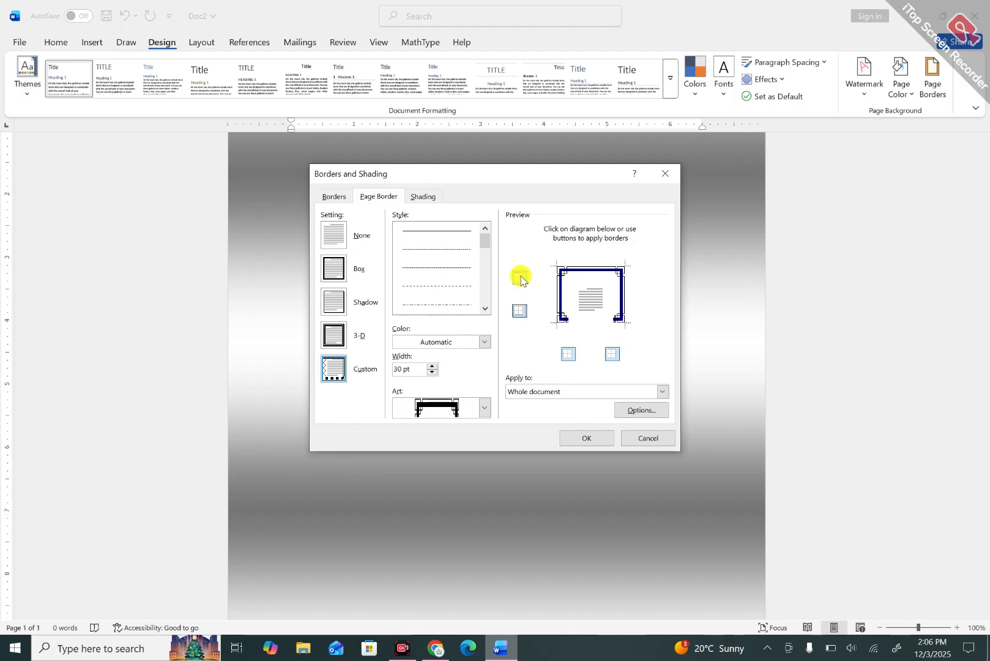
left_click(519, 276)
left_click(585, 436)
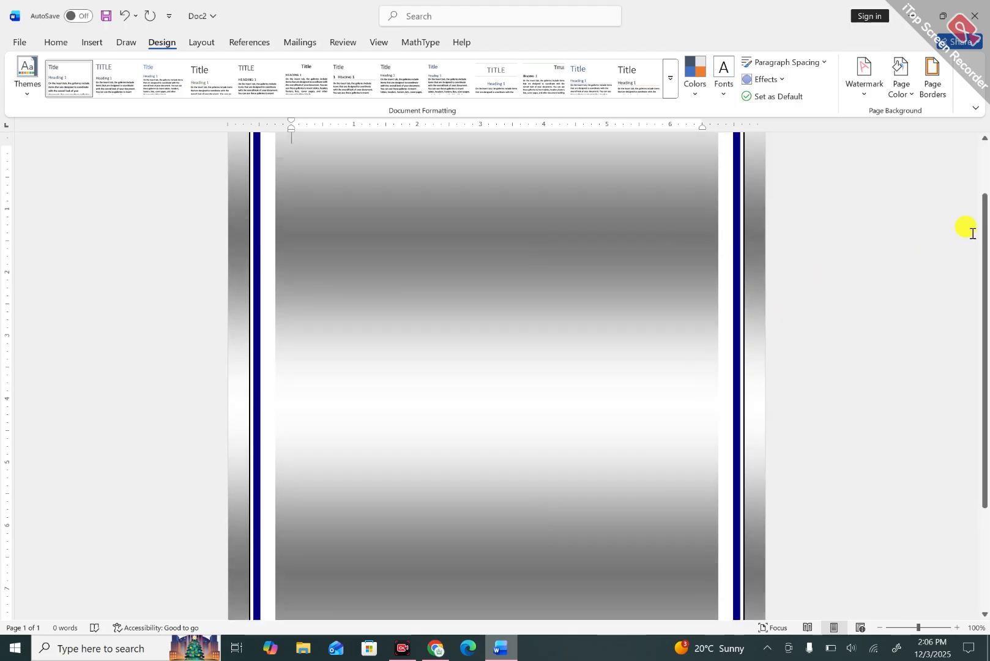
left_click_drag(985, 161, 893, 427)
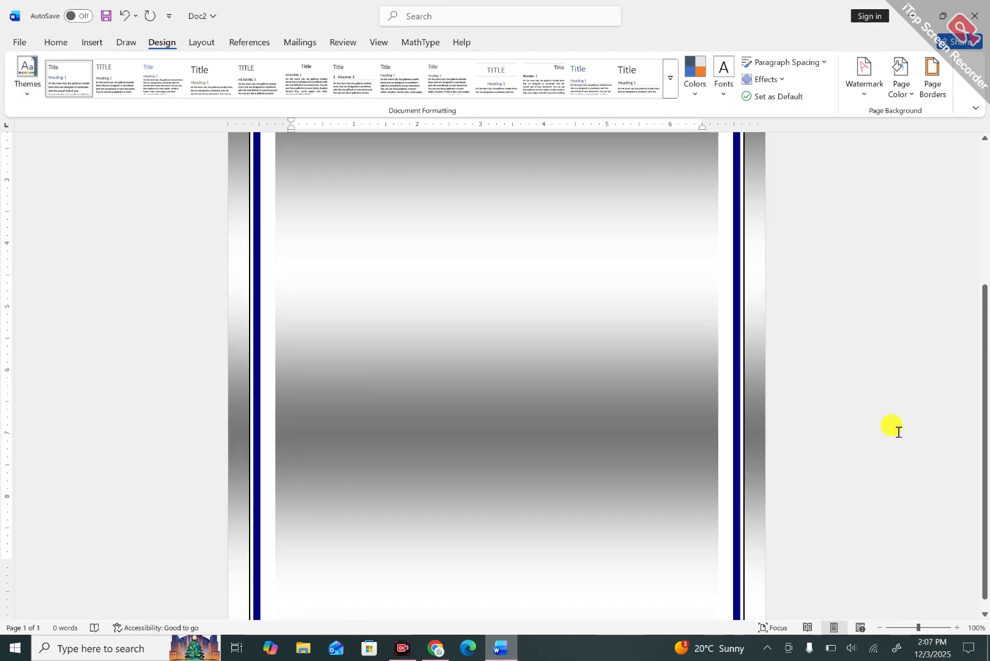
left_click(798, 619)
left_click(447, 364)
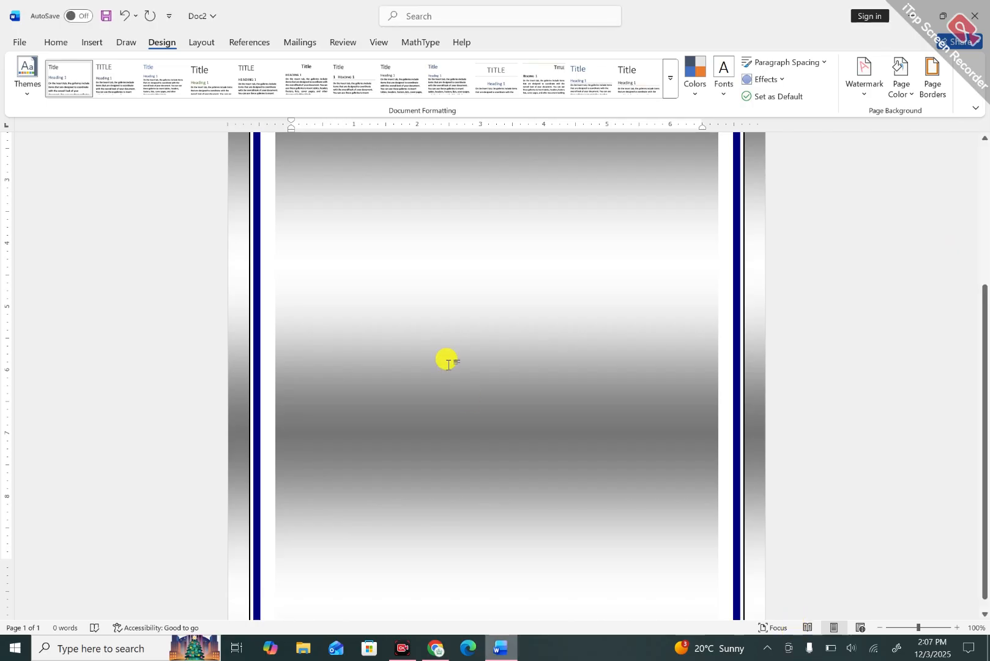